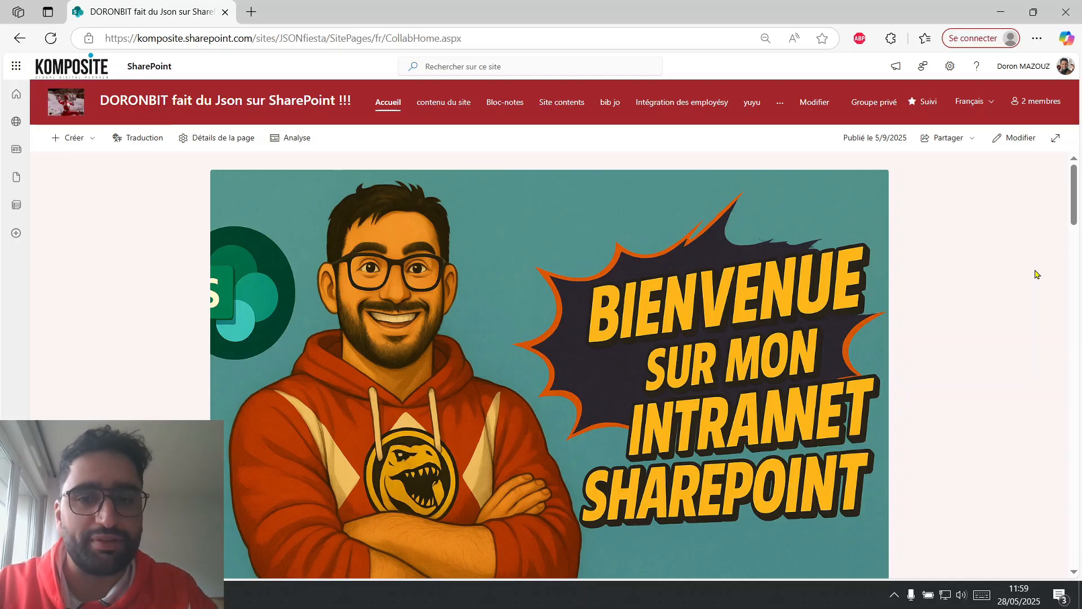
# Switch to ChatGPT, open the Share Point JSON red Ranger GPT and ask it to list all column samples.
pyautogui.hotkey('alt', 'Tab')
pyautogui.hotkey('alt', 'Tab')
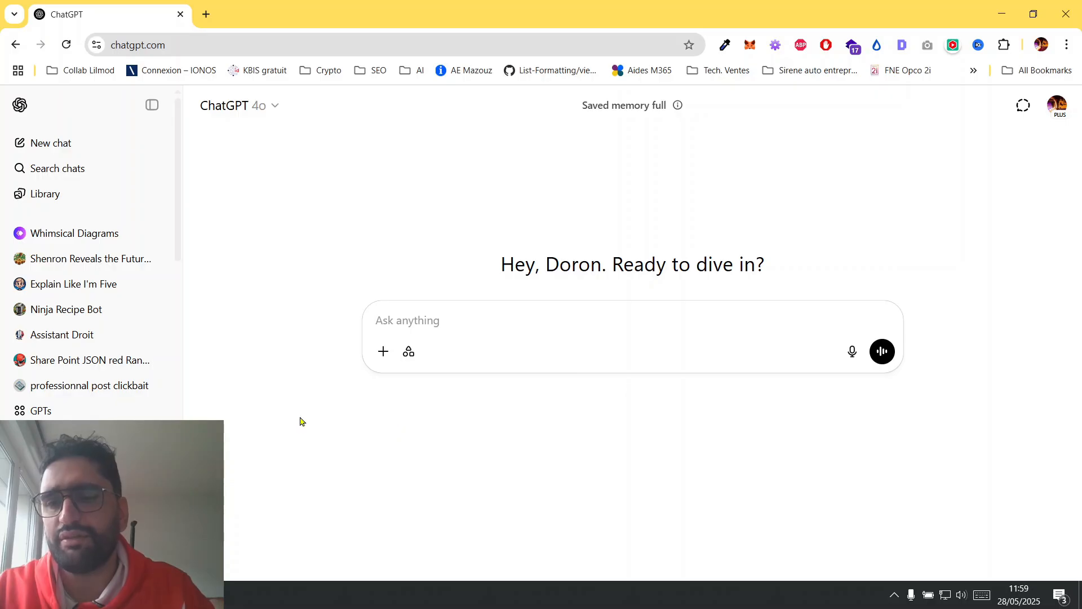
pyautogui.click(38, 414)
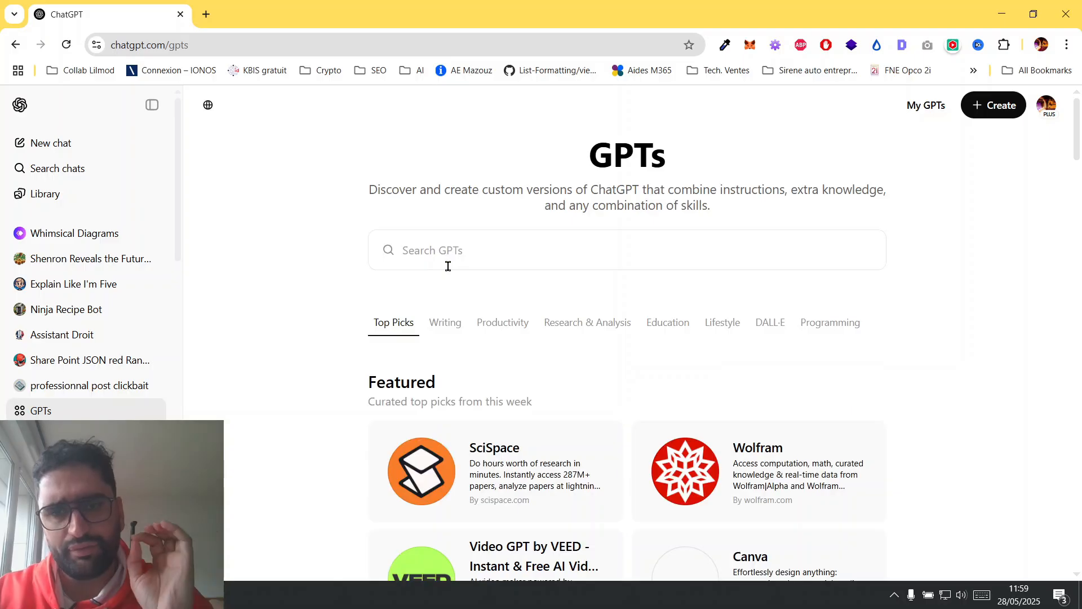
pyautogui.click(467, 253)
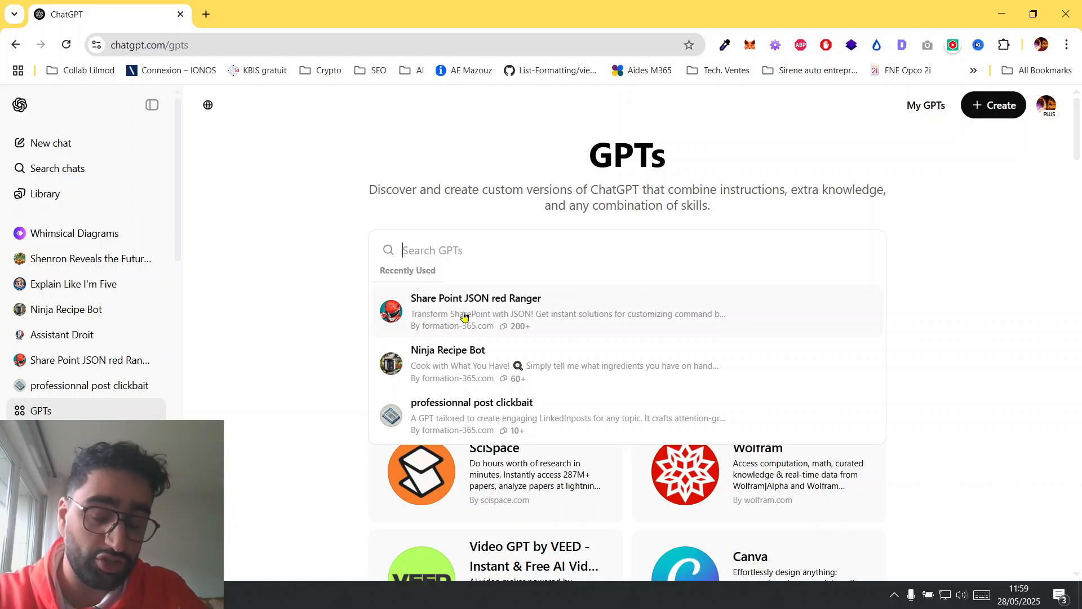
pyautogui.click(530, 311)
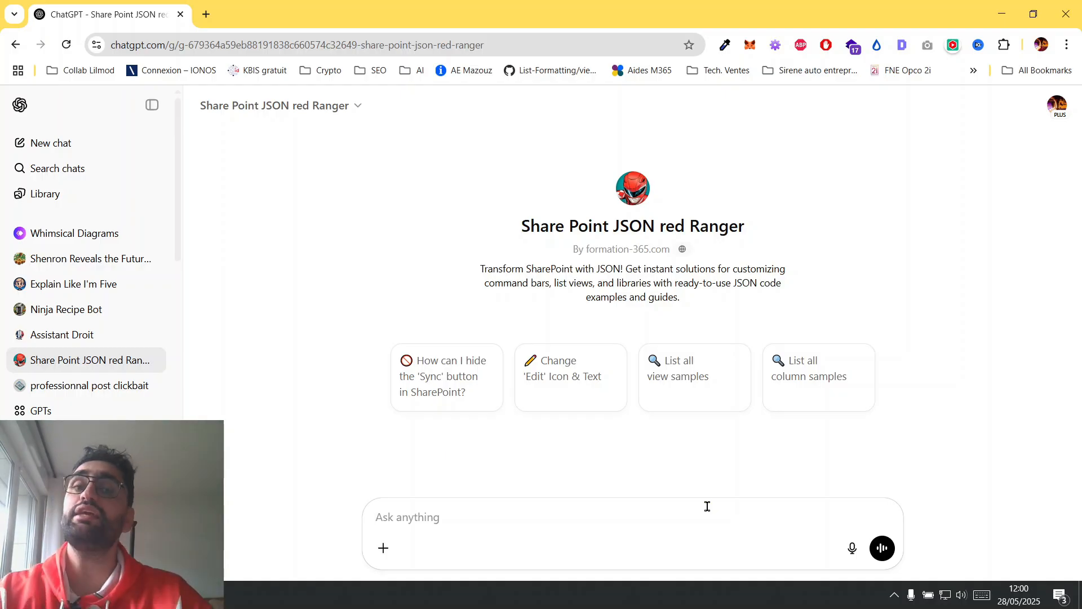
pyautogui.click(831, 387)
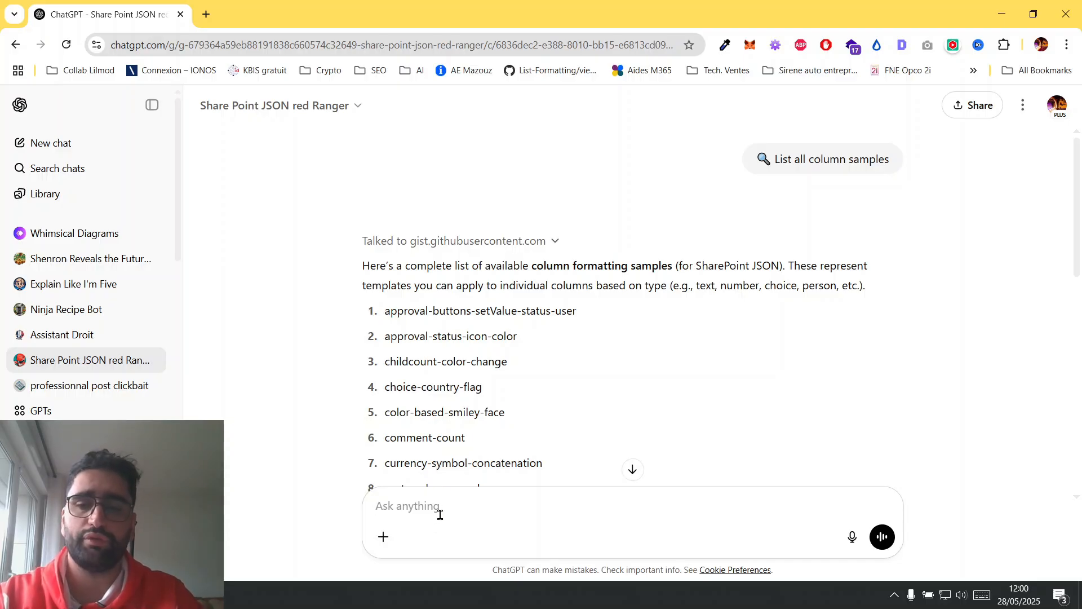
pyautogui.write('D')
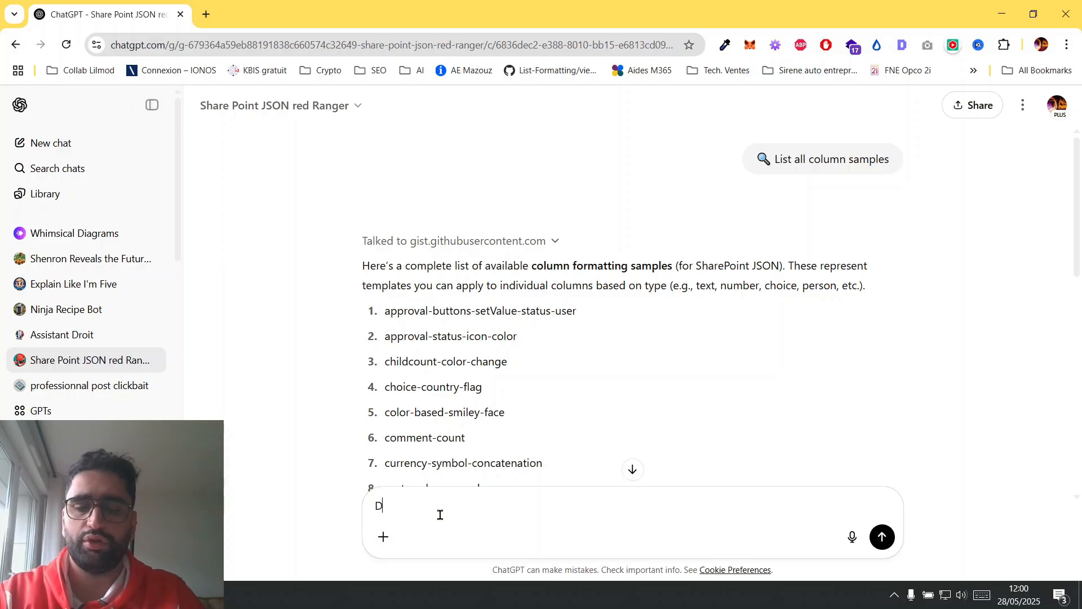
pyautogui.write('onne moi le 1')
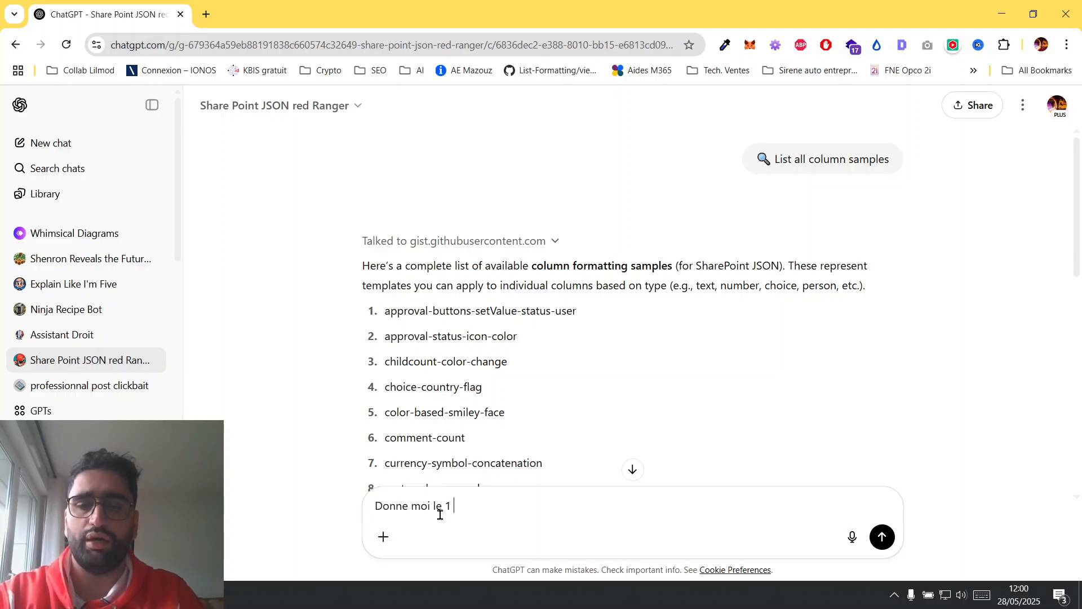
pyautogui.write(' en f')
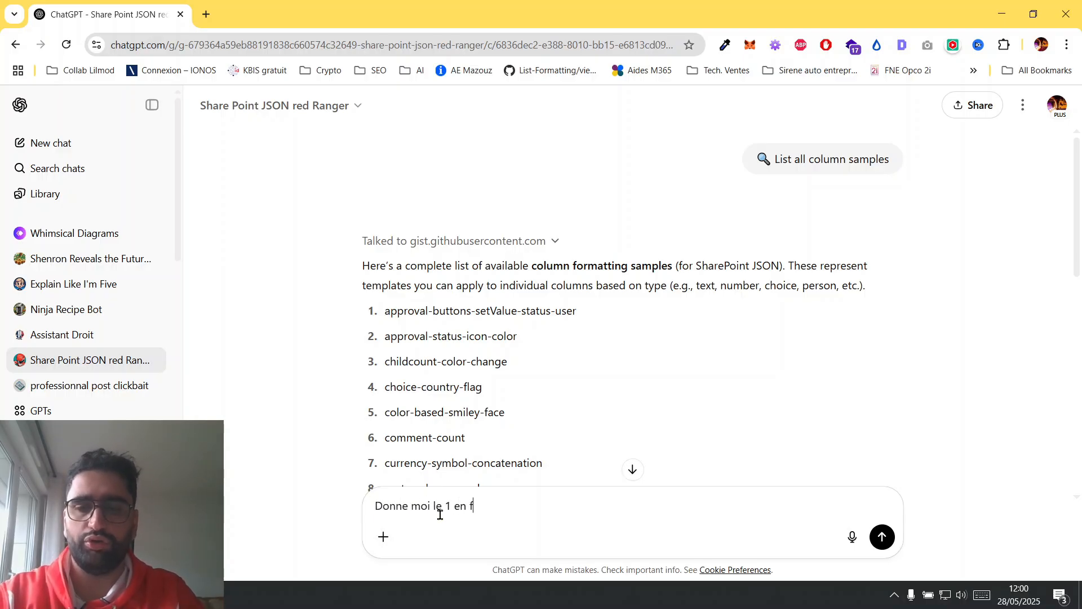
pyautogui.write('rancais')
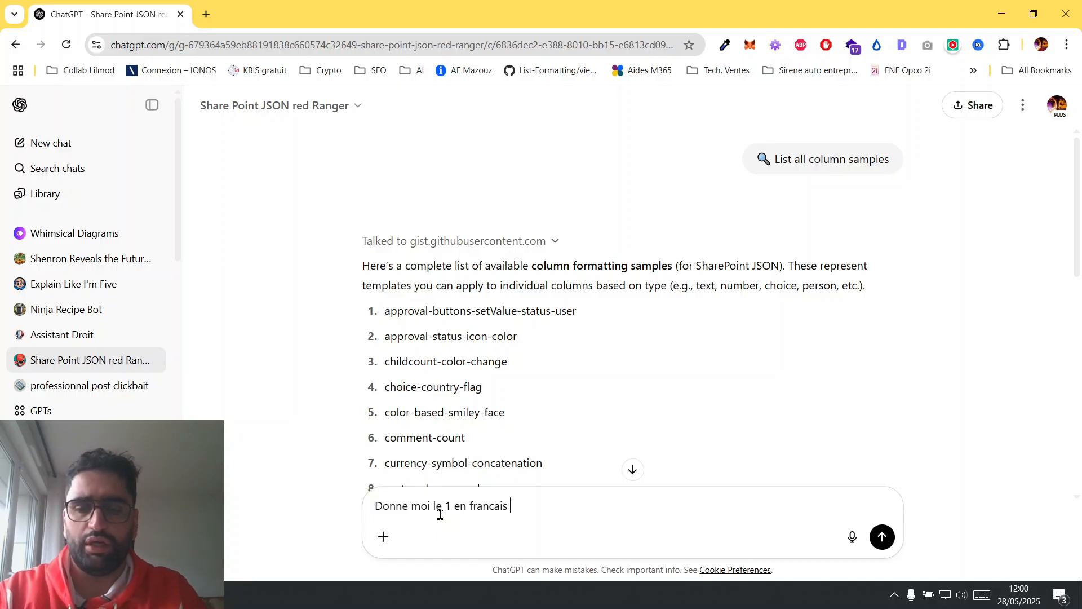
pyautogui.hotkey('ctrl', 'a')
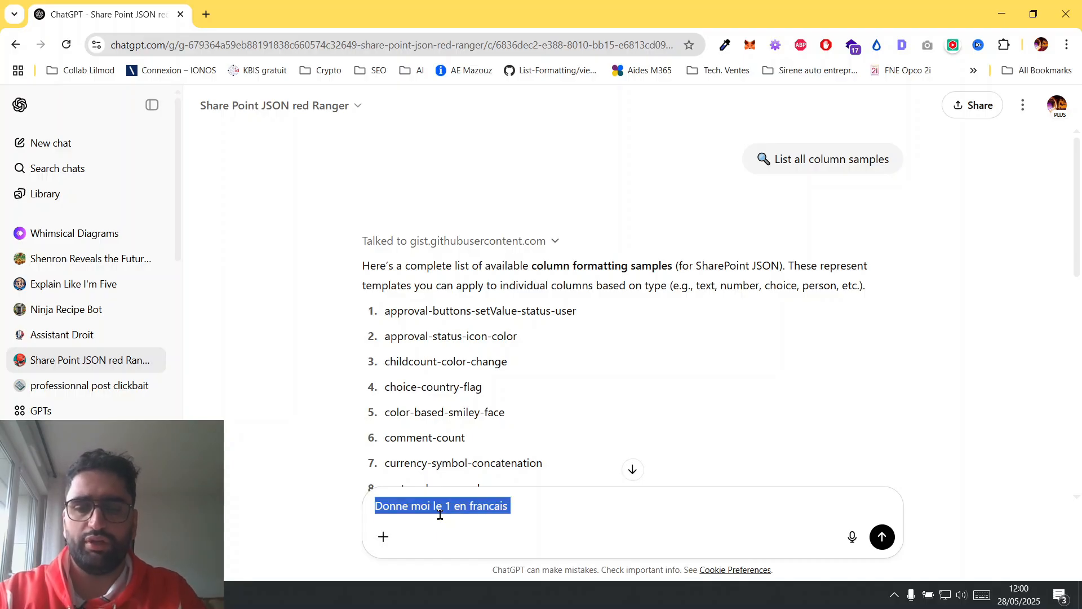
# Send the prompt "explique moi le 1 en francais et je souhaite aussi que tu appelle cette liste "CV recrutement"".
pyautogui.write('explique moi le 1 en francais et')
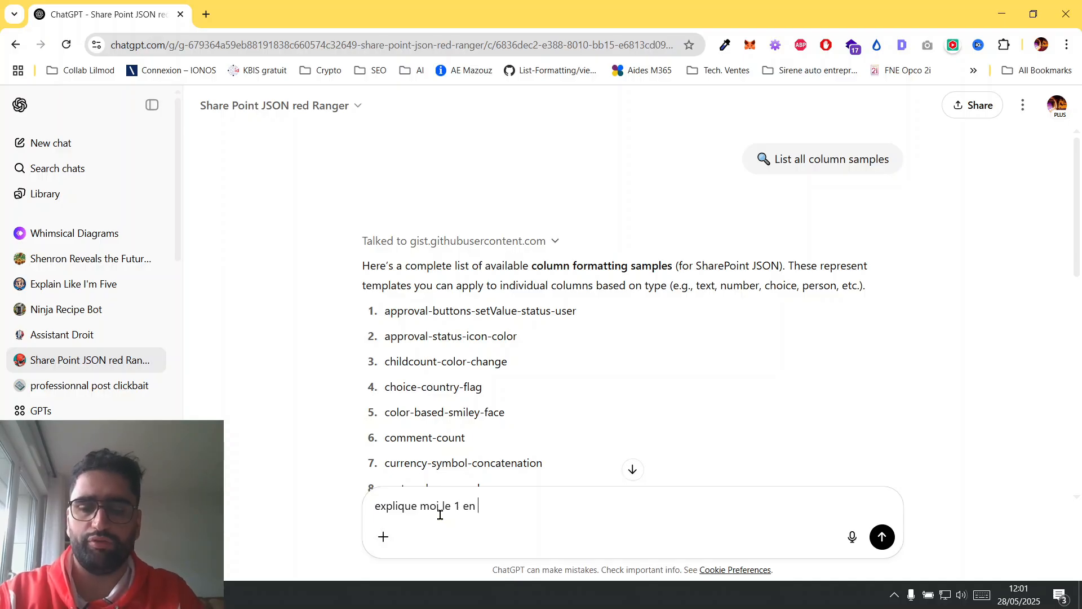
pyautogui.write(' je souhaite e')
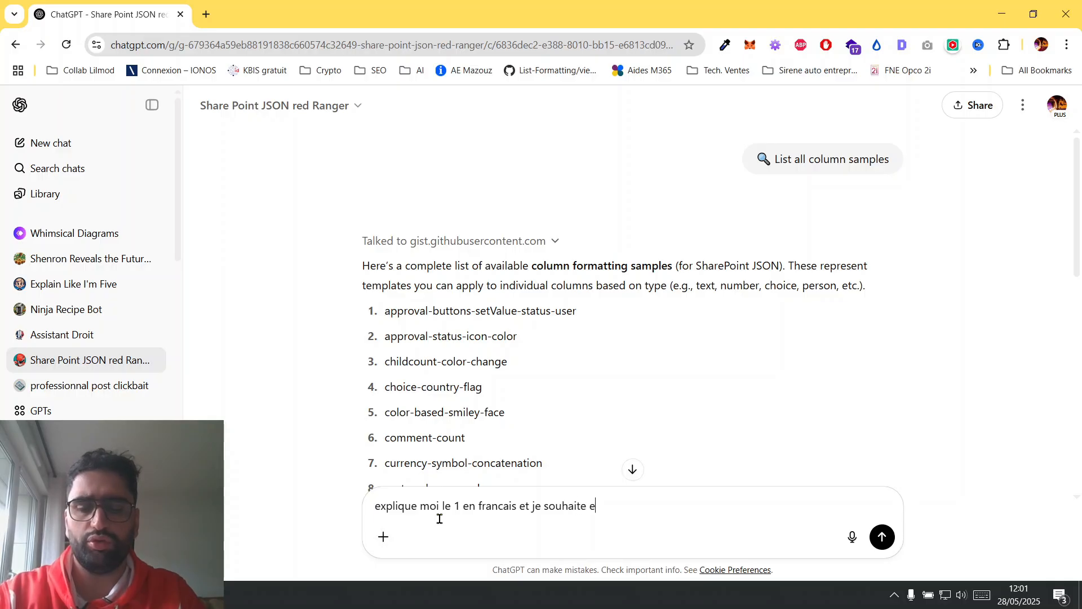
pyautogui.press('BackSpace')
pyautogui.write('a')
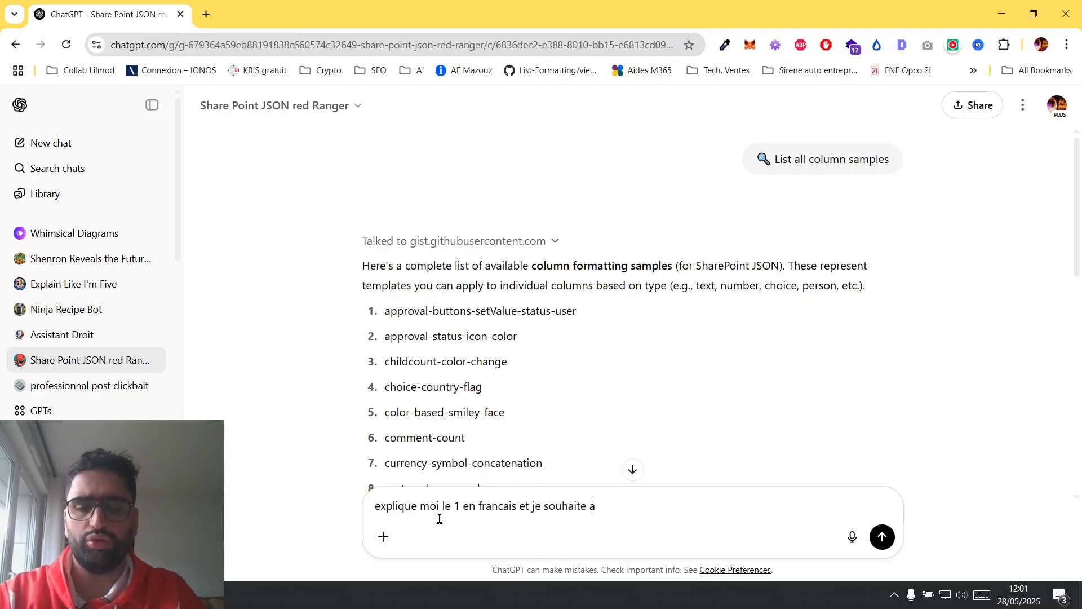
pyautogui.write('ussi que tu a')
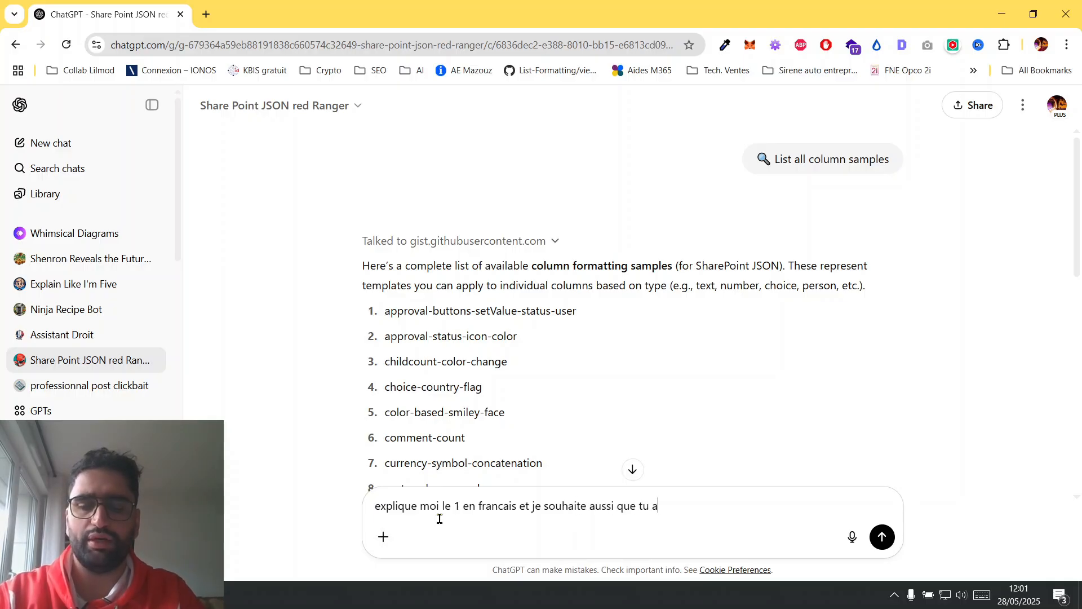
pyautogui.write('ppelle cette liste')
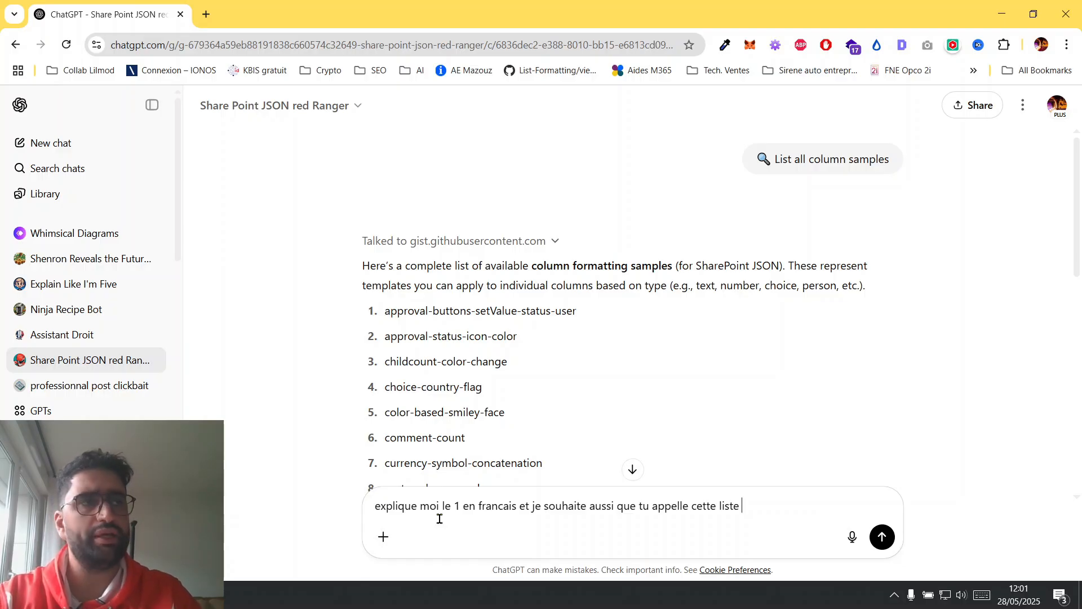
pyautogui.write('CV')
pyautogui.press('BackSpace')
pyautogui.press('BackSpace')
pyautogui.write('"Cv')
pyautogui.press('BackSpace')
pyautogui.write('V recrutement"')
pyautogui.press('Return')
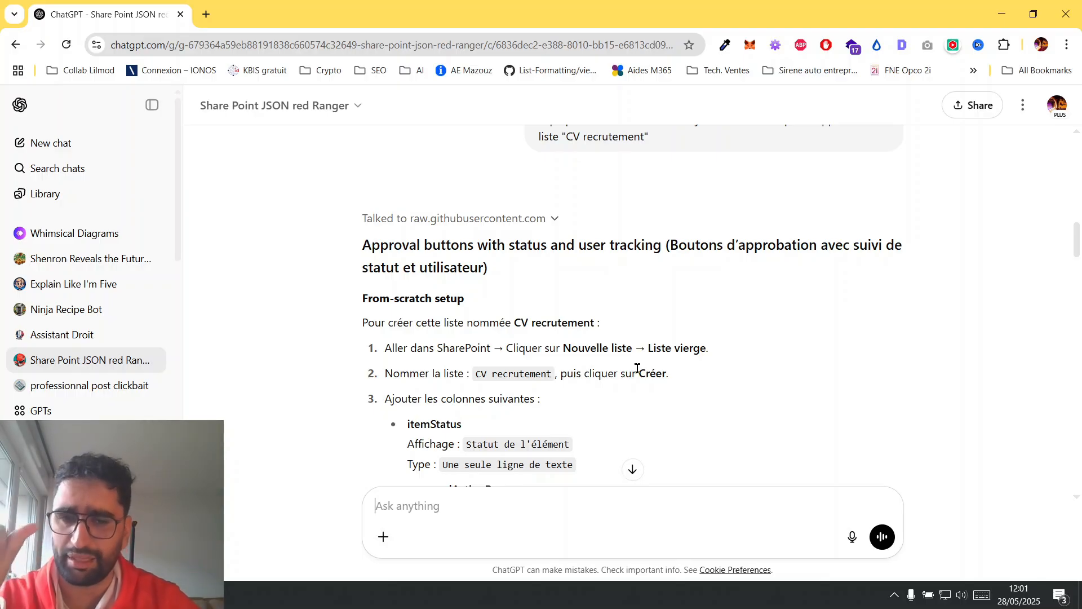
# Examine the from-scratch setup instructions for the list name and the itemStatus and approvalActionBy columns.
pyautogui.scroll(-2, 637, 368)
pyautogui.moveTo(475, 271); pyautogui.dragTo(560, 274)
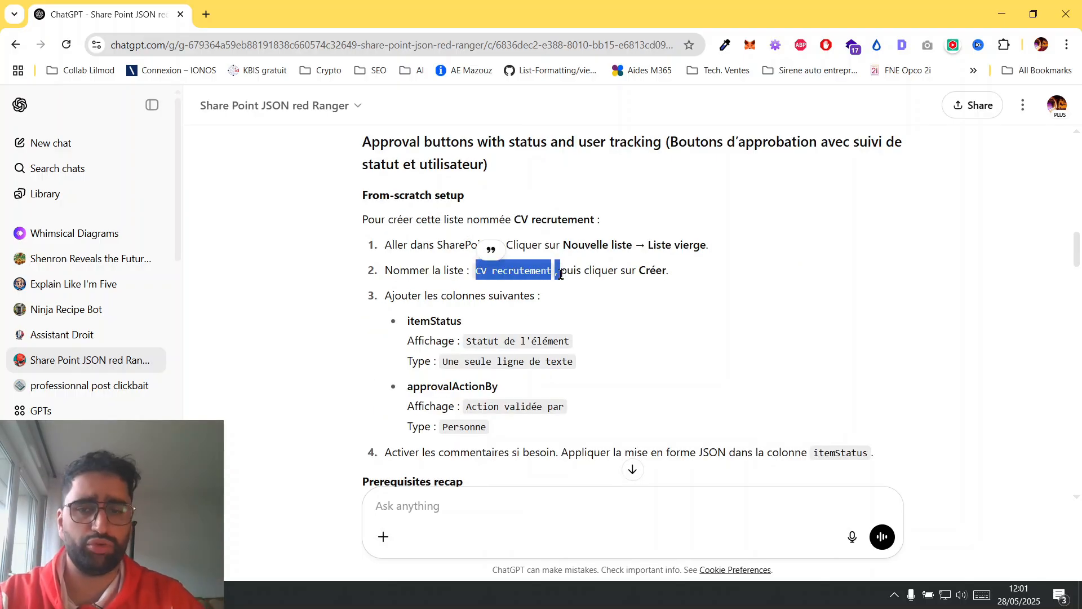
pyautogui.scroll(-2, 560, 274)
pyautogui.scroll(1, 560, 275)
pyautogui.moveTo(407, 273); pyautogui.dragTo(574, 299)
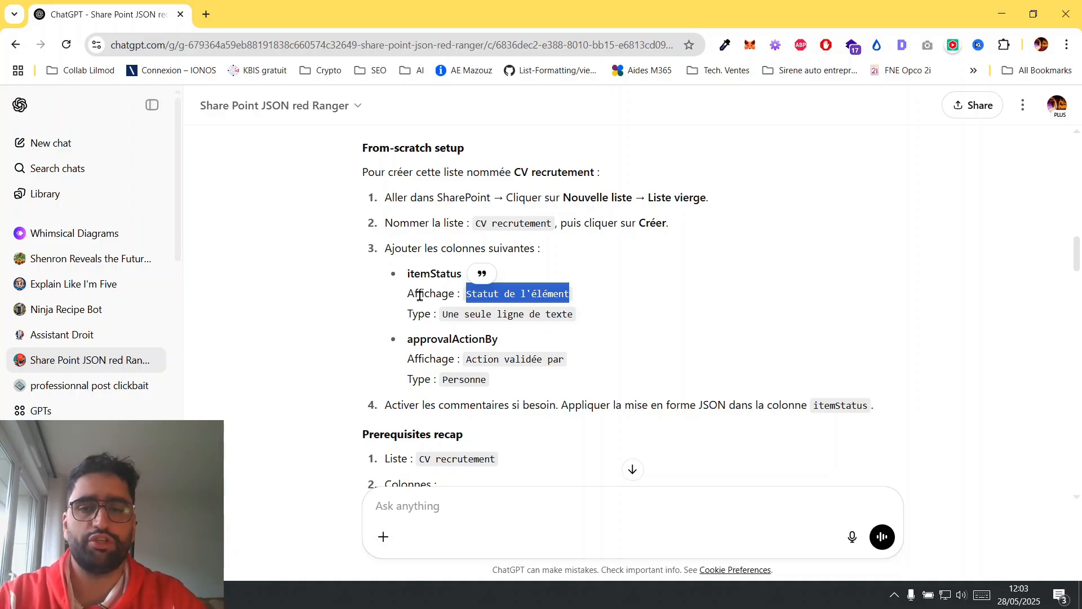
pyautogui.moveTo(407, 341); pyautogui.dragTo(506, 343)
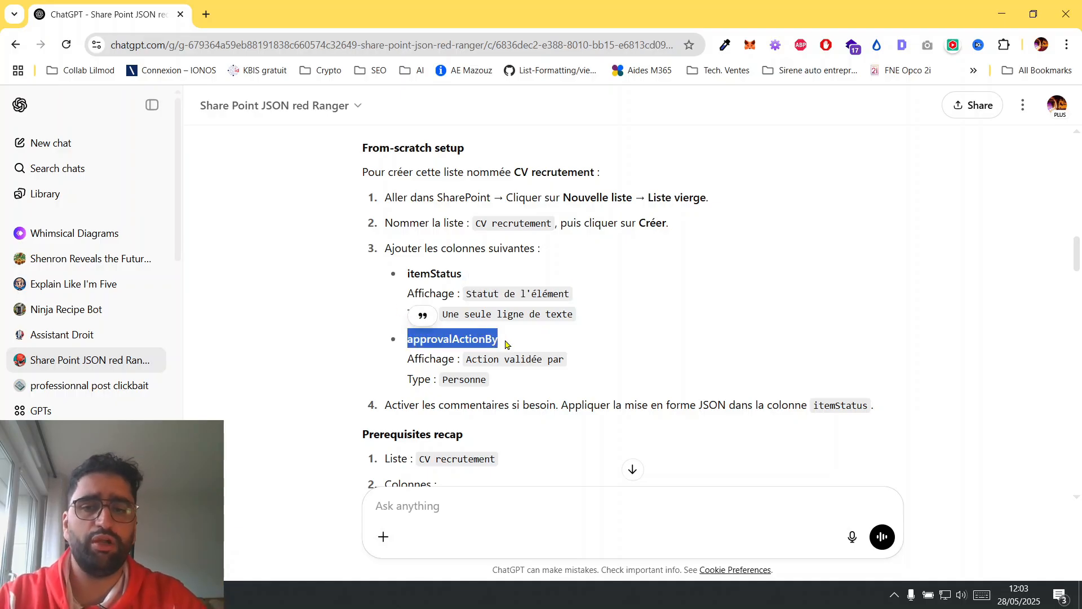
pyautogui.scroll(-1, 506, 344)
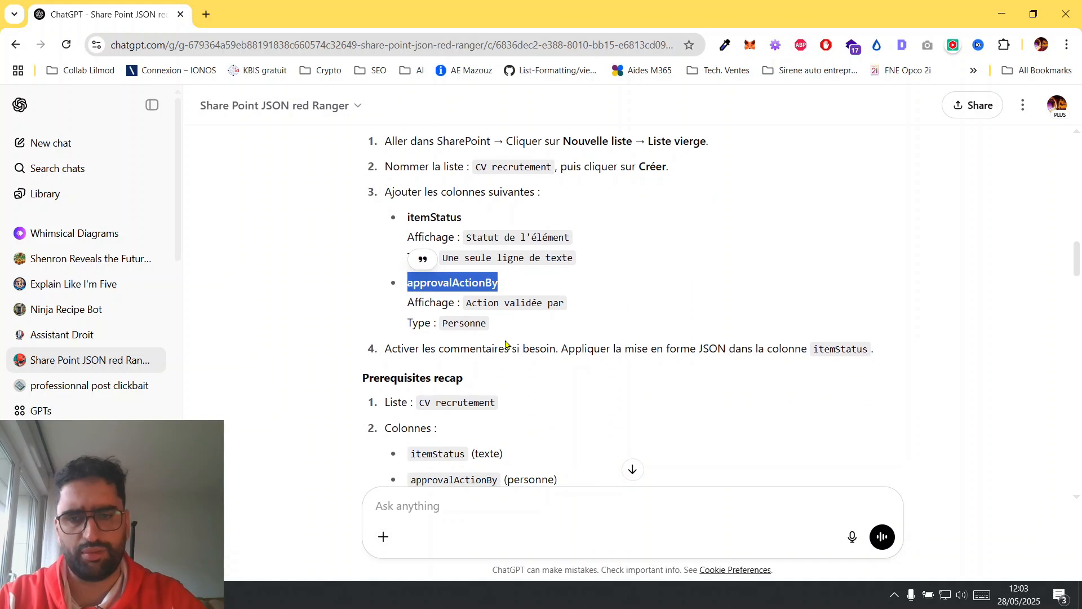
pyautogui.scroll(-1, 504, 324)
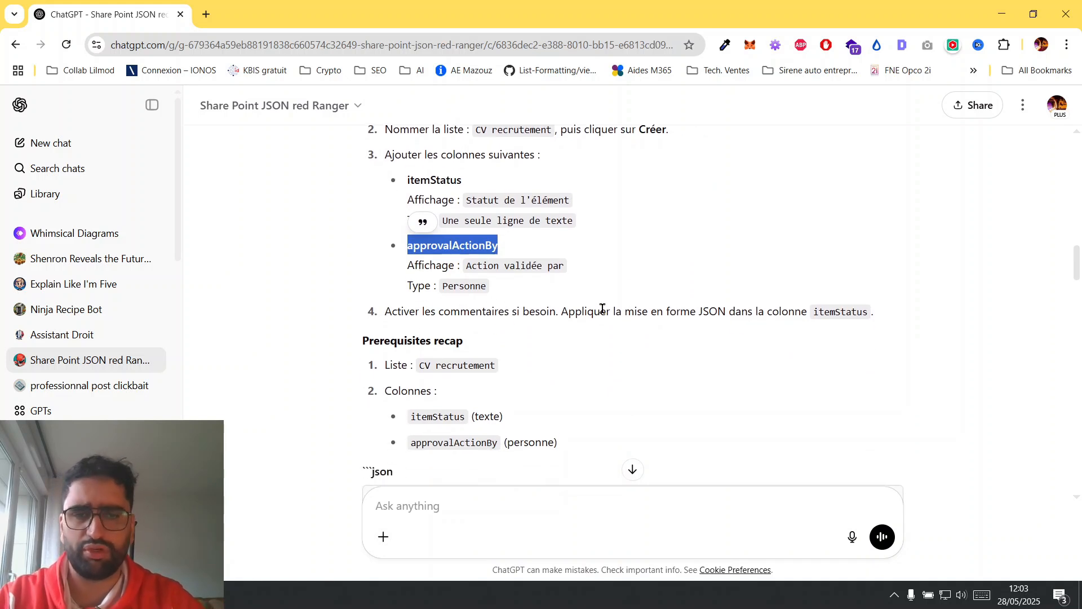
# Examine the prerequisites recap and compare its column types with those in the setup instructions.
pyautogui.scroll(-1, 602, 309)
pyautogui.scroll(-1, 602, 309)
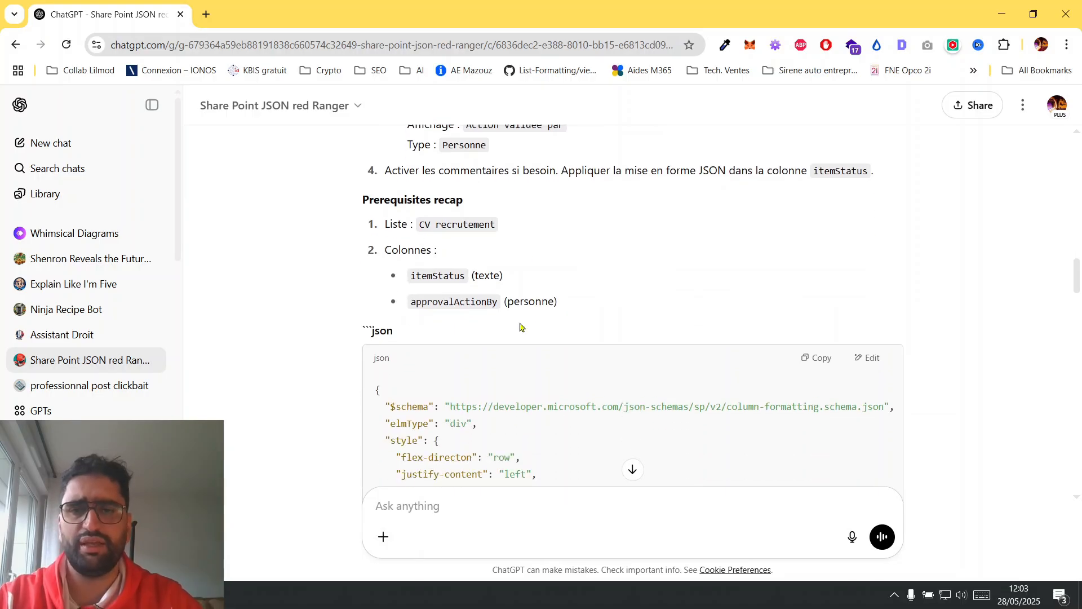
pyautogui.moveTo(407, 219); pyautogui.dragTo(480, 310)
pyautogui.scroll(-1, 602, 300)
pyautogui.click(556, 194)
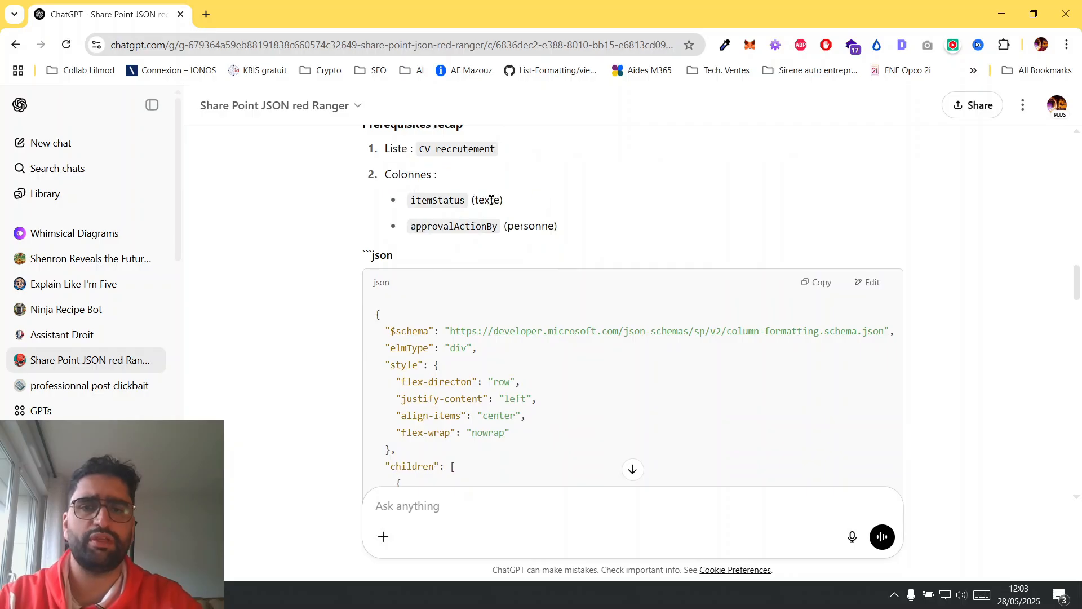
pyautogui.doubleClick(491, 200)
pyautogui.scroll(5, 575, 213)
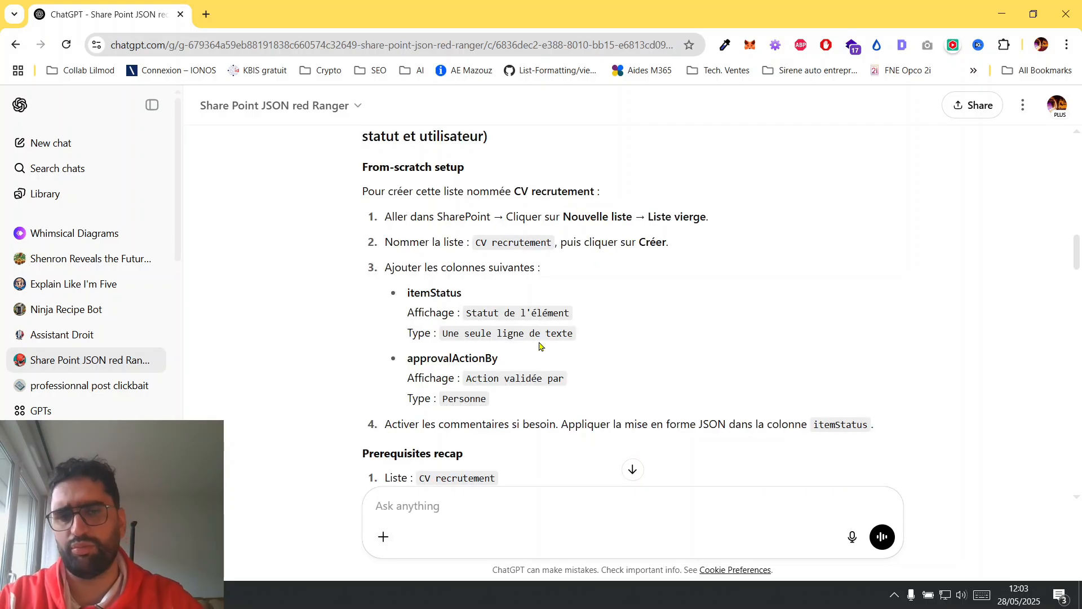
pyautogui.scroll(-3, 566, 358)
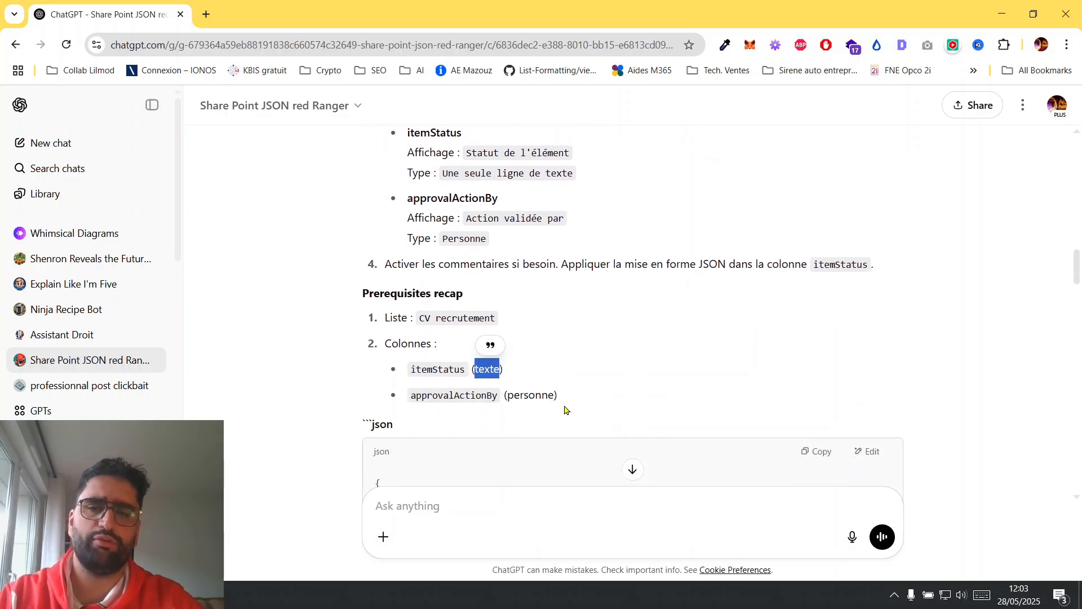
# Send the follow-up prompt "explique tout simplement en bullet point".
pyautogui.click(852, 538)
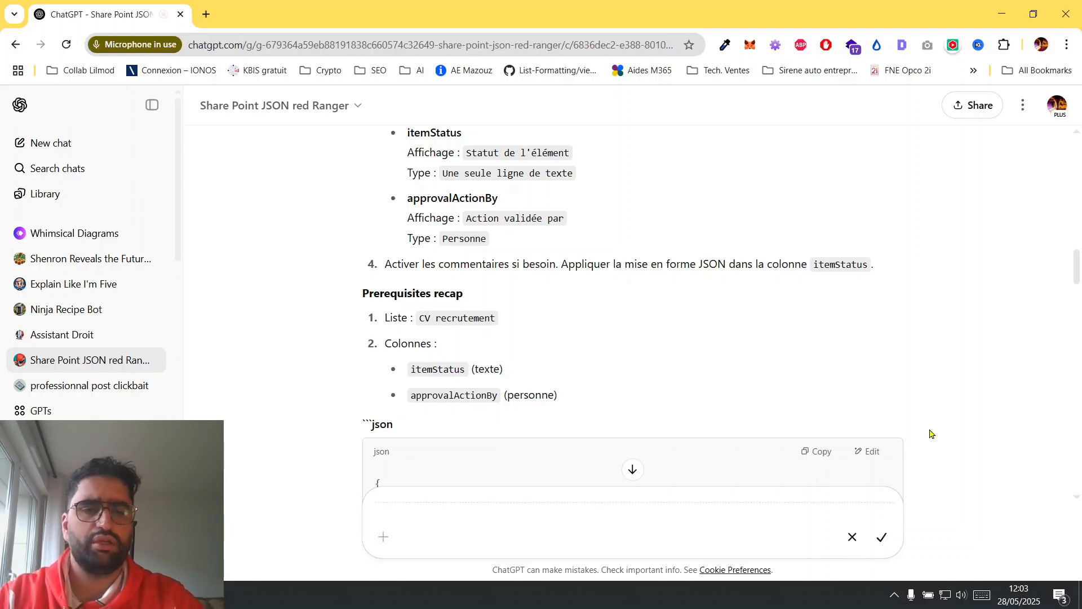
pyautogui.click(851, 536)
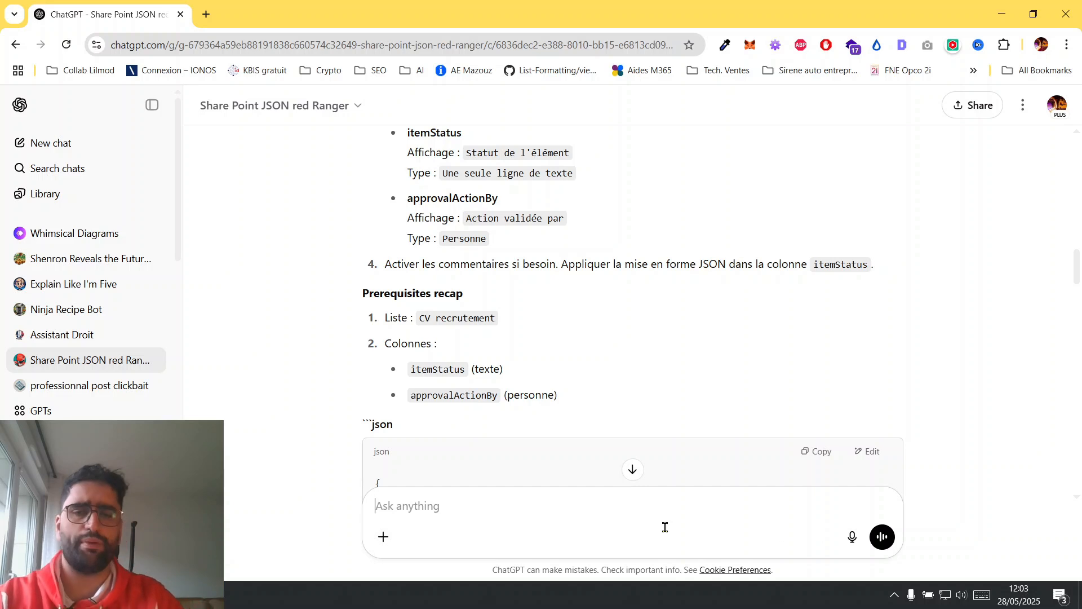
pyautogui.write('expl')
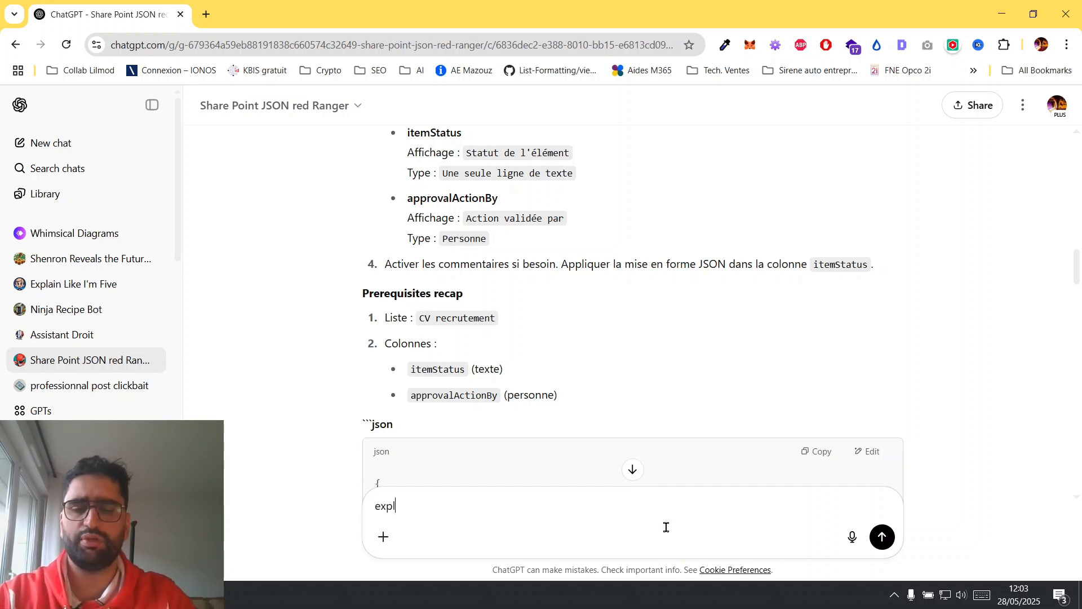
pyautogui.write('ique tout s')
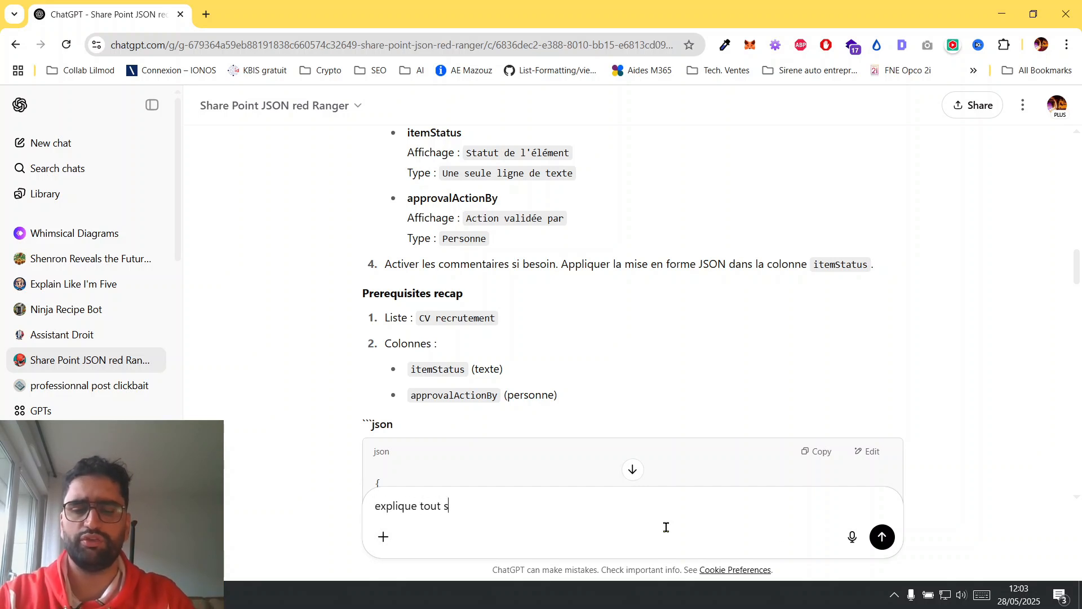
pyautogui.write('implement en bullet point')
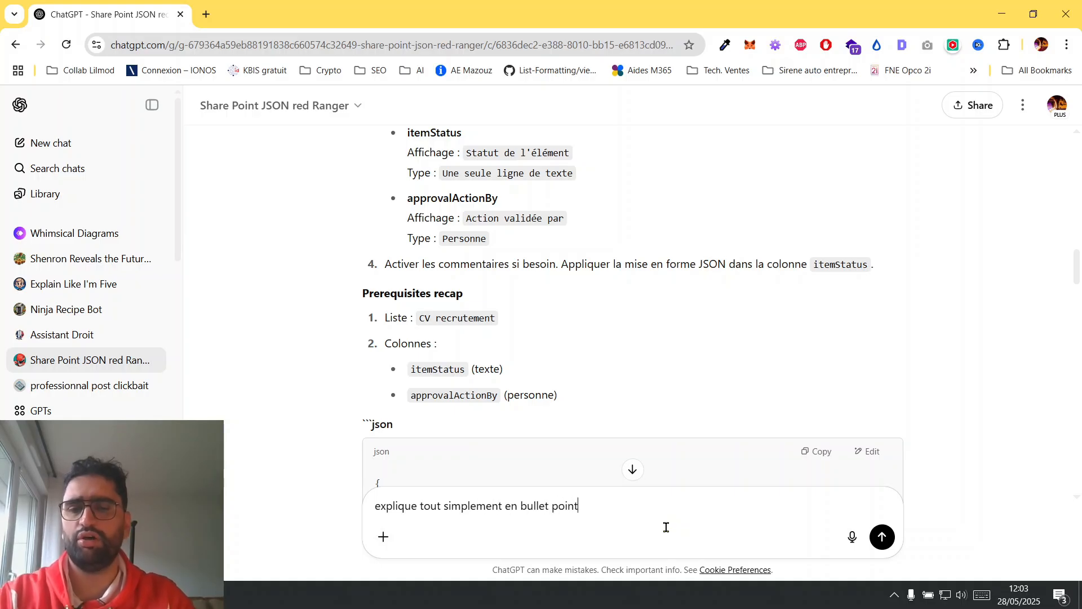
pyautogui.press('Return')
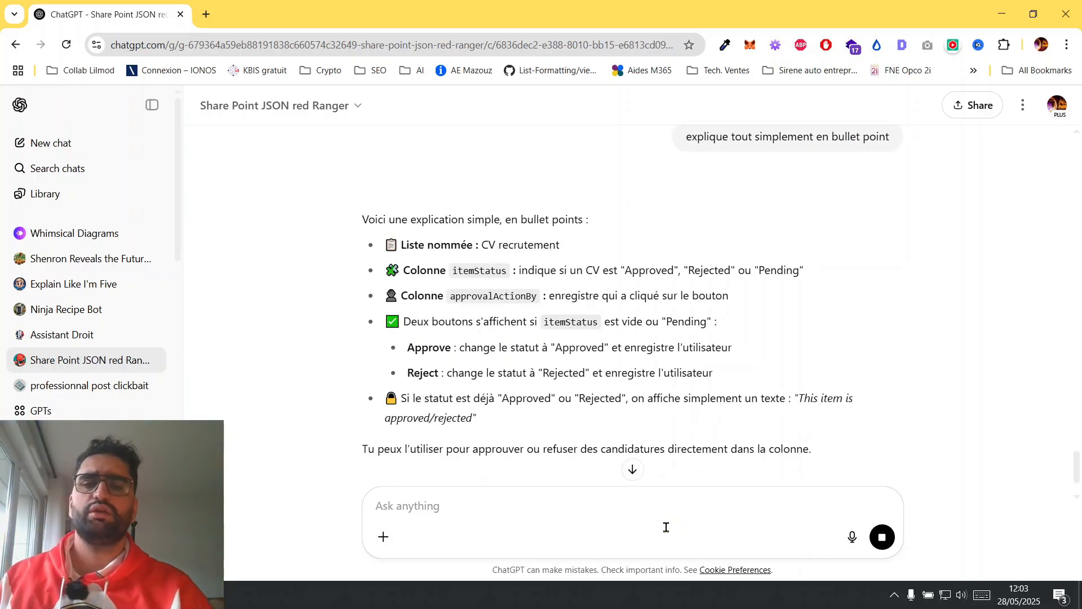
# Examine the bullet-point explanation for the list name, the itemStatus column and its status values, and the approvalActionBy column.
pyautogui.scroll(-2, 482, 313)
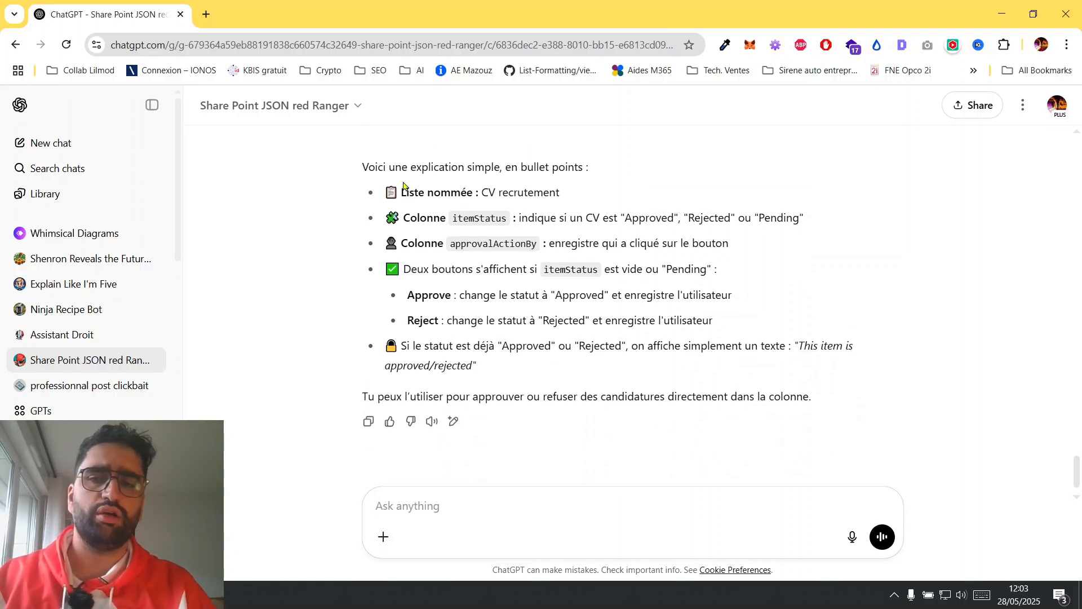
pyautogui.moveTo(402, 192); pyautogui.dragTo(561, 193)
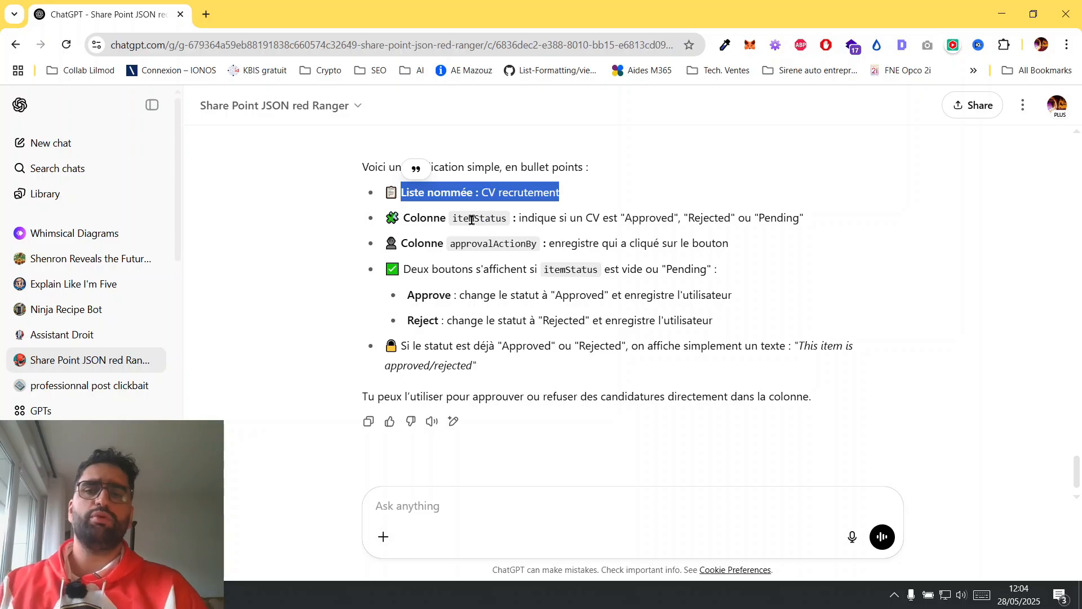
pyautogui.doubleClick(472, 219)
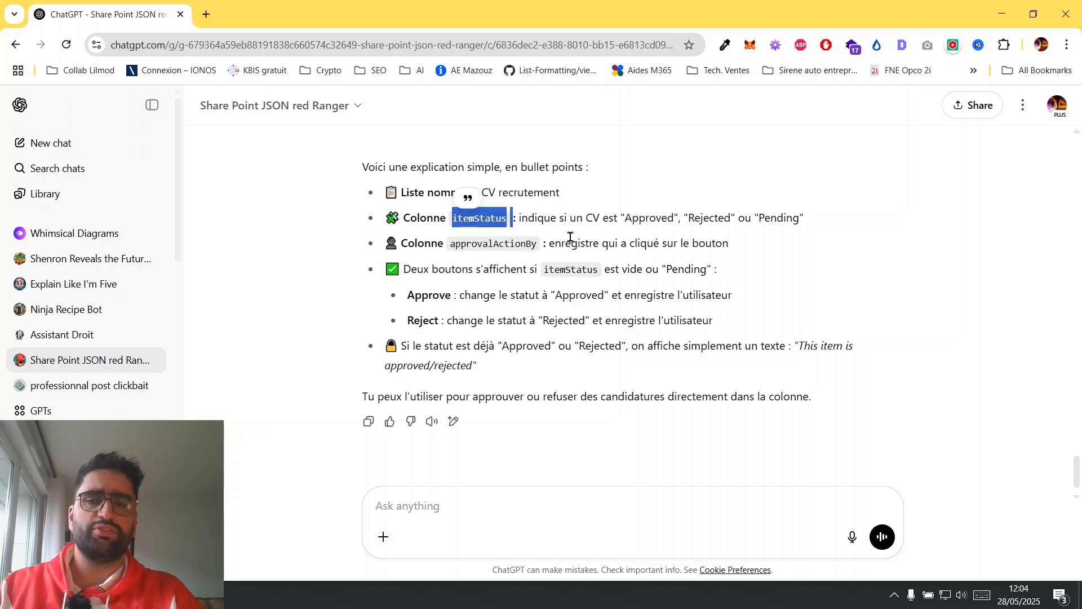
pyautogui.doubleClick(643, 219)
pyautogui.doubleClick(706, 219)
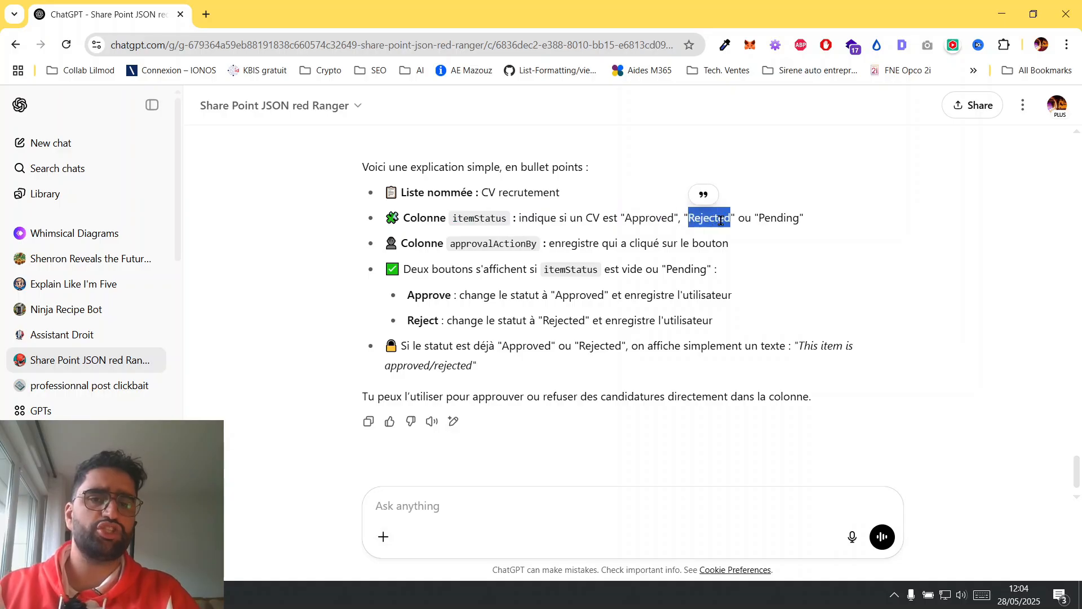
pyautogui.doubleClick(776, 220)
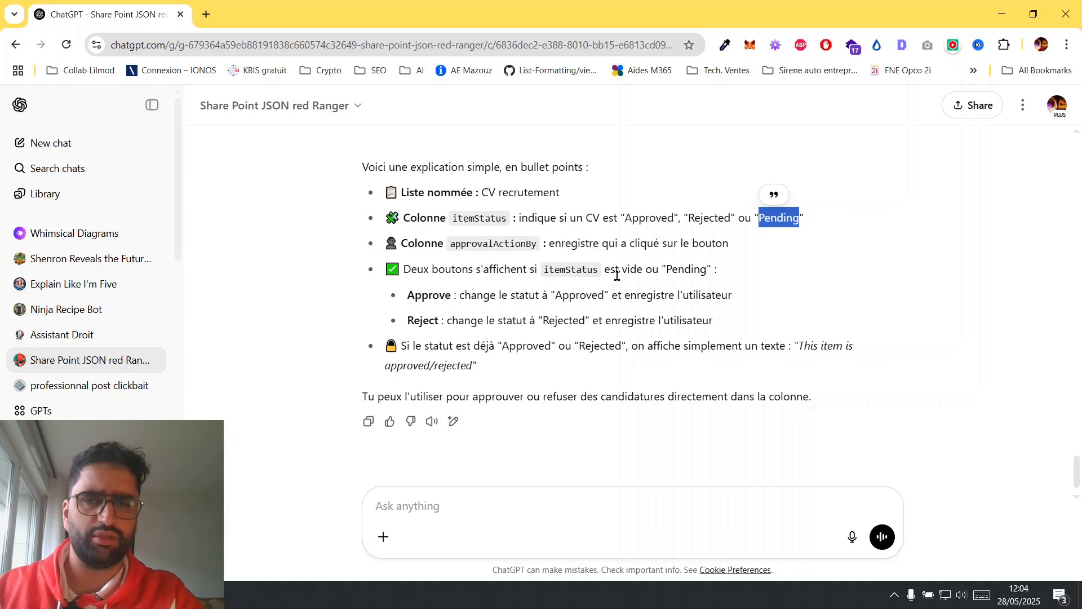
pyautogui.doubleClick(472, 217)
pyautogui.click(474, 214)
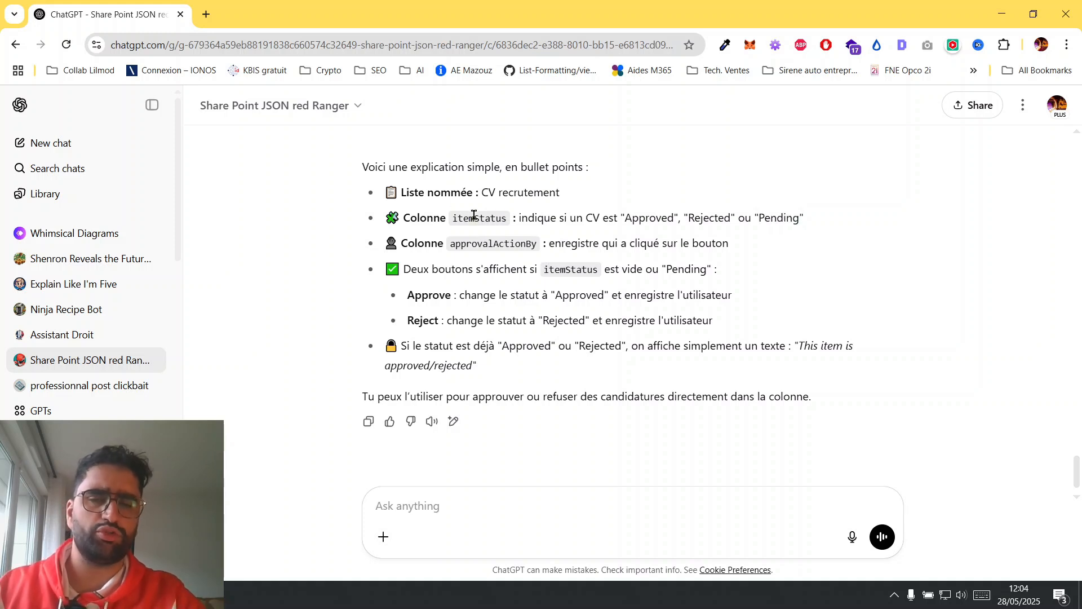
pyautogui.doubleClick(474, 215)
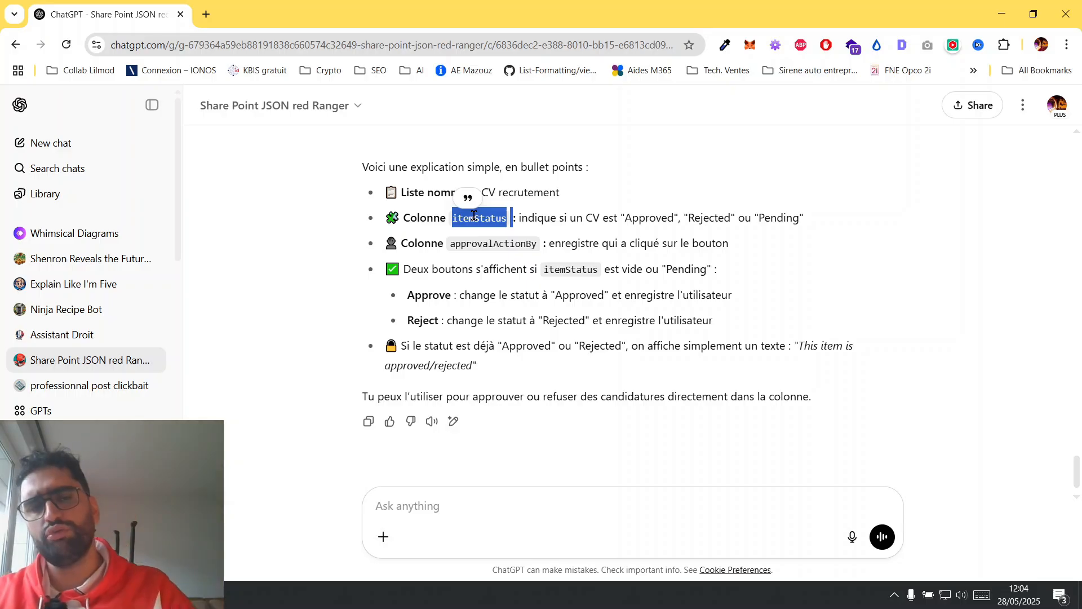
pyautogui.doubleClick(489, 243)
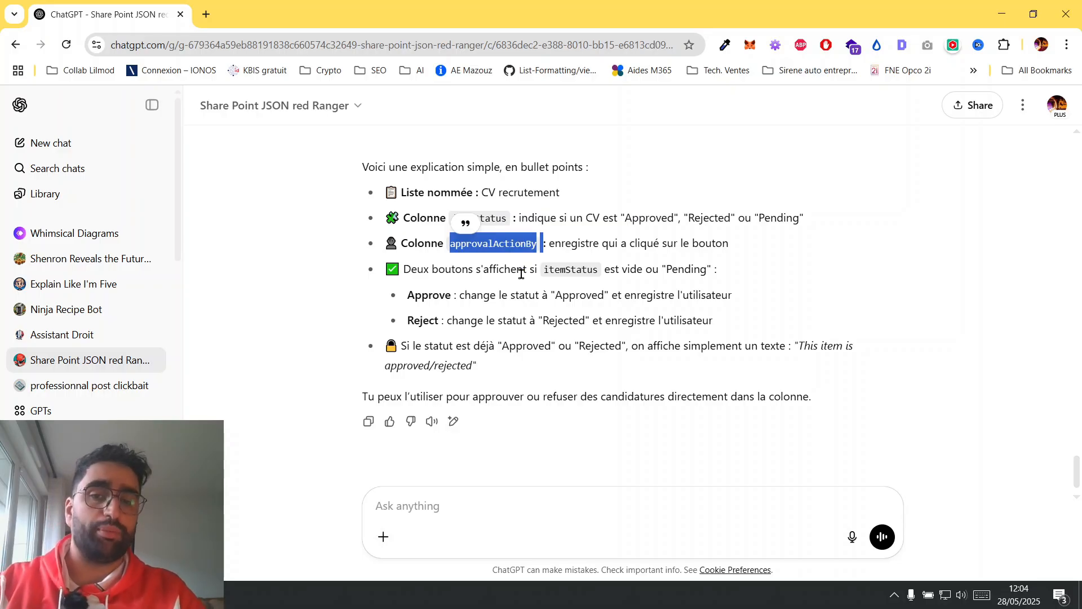
# Dictate and send a French follow-up asking for an additional column that holds the two buttons "valider" and "refuser".
pyautogui.click(853, 544)
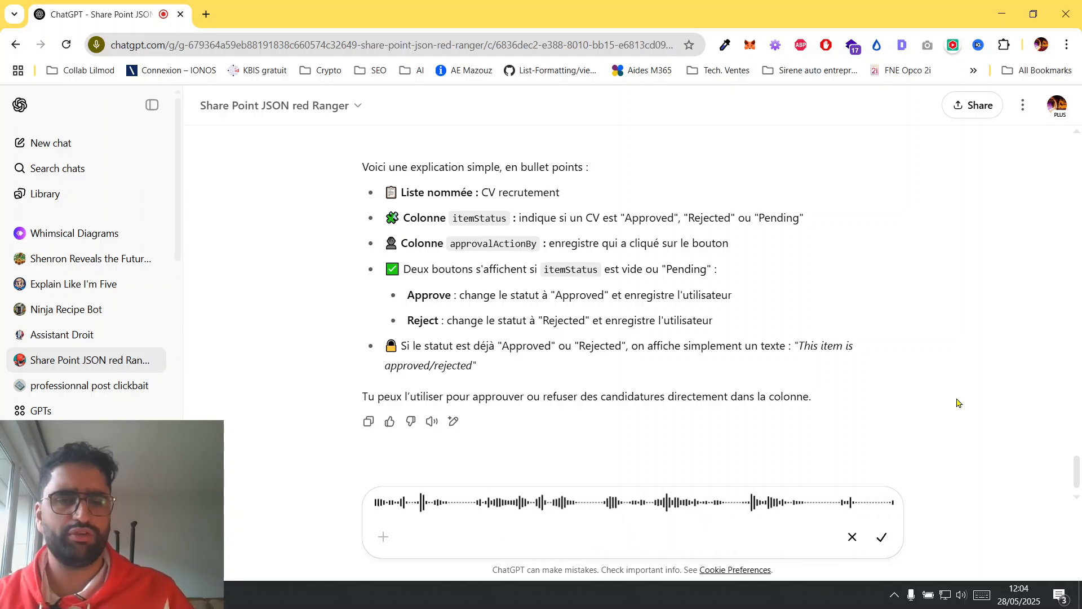
pyautogui.click(878, 545)
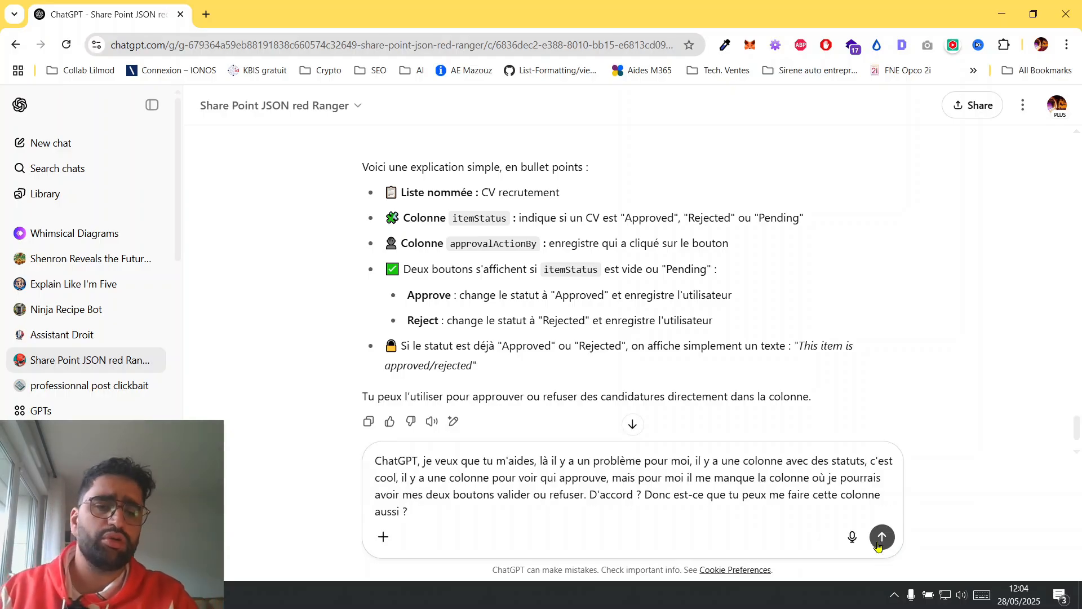
pyautogui.click(883, 537)
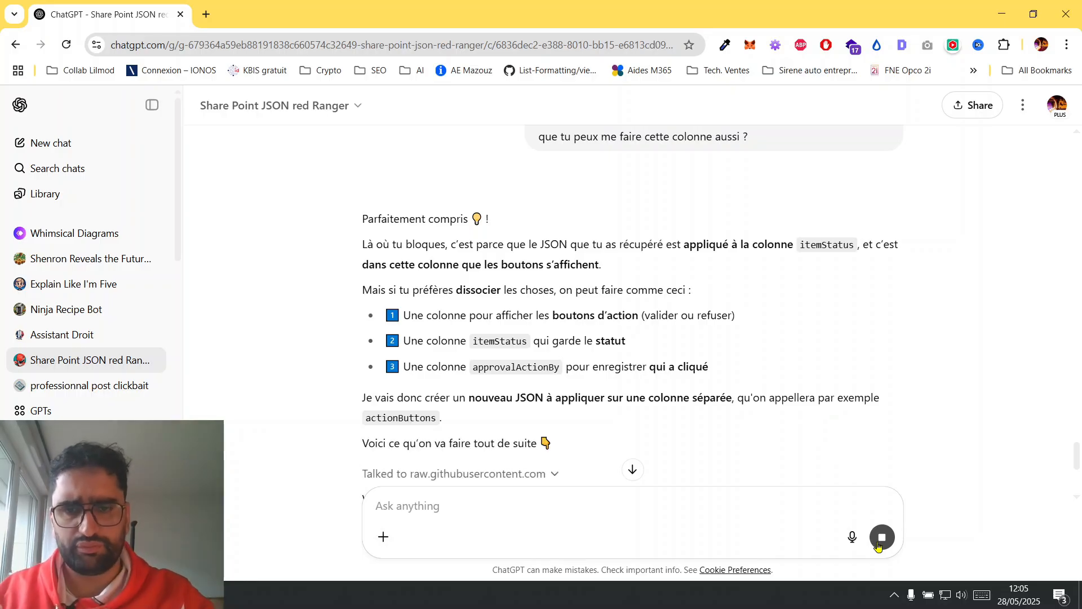
# Examine the updated from-scratch setup for the list name and the itemStatus, approvalActionBy and actionButtons columns.
pyautogui.scroll(-1, 408, 413)
pyautogui.scroll(-3, 408, 413)
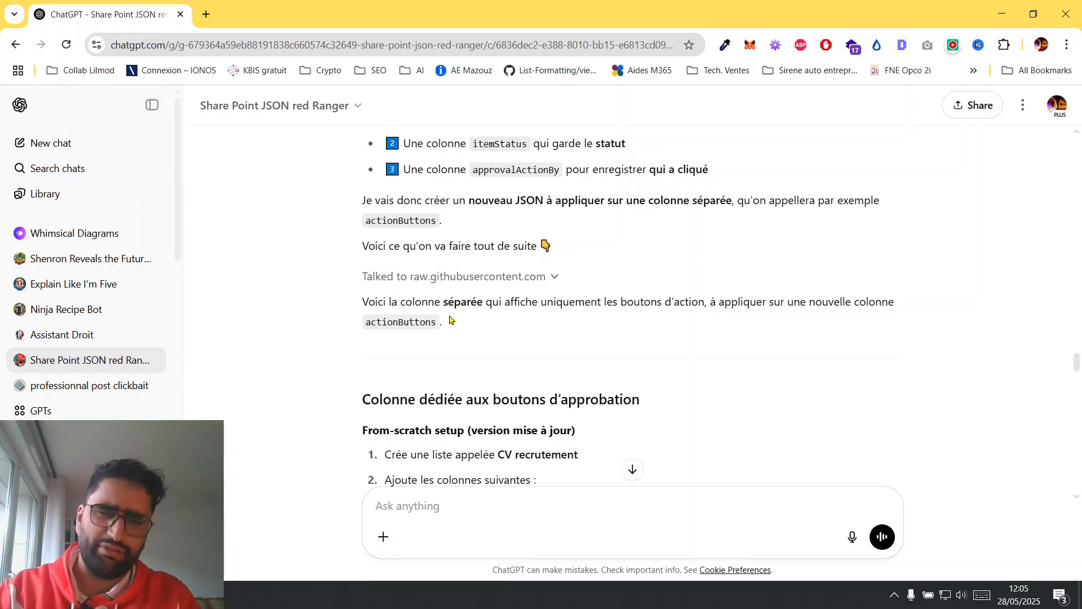
pyautogui.scroll(-2, 449, 319)
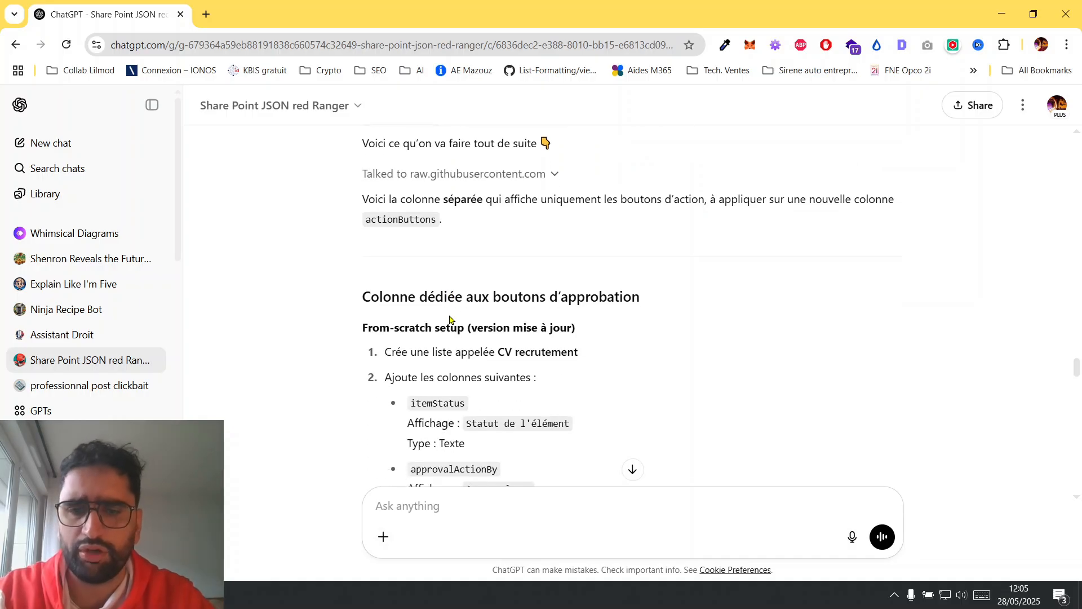
pyautogui.scroll(-1, 449, 320)
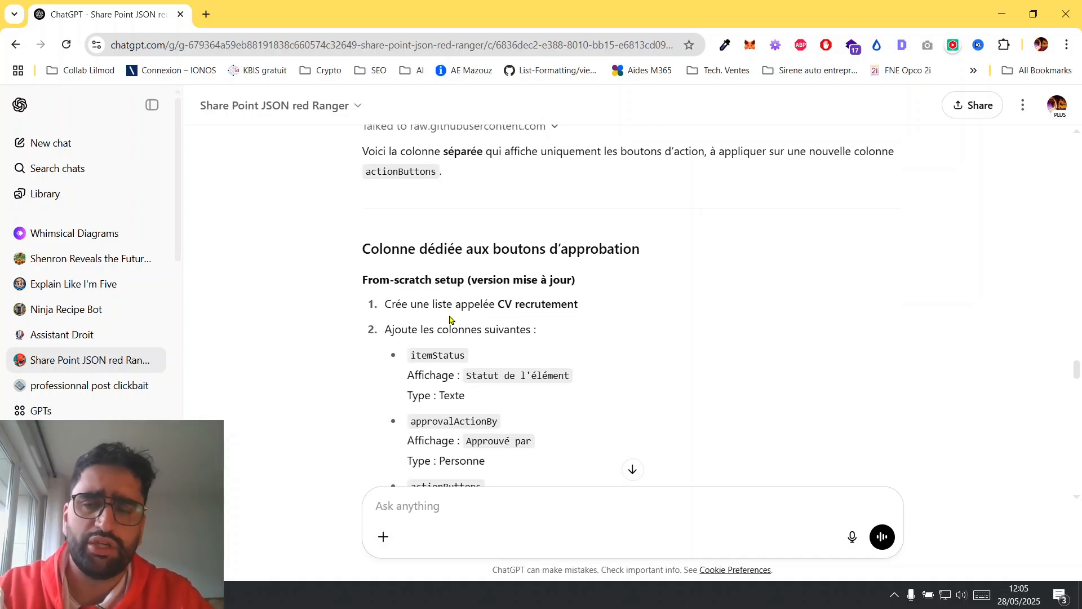
pyautogui.scroll(-1, 450, 320)
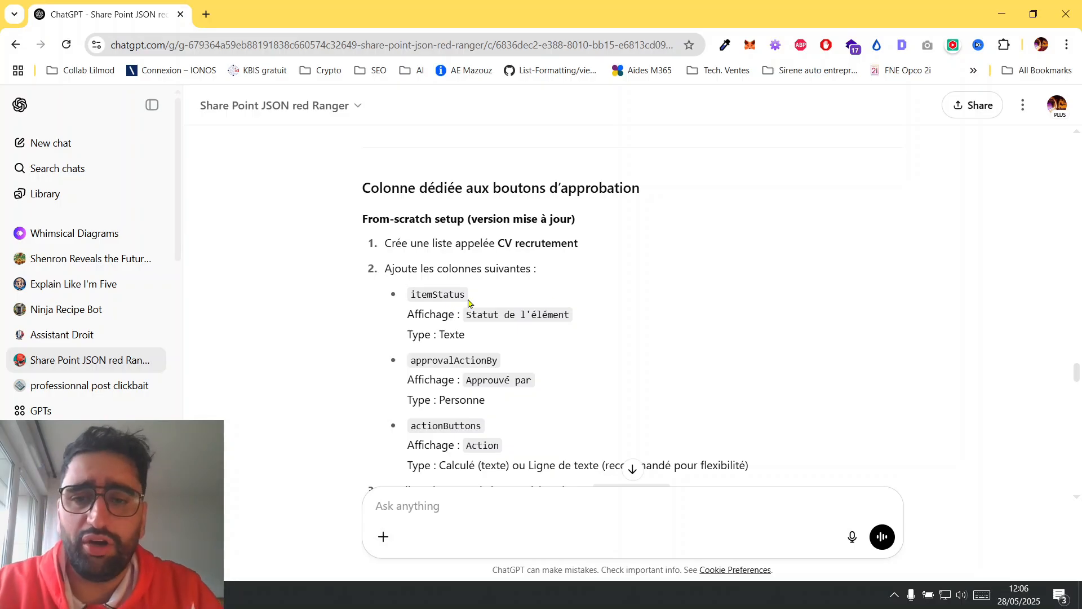
pyautogui.scroll(-1, 556, 310)
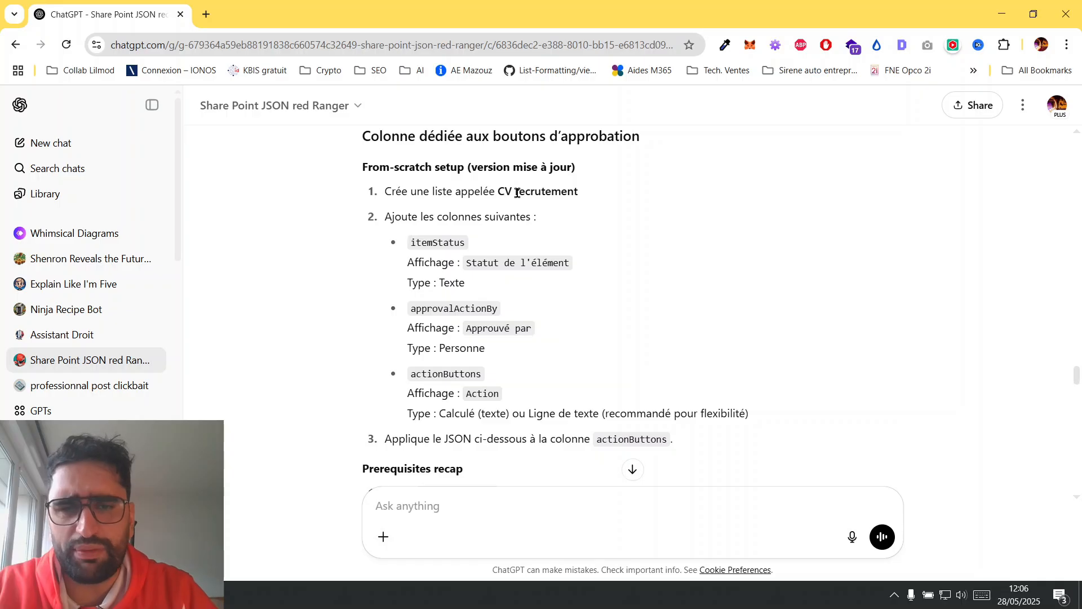
pyautogui.moveTo(506, 192); pyautogui.dragTo(585, 201)
pyautogui.moveTo(416, 243); pyautogui.dragTo(472, 244)
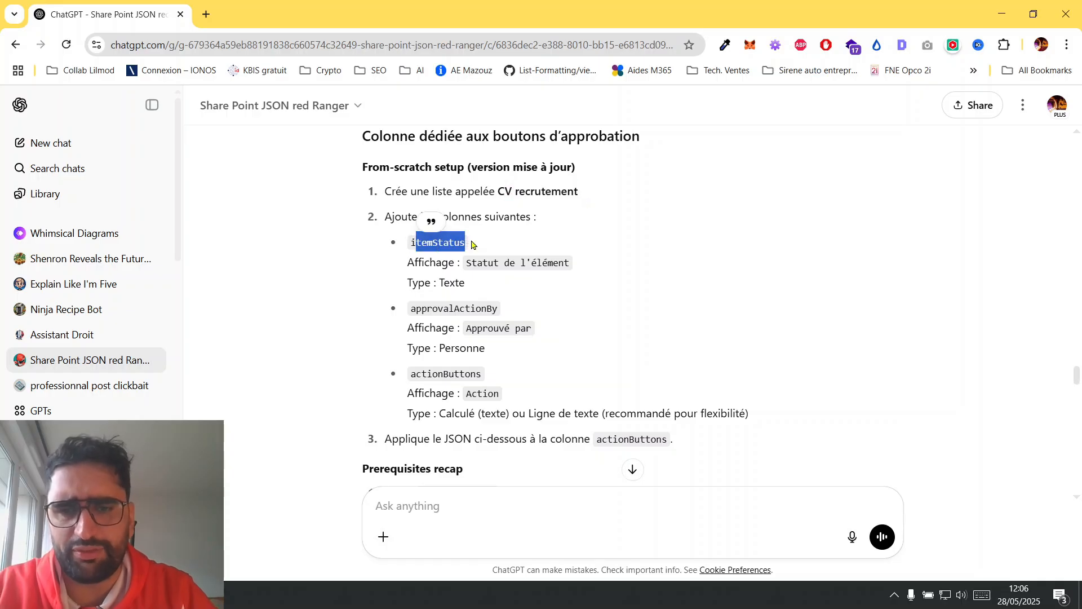
pyautogui.moveTo(436, 310); pyautogui.dragTo(512, 320)
pyautogui.moveTo(425, 367); pyautogui.dragTo(490, 378)
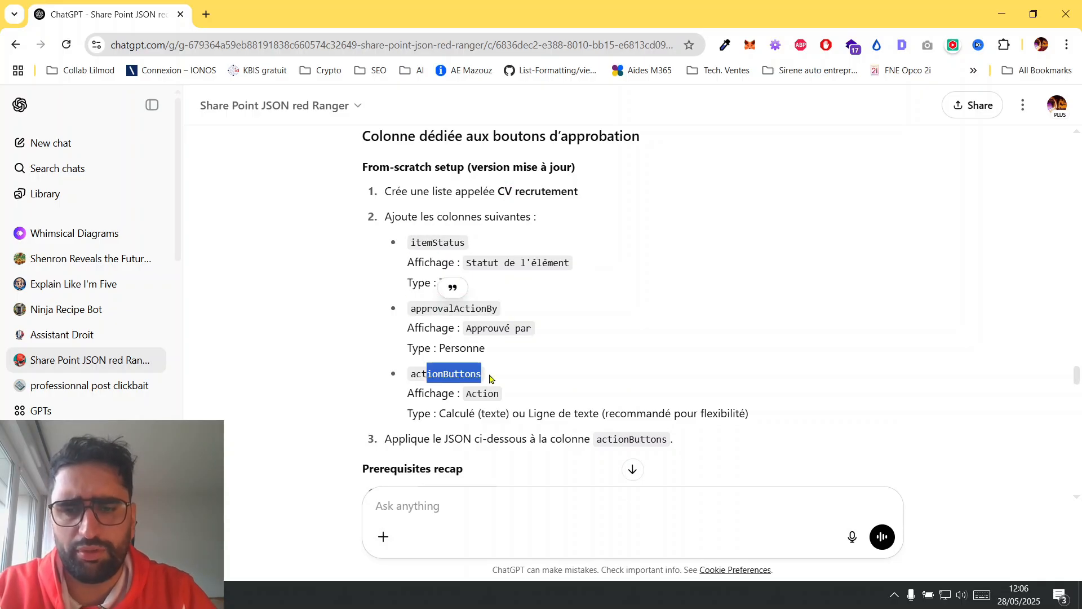
pyautogui.scroll(-2, 490, 377)
pyautogui.scroll(1, 490, 378)
pyautogui.scroll(1, 489, 377)
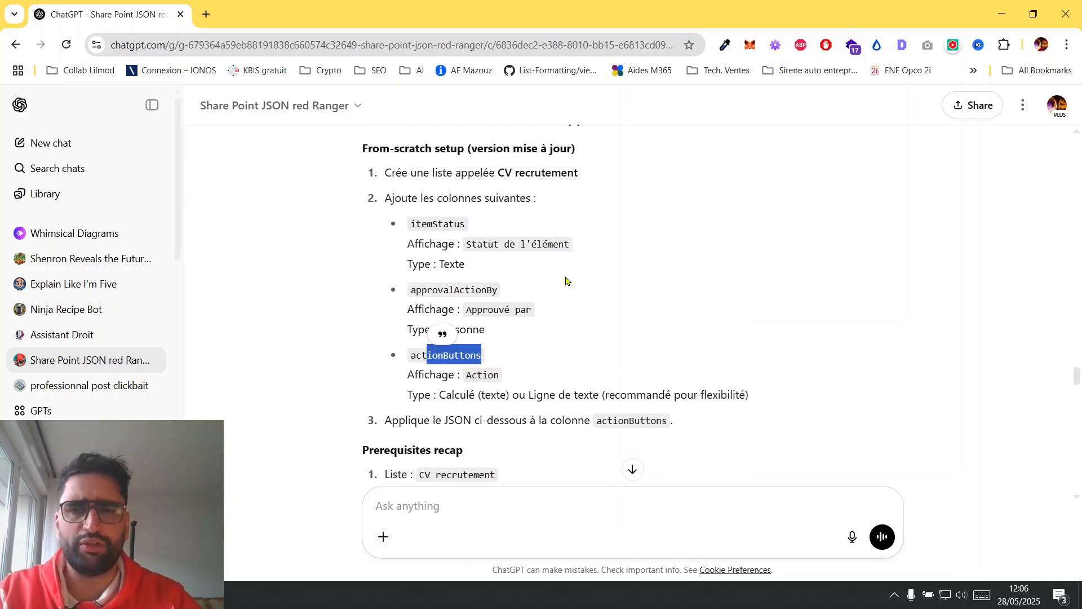
# Copy the list name "CV recrutement" from the setup instructions, switch to the SharePoint site and open its site contents.
pyautogui.moveTo(498, 167); pyautogui.dragTo(585, 176)
pyautogui.hotkey('ctrl', 'c')
pyautogui.hotkey('alt', 'Tab')
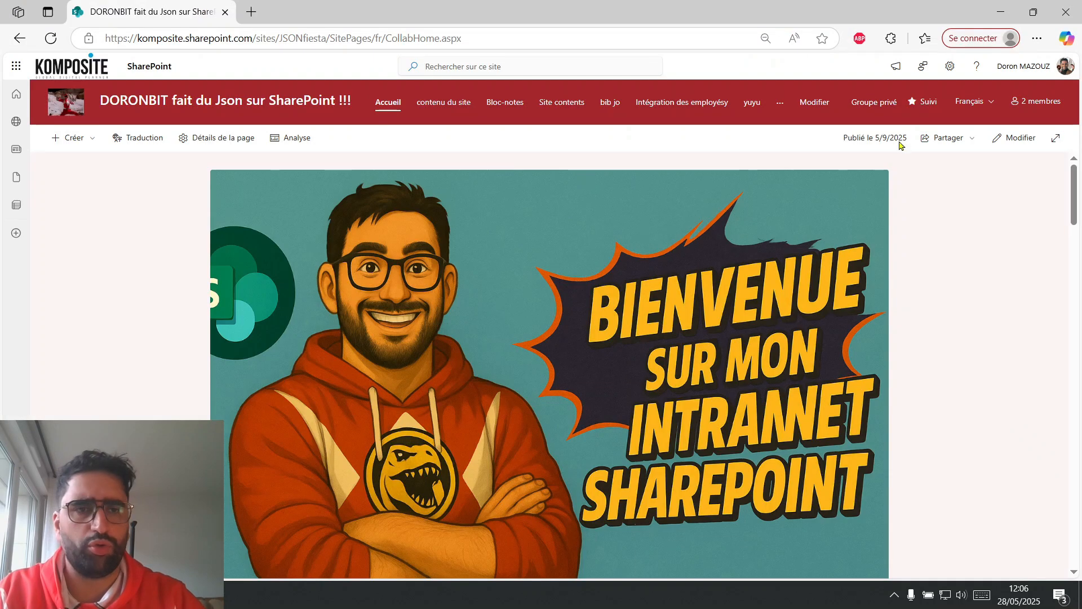
pyautogui.click(953, 66)
pyautogui.click(936, 175)
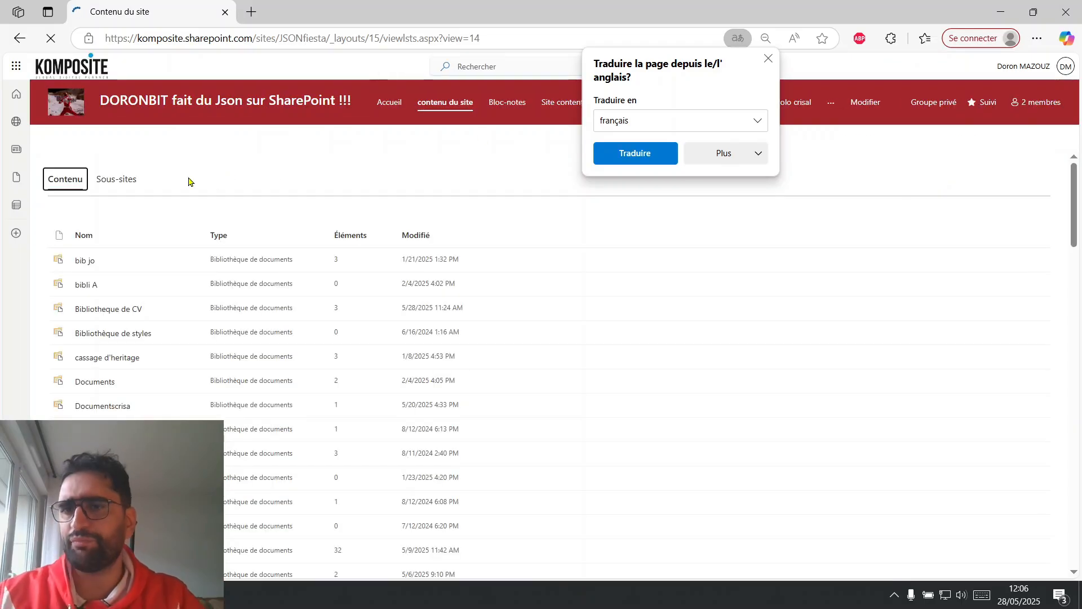
# Create a blank document library named "CV recrutement" with the copied name, keeping it shown in the site navigation.
pyautogui.click(88, 142)
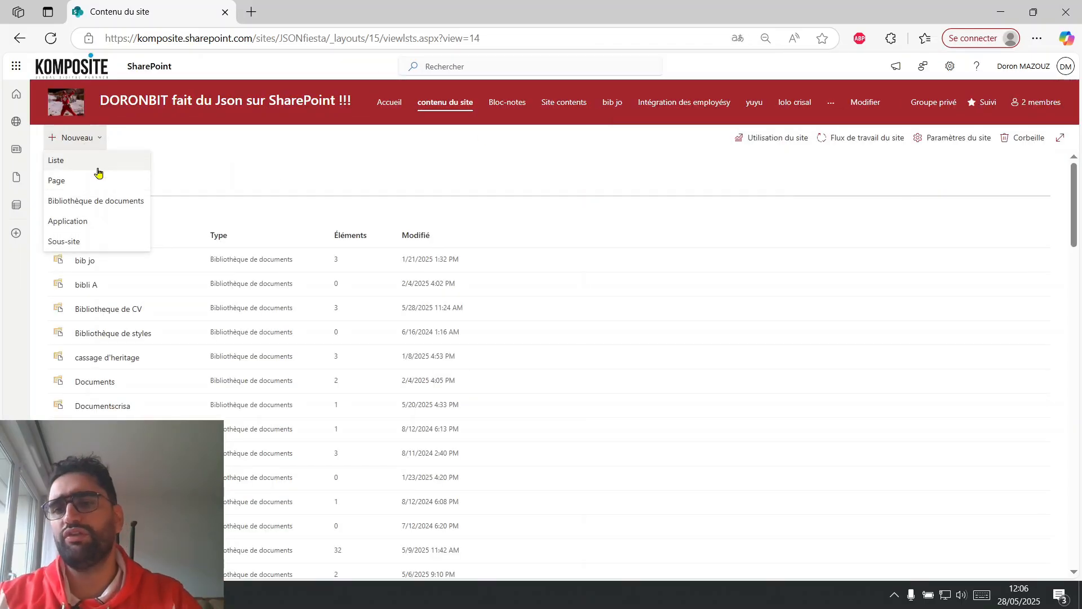
pyautogui.click(99, 200)
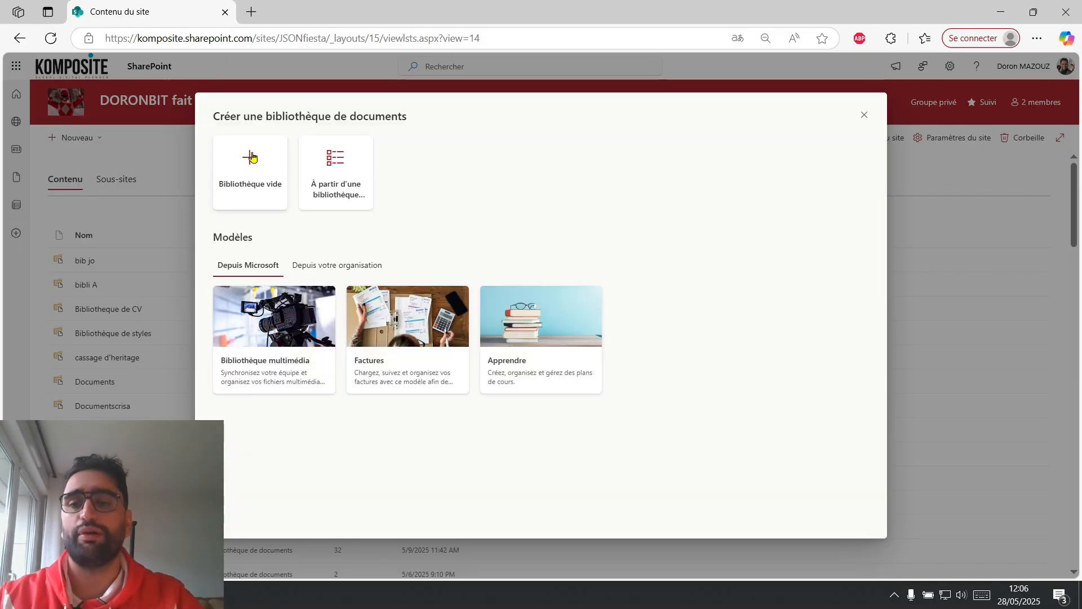
pyautogui.click(252, 157)
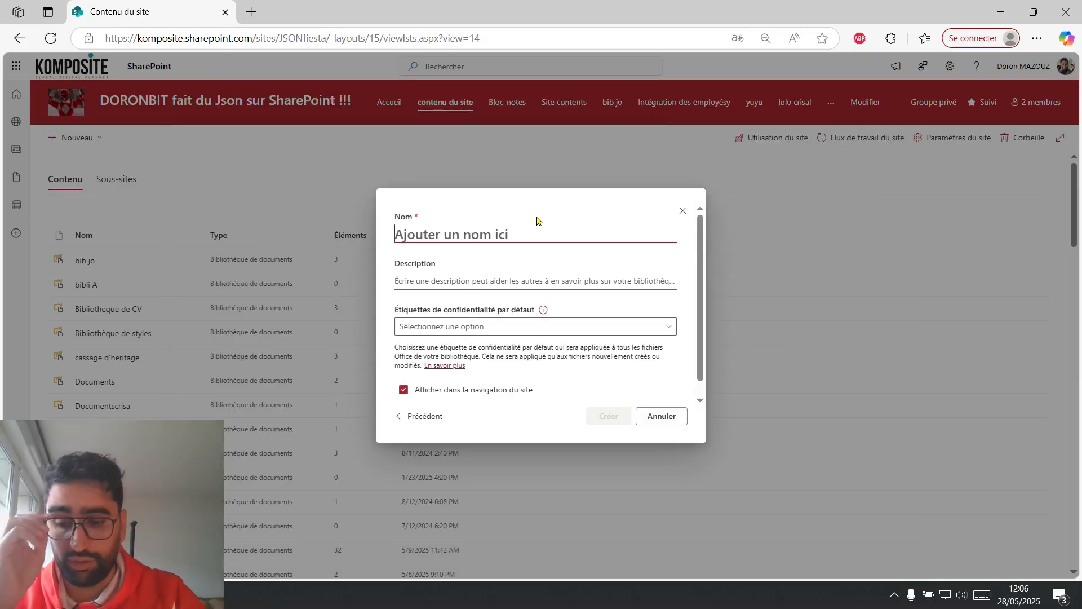
pyautogui.hotkey('ctrl', 'v')
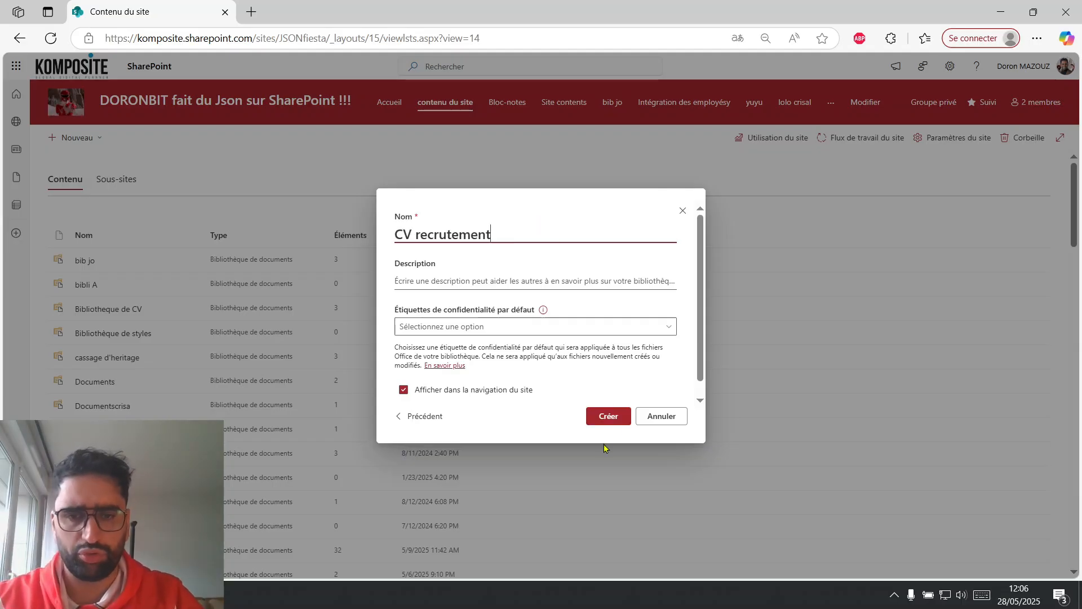
pyautogui.click(620, 418)
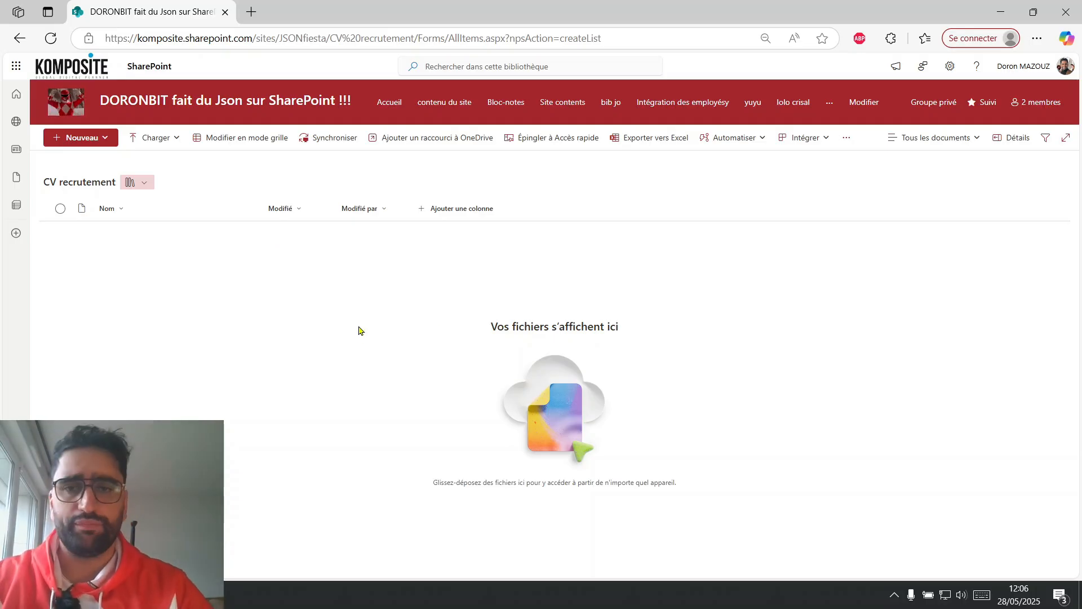
# Switch back to ChatGPT and send the prompt "pour itemStatus, je veux une colonne de type choix".
pyautogui.hotkey('alt', 'Tab')
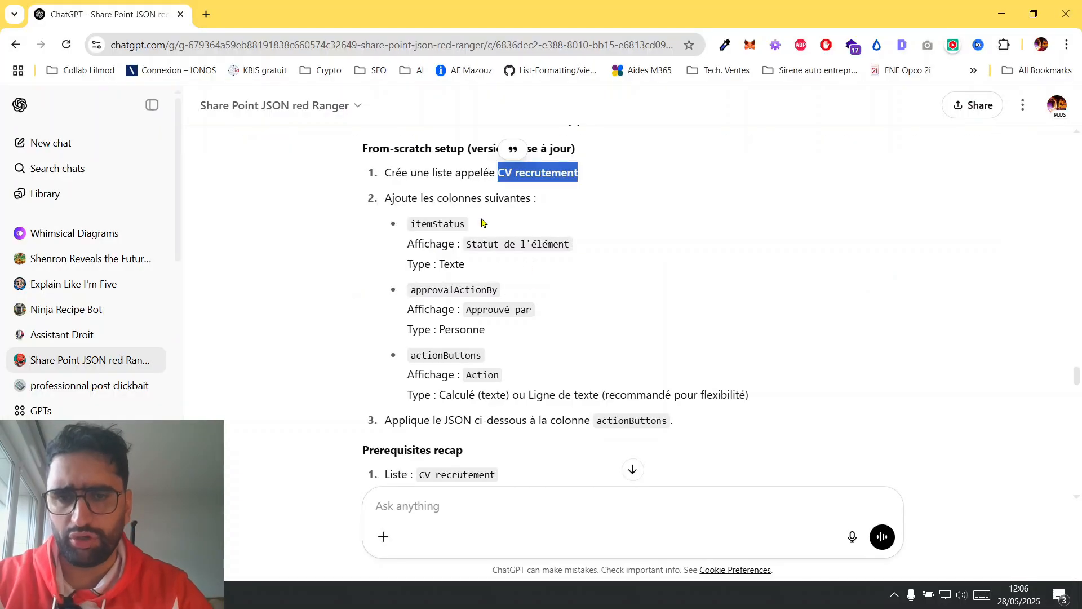
pyautogui.doubleClick(433, 224)
pyautogui.hotkey('ctrl', 'c')
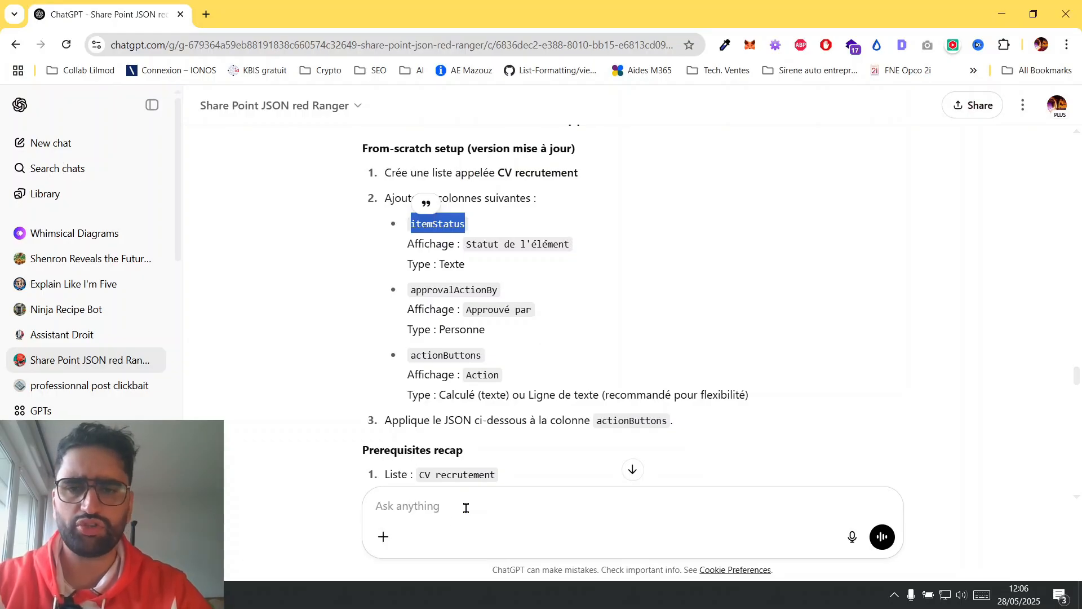
pyautogui.click(466, 508)
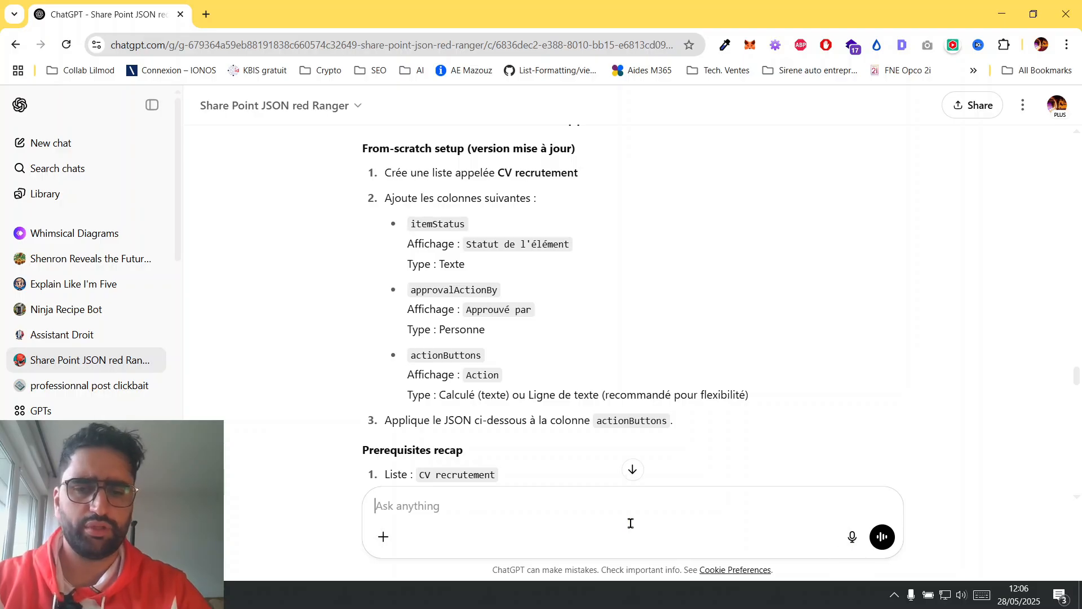
pyautogui.write('pour')
pyautogui.hotkey('ctrl', 'v')
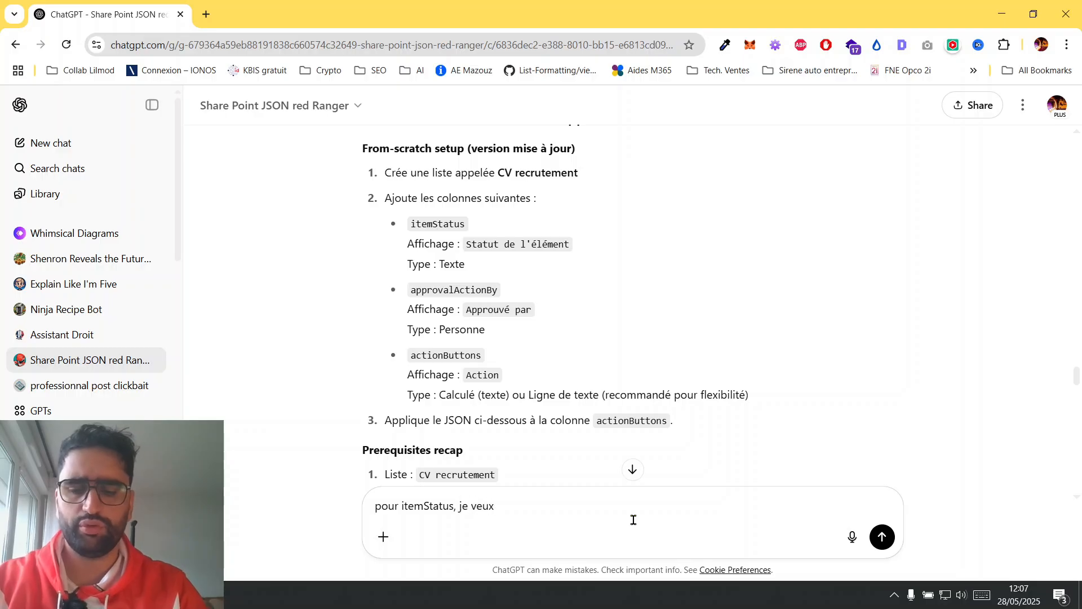
pyautogui.write(', je veux une colonne de type choi')
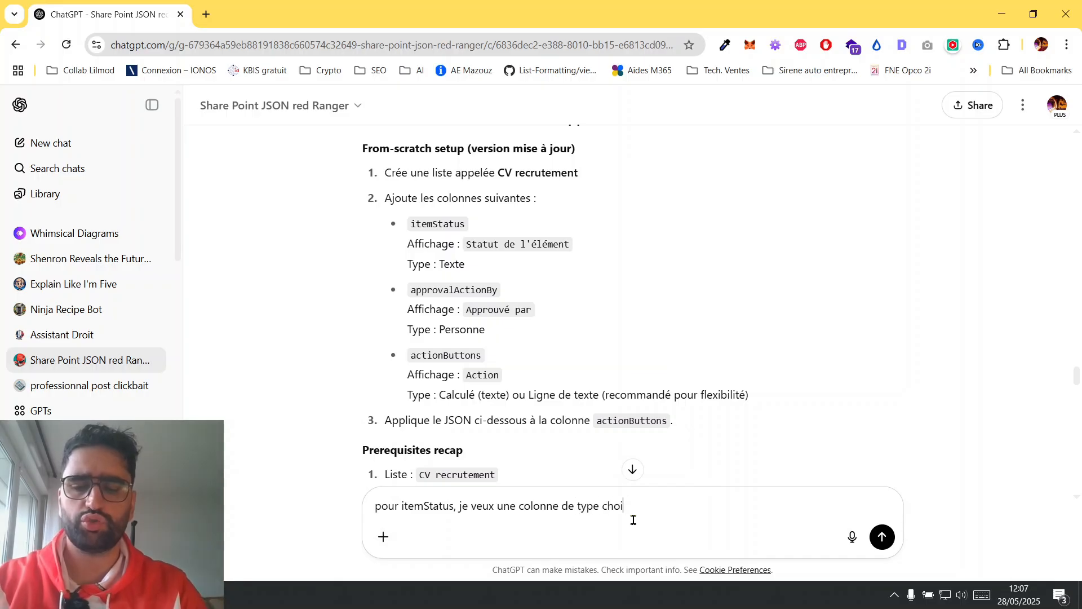
pyautogui.write('x')
pyautogui.press('Return')
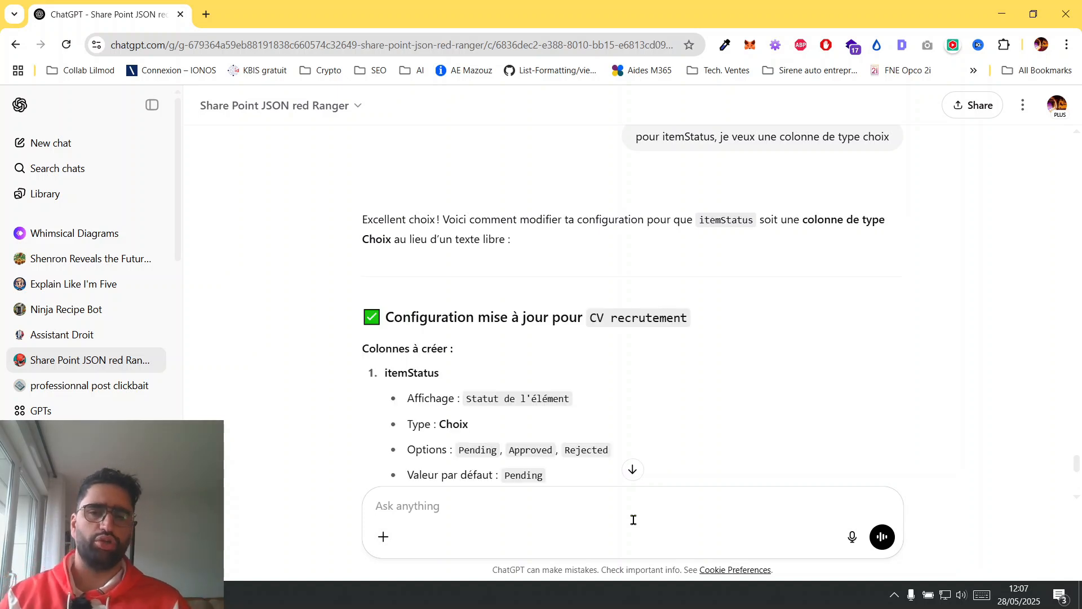
# Check the itemStatus choice options in the updated configuration and switch to the CV recrutement library in SharePoint.
pyautogui.scroll(-3, 618, 355)
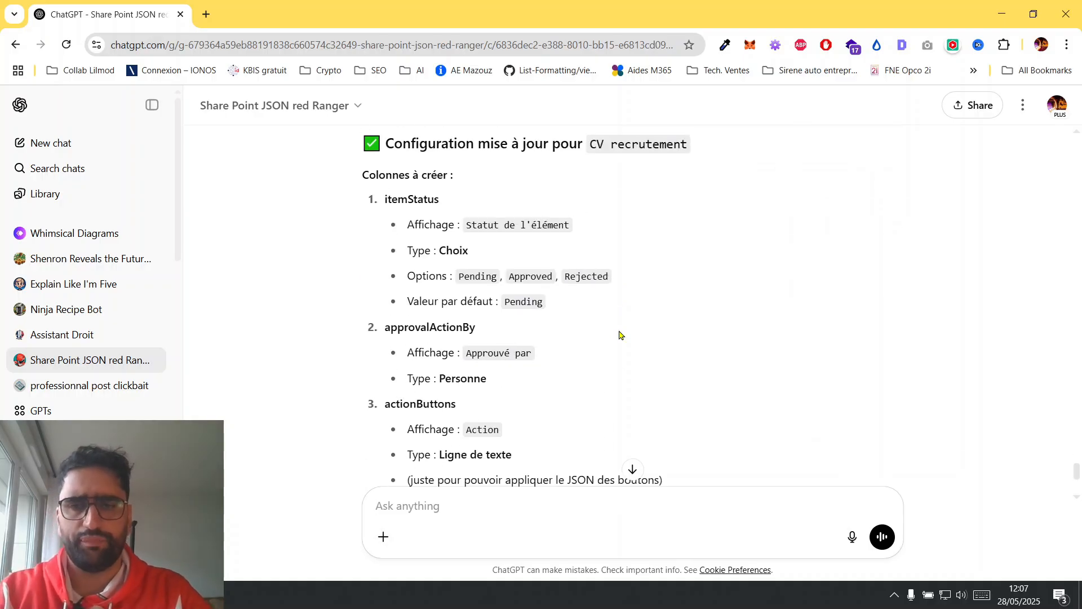
pyautogui.doubleClick(478, 274)
pyautogui.press('super+c')
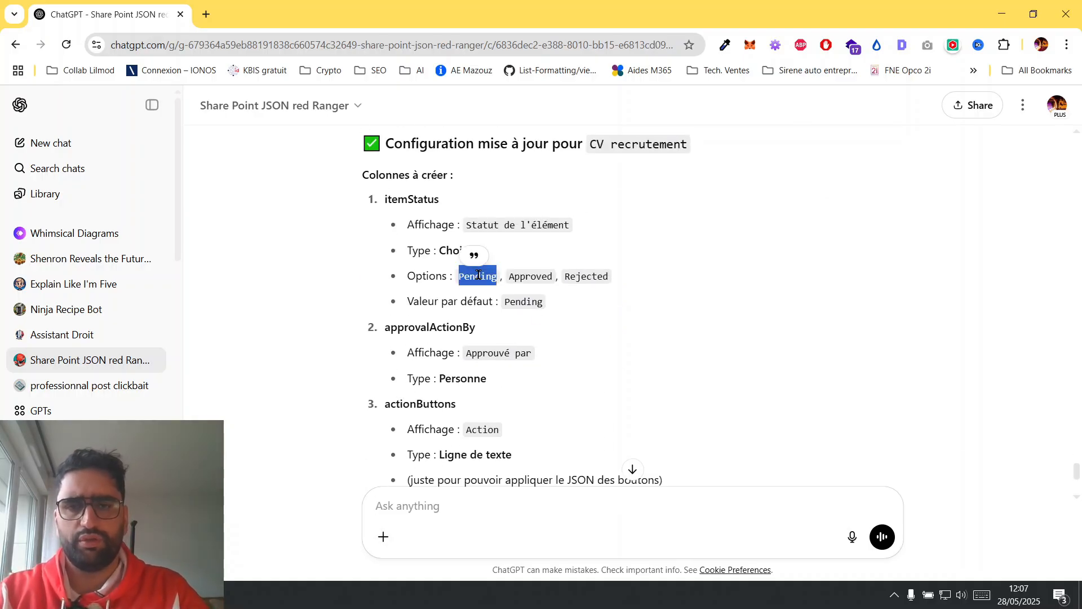
pyautogui.hotkey('alt', 'Tab')
pyautogui.hotkey('alt', 'Tab')
pyautogui.hotkey('alt', 'Tab')
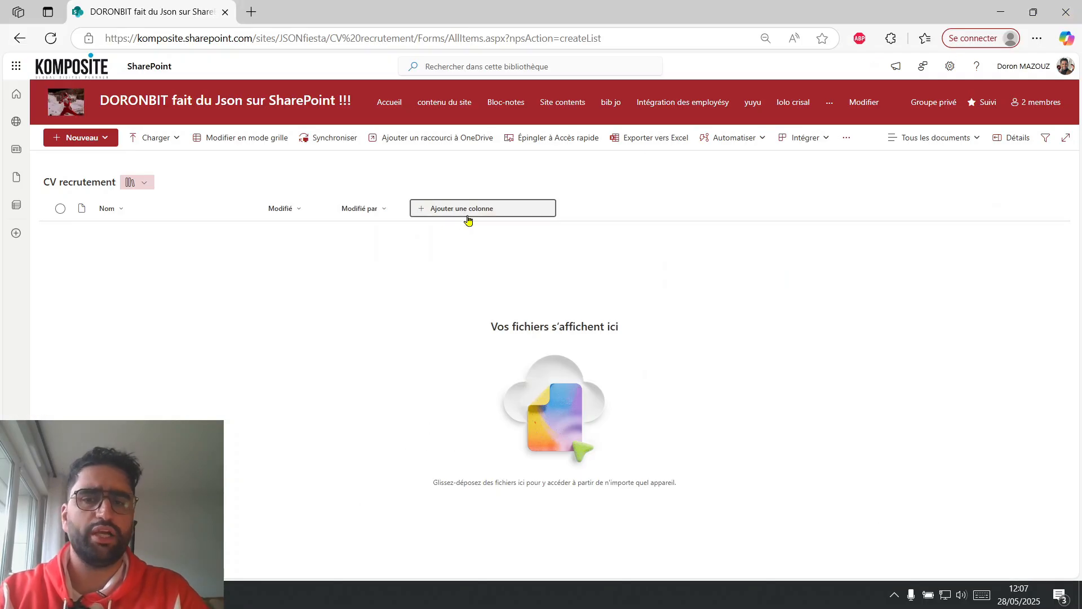
# Start a new Choice column in the CV recrutement library and enter the name "itemStatusitemStatus" from the copied text.
pyautogui.click(487, 219)
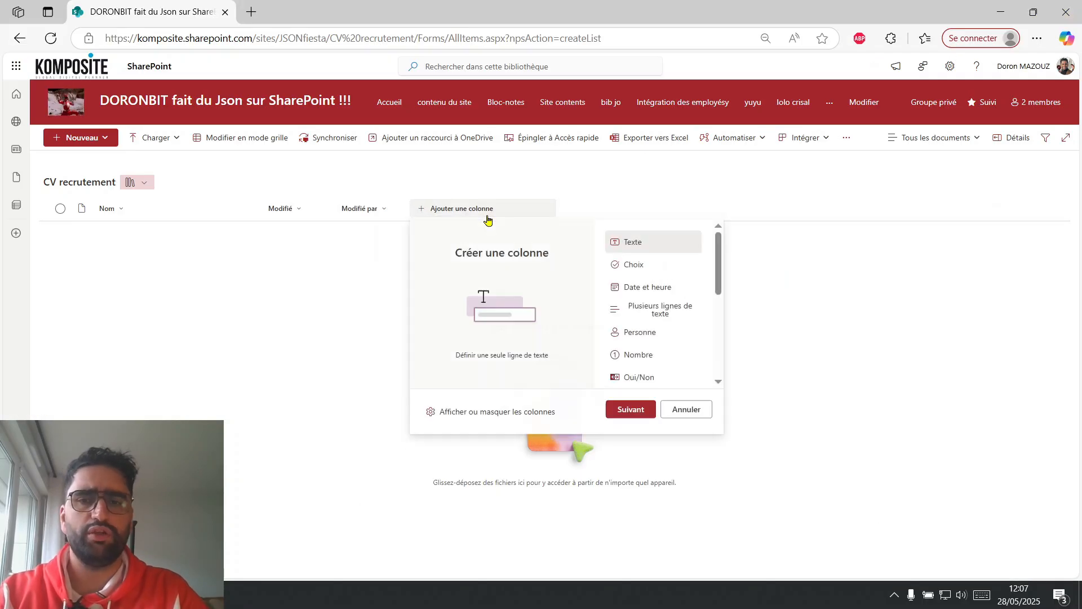
pyautogui.click(655, 271)
pyautogui.click(633, 409)
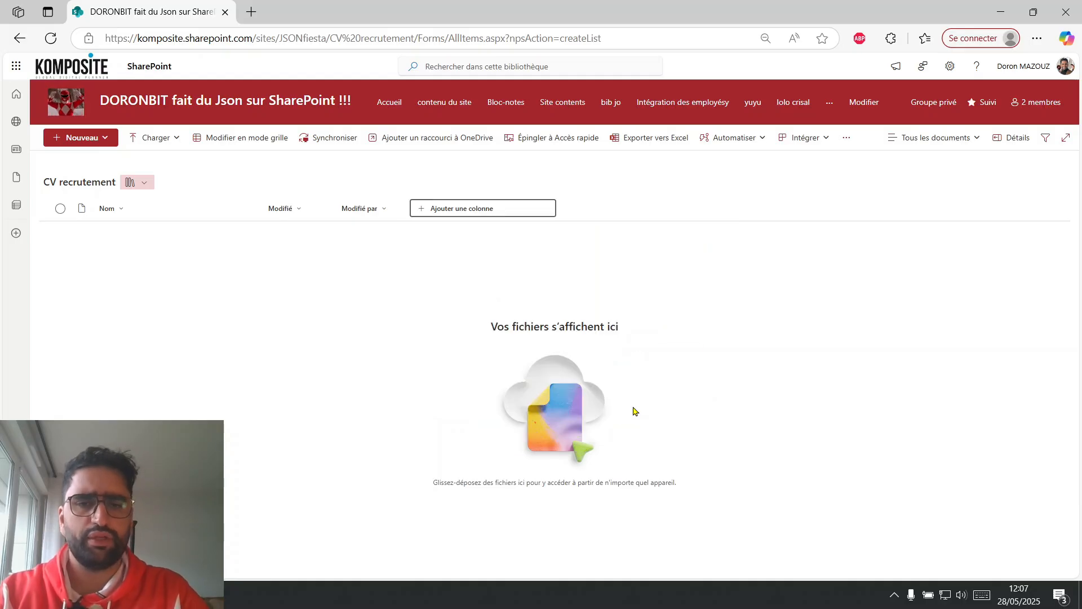
pyautogui.press('super+v')
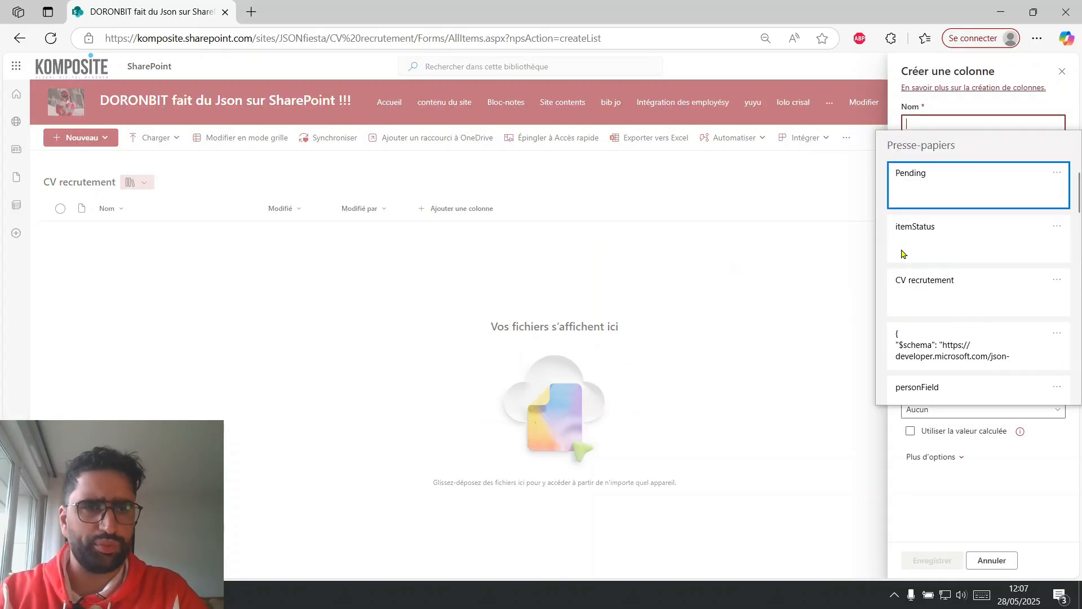
pyautogui.click(989, 235)
pyautogui.write('itemStatus')
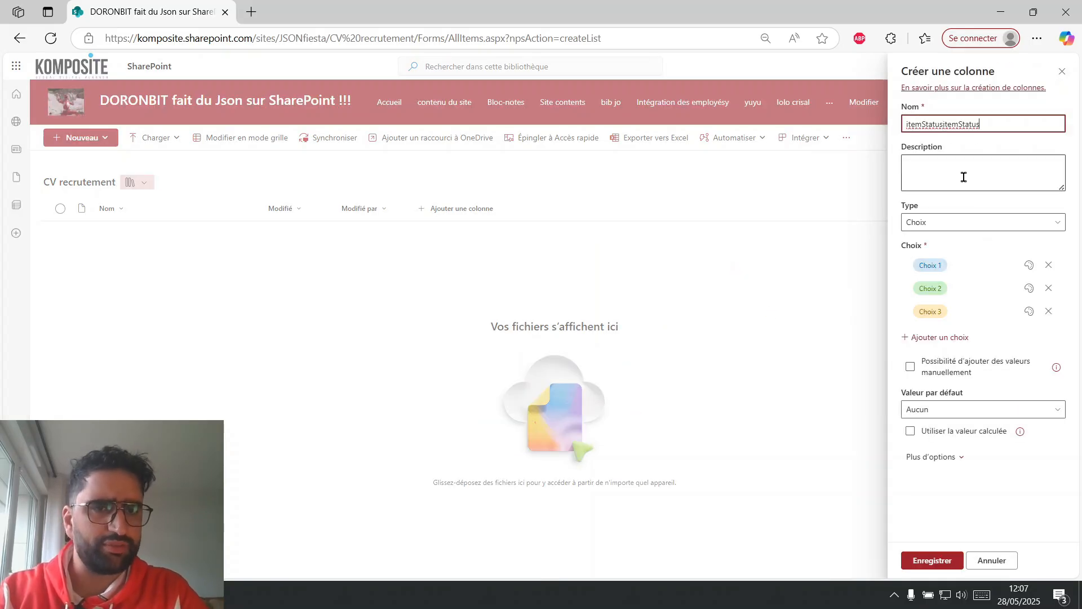
# Replace the first two choices with "Pending" and "Approved", copying "Approved" from the configuration in ChatGPT.
pyautogui.click(932, 265)
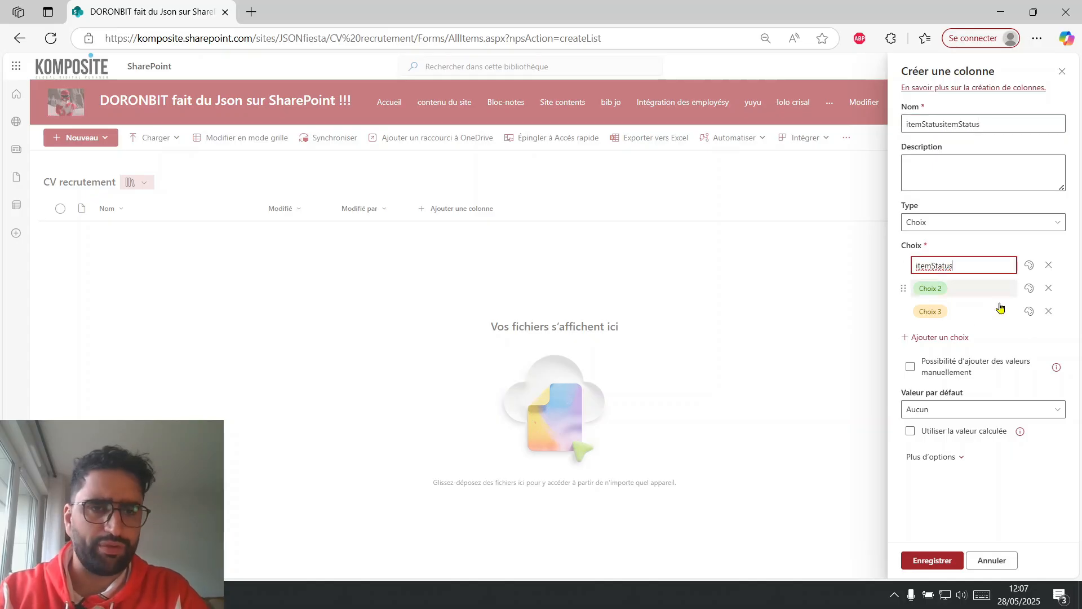
pyautogui.press('super+v')
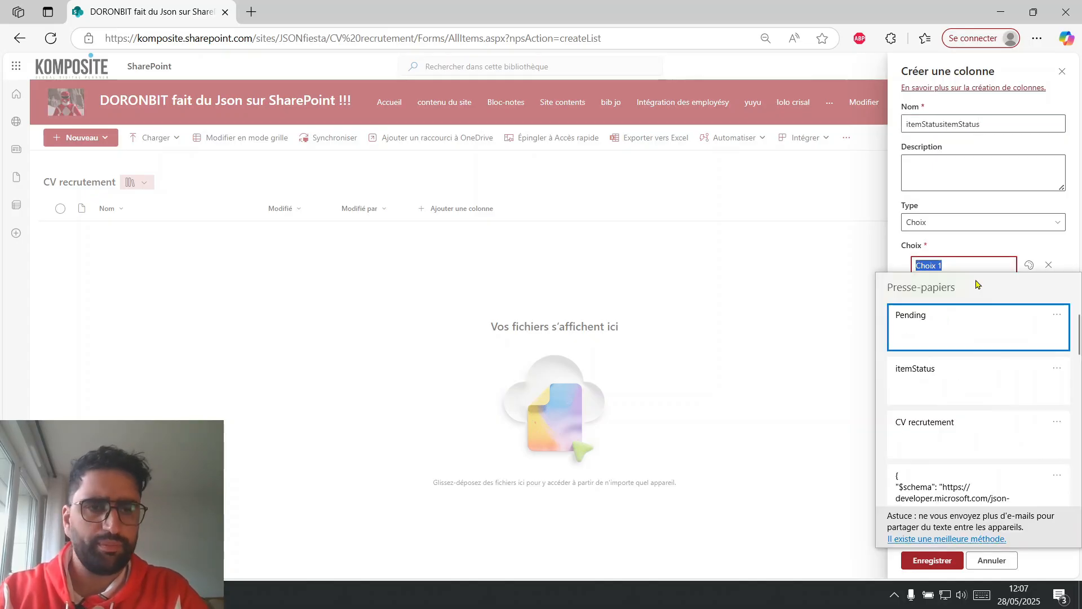
pyautogui.click(942, 324)
pyautogui.hotkey('alt', 'Tab')
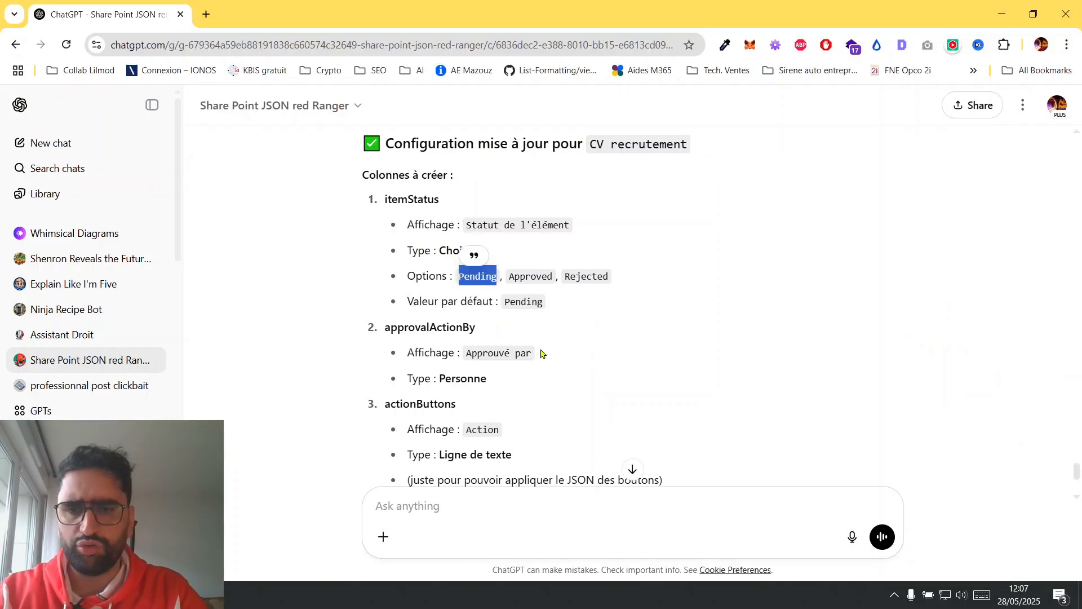
pyautogui.doubleClick(529, 277)
pyautogui.hotkey('ctrl', 'c')
pyautogui.hotkey('alt', 'Tab')
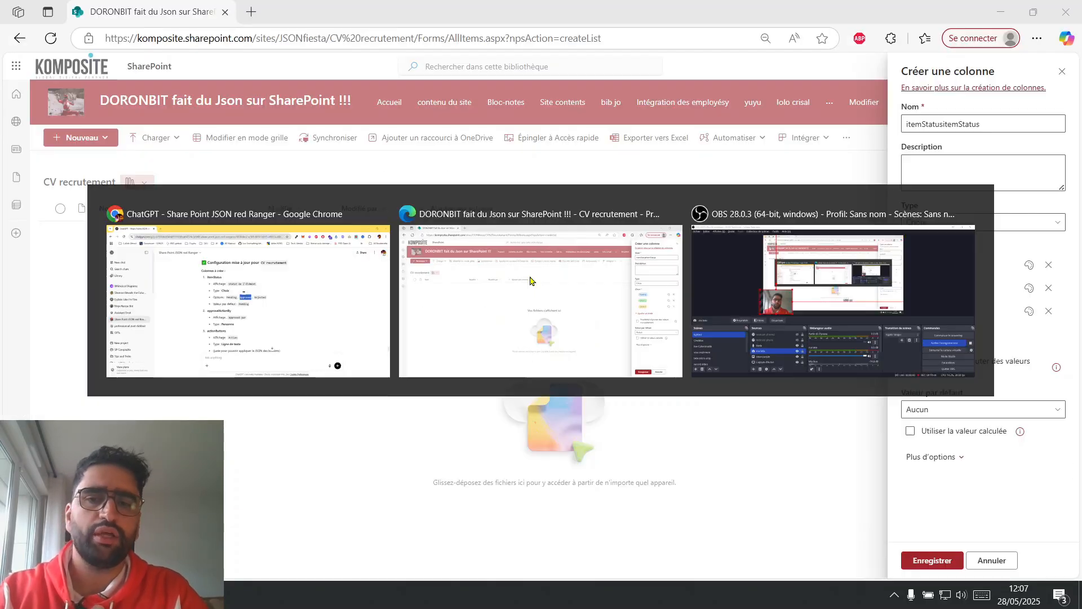
pyautogui.click(936, 290)
pyautogui.hotkey('ctrl', 'v')
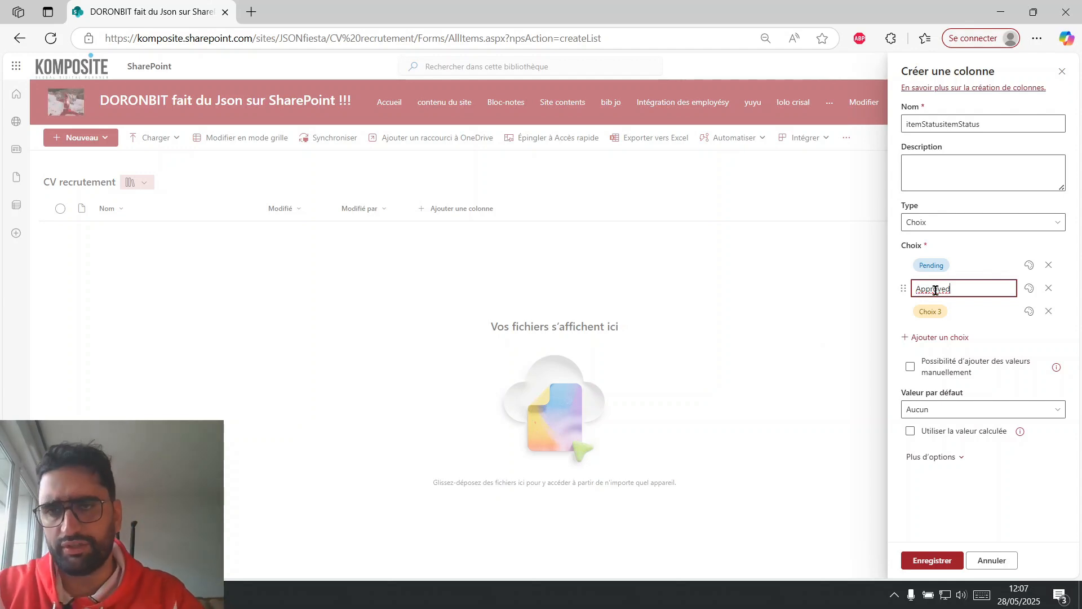
# Copy "Rejected" from the ChatGPT configuration and use it as the third choice of the SharePoint column.
pyautogui.hotkey('alt', 'Tab')
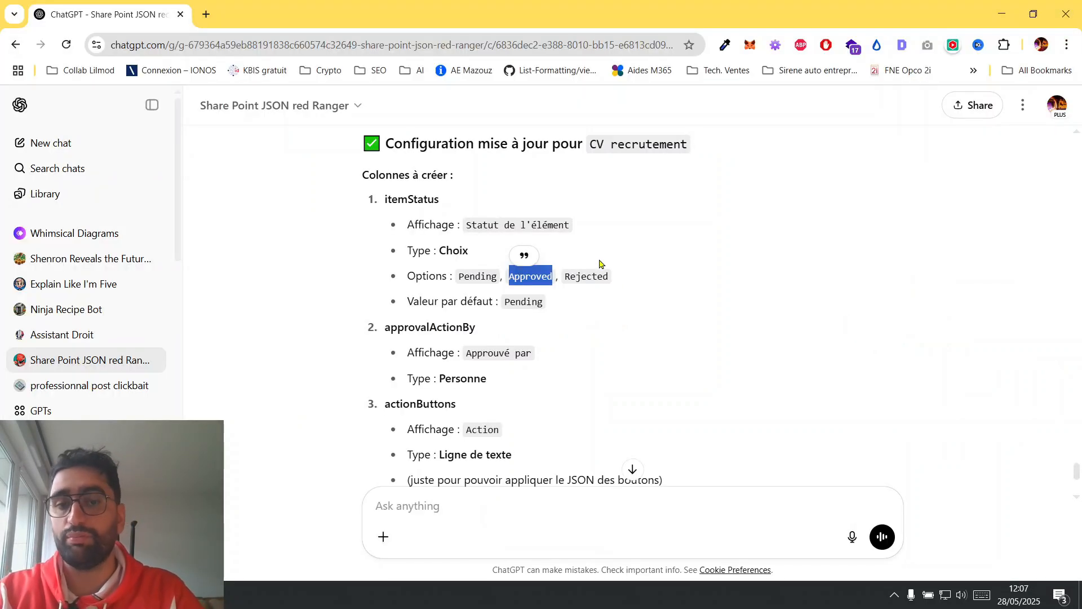
pyautogui.doubleClick(588, 276)
pyautogui.hotkey('ctrl', 'c')
pyautogui.hotkey('alt', 'Tab')
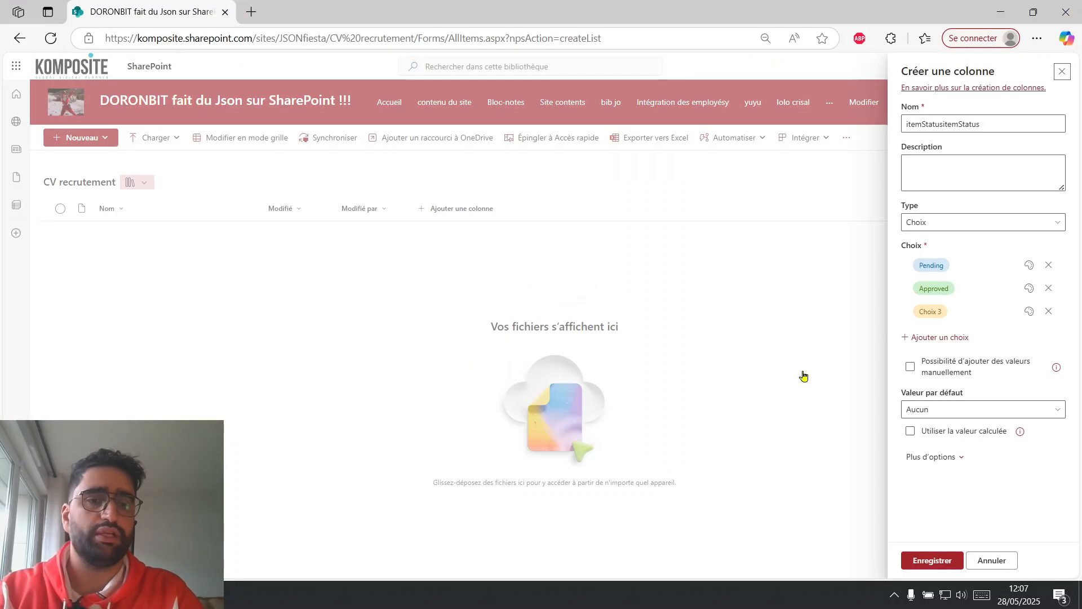
pyautogui.click(930, 309)
pyautogui.hotkey('ctrl', 'v')
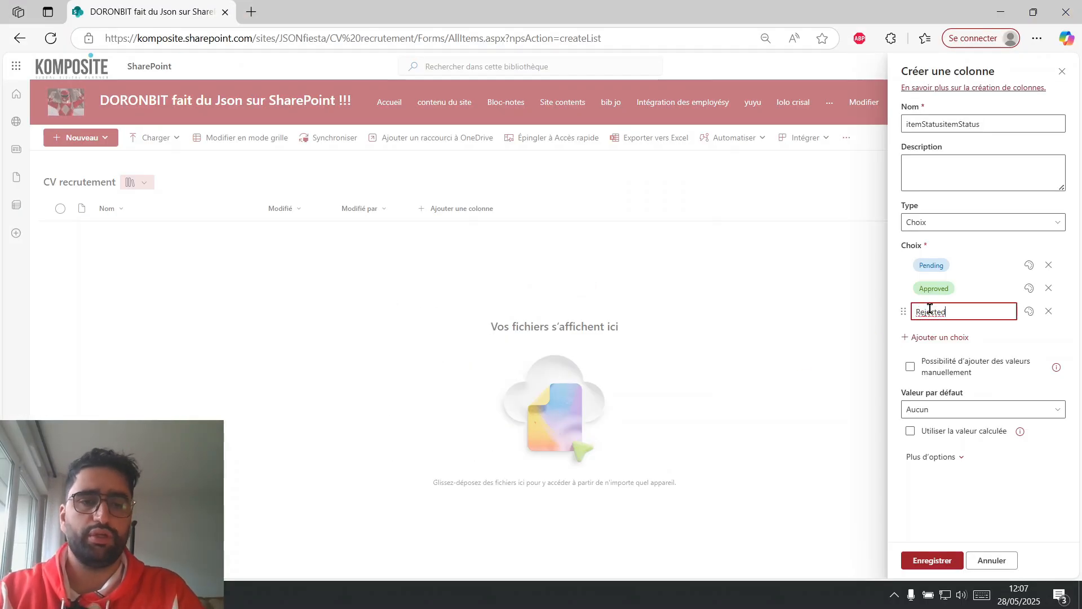
# Give the Pending choice a light yellow fill and the Rejected choice a light red fill, and save the column.
pyautogui.click(1029, 265)
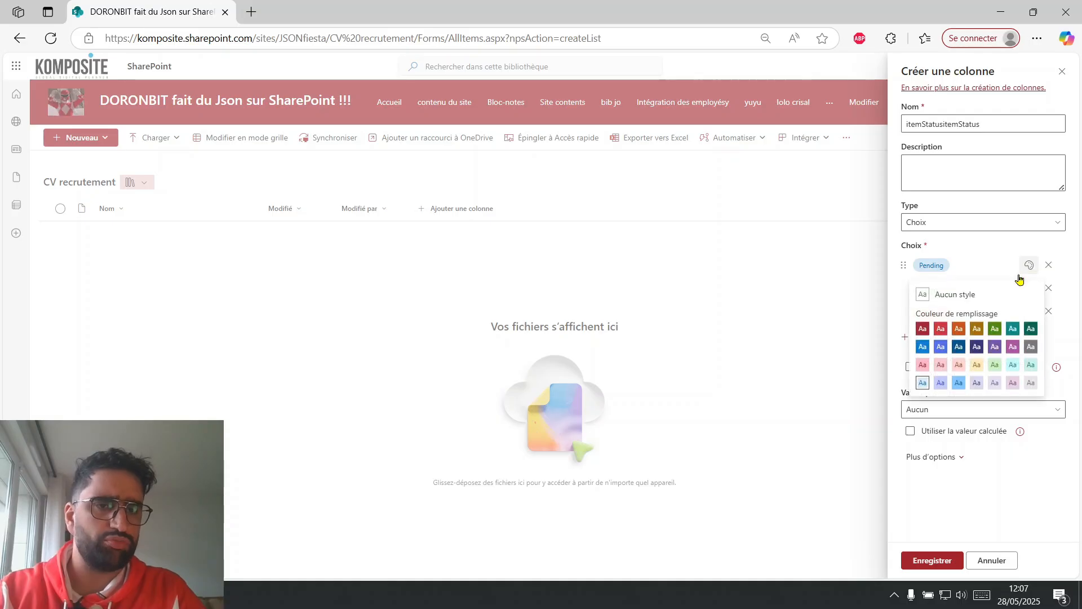
pyautogui.click(974, 367)
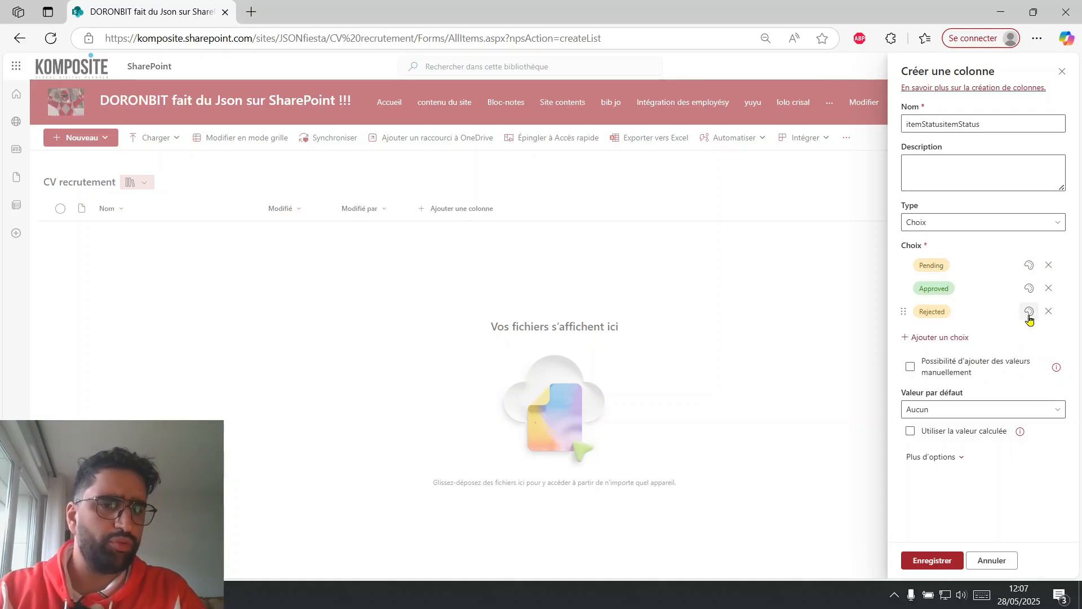
pyautogui.click(1030, 311)
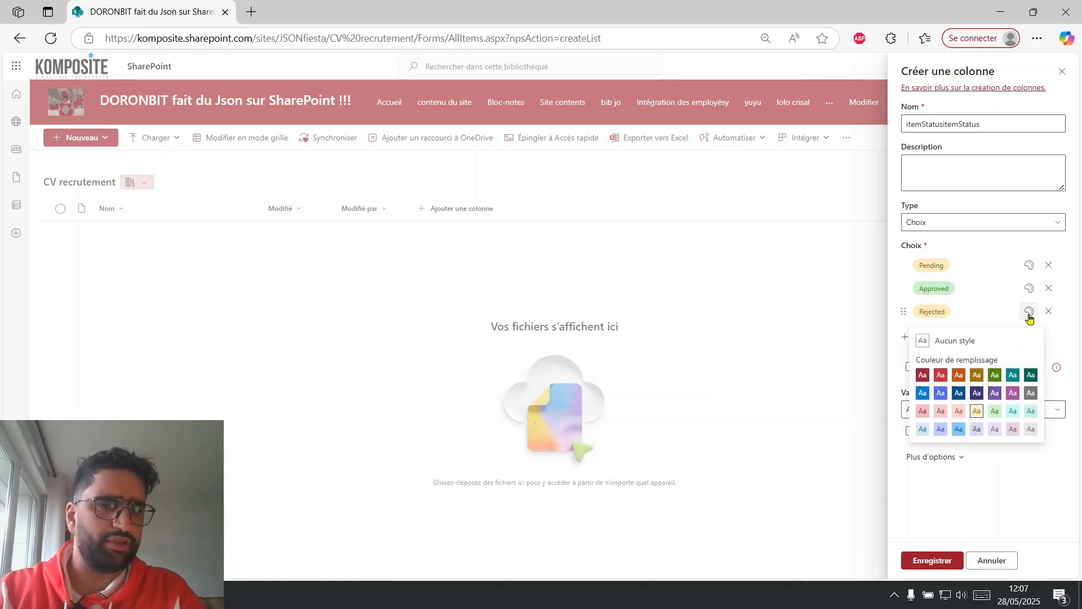
pyautogui.click(922, 412)
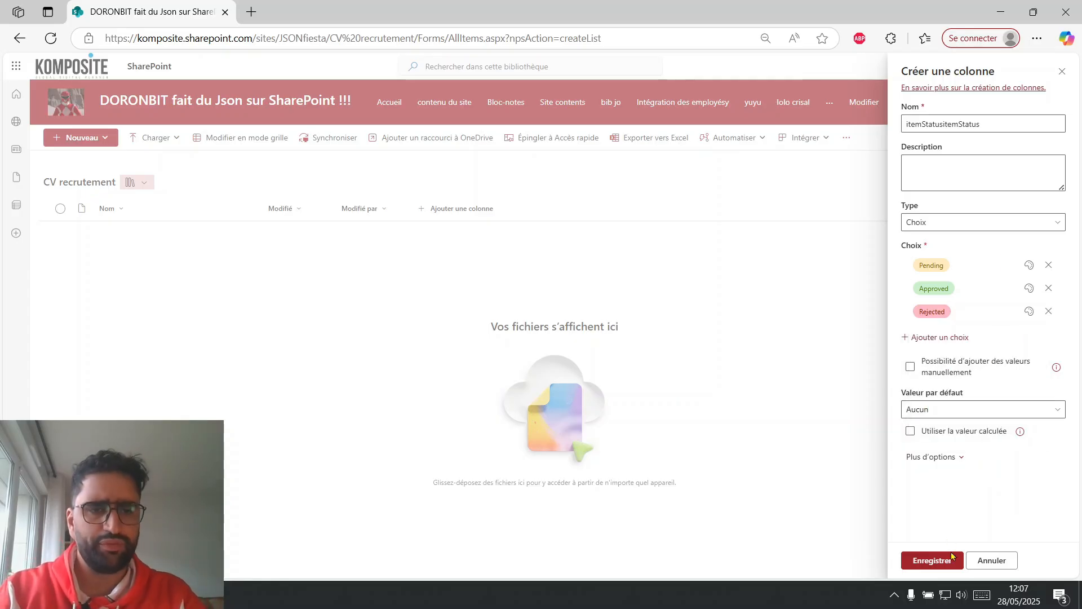
pyautogui.click(933, 560)
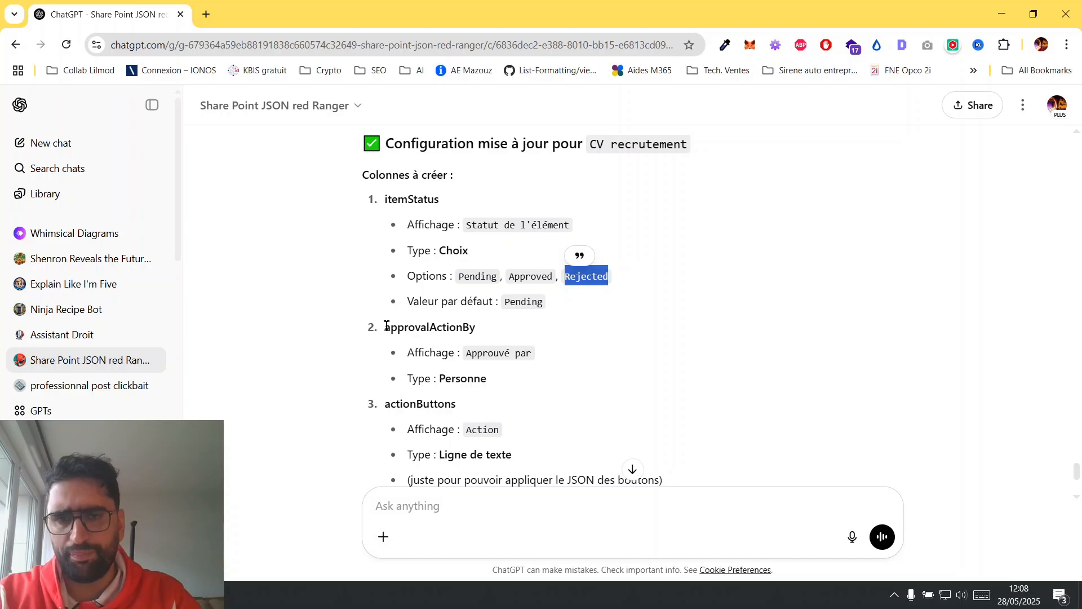
# Copy the name "approvalActionBy" from the ChatGPT configuration and create a Person column with that name in the SharePoint library.
pyautogui.moveTo(384, 330); pyautogui.dragTo(481, 340)
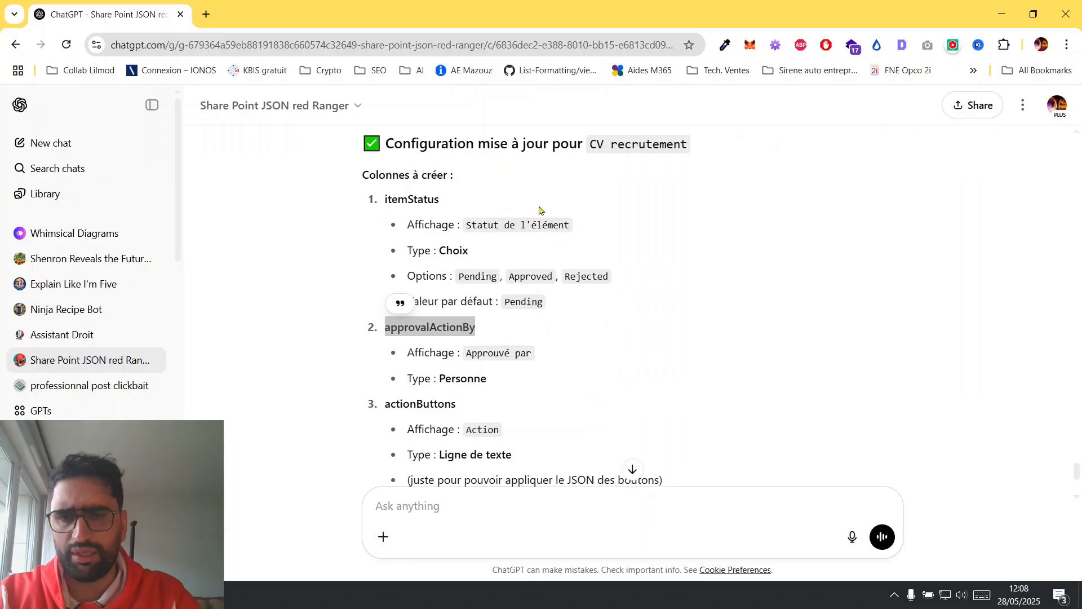
pyautogui.moveTo(384, 331); pyautogui.dragTo(481, 340)
pyautogui.hotkey('ctrl', 'c')
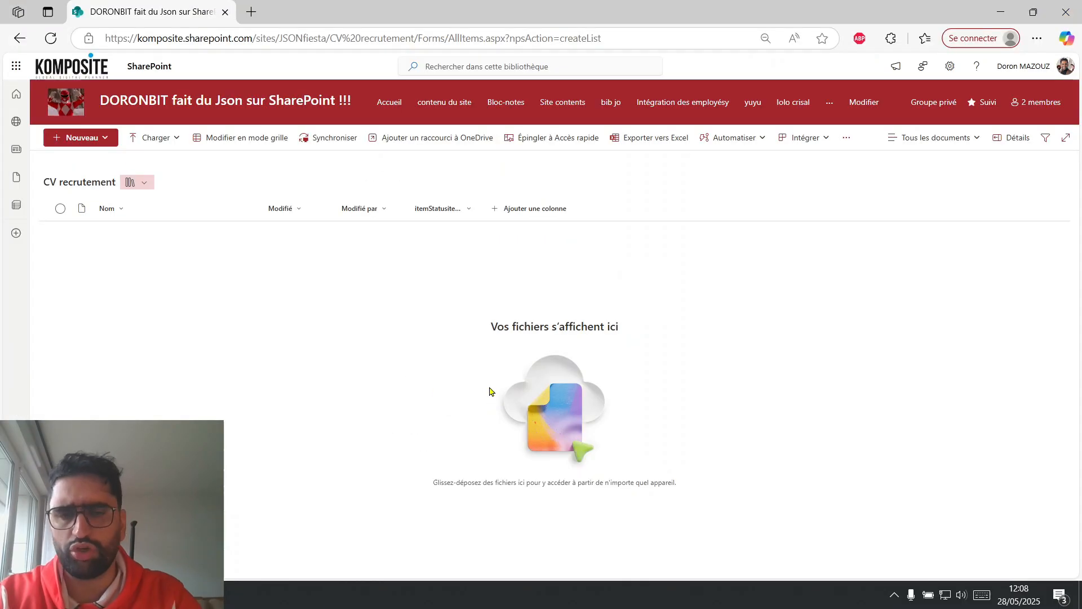
pyautogui.click(535, 209)
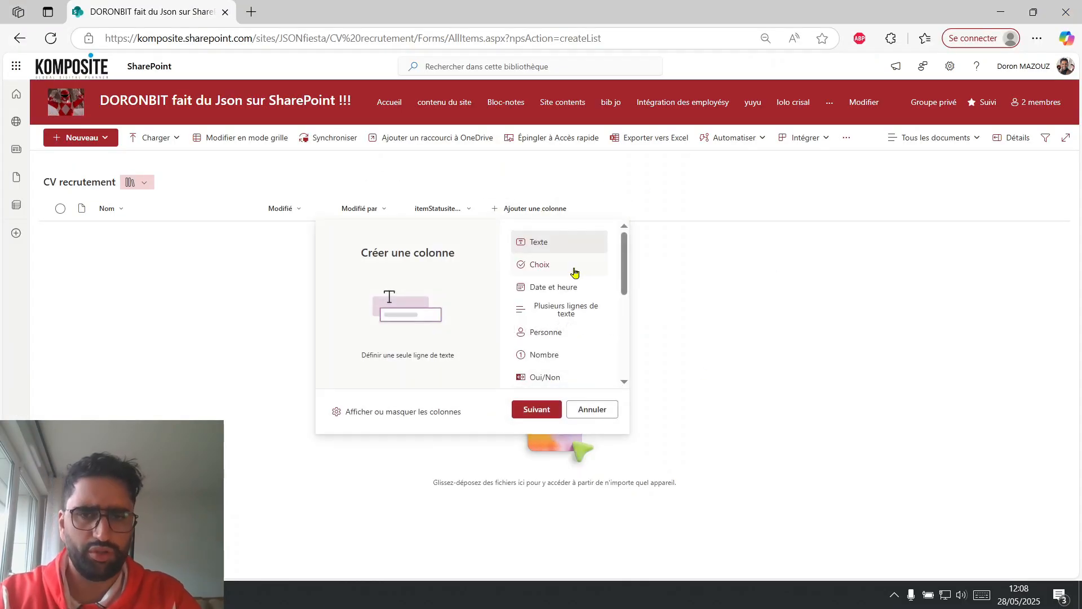
pyautogui.click(554, 337)
pyautogui.click(538, 410)
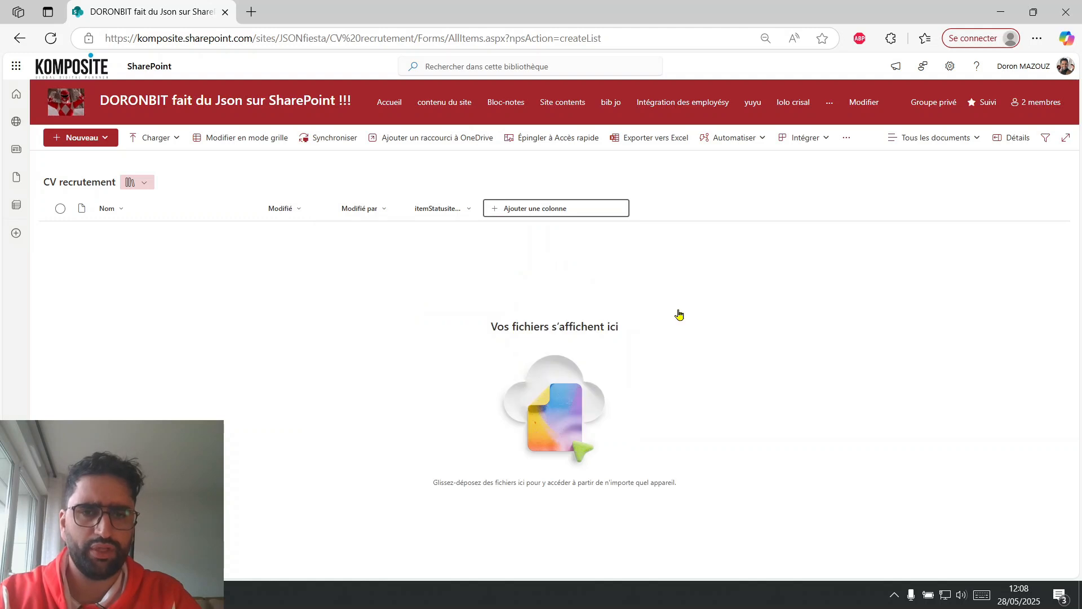
pyautogui.hotkey('ctrl', 'v')
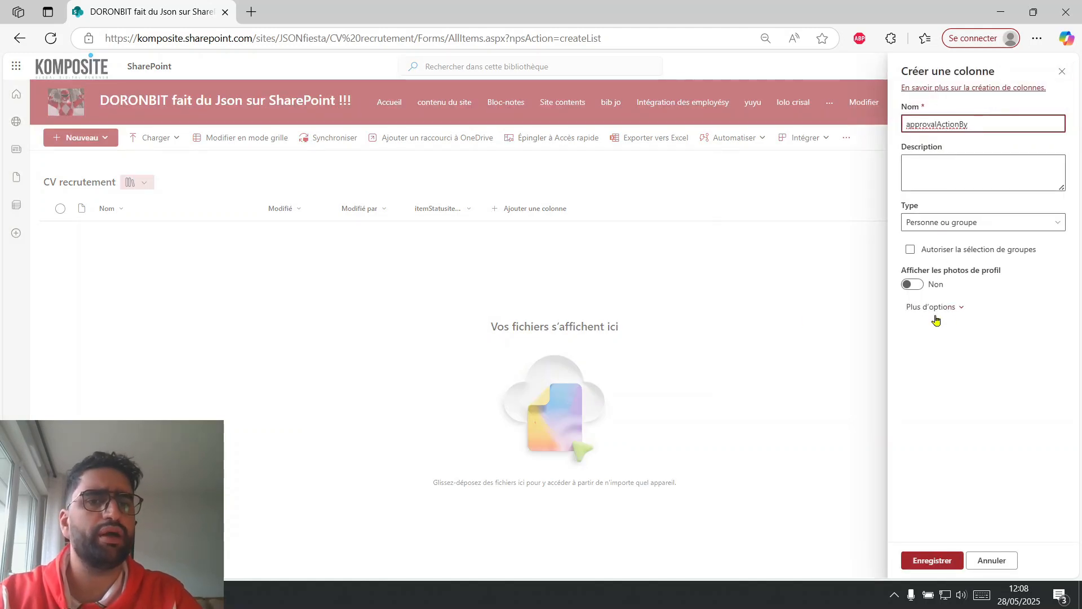
pyautogui.click(933, 563)
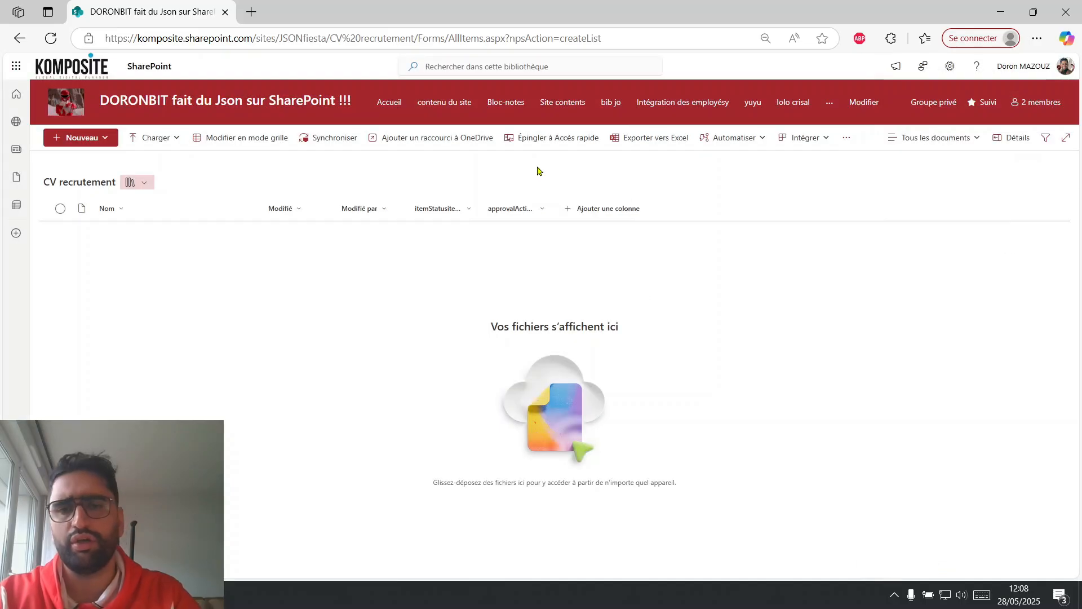
# Edit the status choice column to set its default value to "Pending" and save it.
pyautogui.click(468, 211)
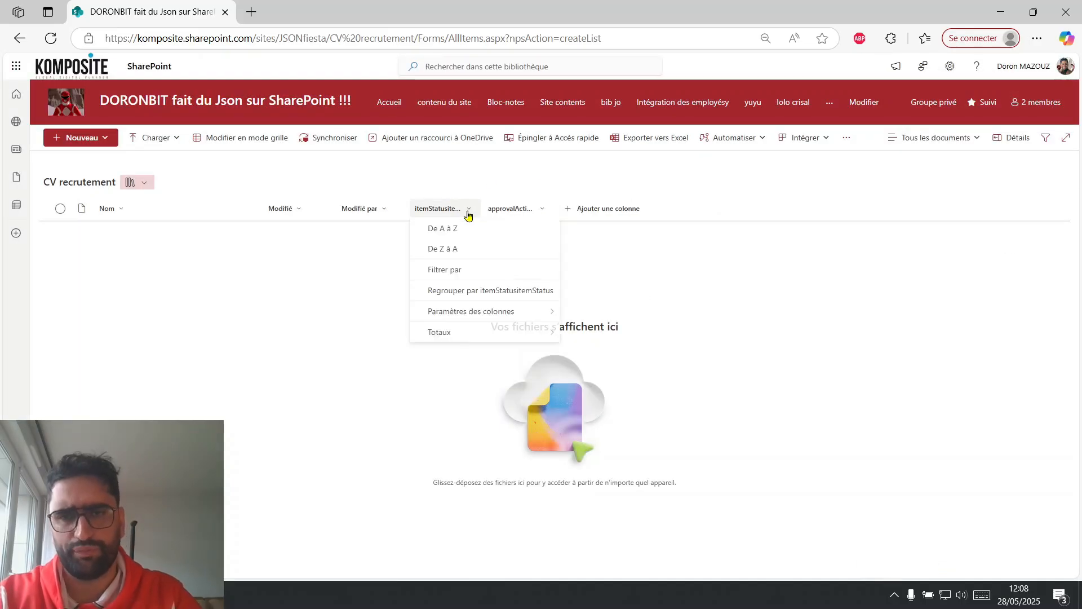
pyautogui.click(470, 213)
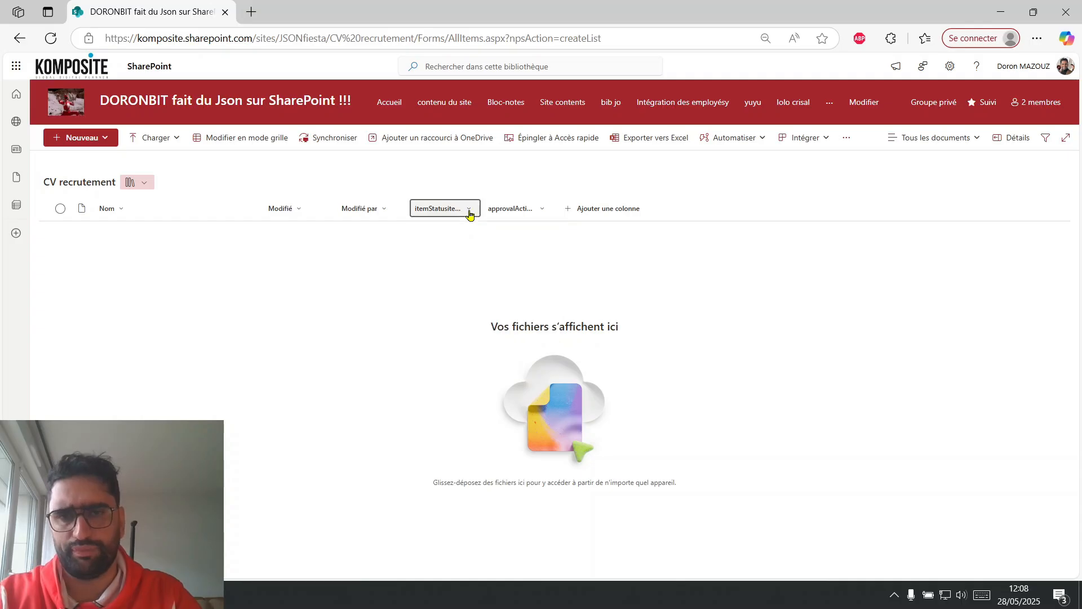
pyautogui.click(468, 210)
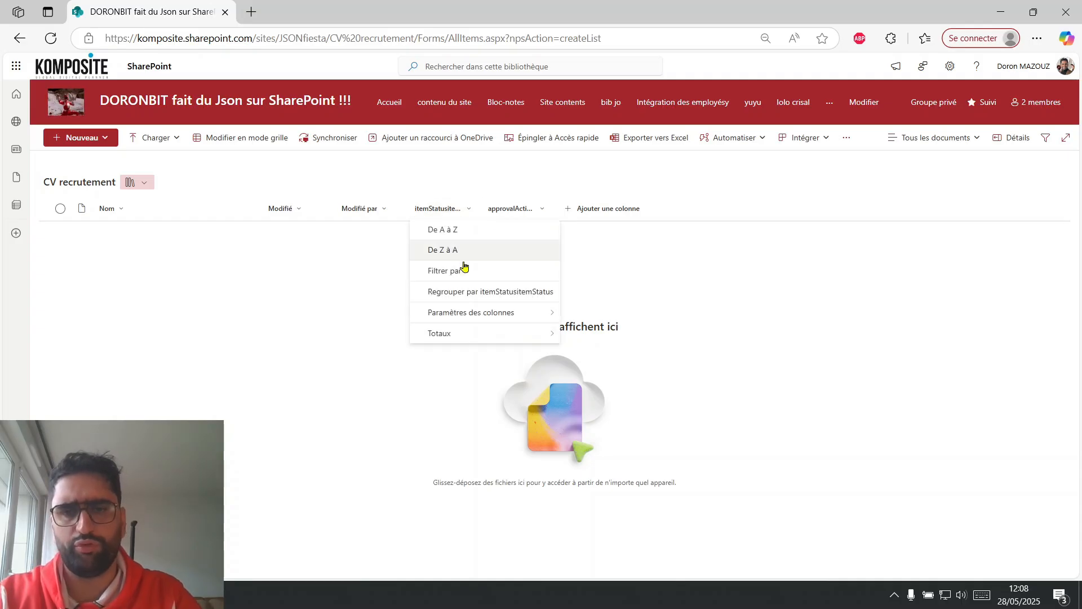
pyautogui.moveTo(519, 310)
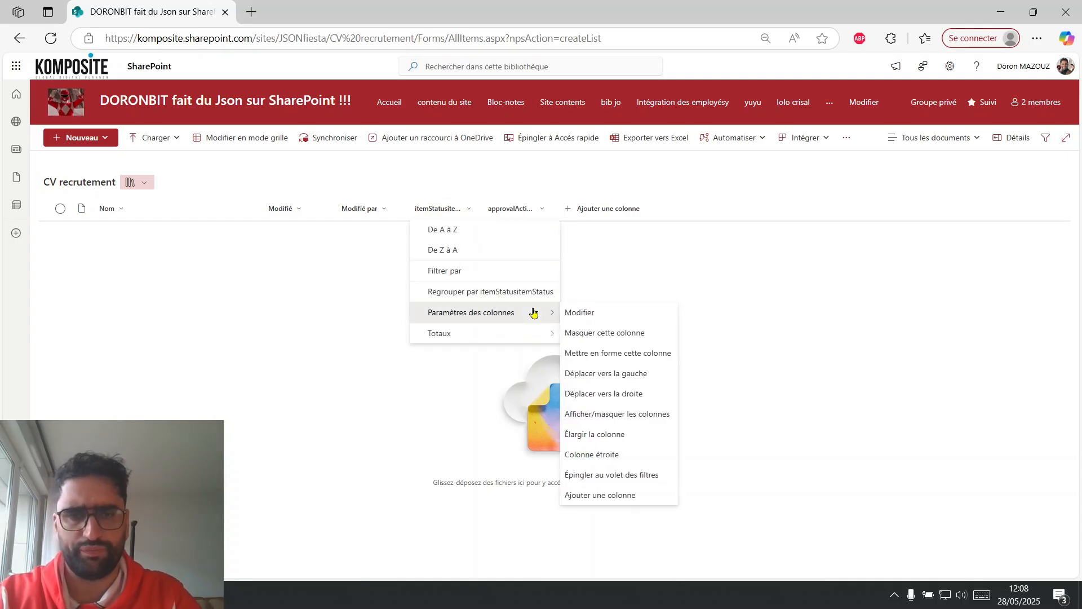
pyautogui.click(603, 319)
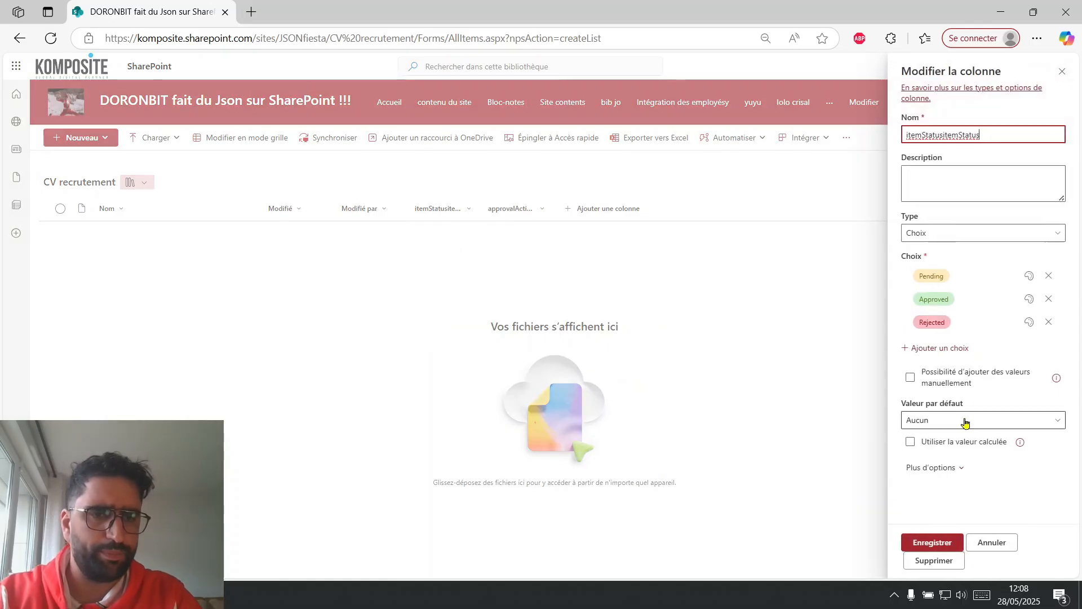
pyautogui.click(965, 422)
pyautogui.click(931, 458)
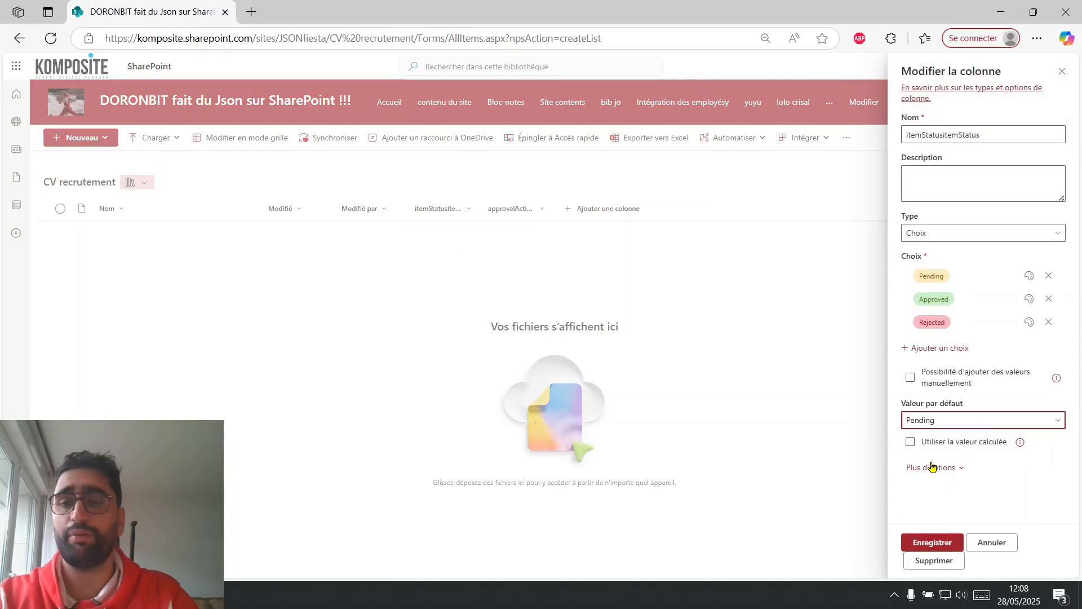
pyautogui.click(923, 542)
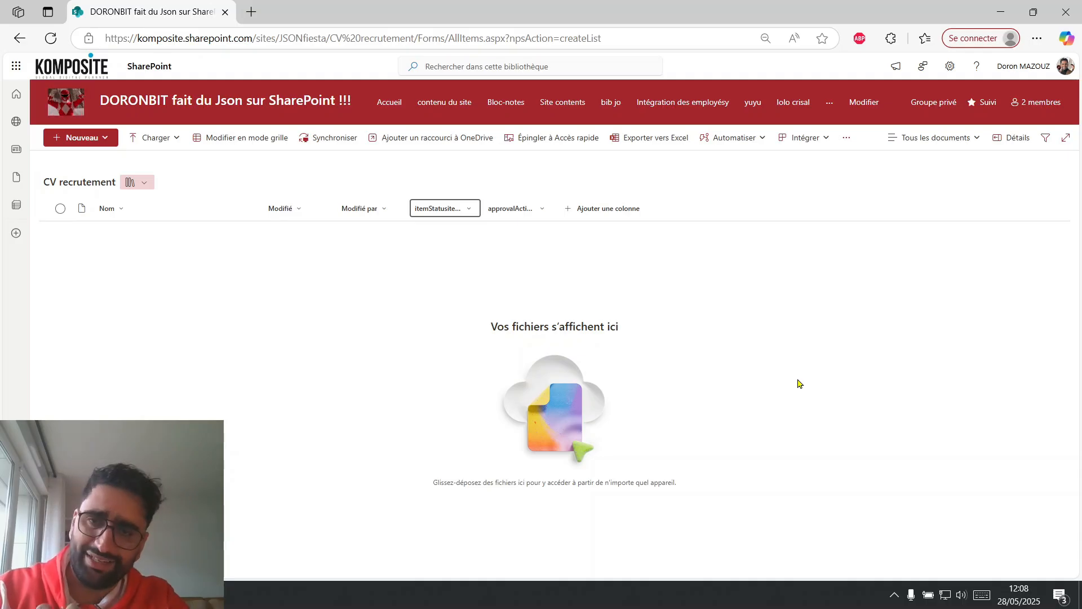
# Copy the third column name, "actionButtons", from the ChatGPT configuration.
pyautogui.hotkey('alt', 'Tab')
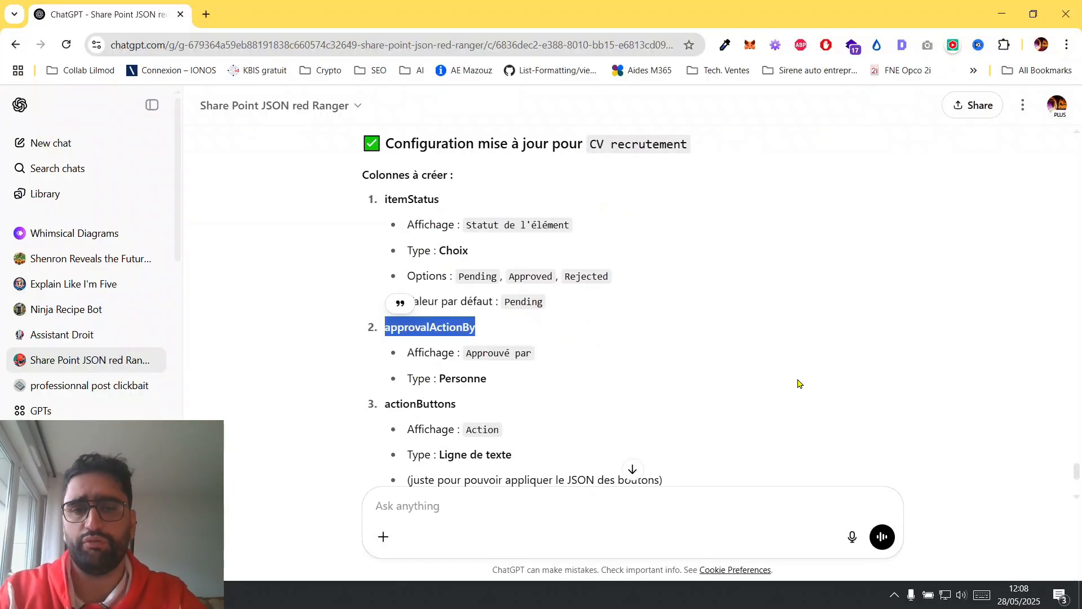
pyautogui.scroll(-1, 544, 342)
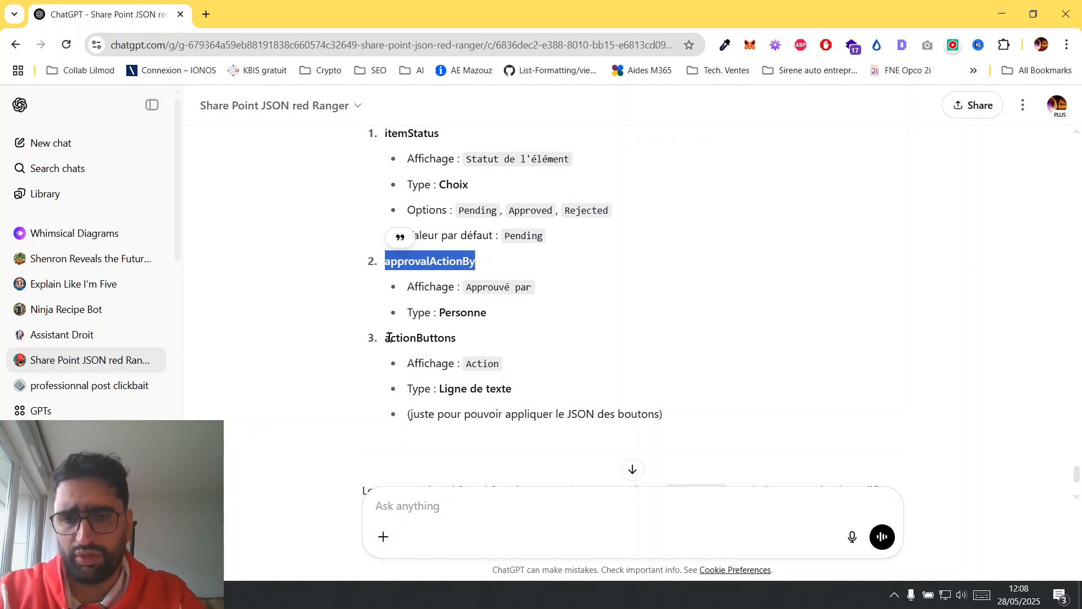
pyautogui.moveTo(385, 338); pyautogui.dragTo(461, 340)
pyautogui.hotkey('ctrl', 'c')
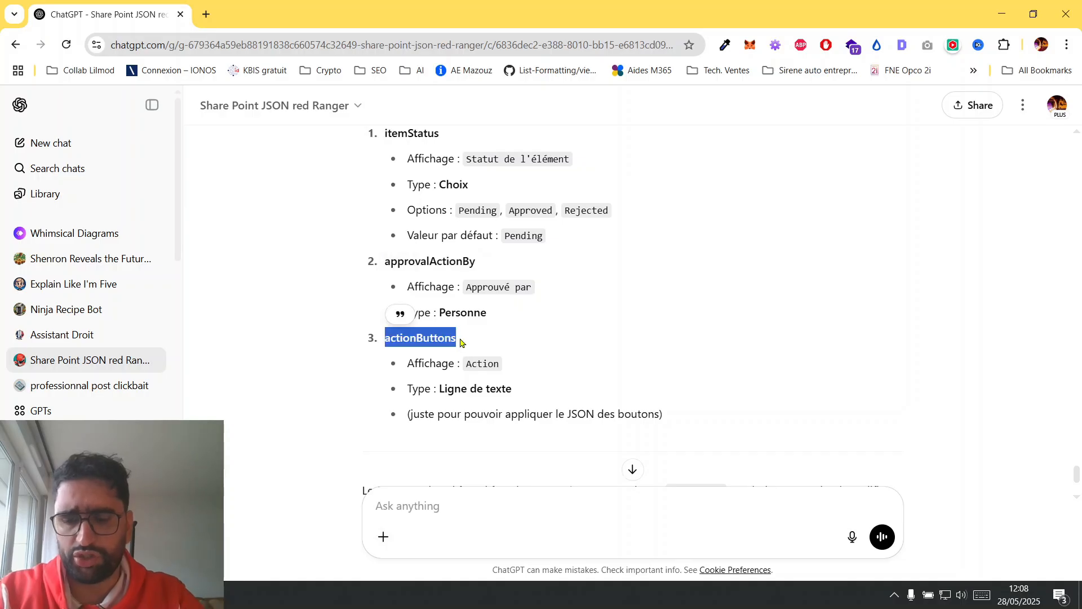
# Create a single-line text column named "actionButtons" in the SharePoint library and move it ahead of the item status column.
pyautogui.hotkey('alt', 'Tab')
pyautogui.click(585, 208)
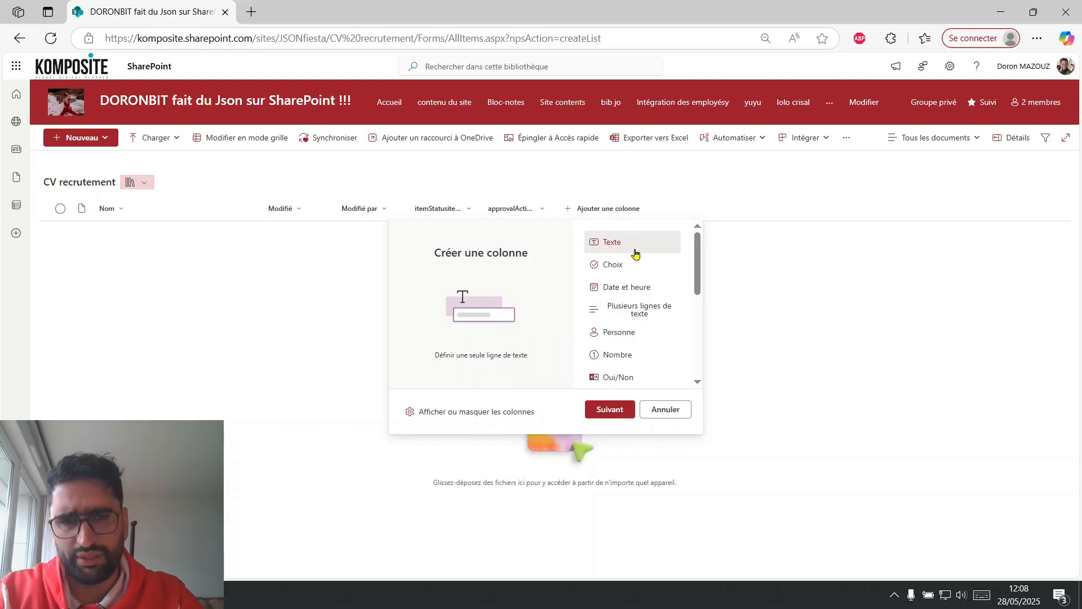
pyautogui.hotkey('alt', 'Tab')
pyautogui.hotkey('alt', 'Tab')
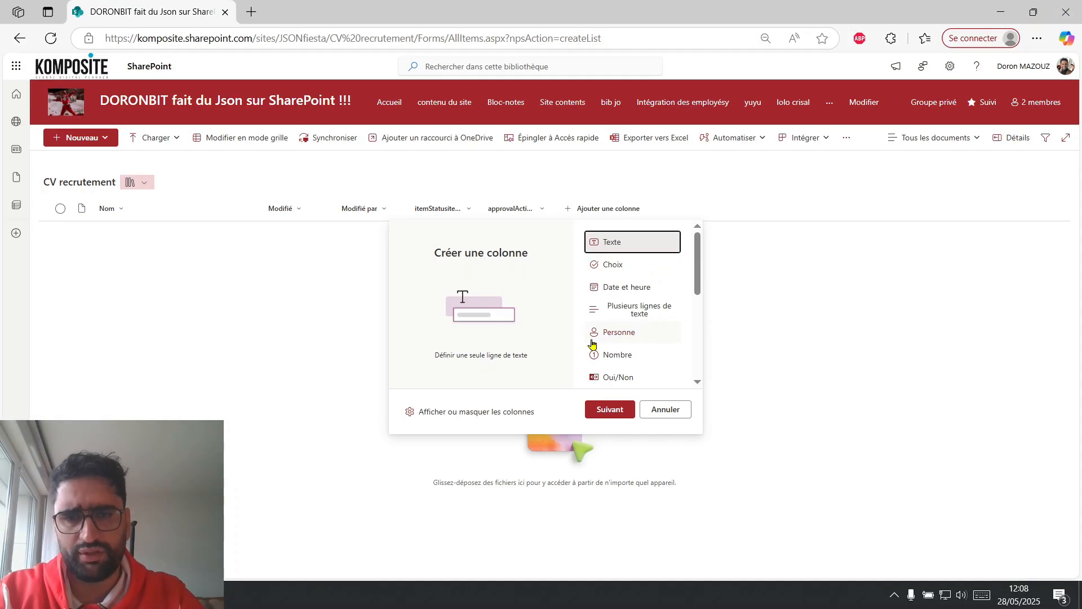
pyautogui.click(609, 410)
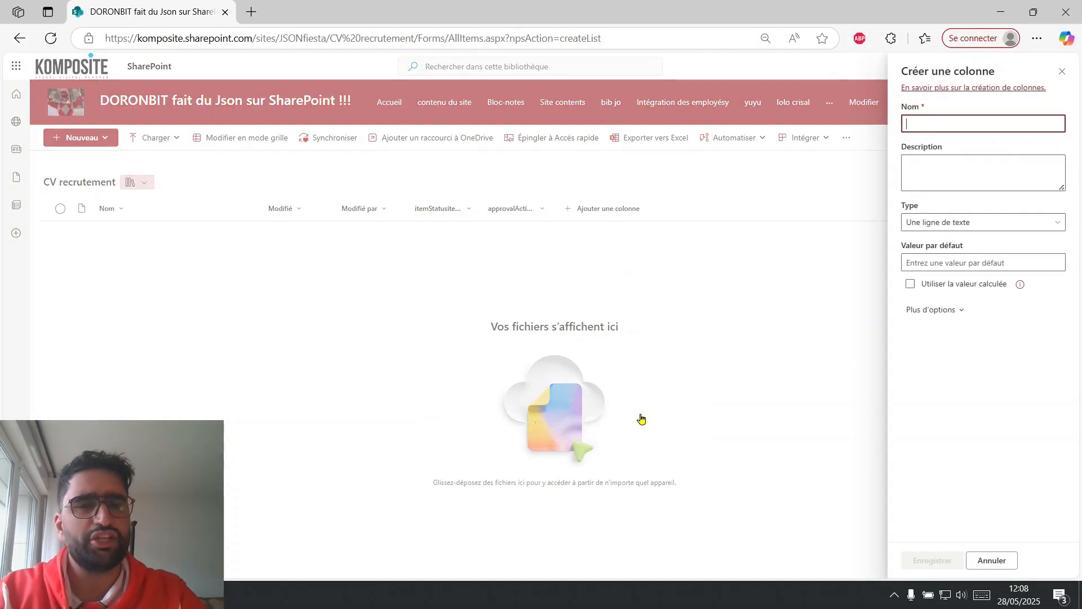
pyautogui.hotkey('ctrl', 'v')
pyautogui.click(930, 558)
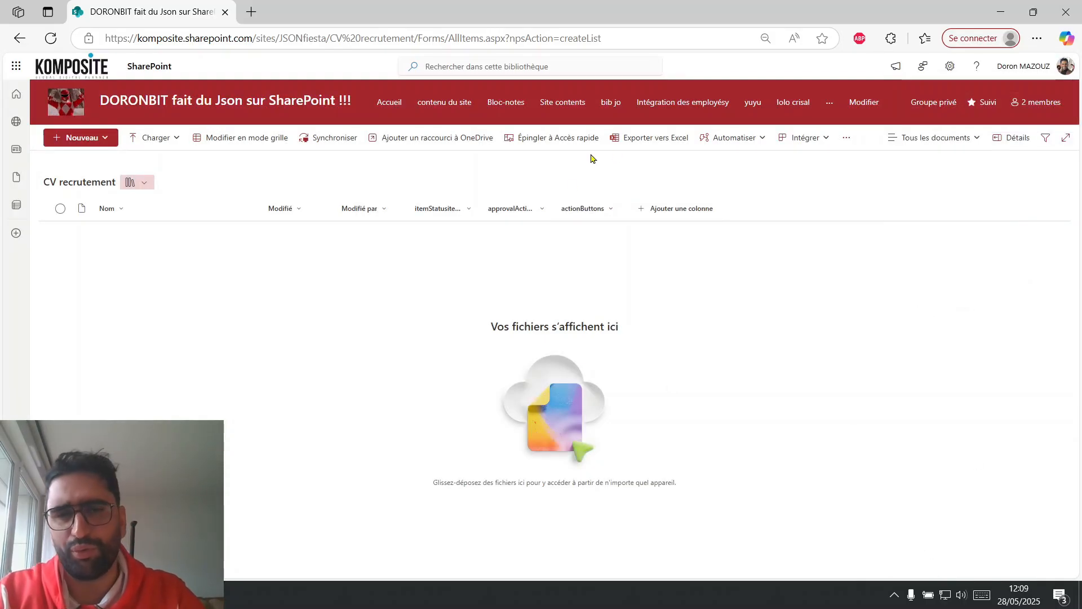
pyautogui.moveTo(575, 210); pyautogui.dragTo(411, 217)
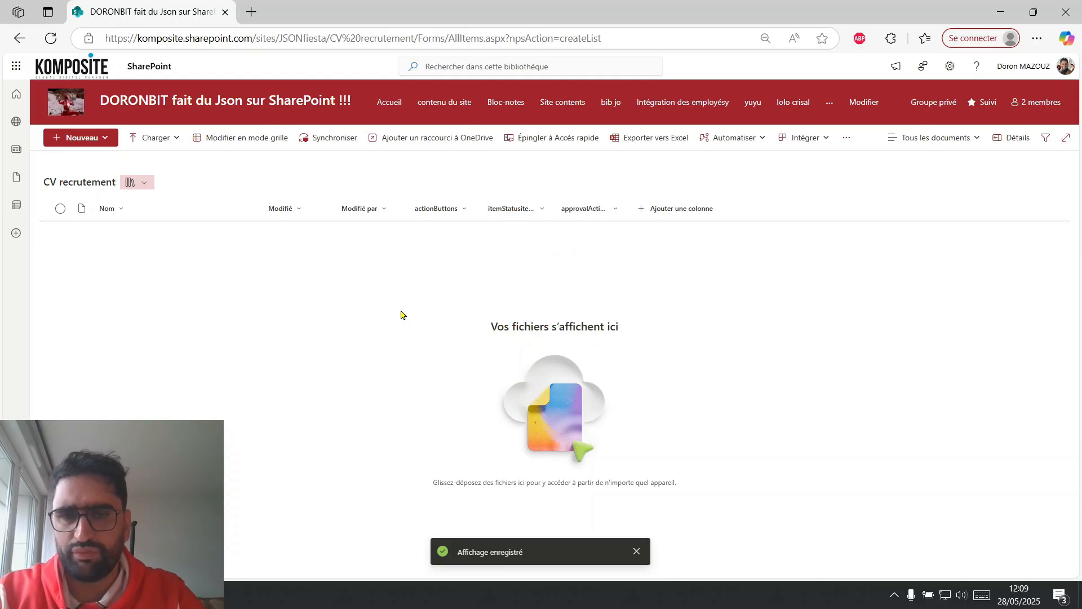
# Ask the ChatGPT assistant "donne le code" and copy the JSON it provides for the actionButtons column.
pyautogui.hotkey('alt', 'Tab')
pyautogui.scroll(-3, 626, 344)
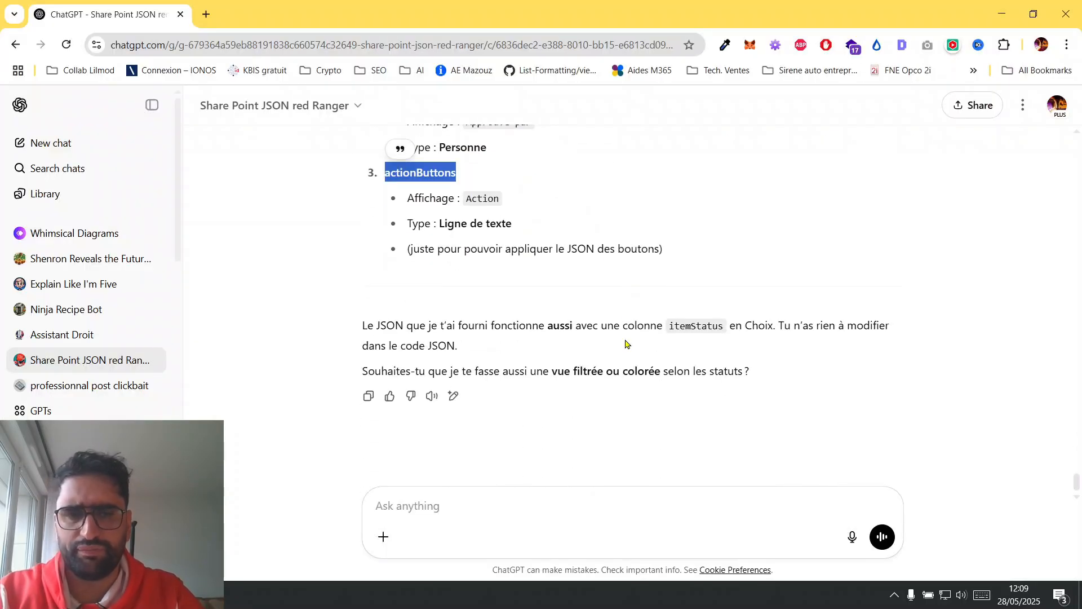
pyautogui.click(463, 502)
pyautogui.write('do')
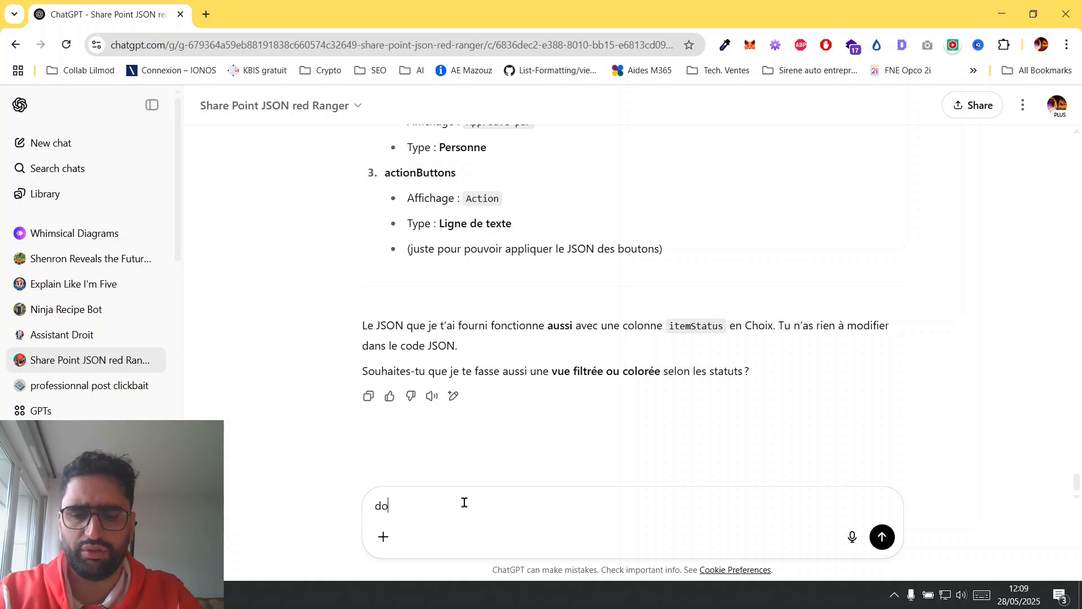
pyautogui.press('Return')
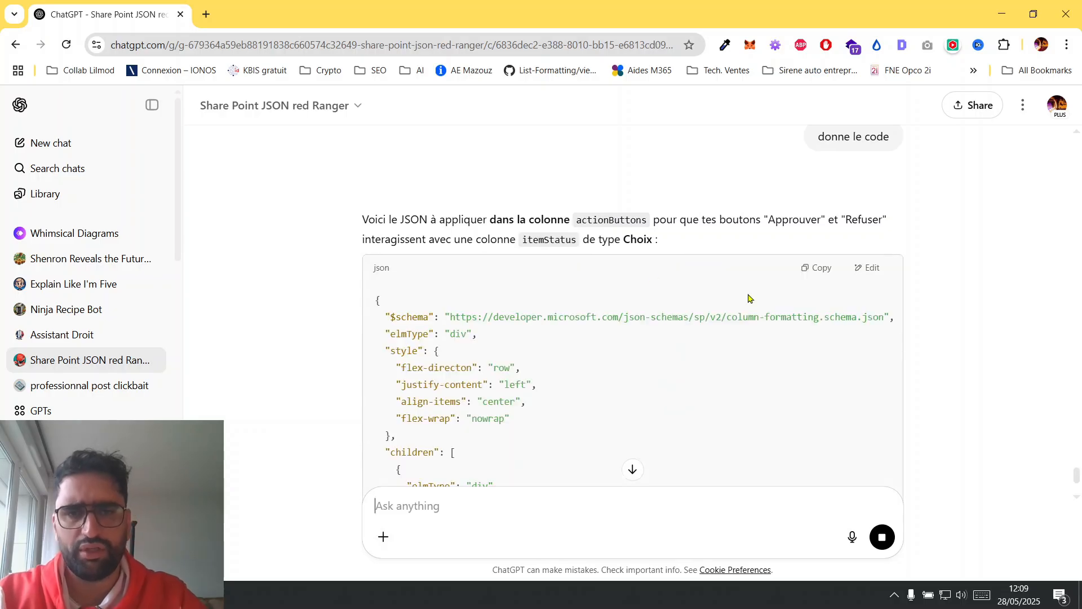
pyautogui.doubleClick(592, 219)
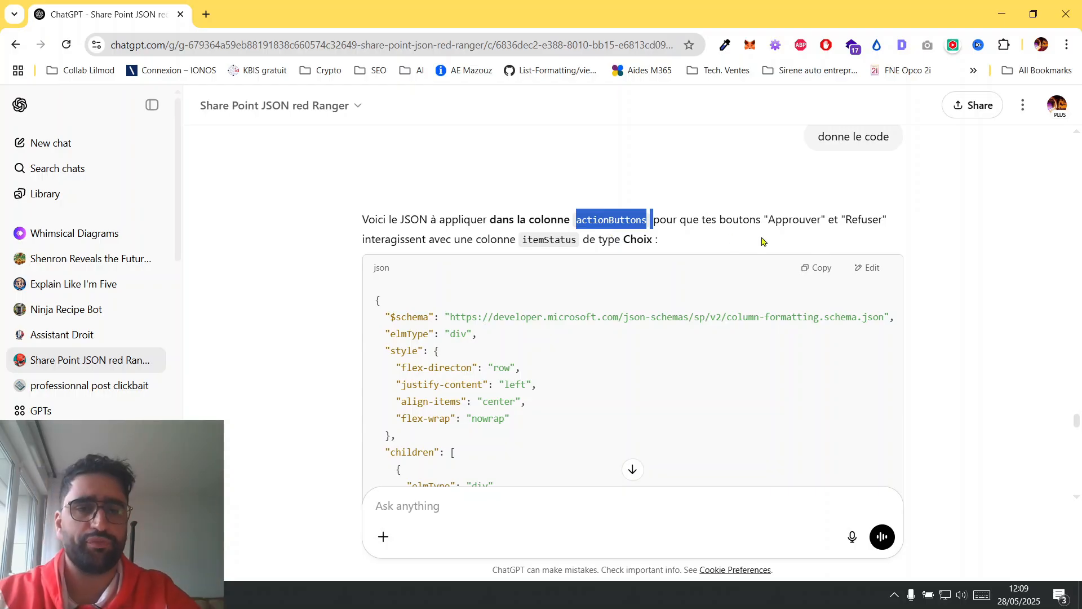
pyautogui.click(822, 274)
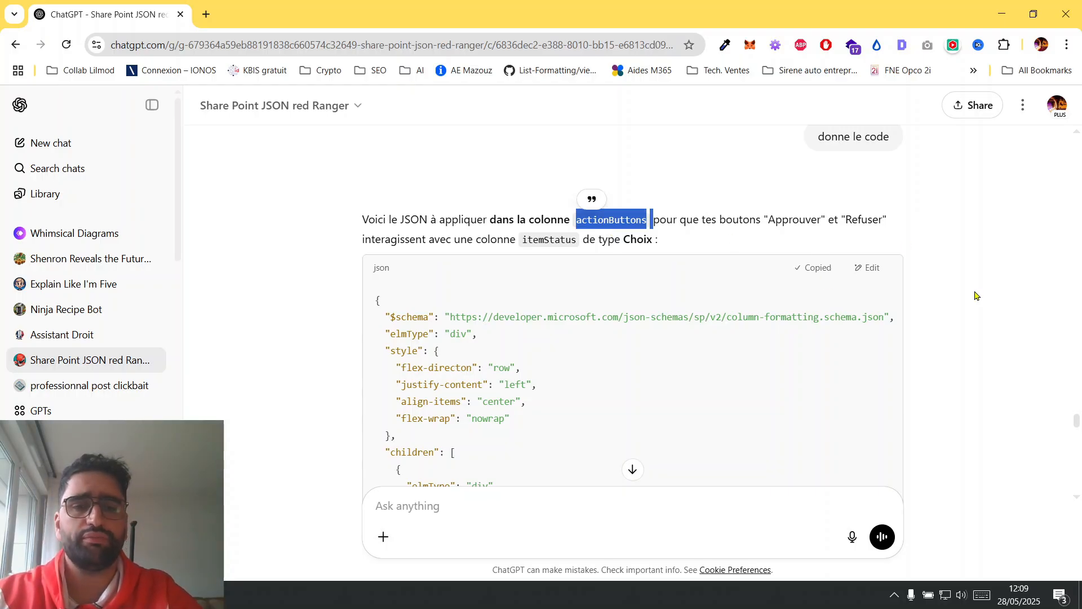
# Replace the formatting code of the actionButtons column in SharePoint with the copied JSON and save it.
pyautogui.hotkey('alt', 'Tab')
pyautogui.click(460, 211)
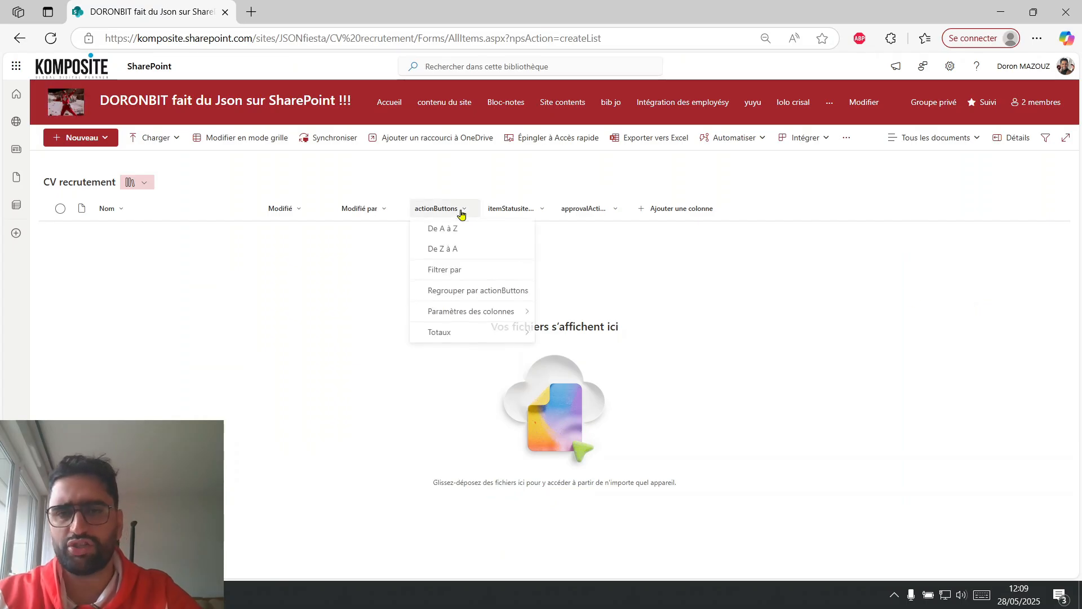
pyautogui.moveTo(515, 313)
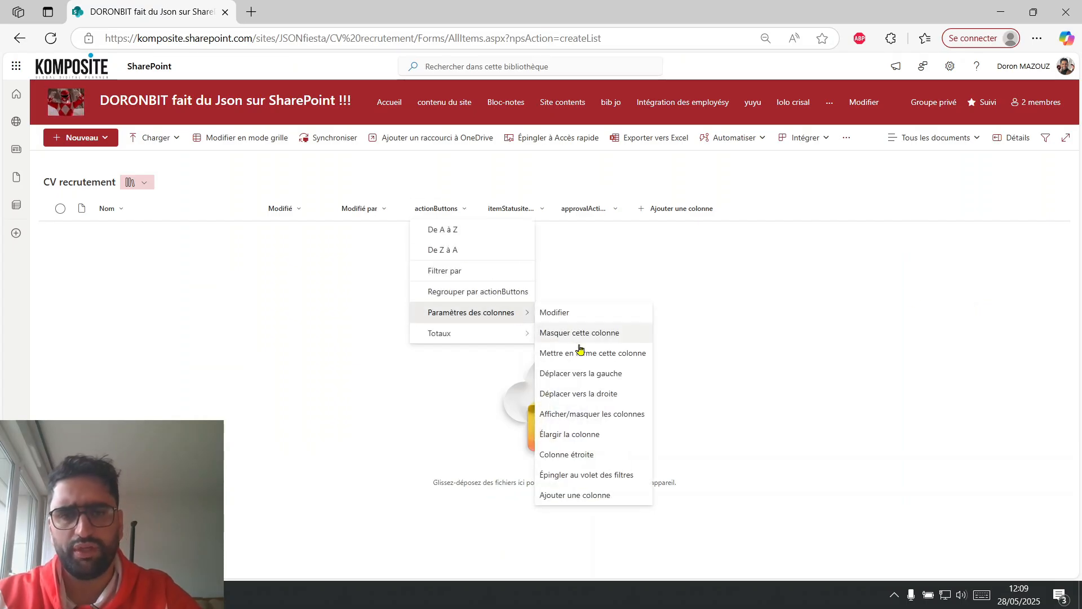
pyautogui.click(604, 353)
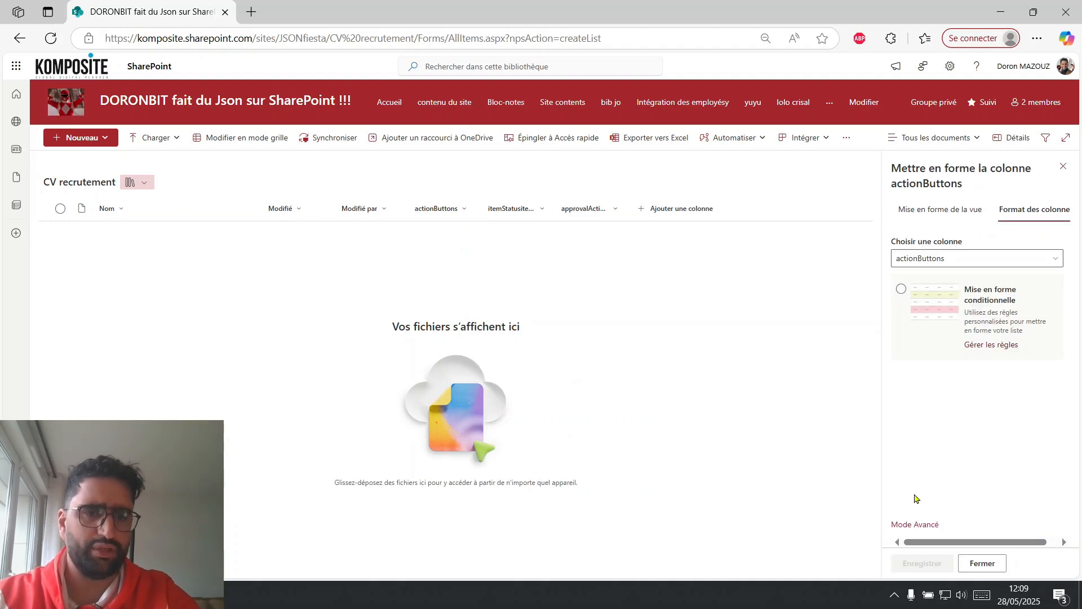
pyautogui.click(915, 525)
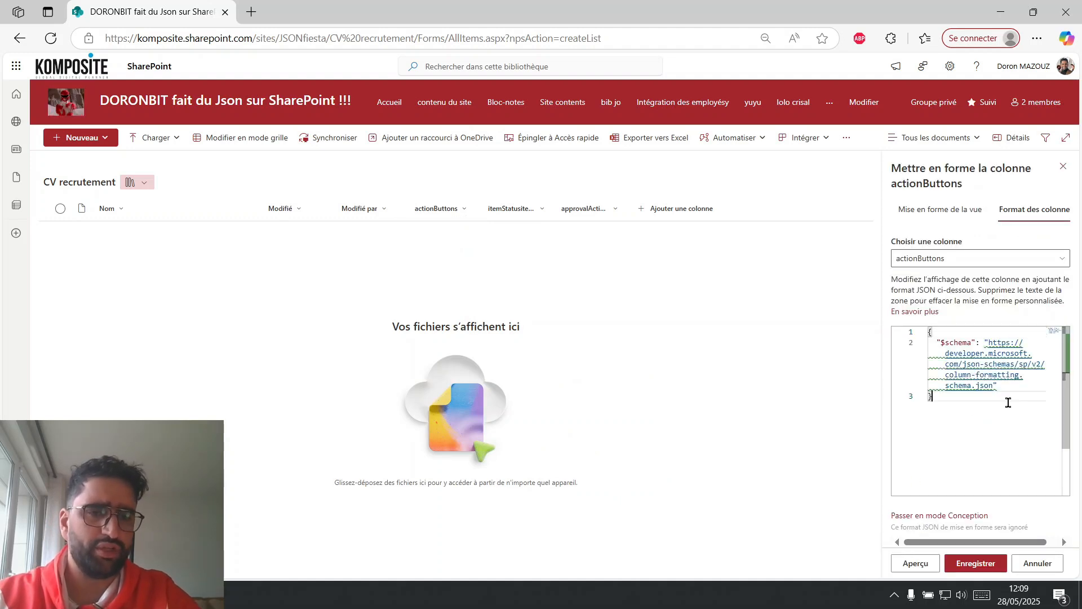
pyautogui.hotkey('ctrl', 'a')
pyautogui.hotkey('ctrl', 'v')
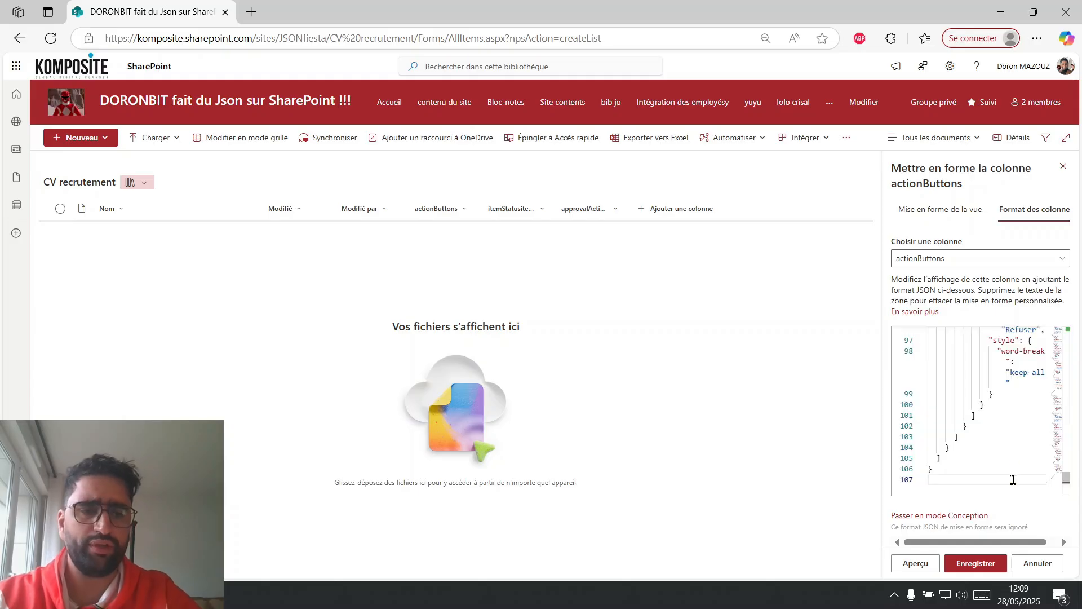
pyautogui.click(974, 563)
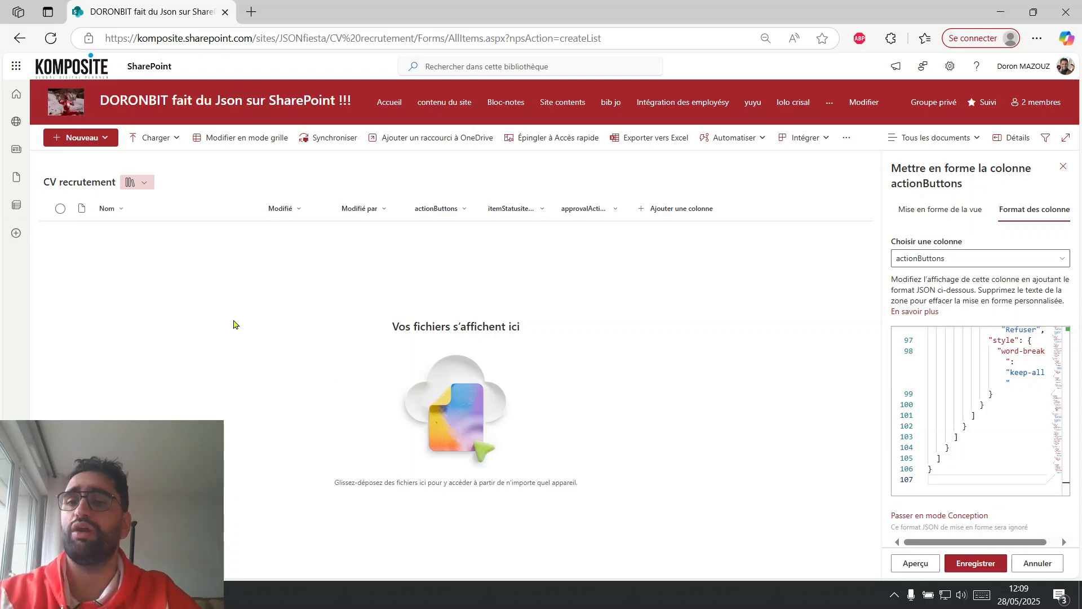
# Create a Word document in the CV recrutement library, rename it with the candidate's full name, close it and reload the library.
pyautogui.click(85, 138)
pyautogui.click(99, 186)
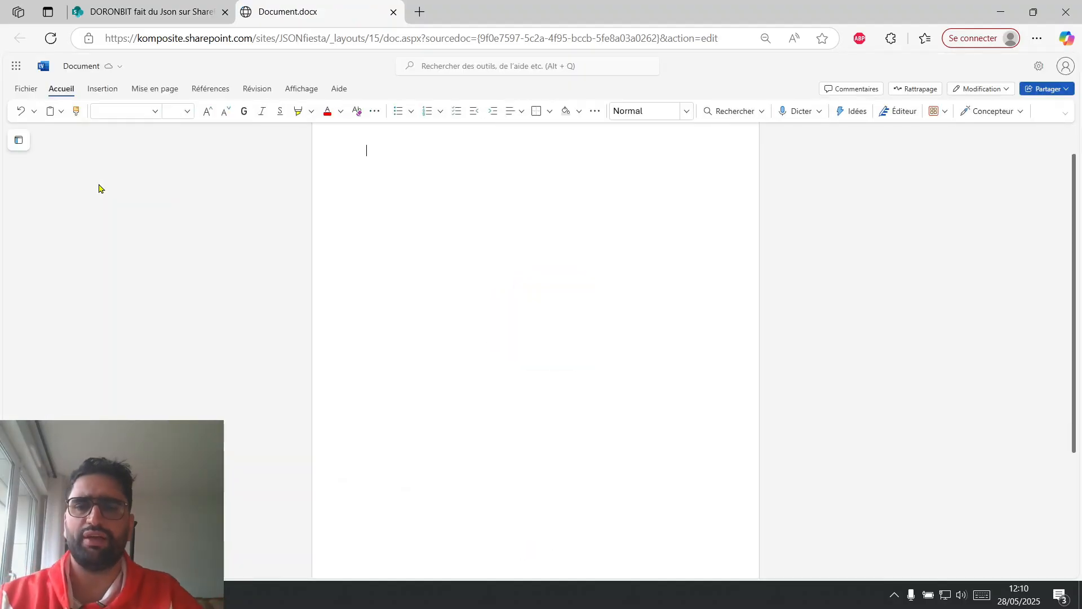
pyautogui.click(91, 72)
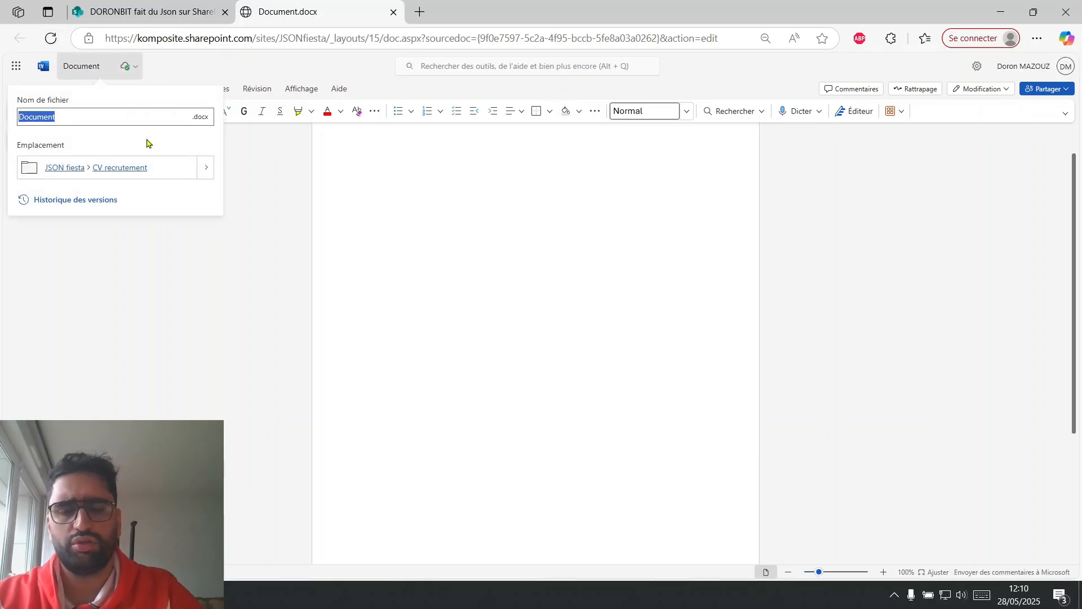
pyautogui.write('juliette Armani')
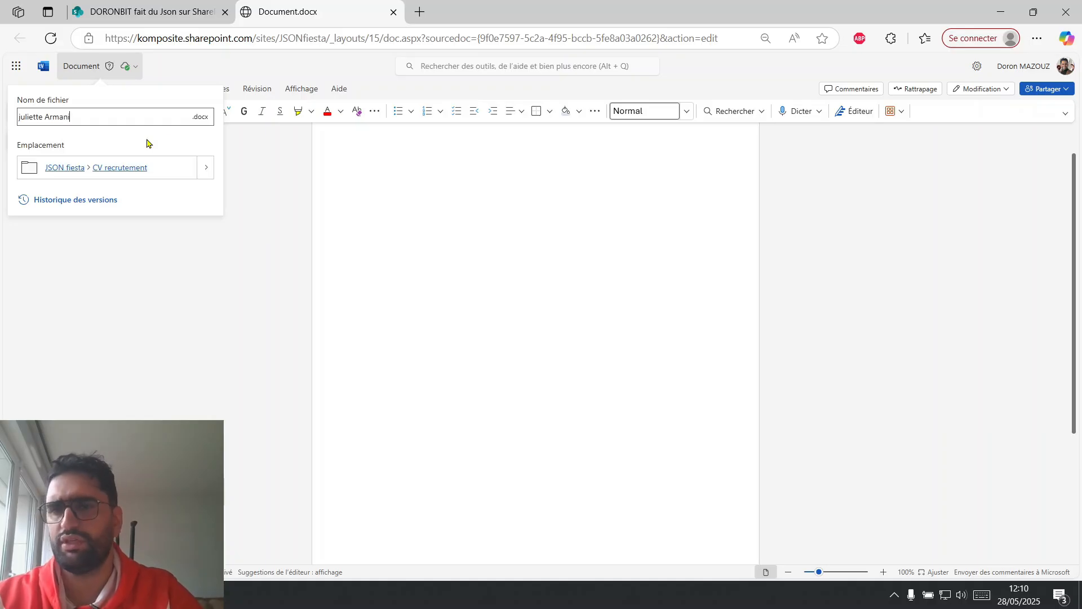
pyautogui.press('Return')
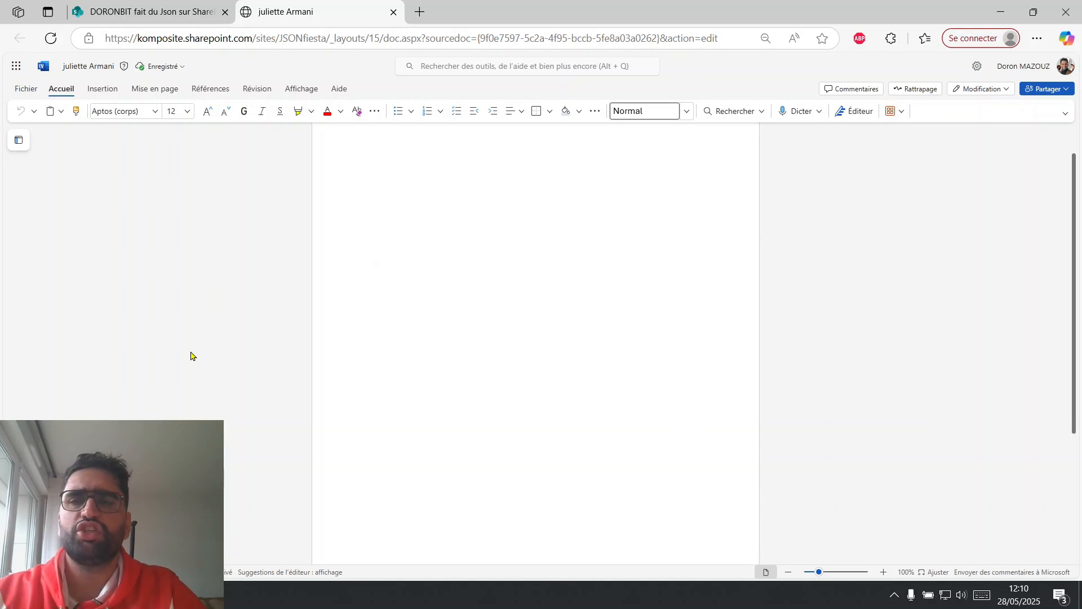
pyautogui.click(393, 11)
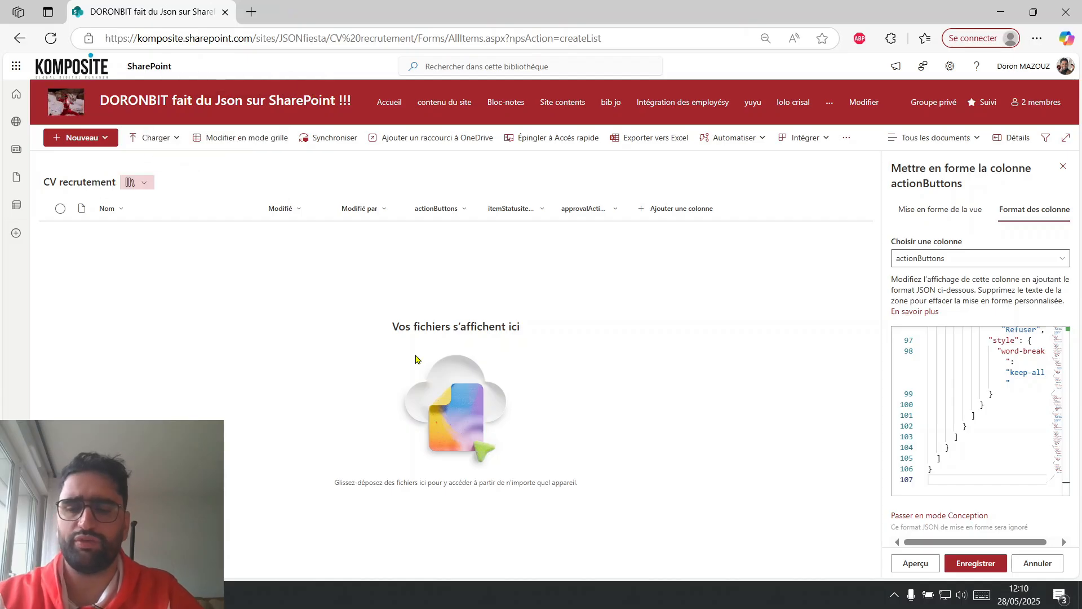
pyautogui.press('F5')
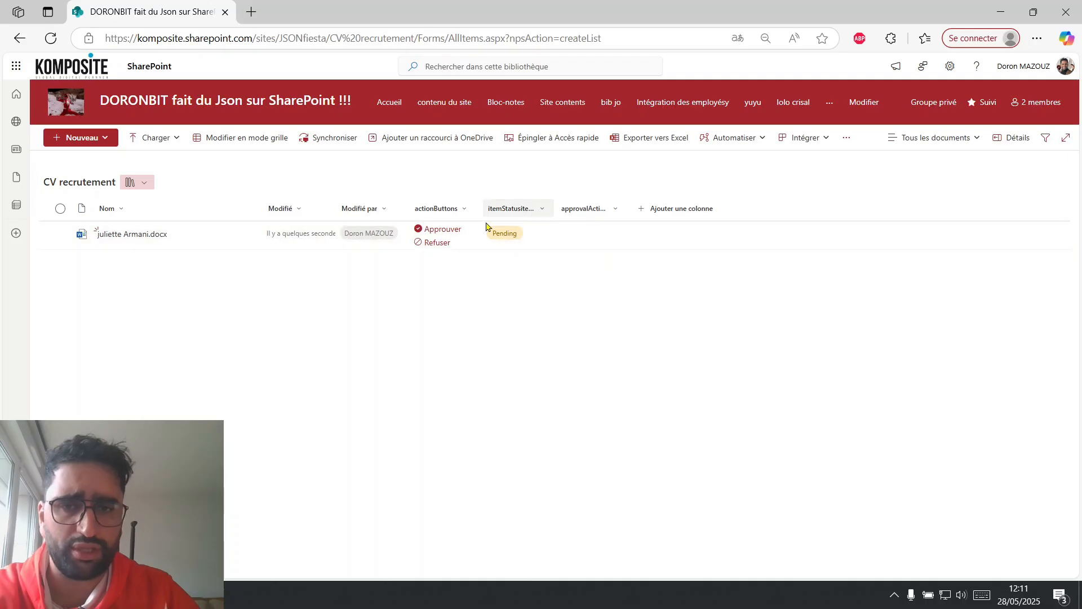
# Test the Approuver and Refuser actions on the candidate's document, reloading the library between the two.
pyautogui.click(449, 230)
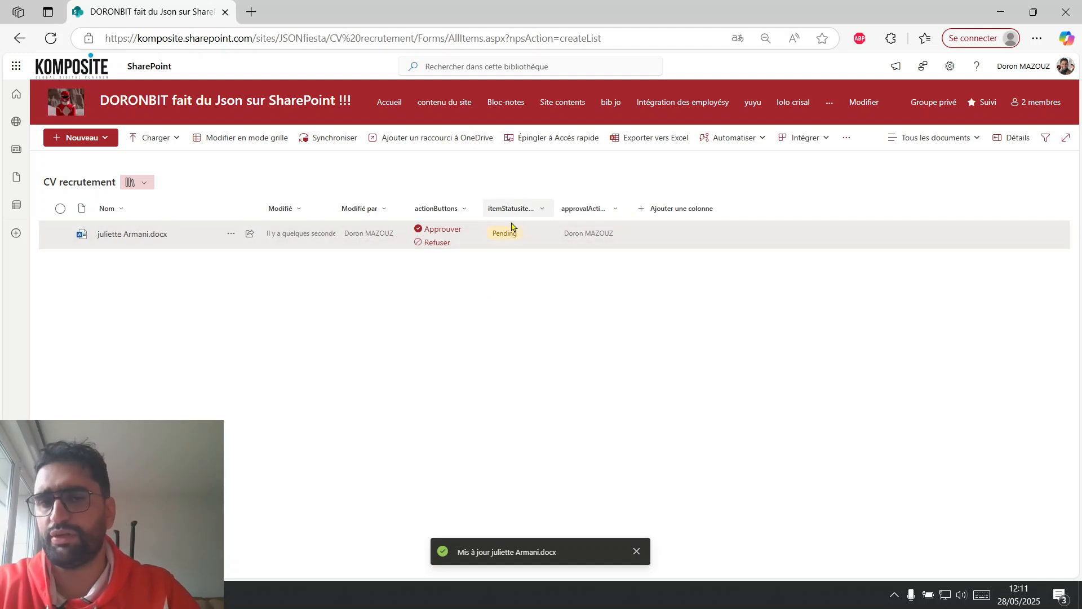
pyautogui.press('F5')
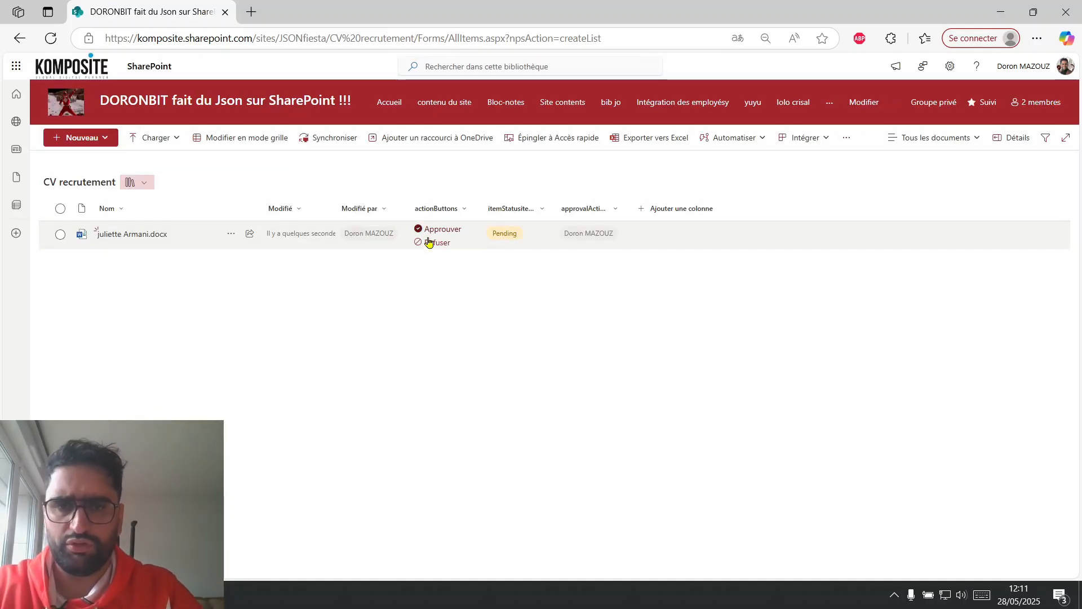
pyautogui.click(428, 243)
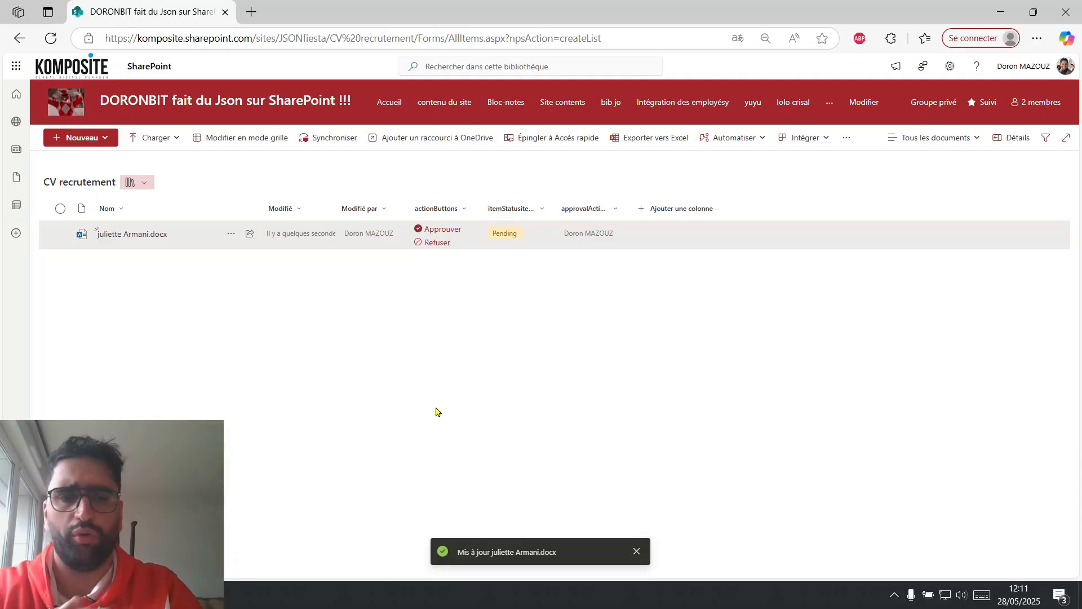
# Start a new Choice column named "Metier" in the CV recrutement library.
pyautogui.click(672, 210)
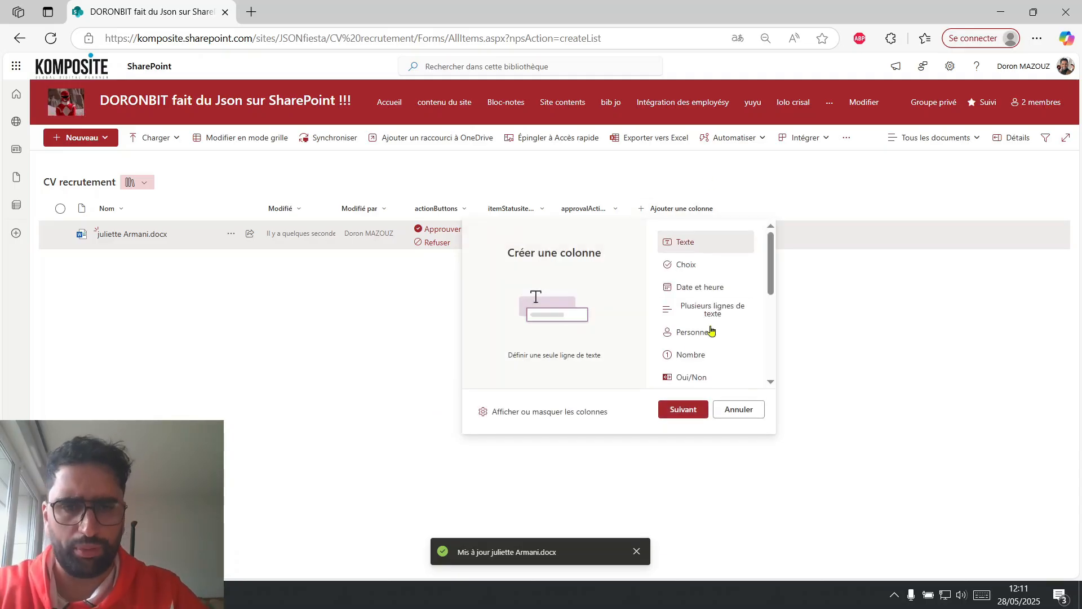
pyautogui.click(697, 265)
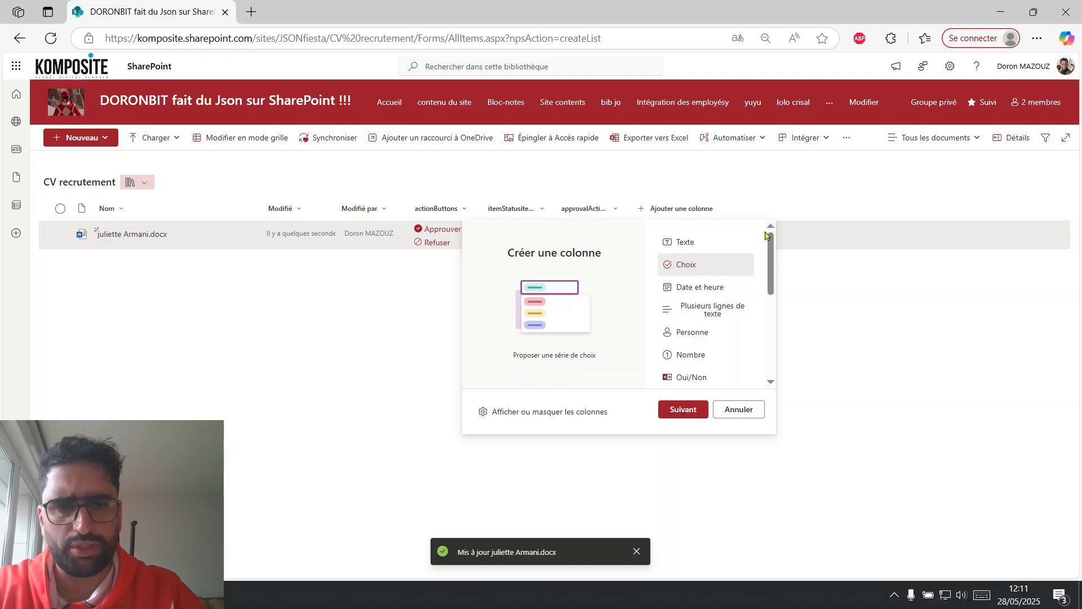
pyautogui.click(680, 410)
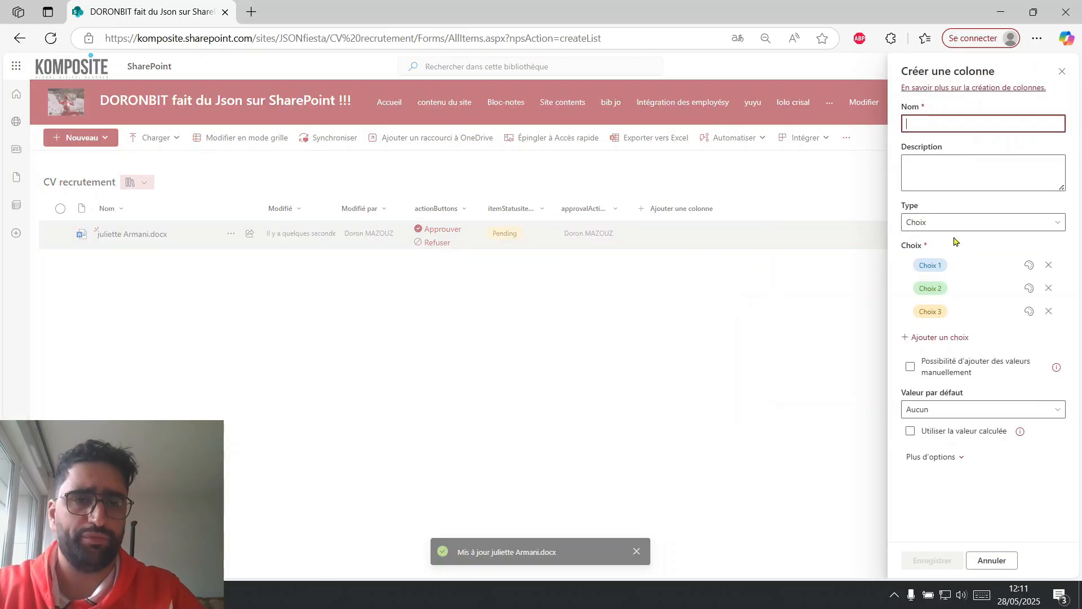
pyautogui.write('Metier')
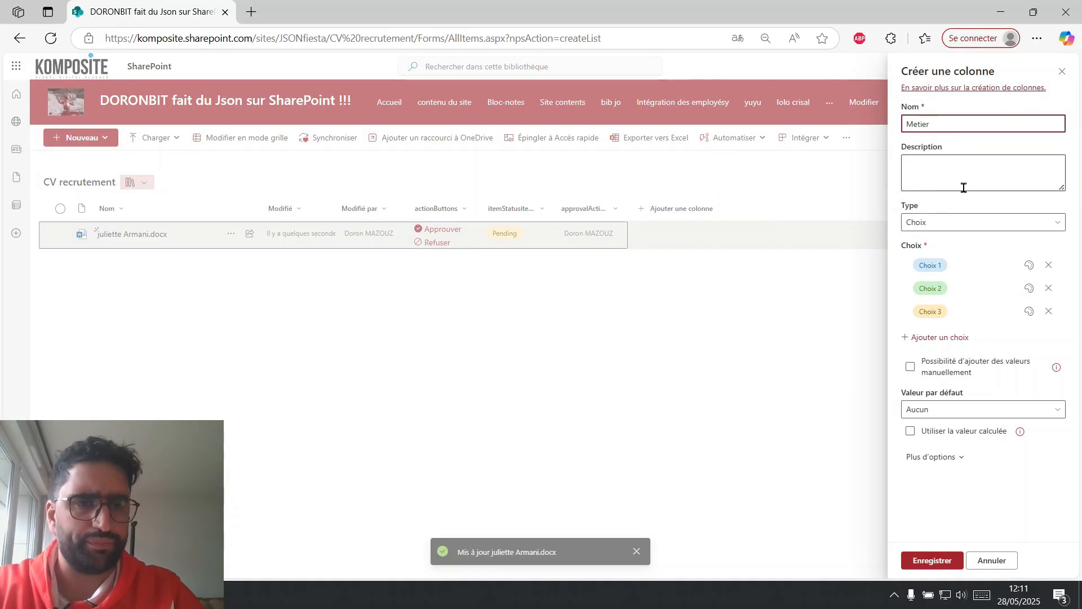
# Rename the three choices of the Metier column as RH, Commercial and Dev.
pyautogui.click(945, 260)
pyautogui.write('R')
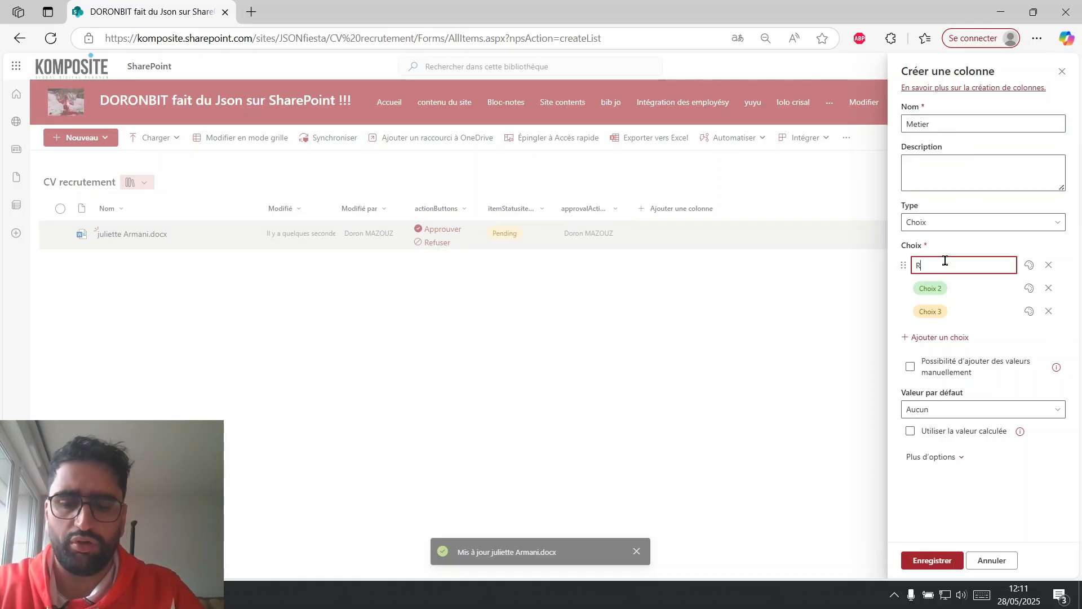
pyautogui.write('H')
pyautogui.click(936, 286)
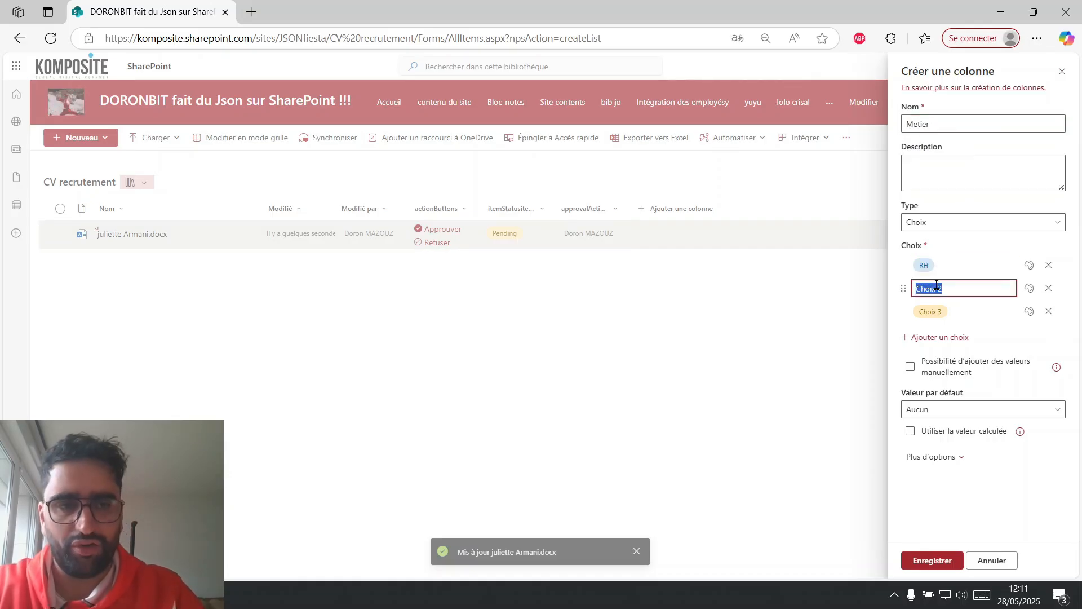
pyautogui.write('Com')
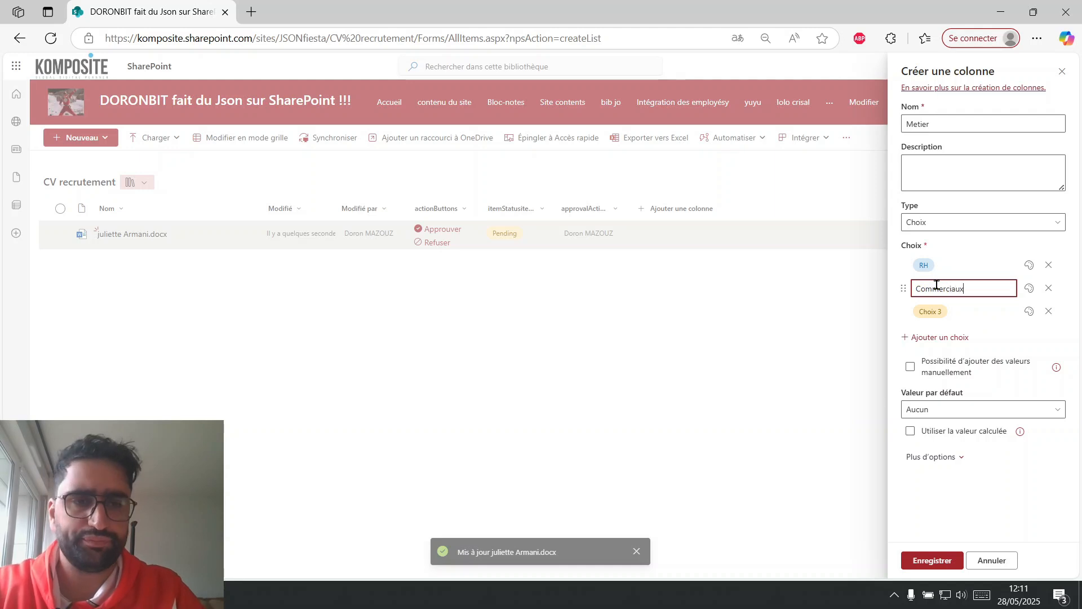
pyautogui.write('mercial')
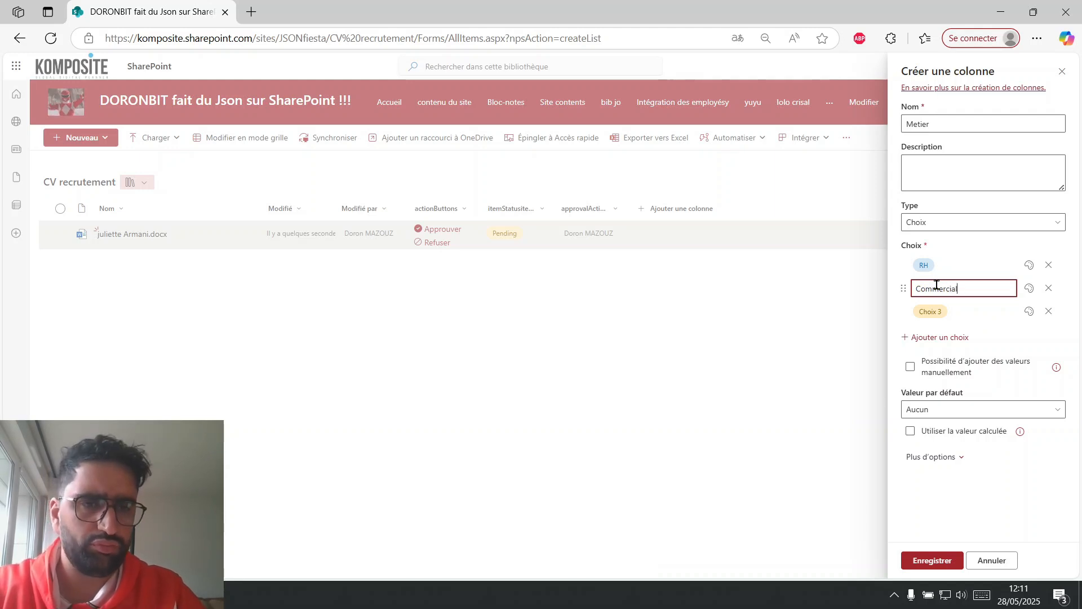
pyautogui.click(937, 309)
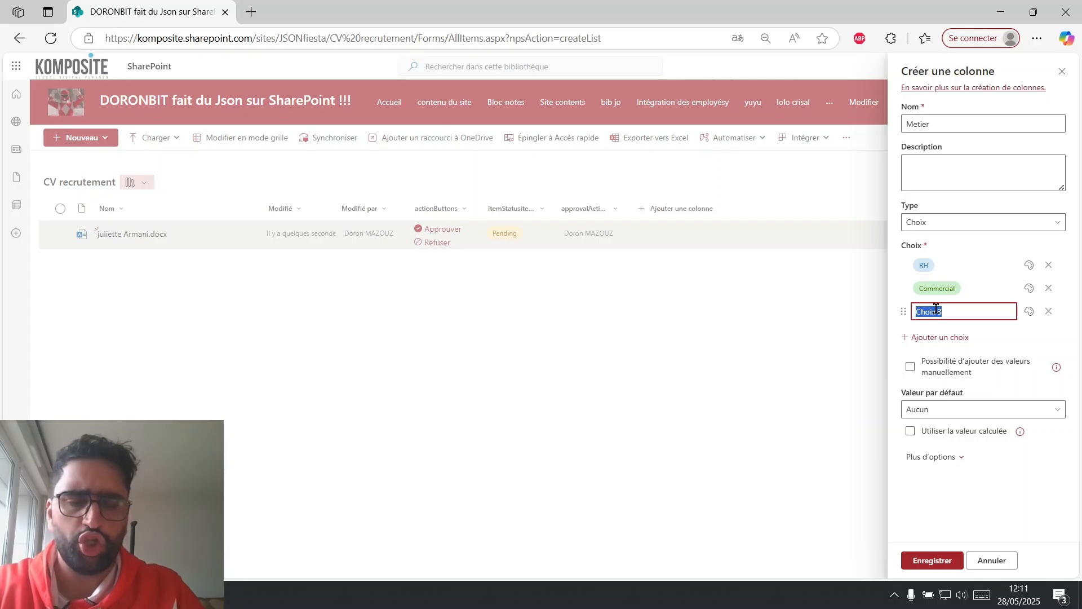
pyautogui.write('Dev')
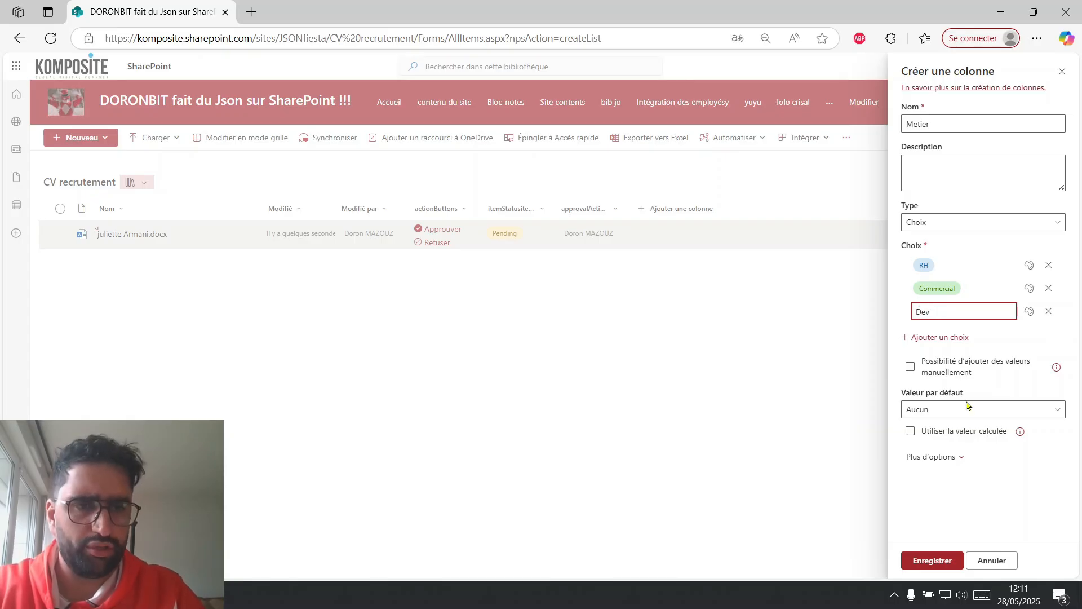
# Colour the Dev choice light green, Commercial light blue and RH light grey, and save the Metier column.
pyautogui.click(1029, 312)
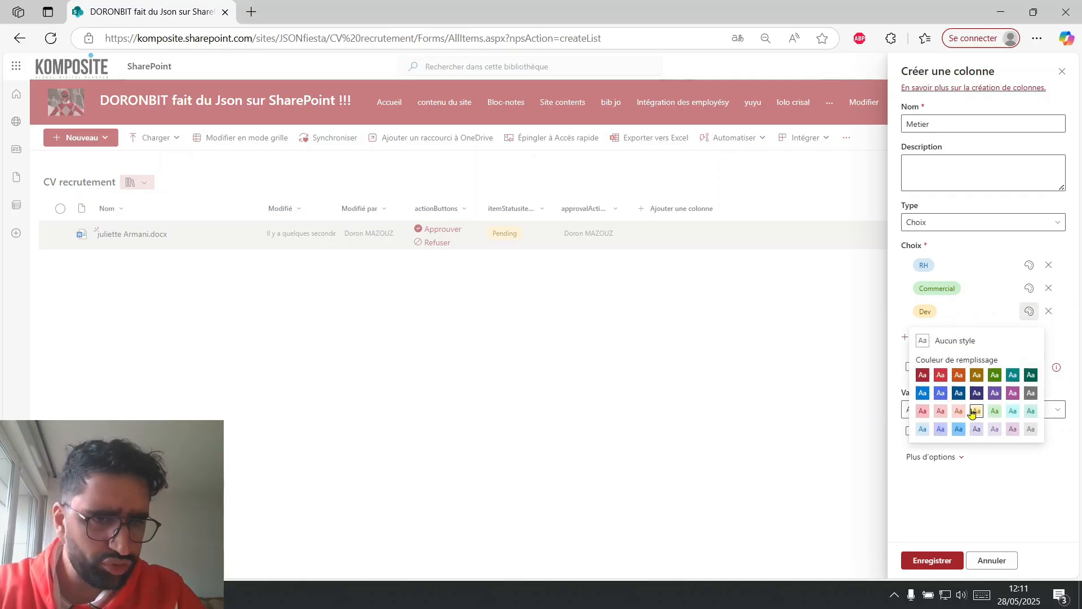
pyautogui.click(958, 412)
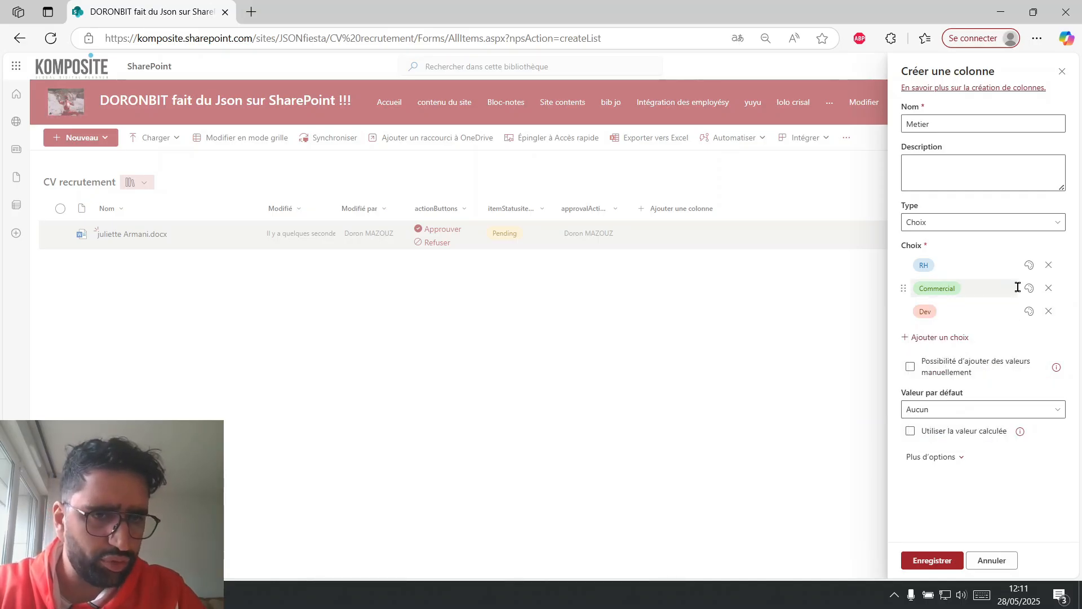
pyautogui.click(1030, 311)
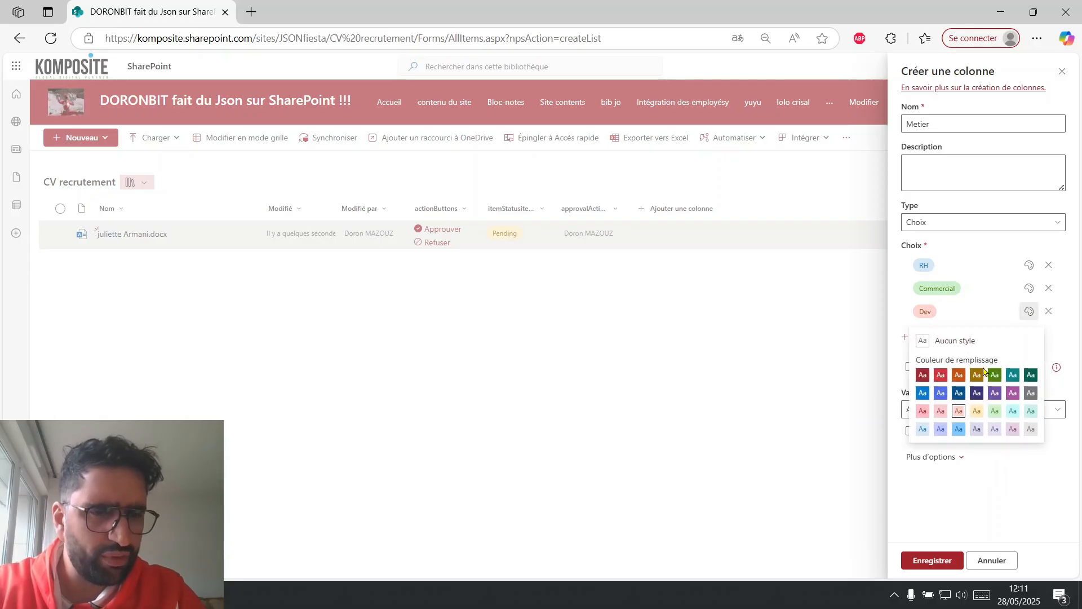
pyautogui.click(995, 411)
pyautogui.click(1029, 290)
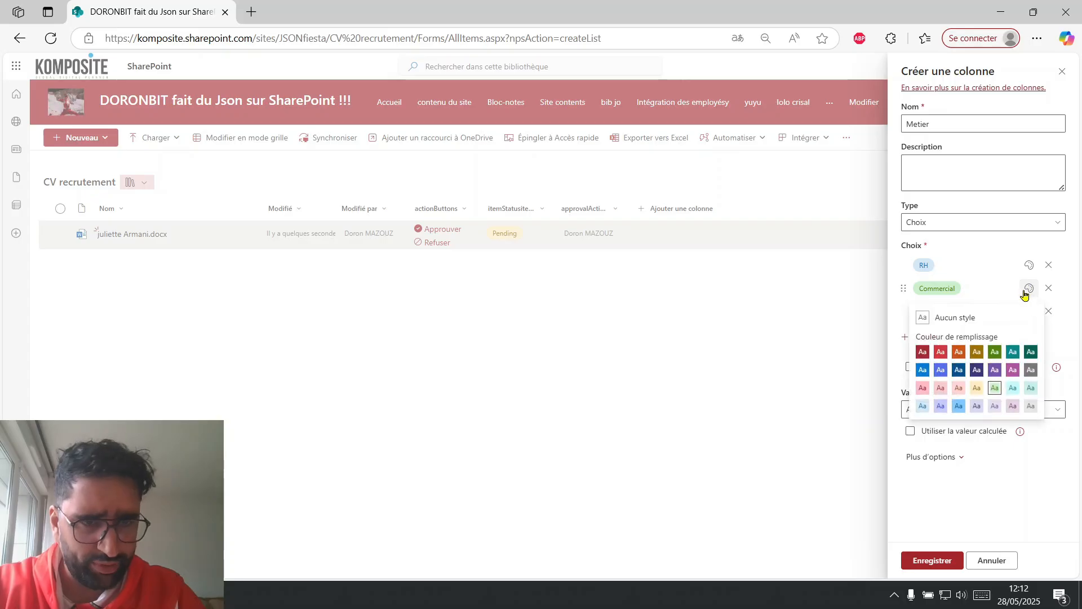
pyautogui.click(923, 406)
pyautogui.click(1030, 266)
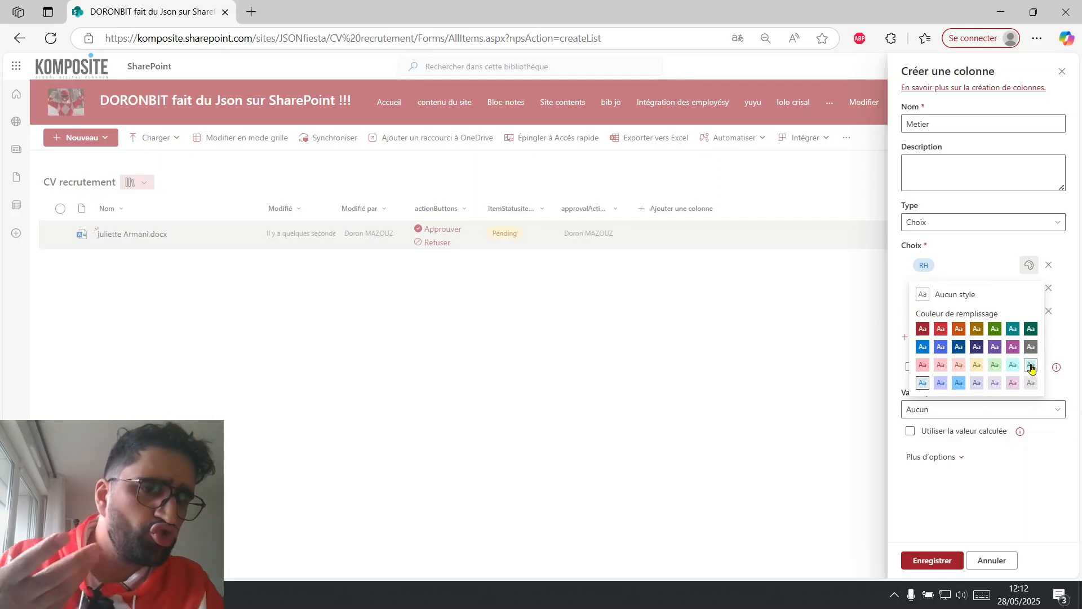
pyautogui.click(1031, 382)
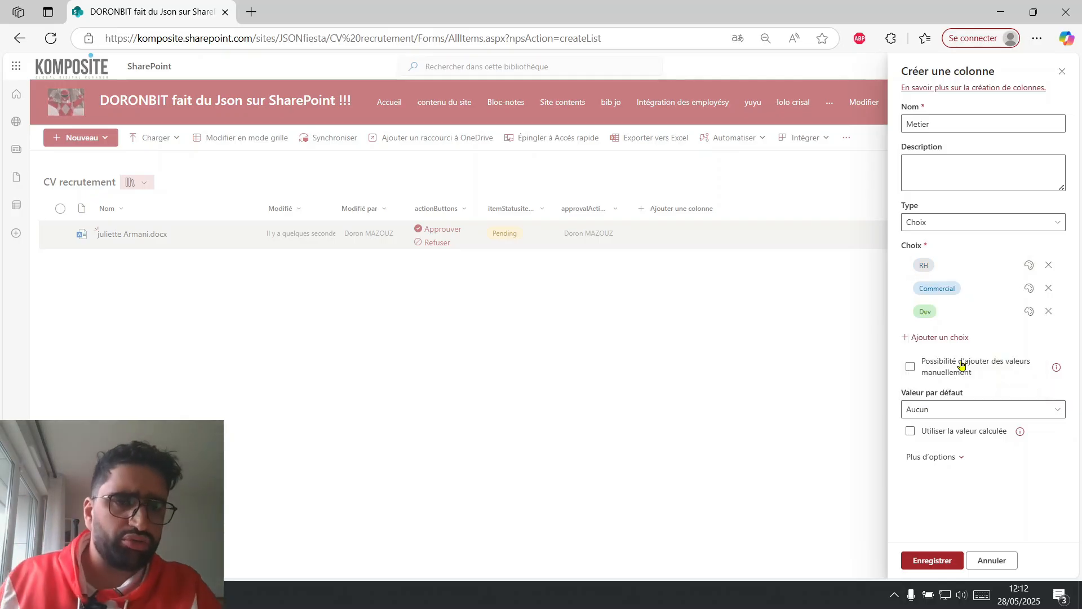
pyautogui.click(933, 565)
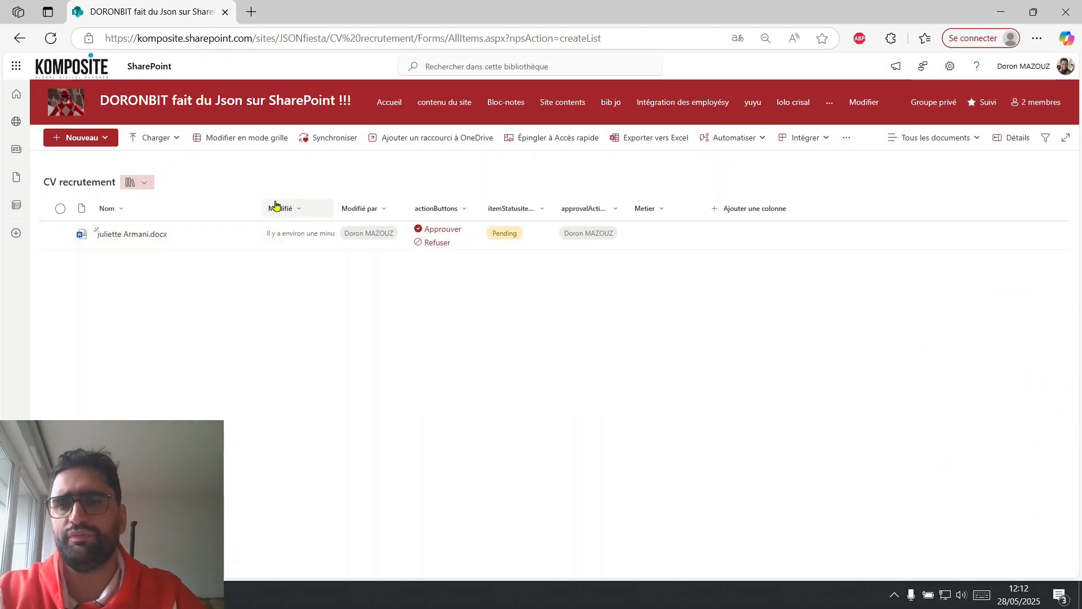
# Set the existing candidate document's Metier to Commercial in grid mode, leave grid mode and reload the library.
pyautogui.click(248, 144)
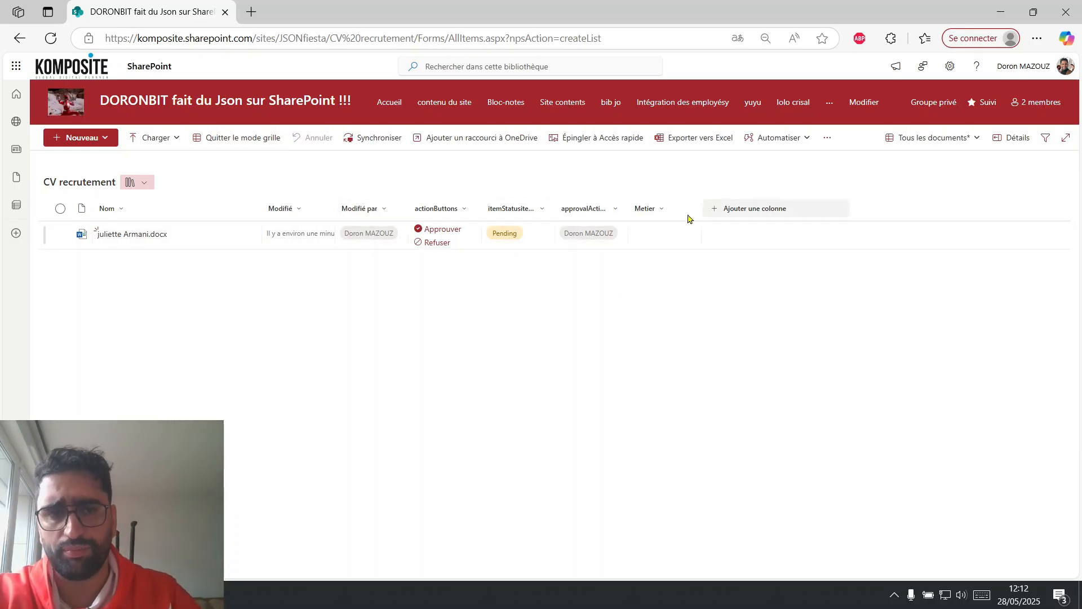
pyautogui.click(654, 239)
pyautogui.click(672, 235)
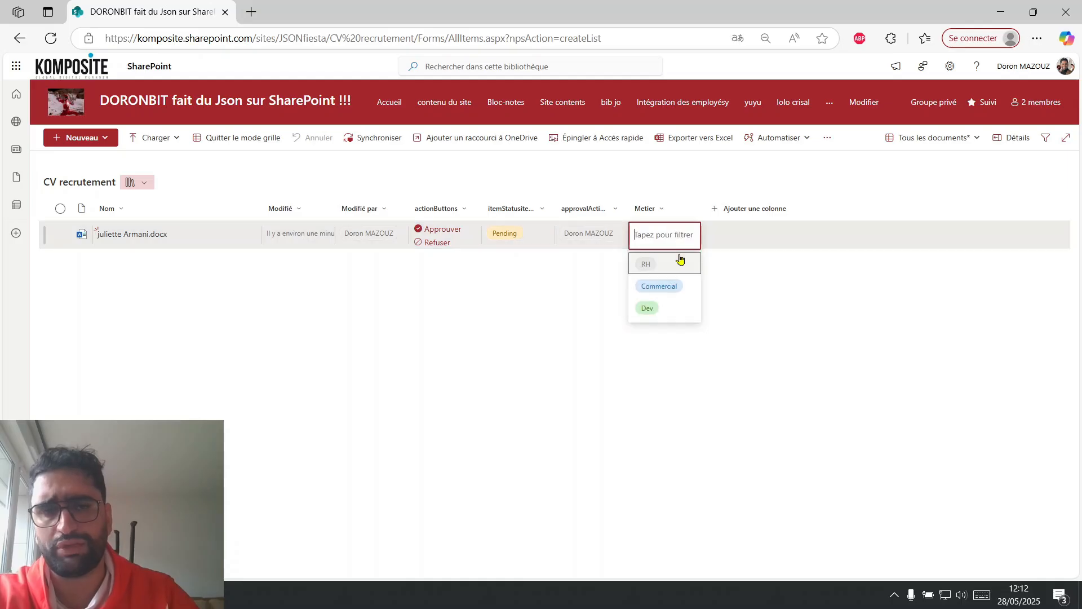
pyautogui.click(659, 286)
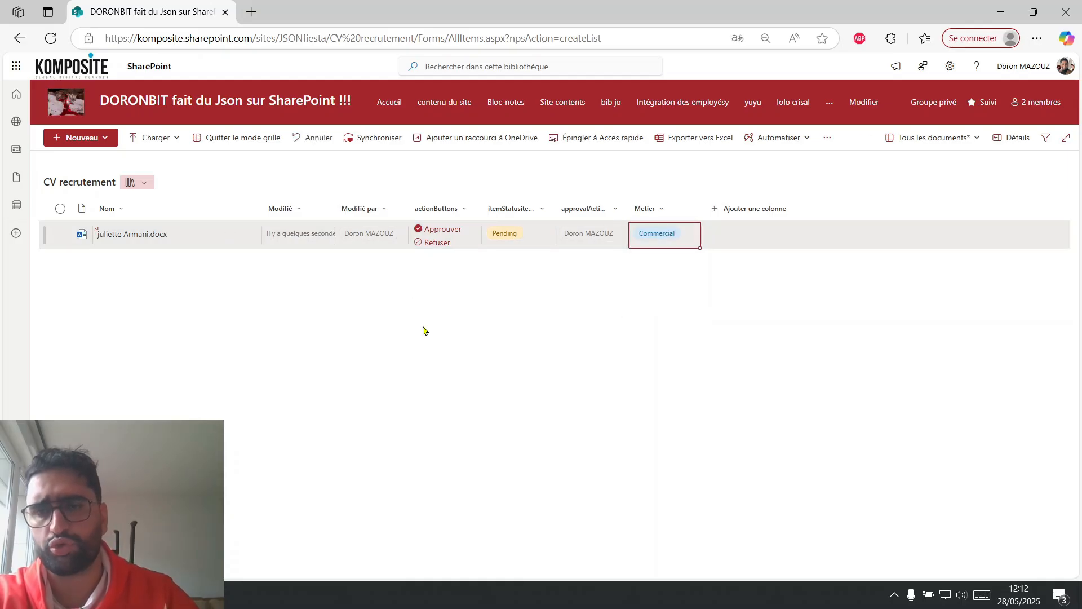
pyautogui.click(230, 141)
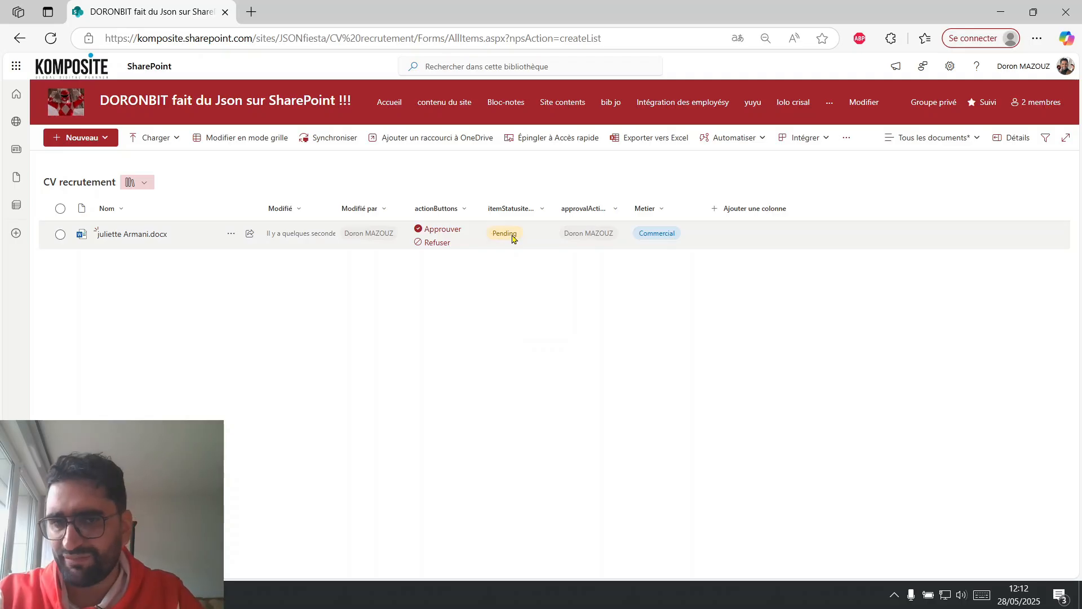
pyautogui.press('F5')
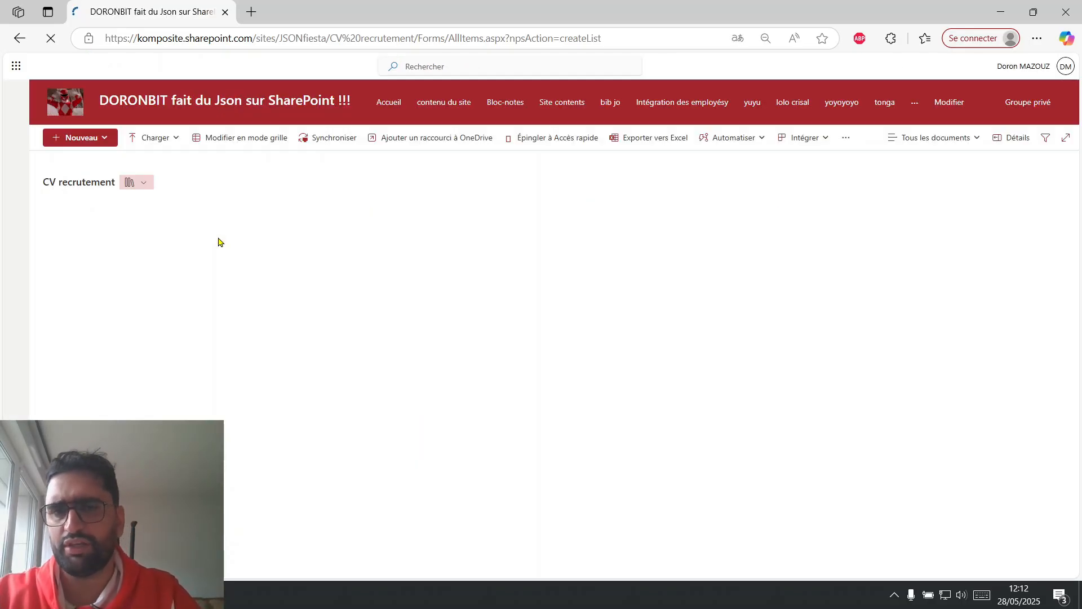
# Create a second Word document in the library, rename it with another candidate's name, close it and reload the library.
pyautogui.click(102, 140)
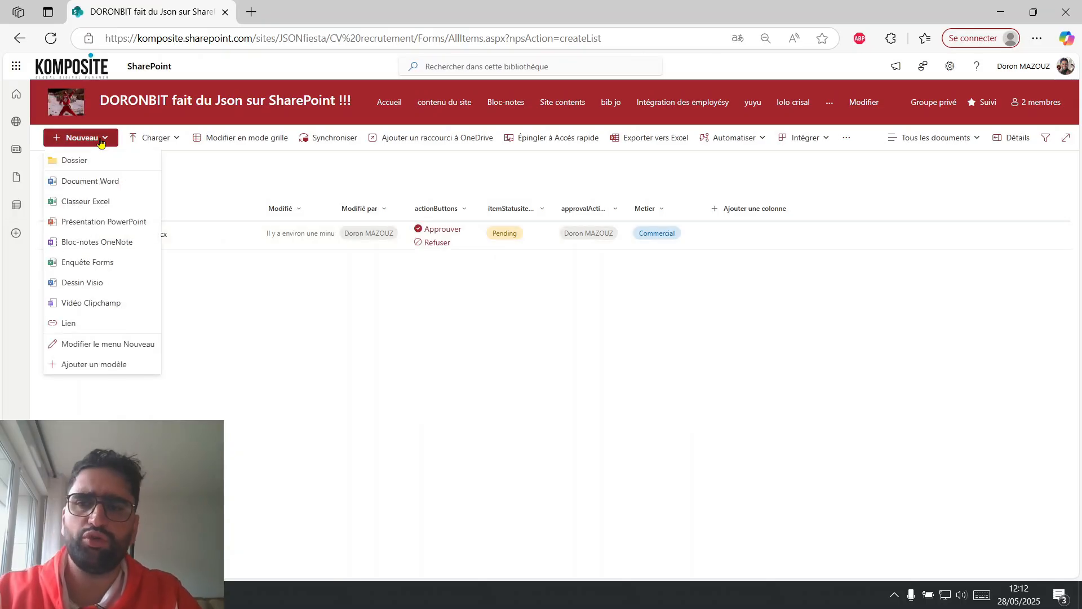
pyautogui.click(88, 180)
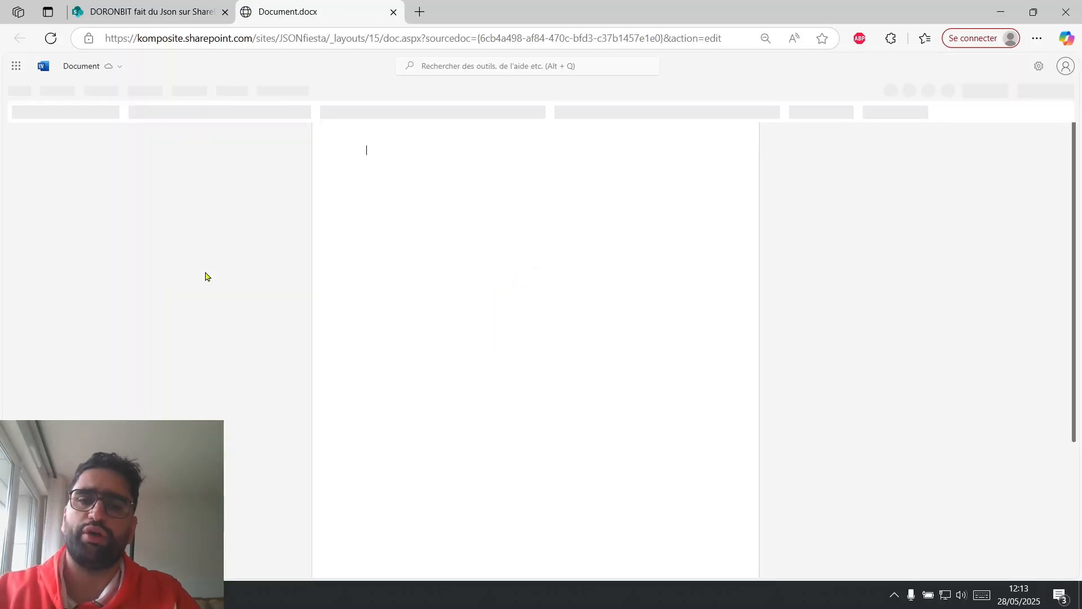
pyautogui.click(87, 67)
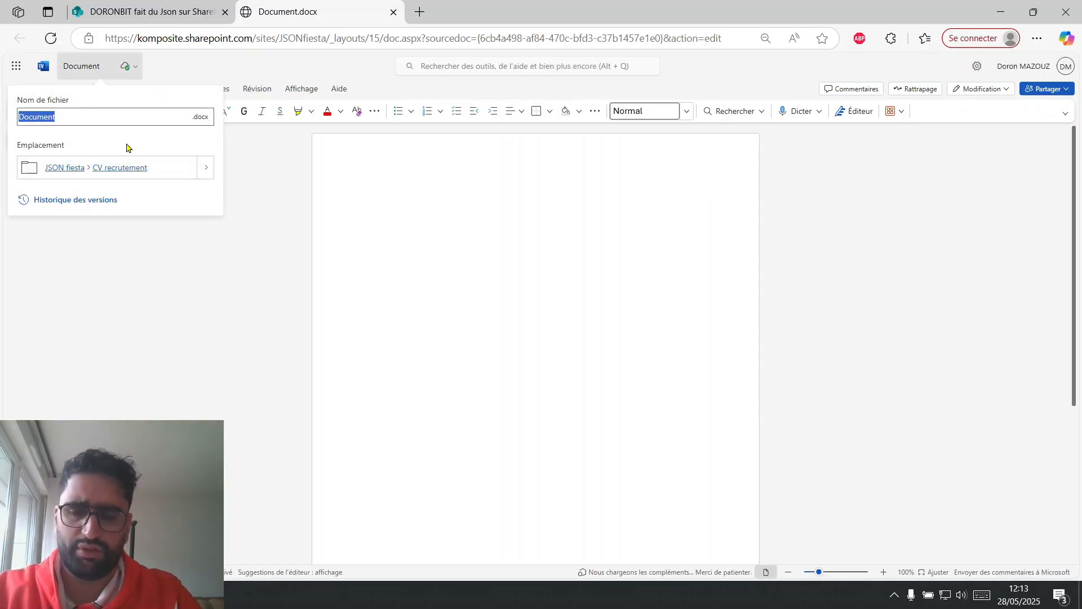
pyautogui.write('Alexandre DR')
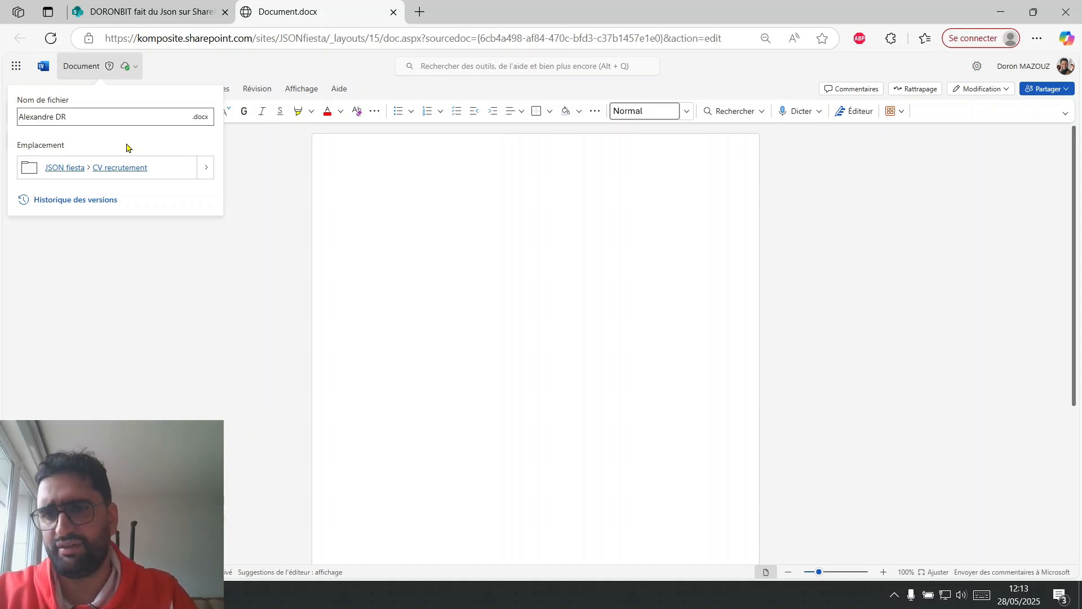
pyautogui.click(450, 246)
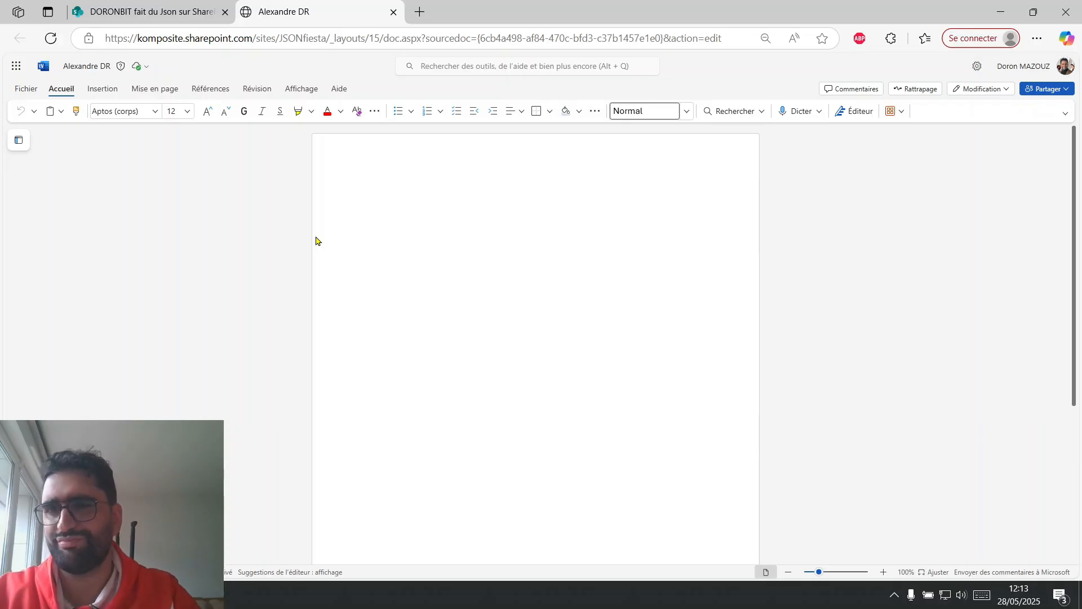
pyautogui.click(394, 12)
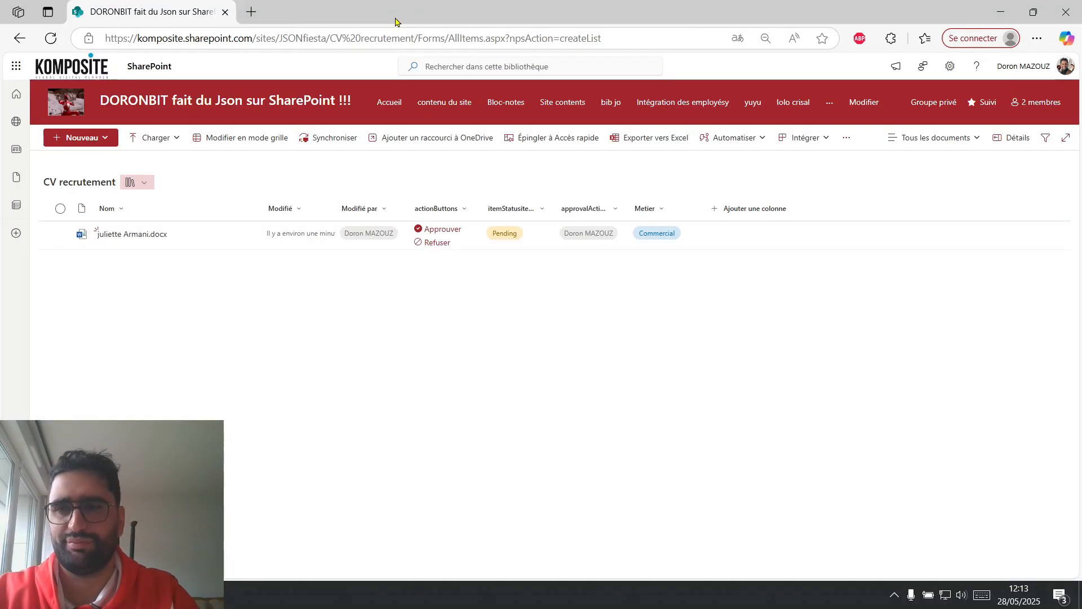
pyautogui.click(51, 39)
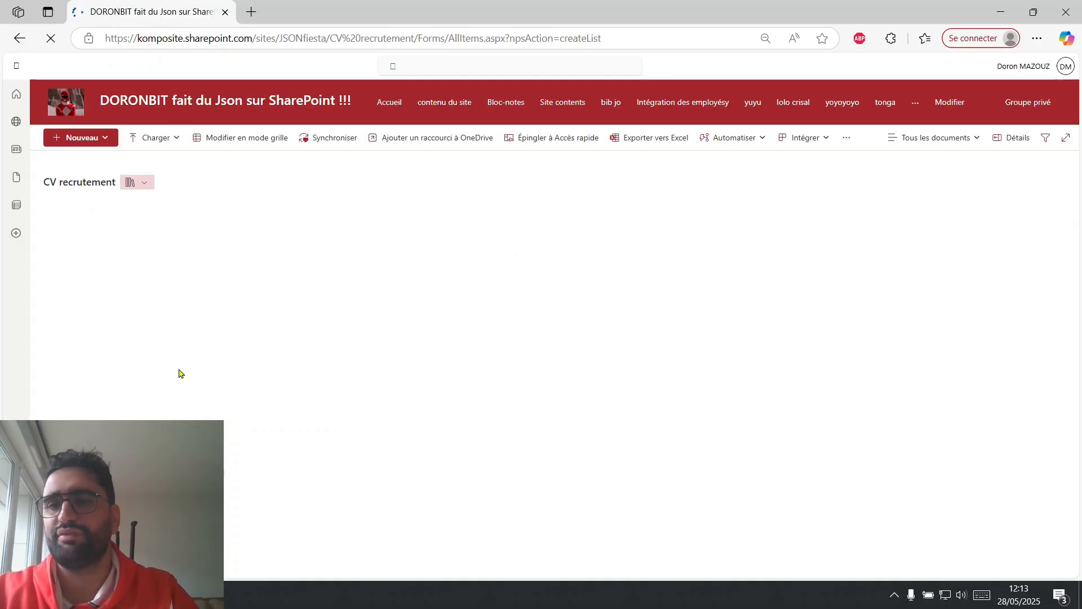
# Set the new candidate document's Metier to RH in grid mode and leave grid mode.
pyautogui.click(253, 144)
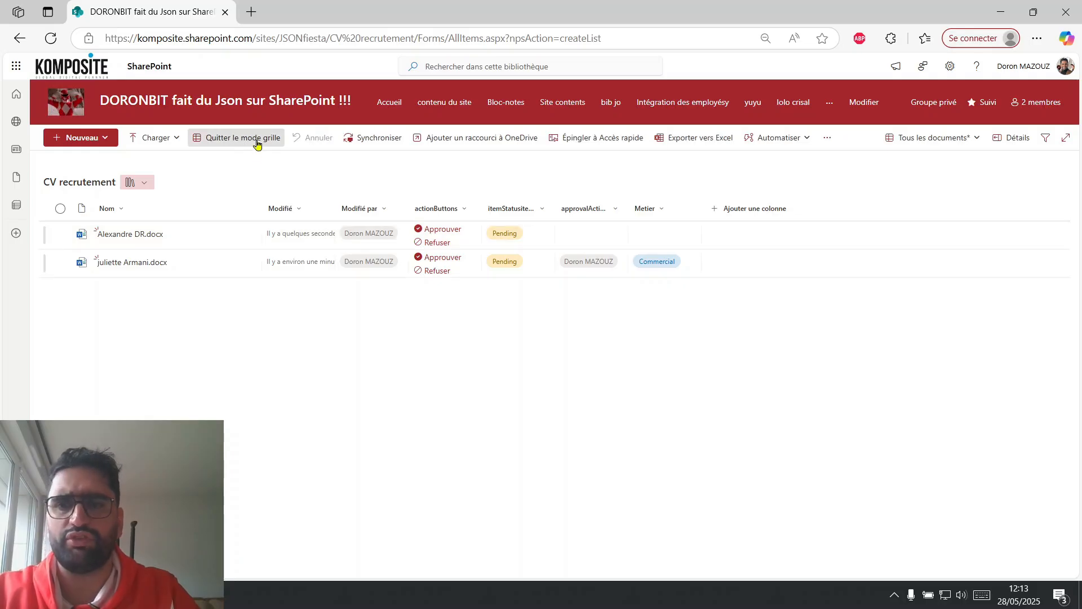
pyautogui.click(663, 238)
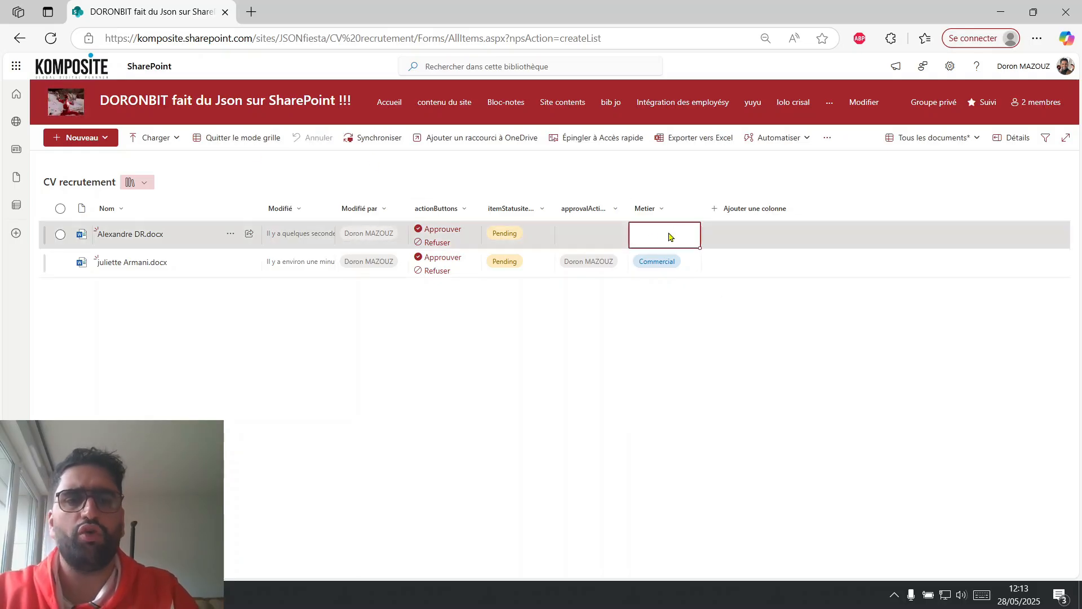
pyautogui.click(669, 237)
pyautogui.click(649, 267)
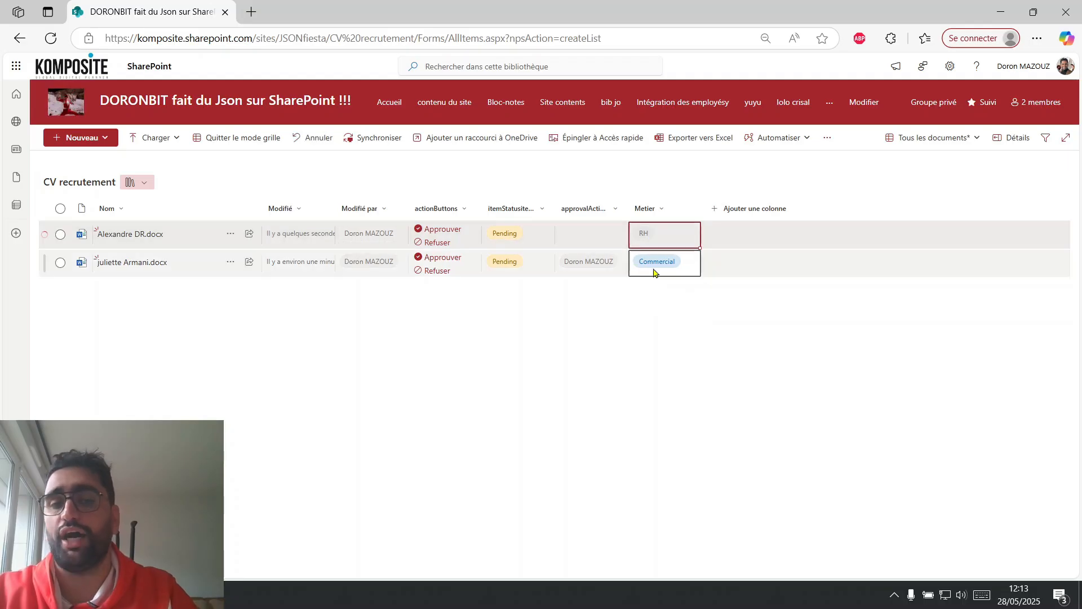
pyautogui.click(234, 141)
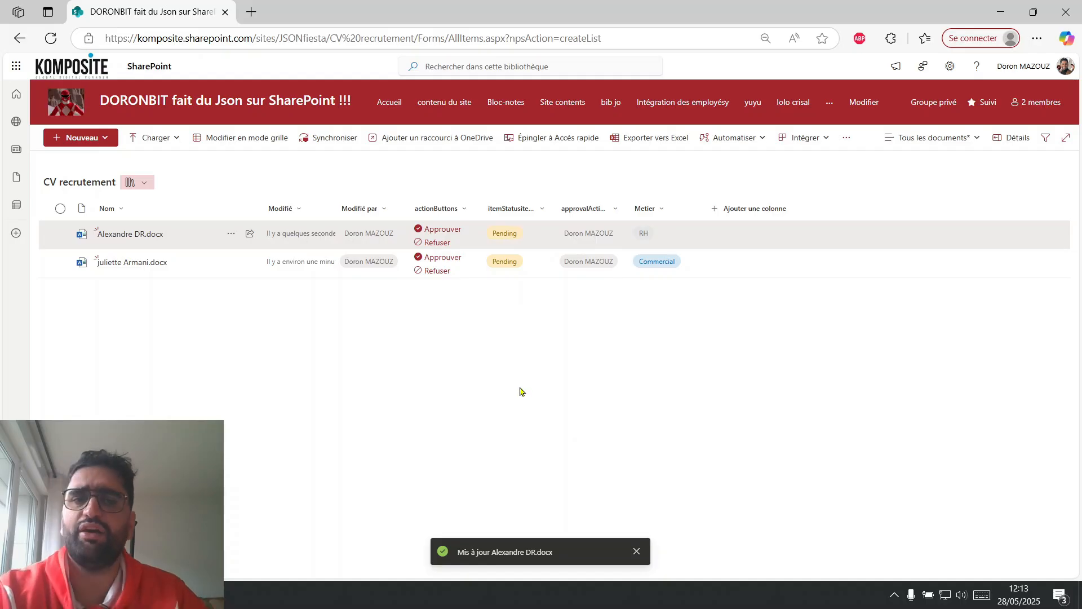
# Capture a rectangular screenshot of the CV recrutement list from the library title to the approver column, including both documents.
pyautogui.press('super+shift+s')
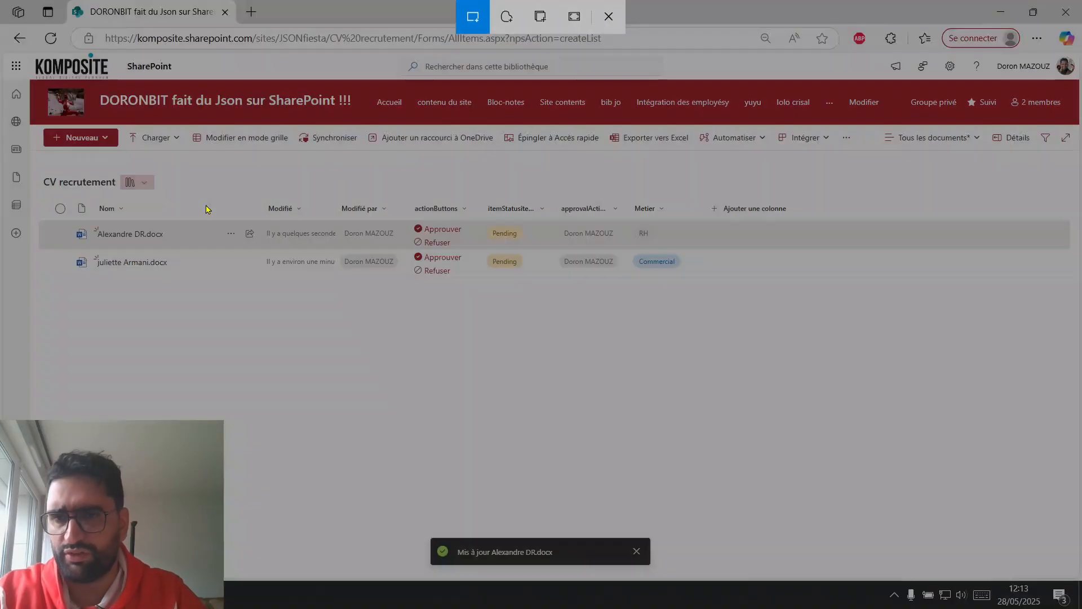
pyautogui.moveTo(40, 170); pyautogui.dragTo(625, 279)
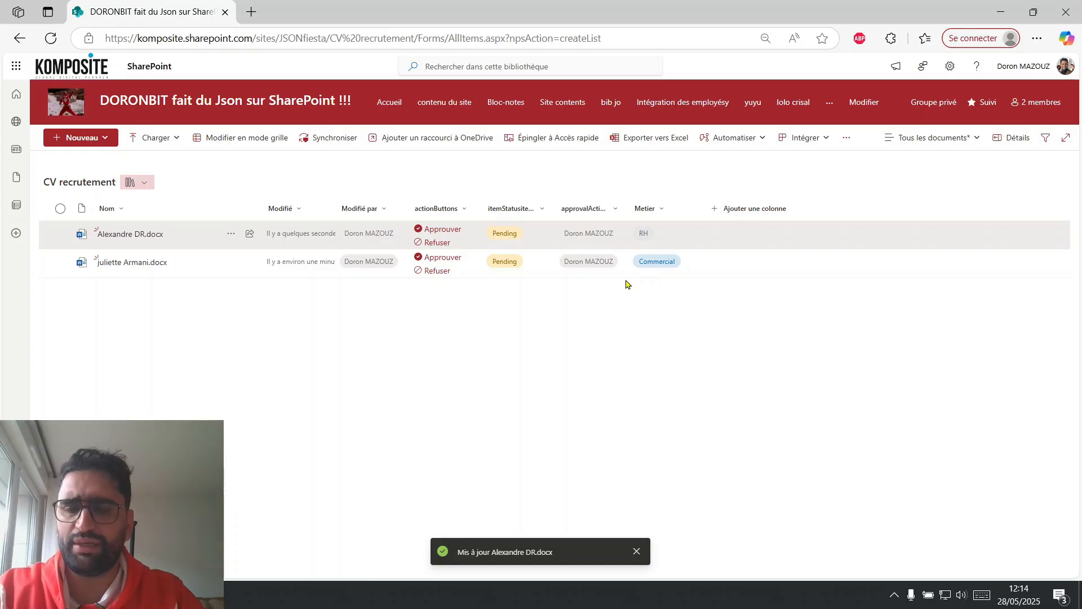
# Send the library screenshot to the Share Point JSON red Ranger chat with "il y a toujours ecrit pending lorsque je clique sur Approuver ou refuser".
pyautogui.hotkey('alt', 'Tab')
pyautogui.click(495, 515)
pyautogui.hotkey('ctrl', 'v')
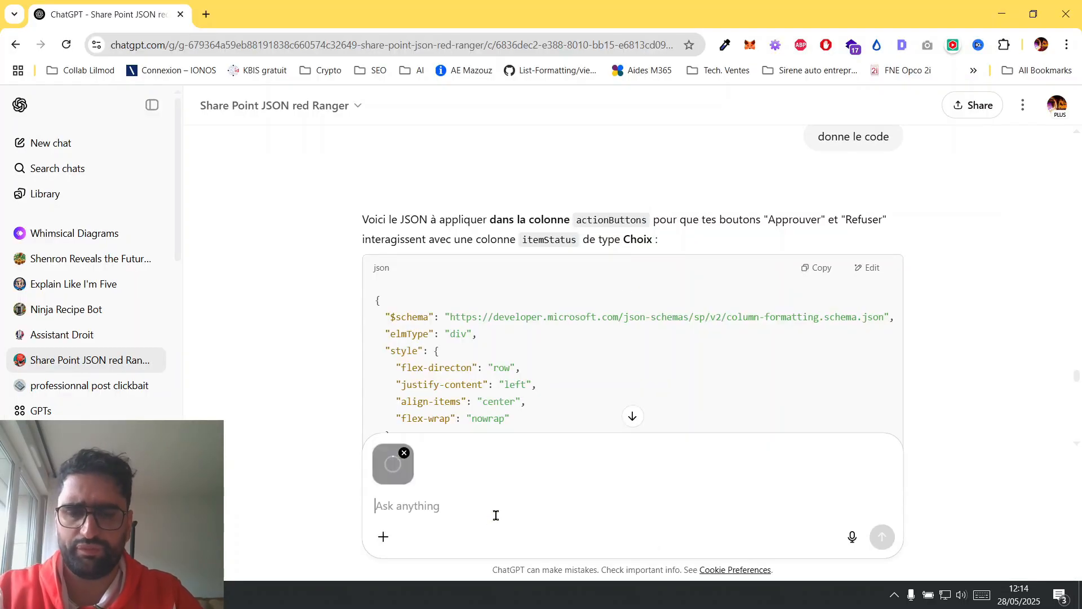
pyautogui.write('il y a tou')
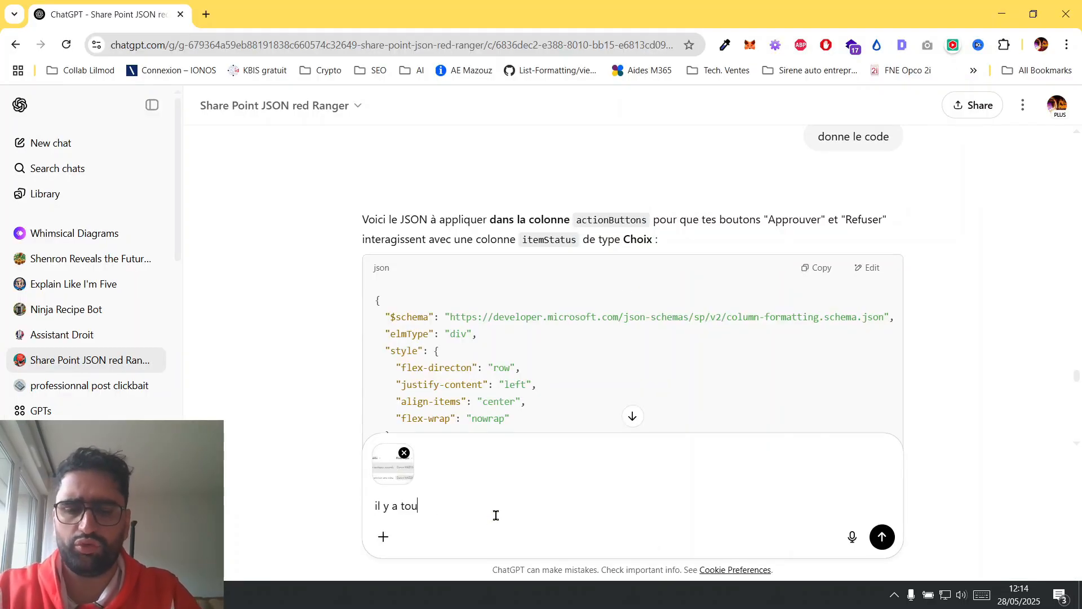
pyautogui.write('jours ecrit pending l')
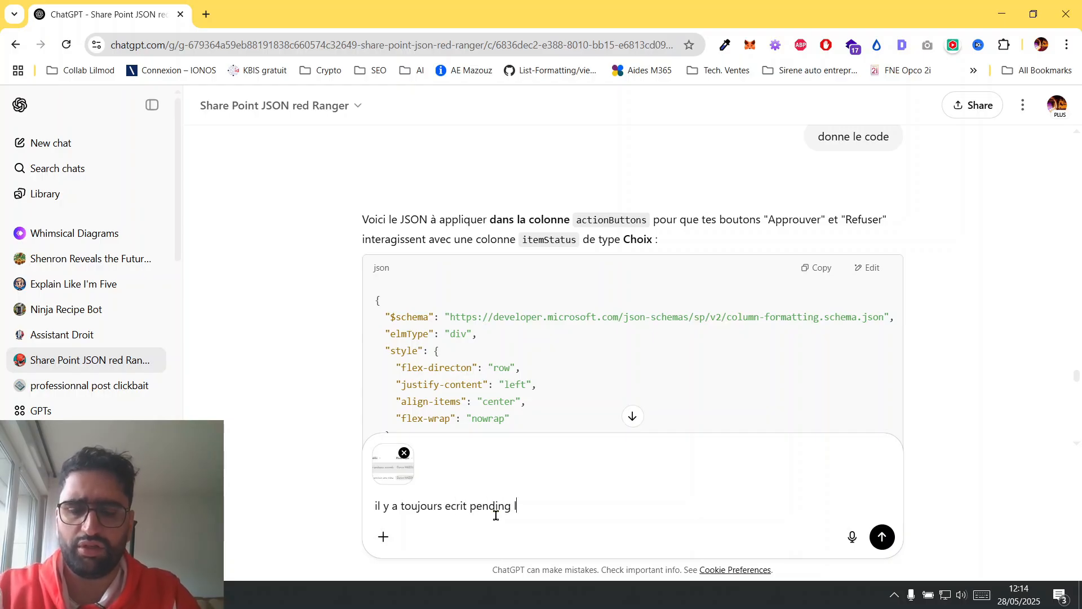
pyautogui.write('orsque ')
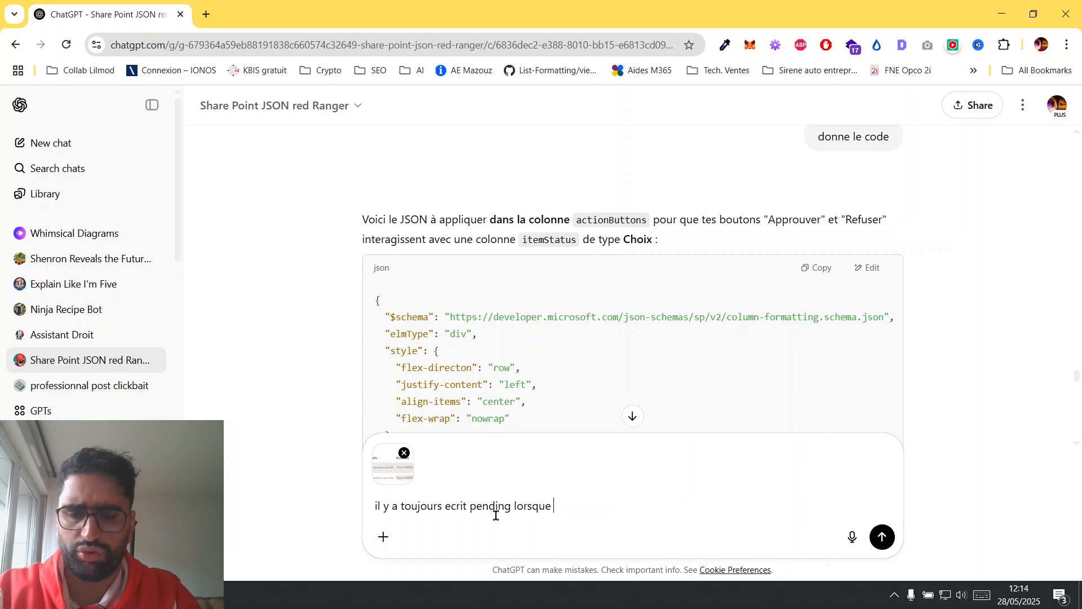
pyautogui.write('je clique sur')
pyautogui.hotkey('alt', 'Tab')
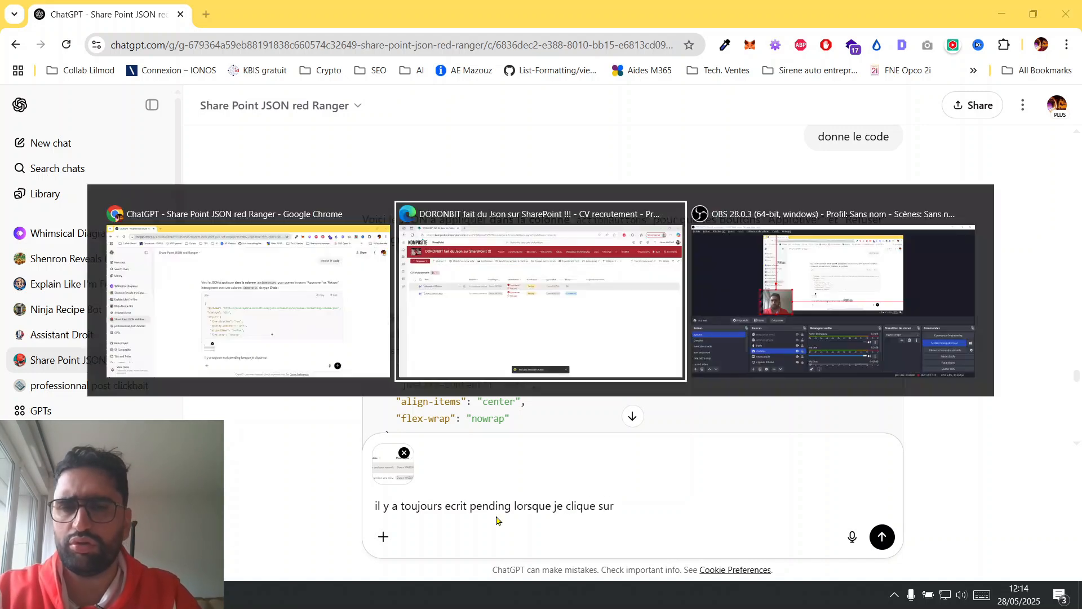
pyautogui.hotkey('alt', 'Tab')
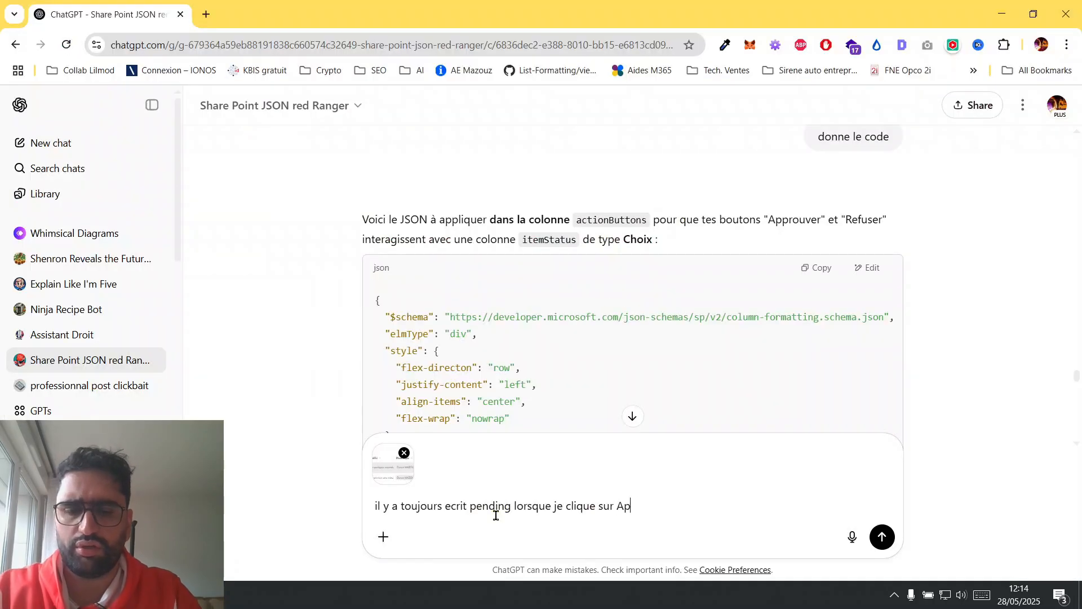
pyautogui.write('Approuver ou refuser')
pyautogui.press('Return')
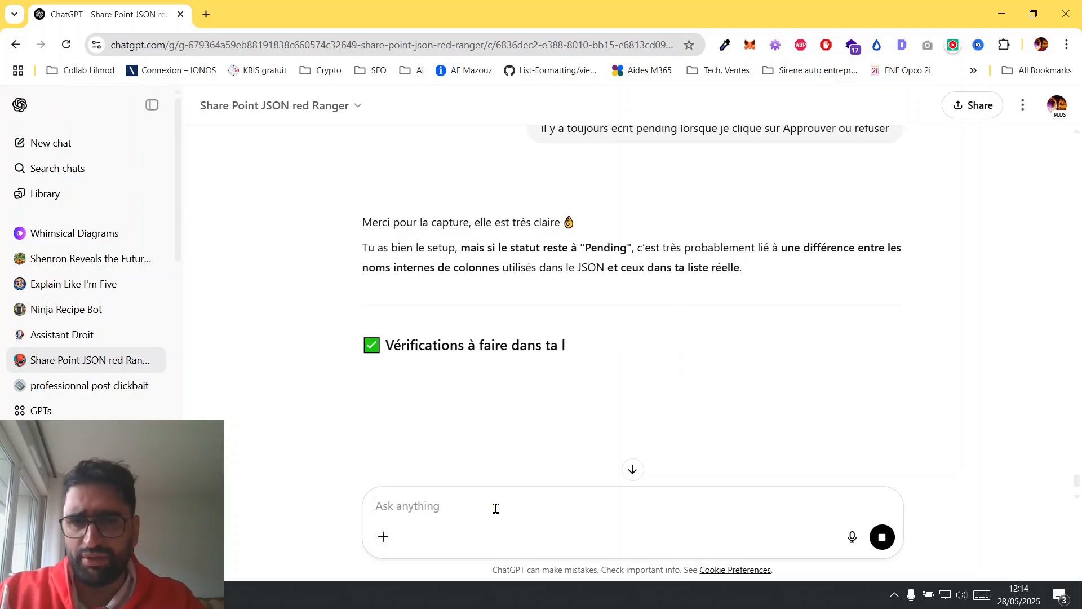
# Read the reply's internal column name checks and compare them with the library headers, widening the existing status column to read its full name.
pyautogui.moveTo(498, 247); pyautogui.dragTo(641, 250)
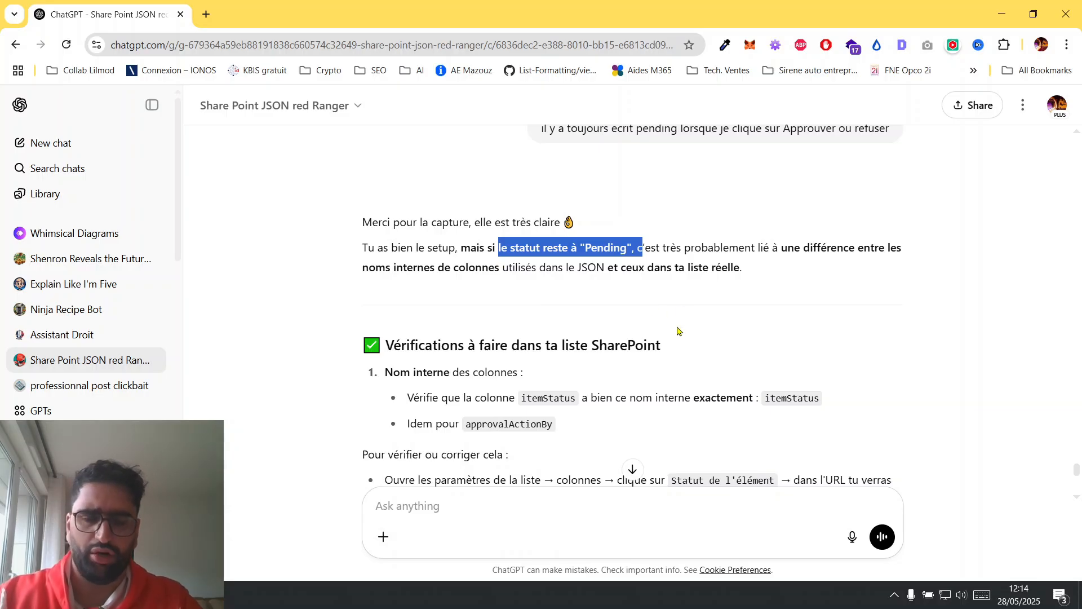
pyautogui.hotkey('alt', 'Tab')
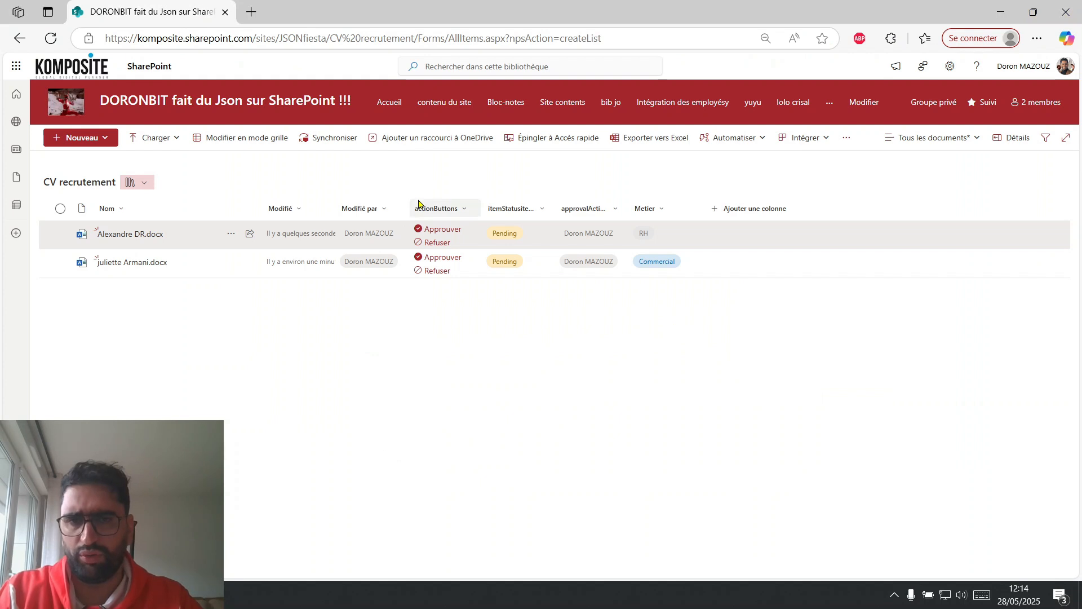
pyautogui.hotkey('alt', 'Tab')
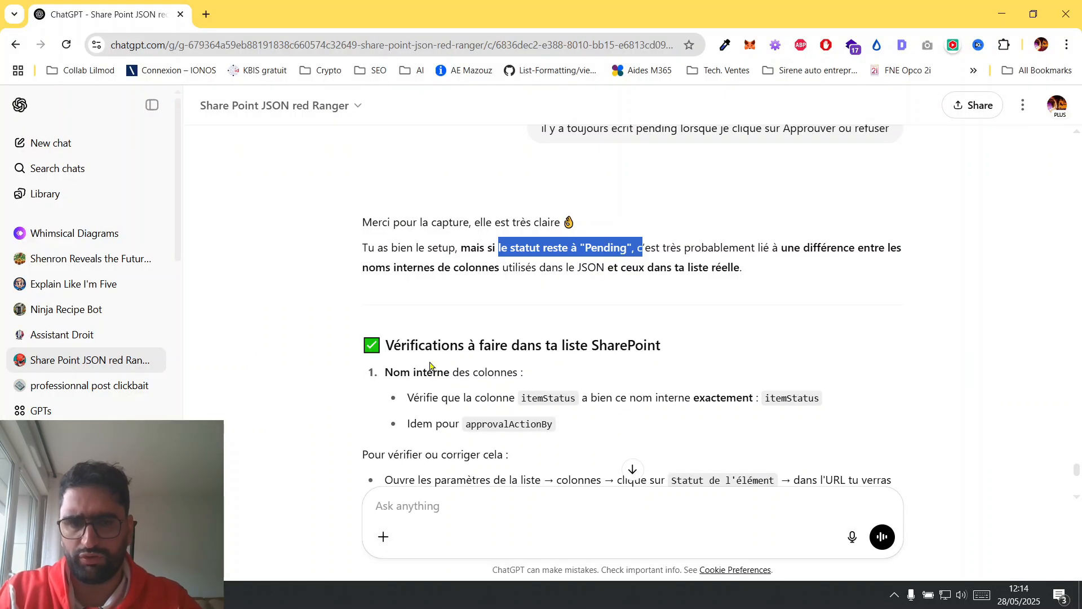
pyautogui.moveTo(403, 369); pyautogui.dragTo(579, 403)
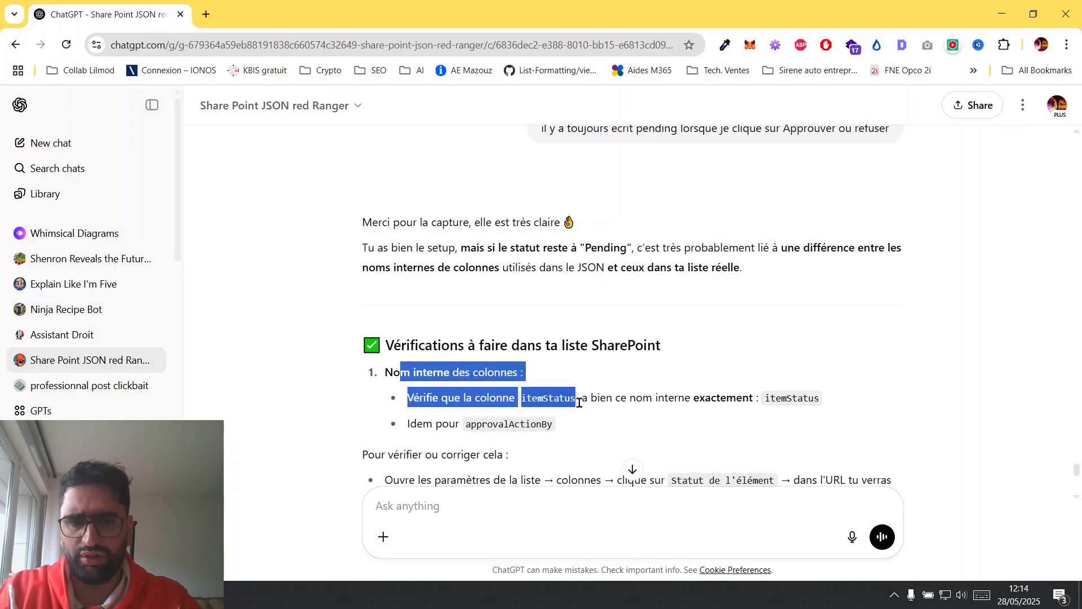
pyautogui.click(613, 398)
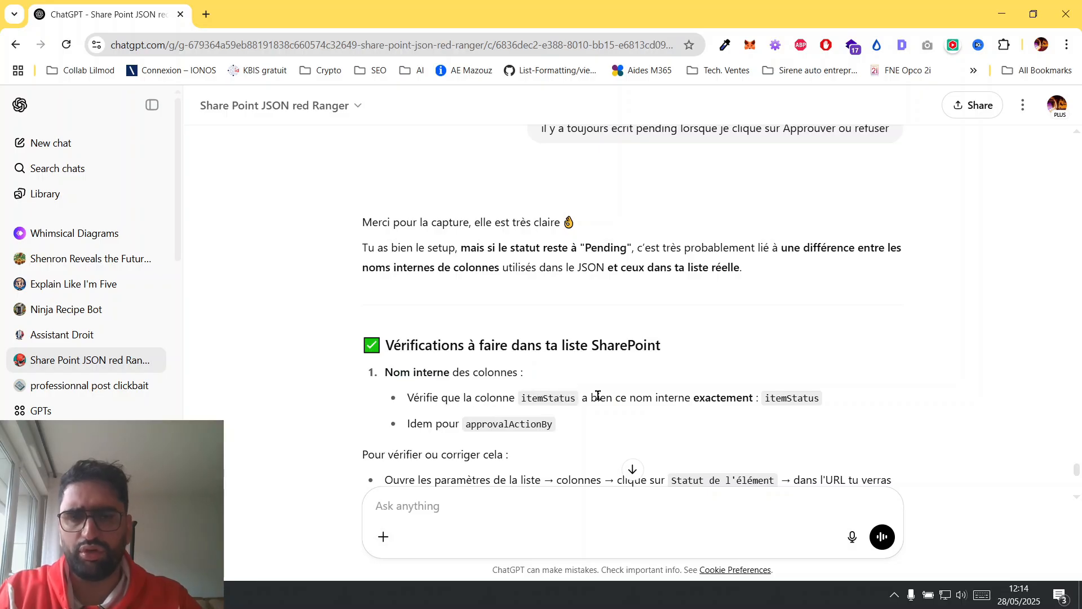
pyautogui.doubleClick(536, 397)
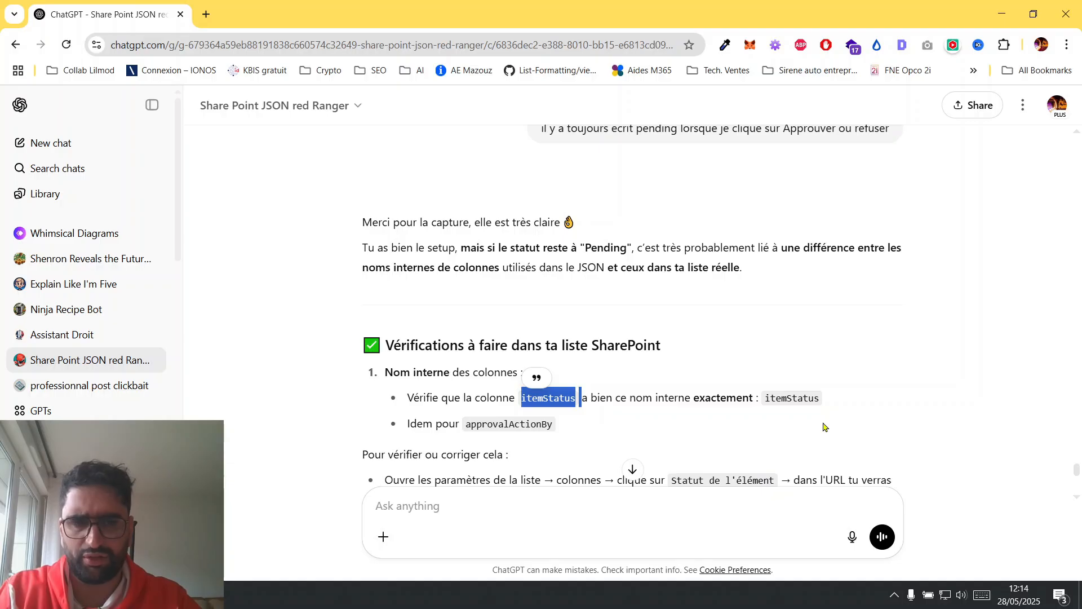
pyautogui.hotkey('alt', 'Tab')
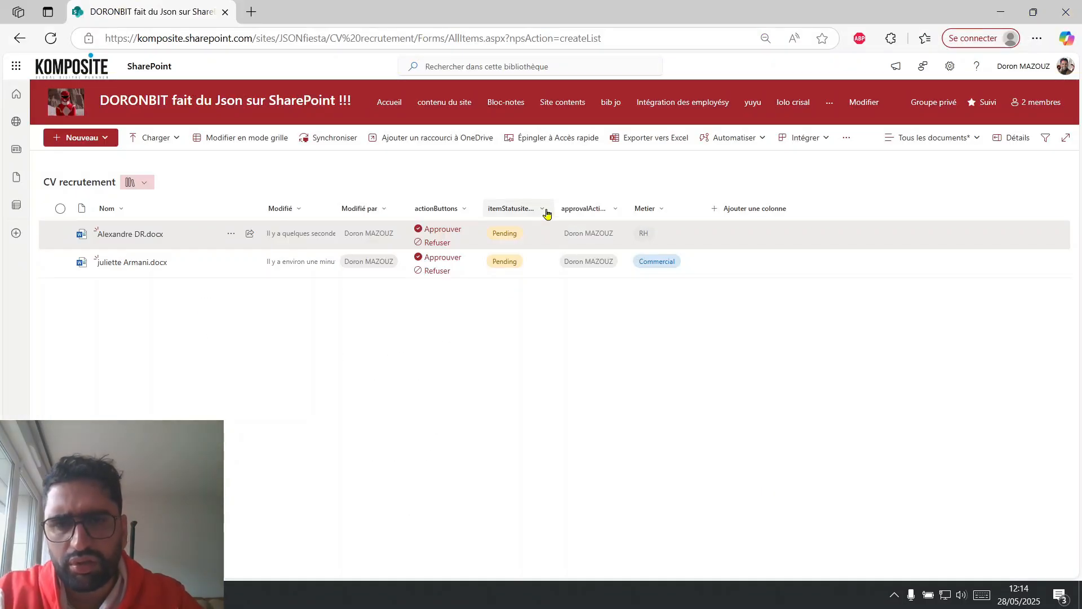
pyautogui.moveTo(554, 210); pyautogui.dragTo(603, 219)
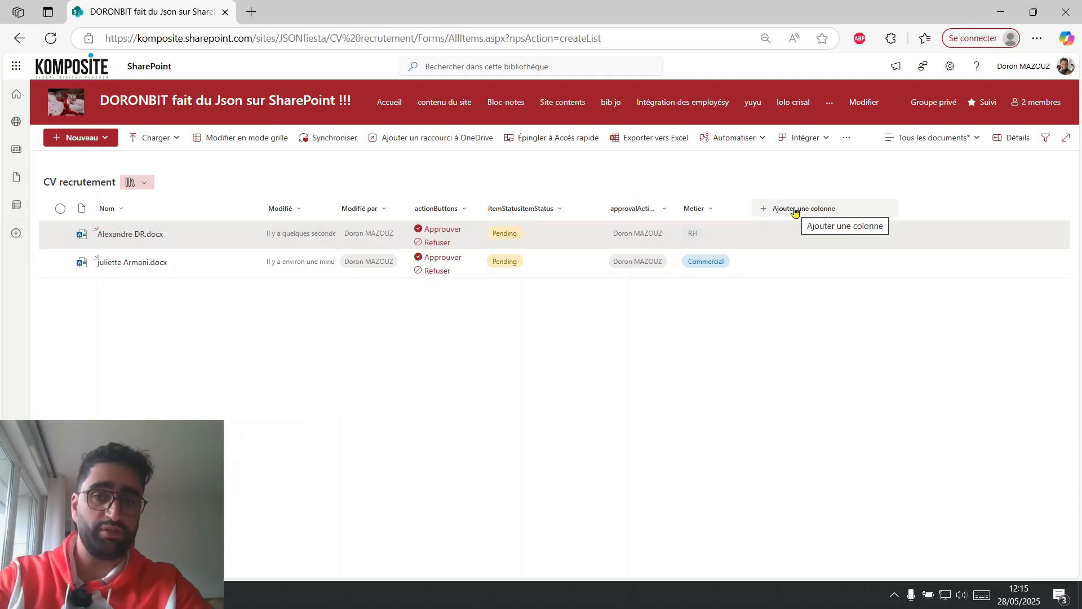
# Copy the name itemStatus from the chat reply and start a new Choice column with that name in the CV recrutement library.
pyautogui.hotkey('alt', 'Tab')
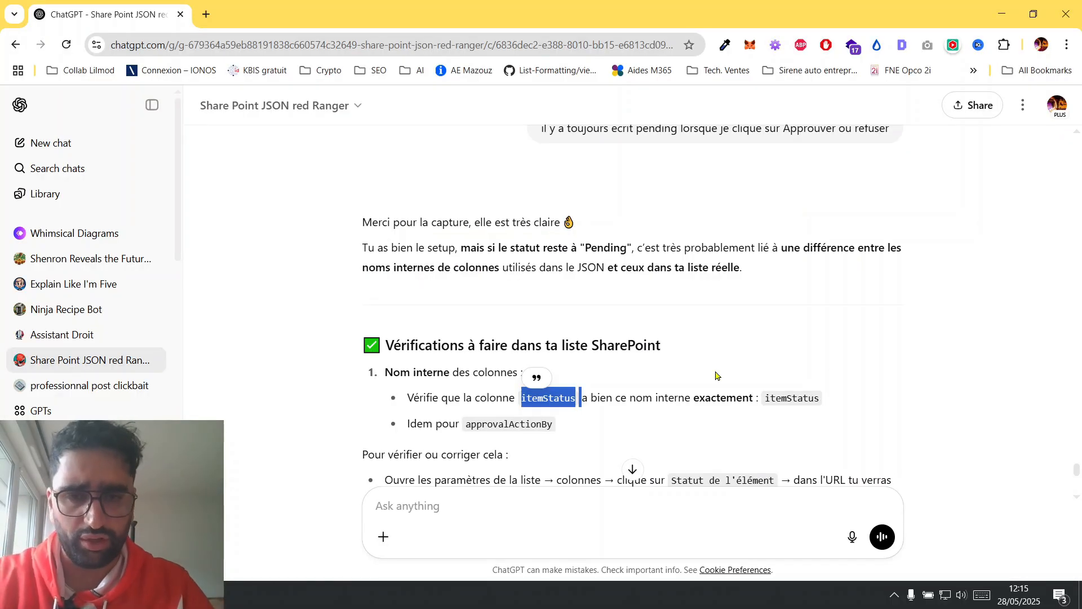
pyautogui.doubleClick(782, 397)
pyautogui.hotkey('ctrl', 'c')
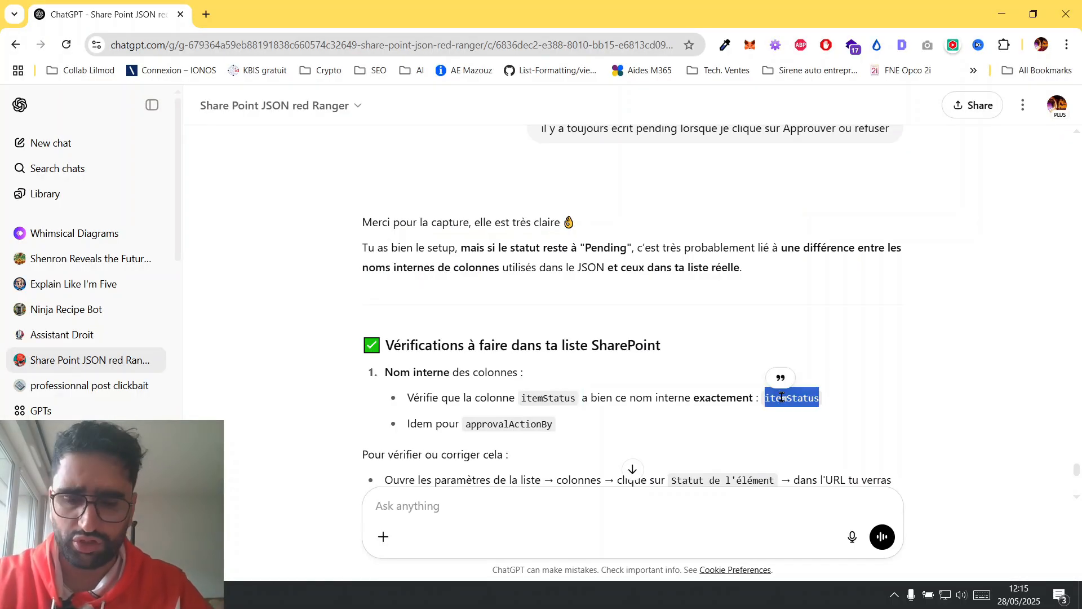
pyautogui.hotkey('alt', 'Tab')
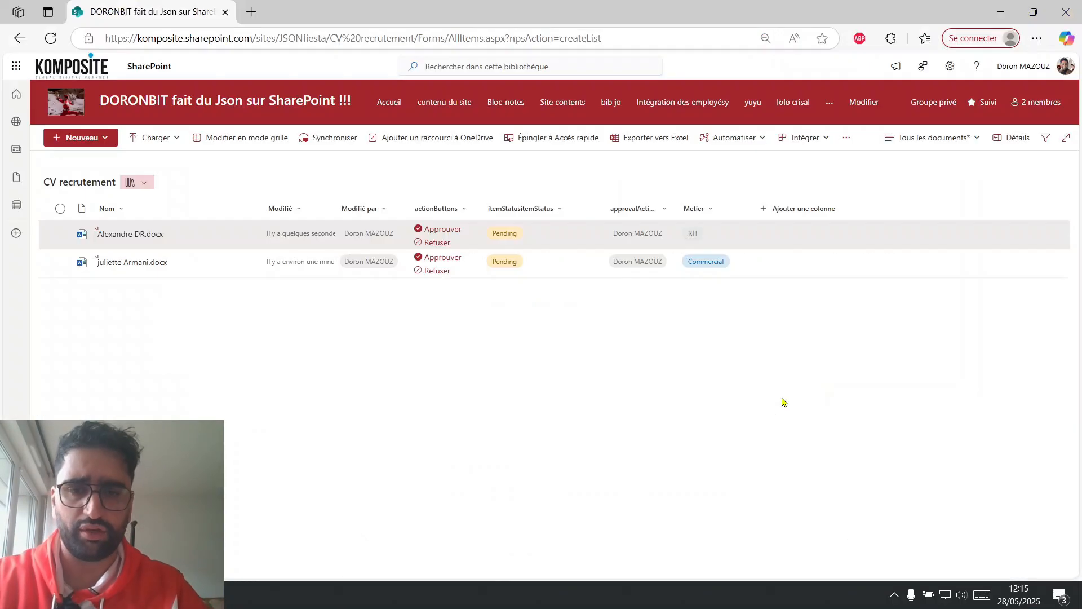
pyautogui.click(786, 213)
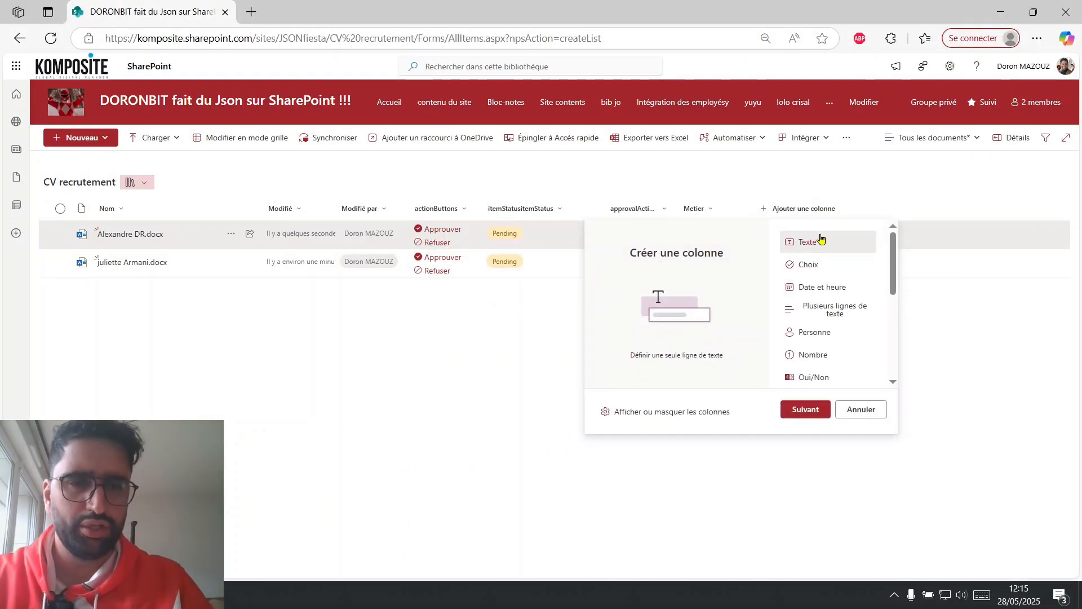
pyautogui.click(815, 266)
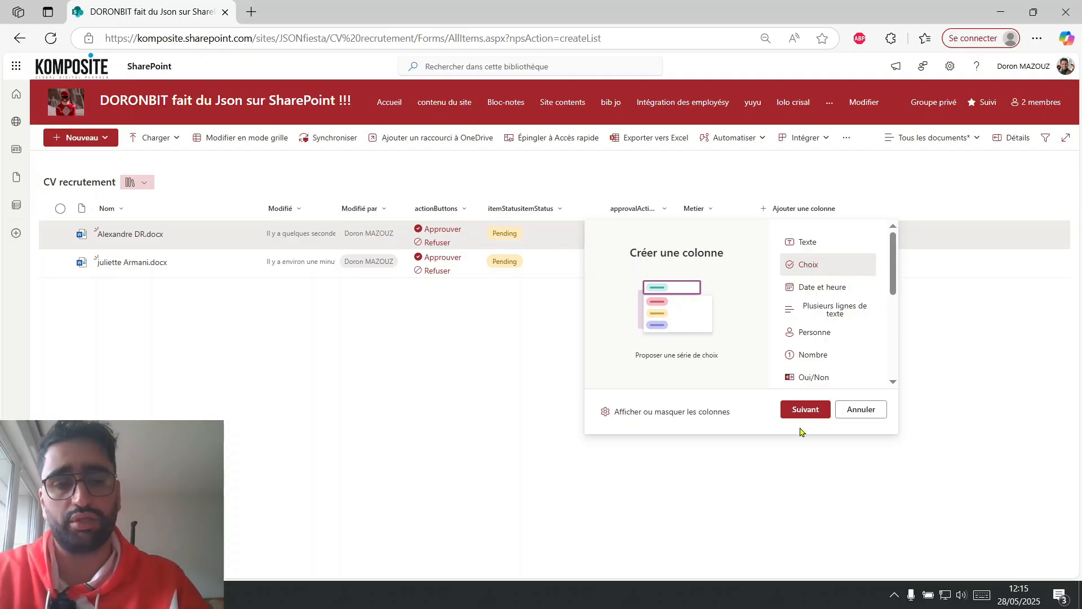
pyautogui.click(812, 413)
pyautogui.hotkey('ctrl', 'v')
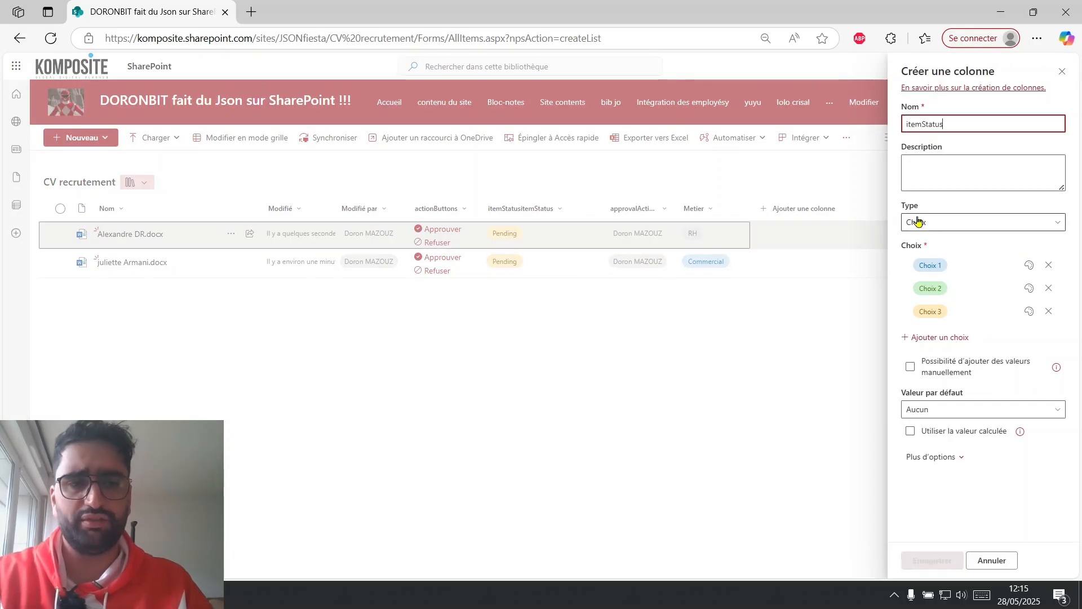
# Find the itemStatus options in the chat, copy Pending into the new column's first choice and give it a light yellow fill.
pyautogui.hotkey('alt', 'Tab')
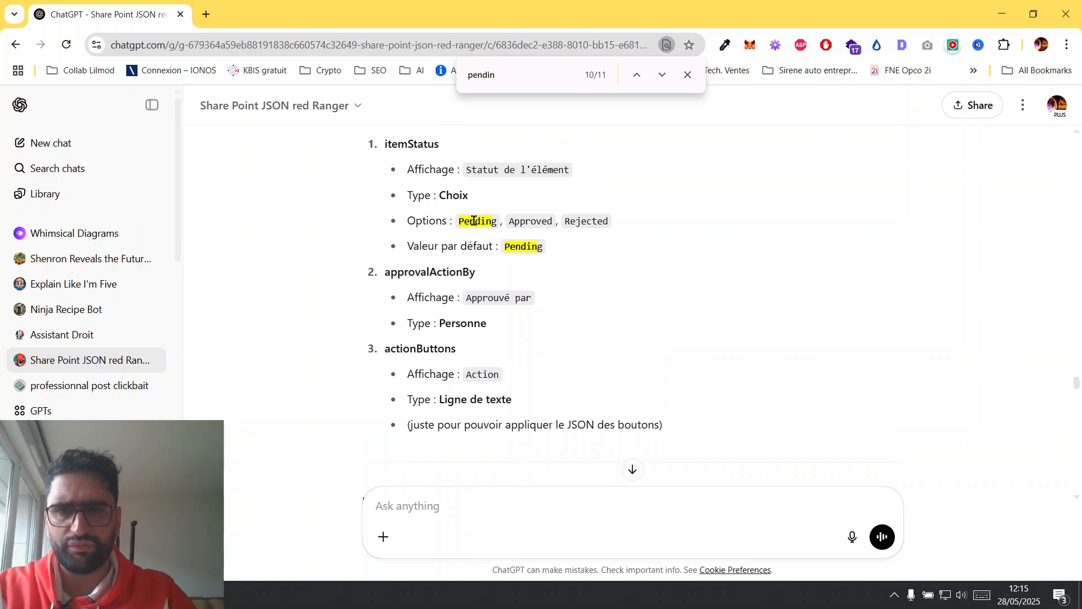
pyautogui.doubleClick(474, 220)
pyautogui.hotkey('ctrl', 'c')
pyautogui.hotkey('alt', 'Tab')
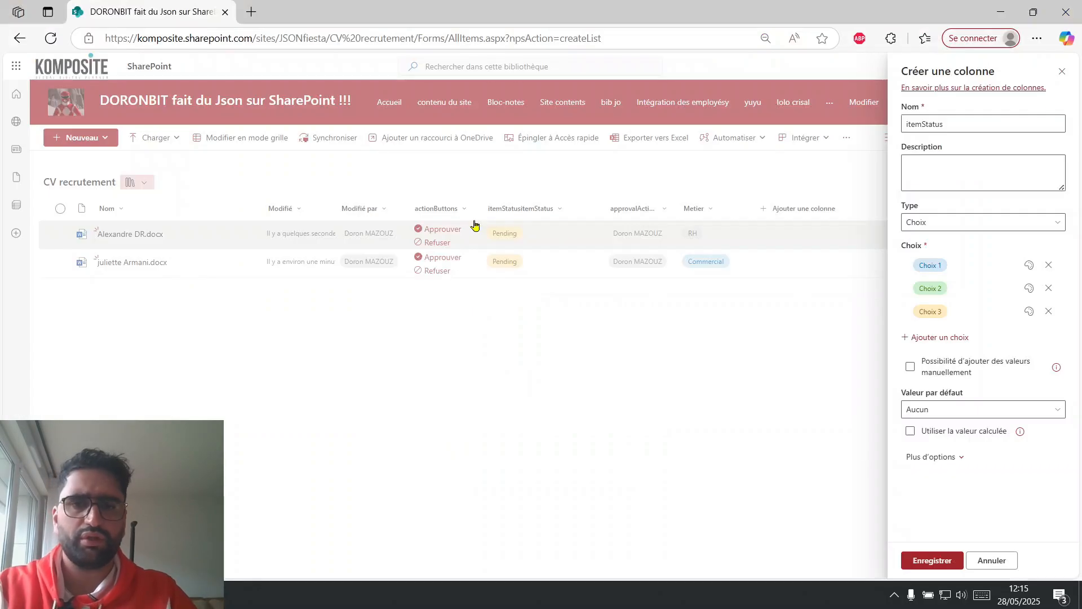
pyautogui.click(934, 266)
pyautogui.hotkey('ctrl', 'v')
pyautogui.click(1032, 264)
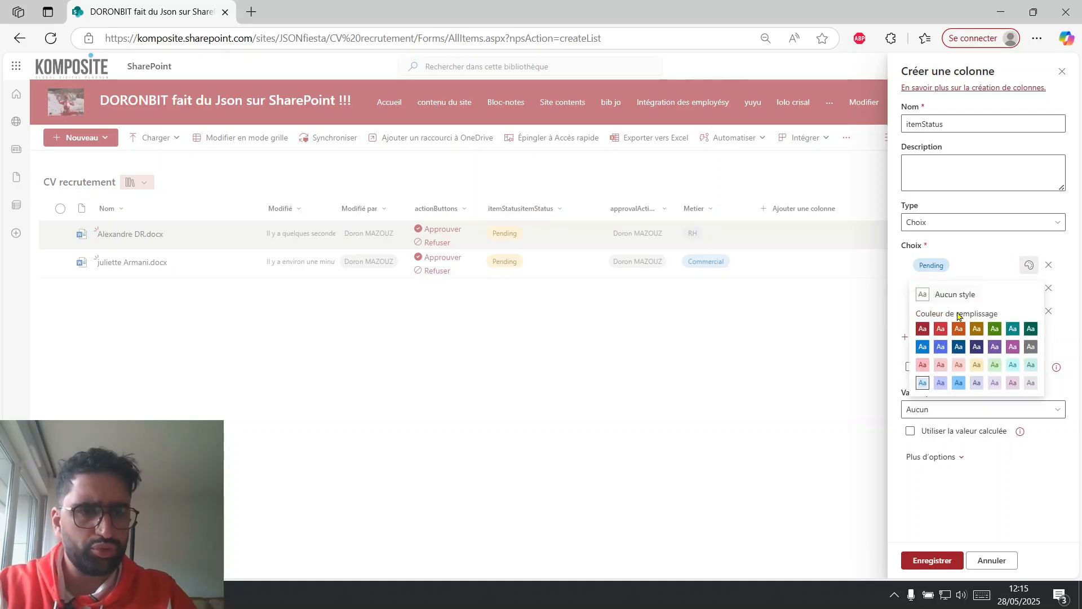
pyautogui.click(974, 365)
# Copy Approved from the chat's itemStatus options into the new column's second choice.
pyautogui.hotkey('alt', 'Tab')
pyautogui.doubleClick(530, 221)
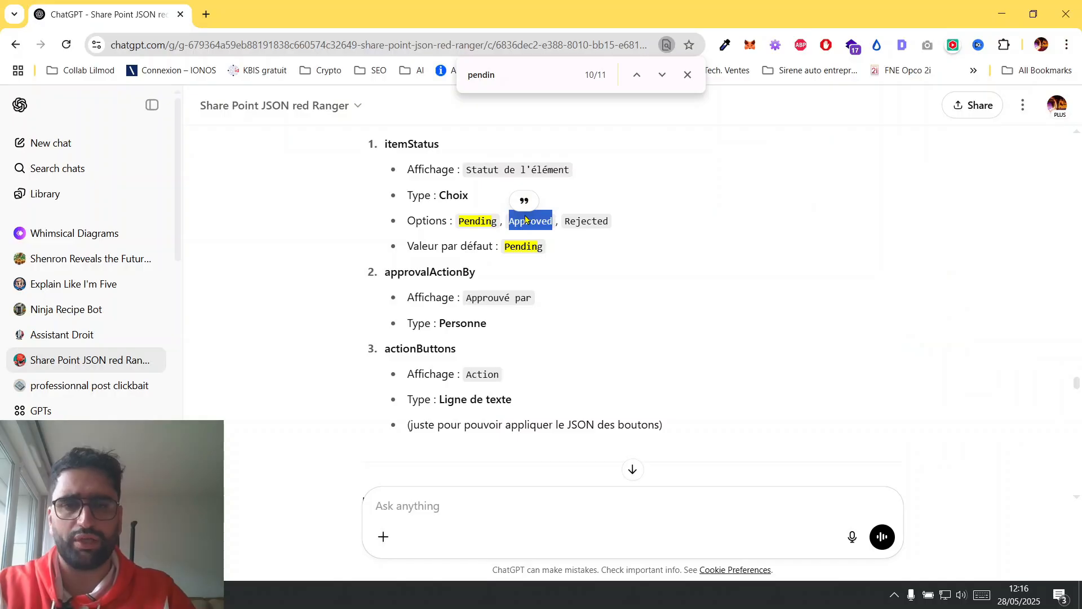
pyautogui.hotkey('alt', 'Tab')
pyautogui.click(942, 288)
pyautogui.write('Approved')
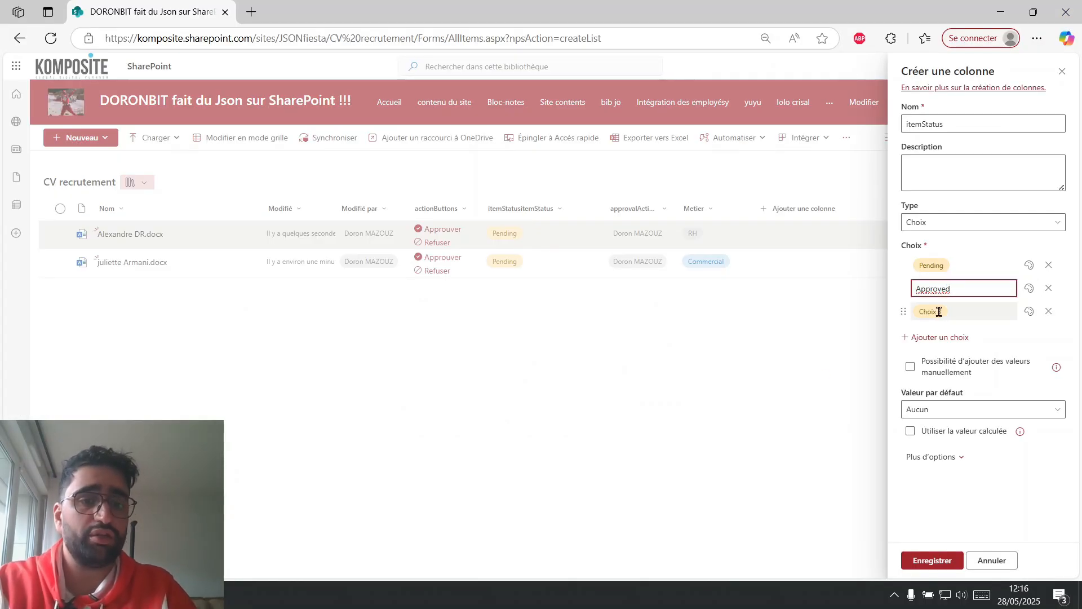
# Copy Rejected from the chat into the third choice, give it a light pink fill and save the itemStatus column.
pyautogui.hotkey('alt', 'Tab')
pyautogui.doubleClick(595, 220)
pyautogui.hotkey('ctrl', 'c')
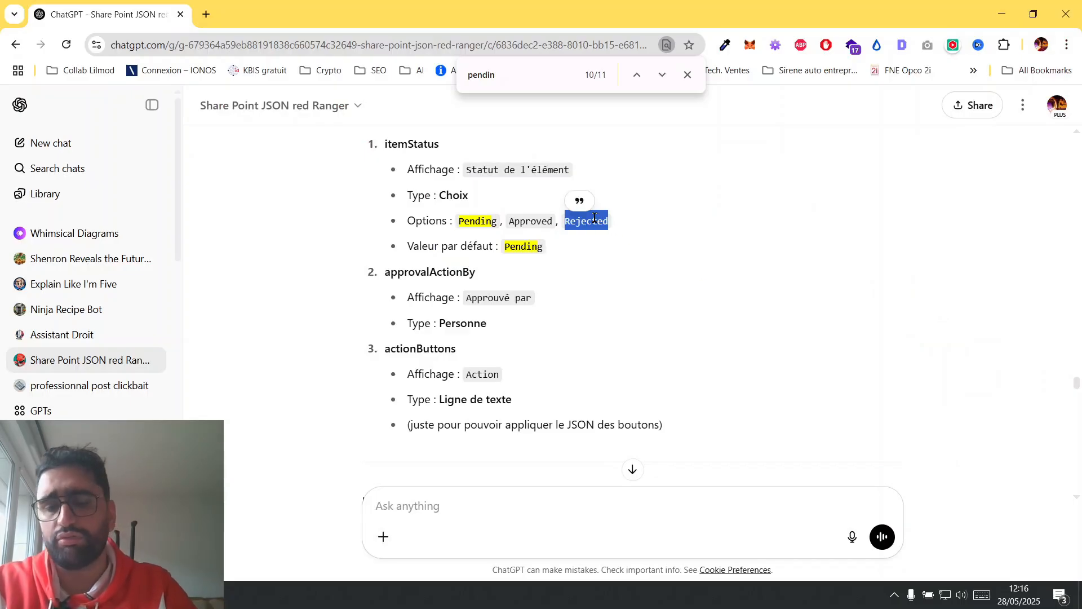
pyautogui.hotkey('alt', 'Tab')
pyautogui.click(936, 313)
pyautogui.hotkey('ctrl', 'v')
pyautogui.click(1029, 311)
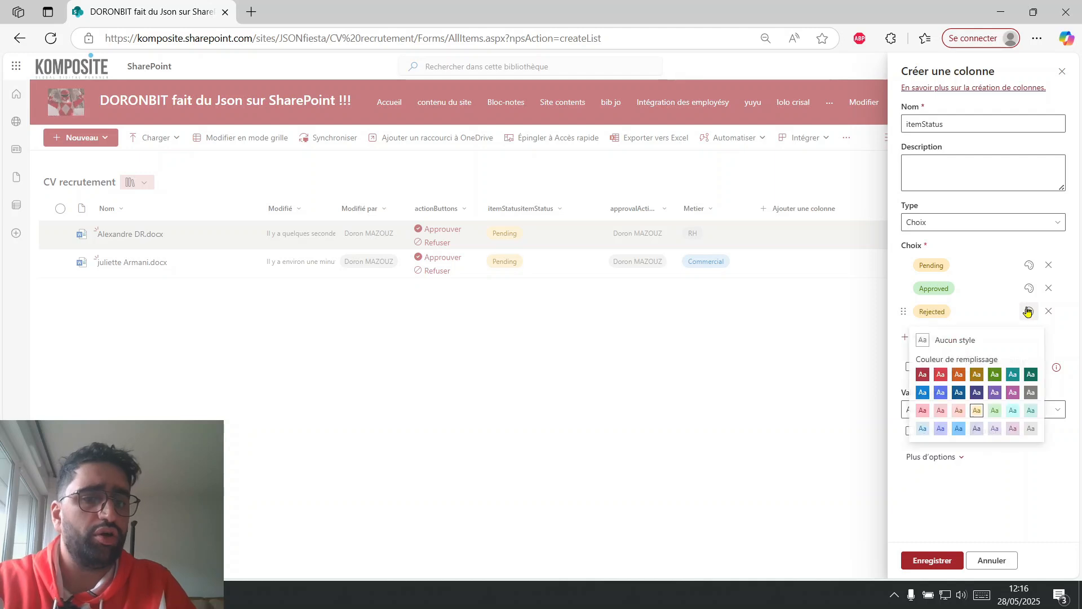
pyautogui.click(923, 412)
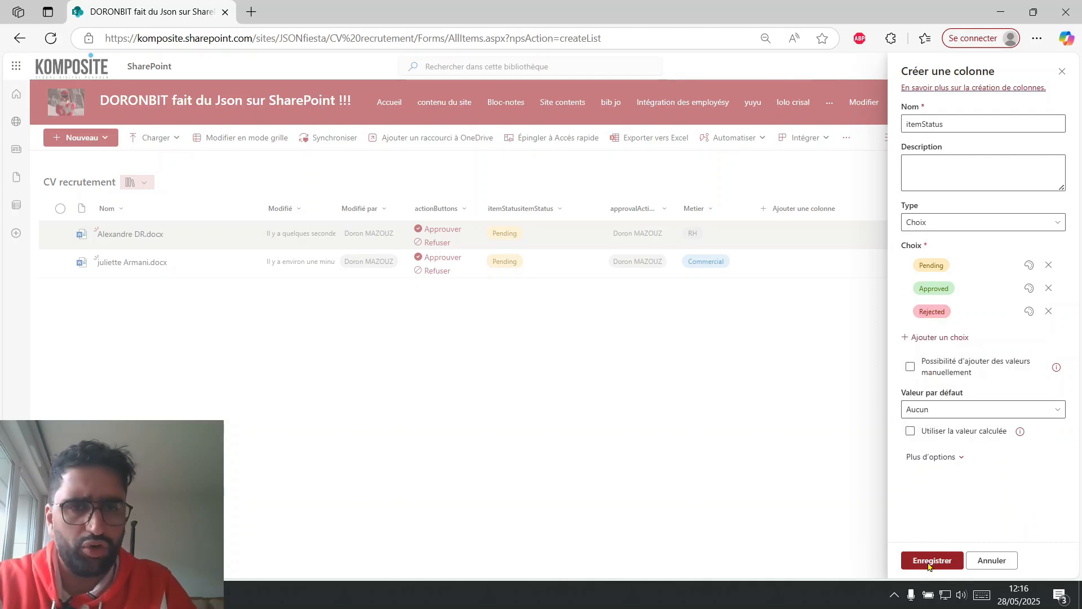
pyautogui.click(931, 561)
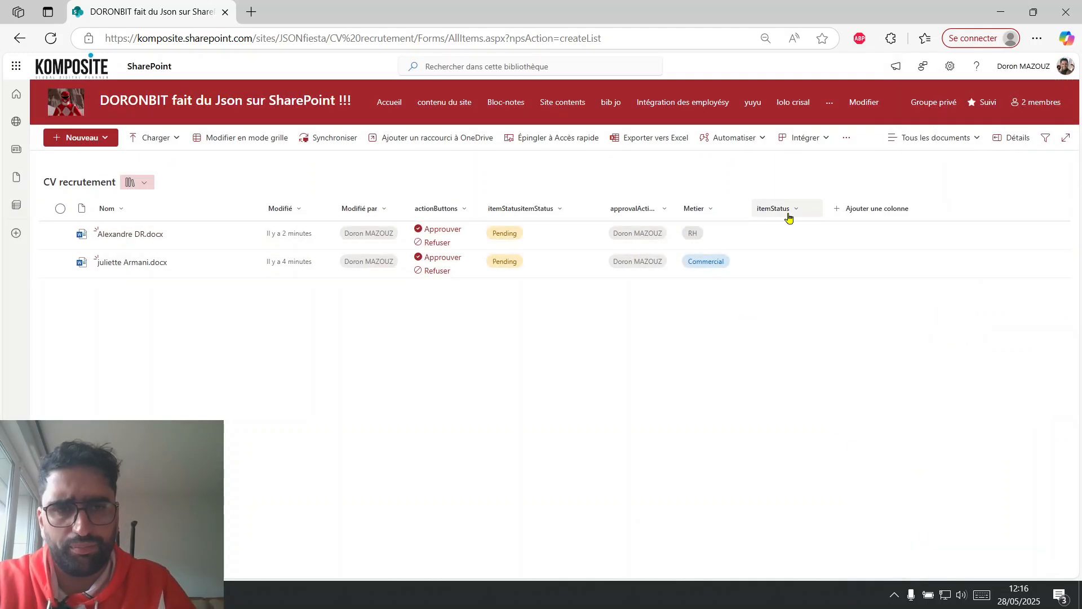
# Move the itemStatus column directly after actionButtons and hide the misnamed itemStatusitemStatus column from the view.
pyautogui.moveTo(788, 211); pyautogui.dragTo(497, 207)
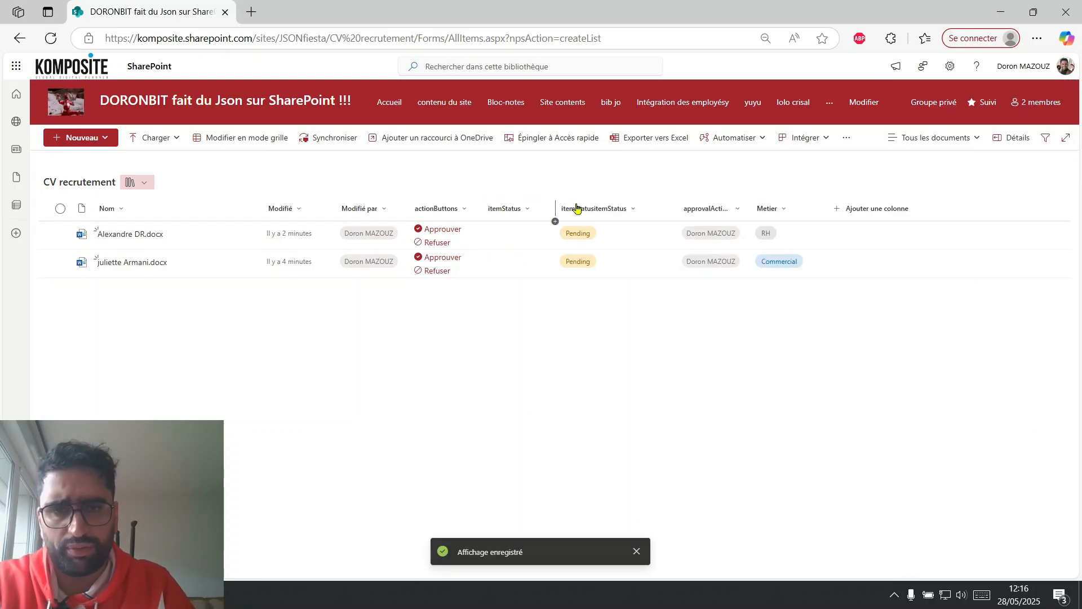
pyautogui.click(634, 210)
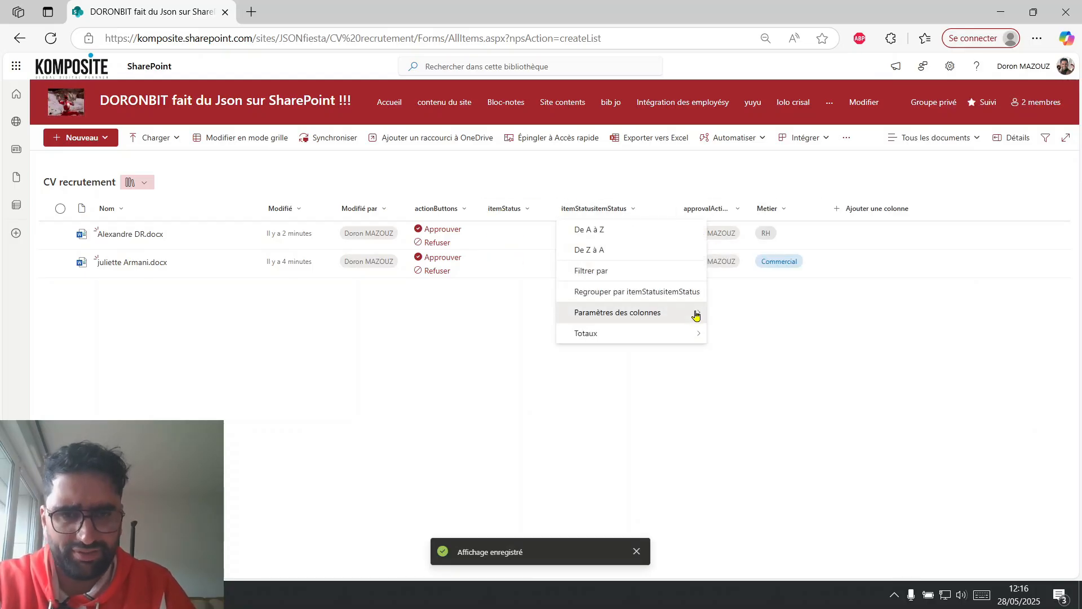
pyautogui.moveTo(695, 314)
pyautogui.click(747, 334)
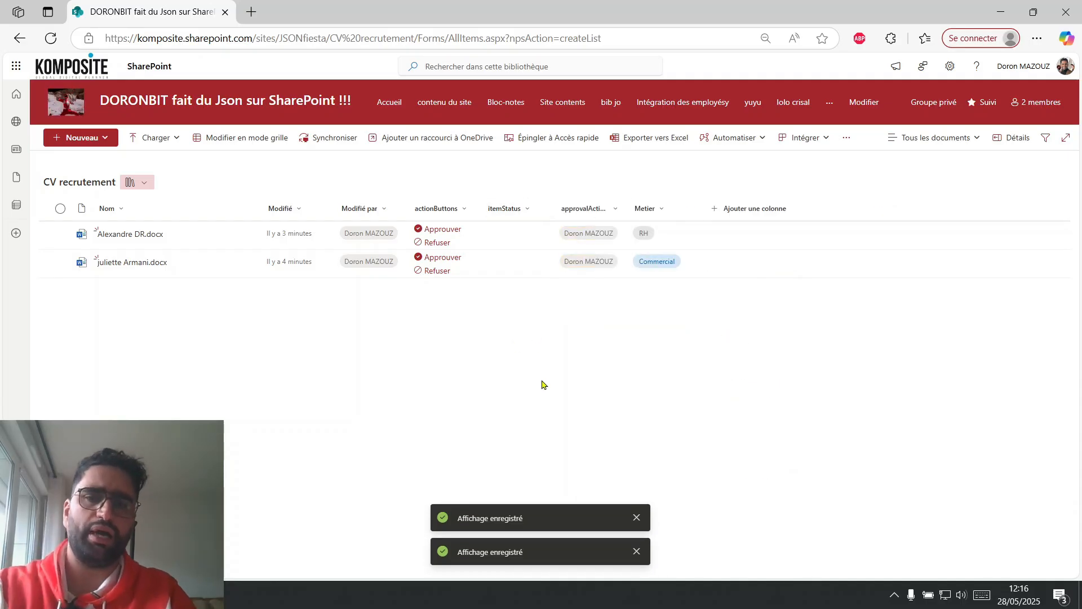
# Set Pending as the default value of the itemStatus column and save the column.
pyautogui.click(525, 210)
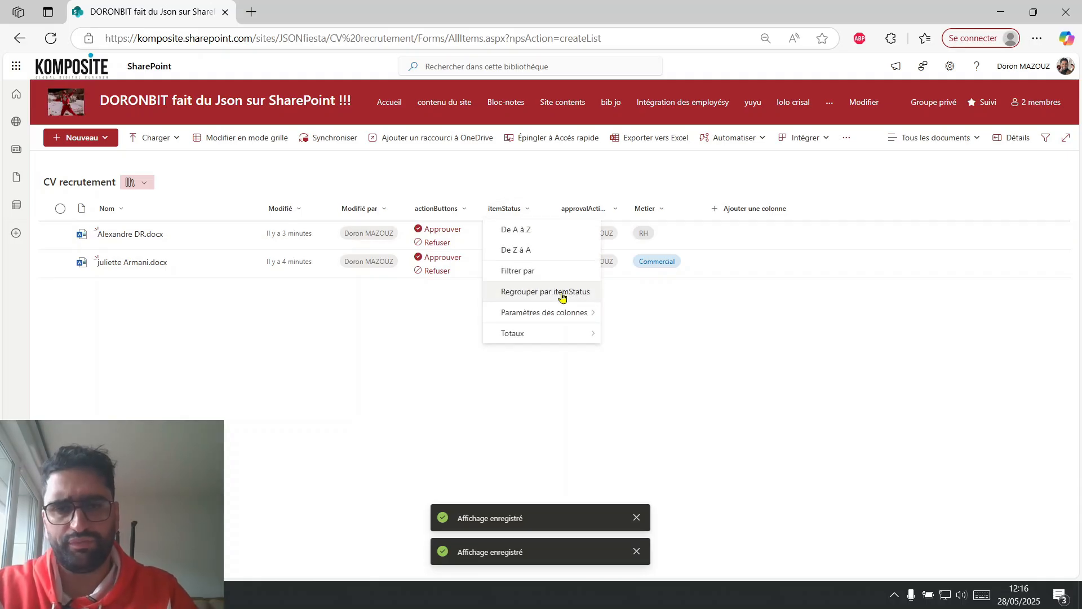
pyautogui.moveTo(575, 312)
pyautogui.click(620, 312)
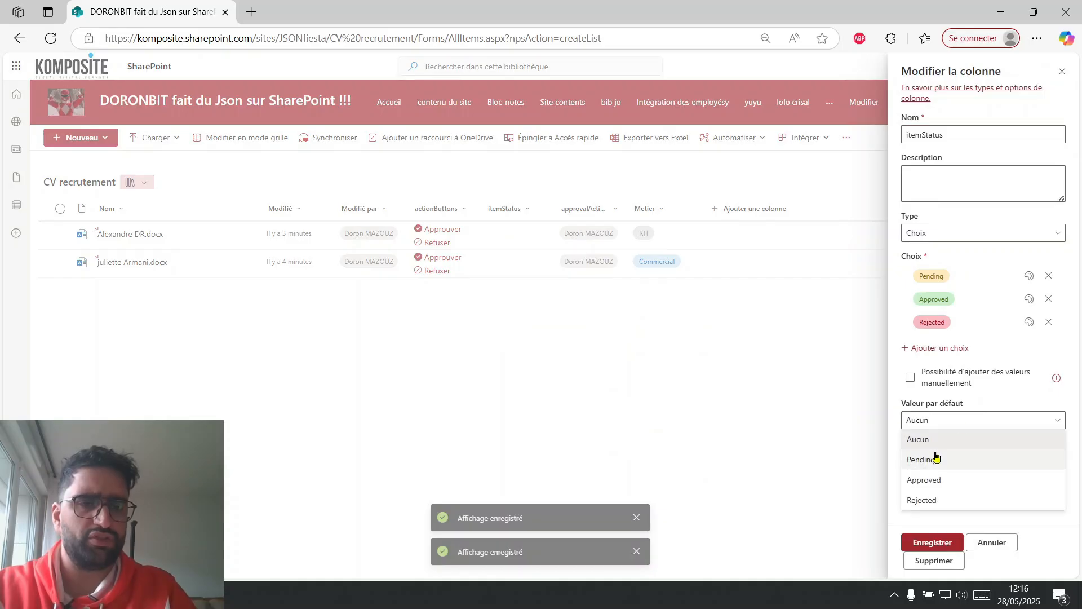
pyautogui.click(933, 458)
pyautogui.click(928, 545)
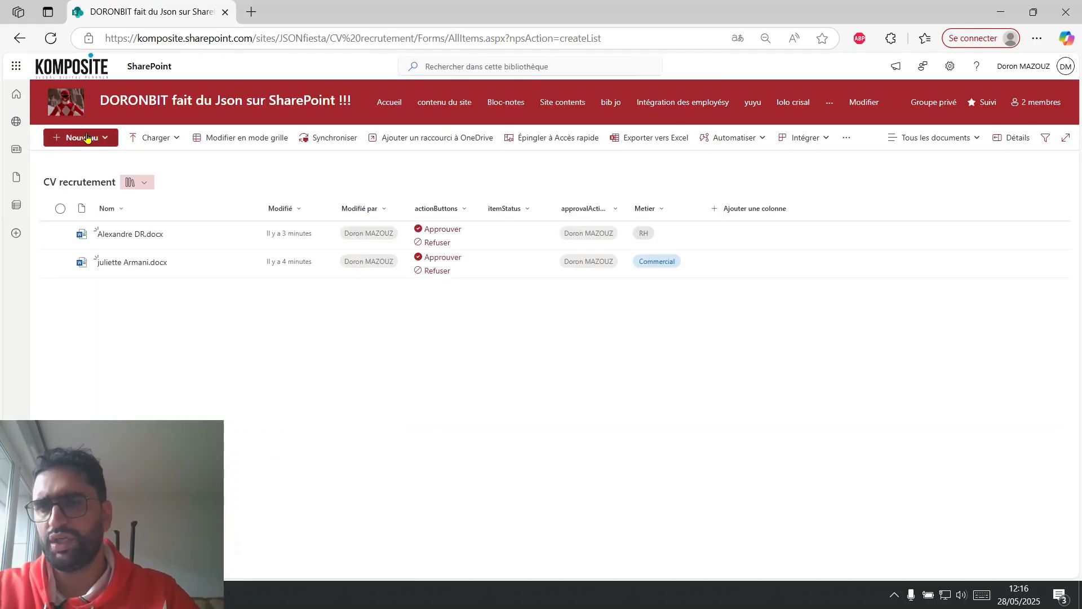
# Create a new Word document in the CV recrutement library, rename it with a candidate's full name and close it.
pyautogui.click(82, 138)
pyautogui.click(92, 181)
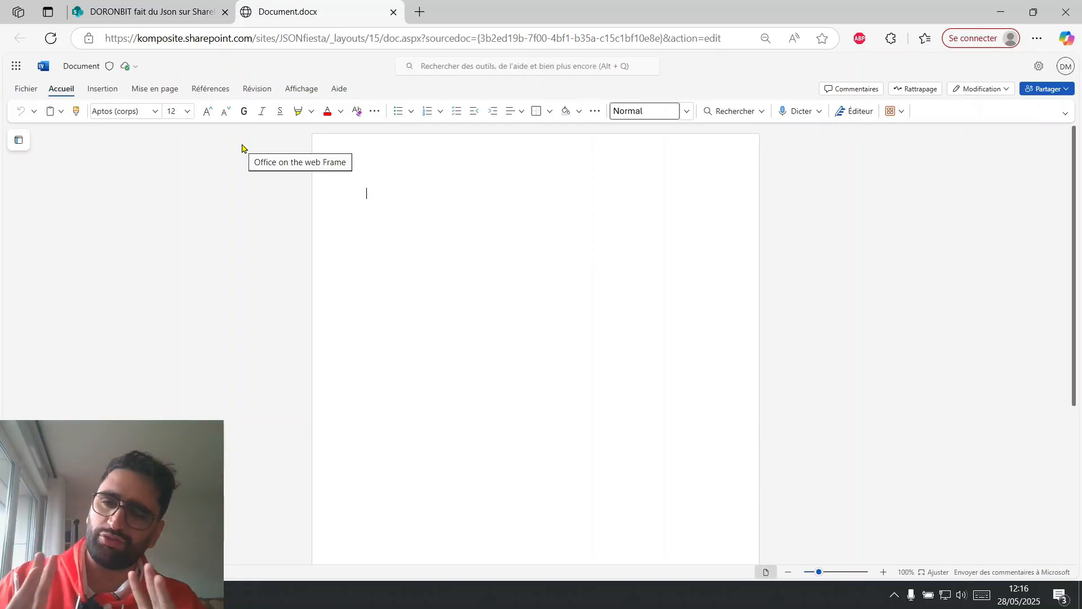
pyautogui.click(76, 67)
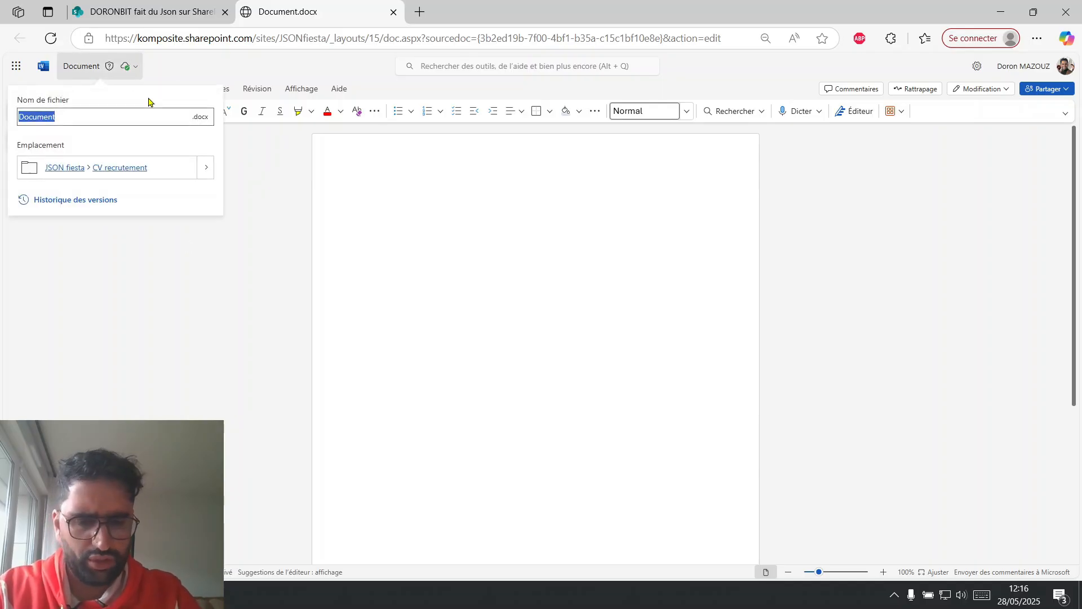
pyautogui.write('Seba')
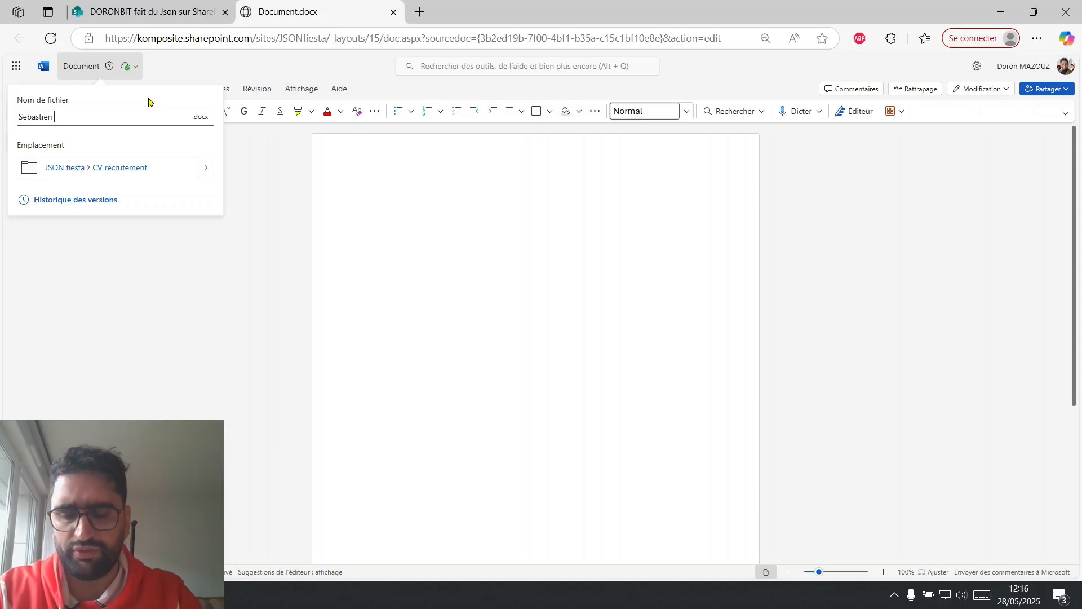
pyautogui.write('stien')
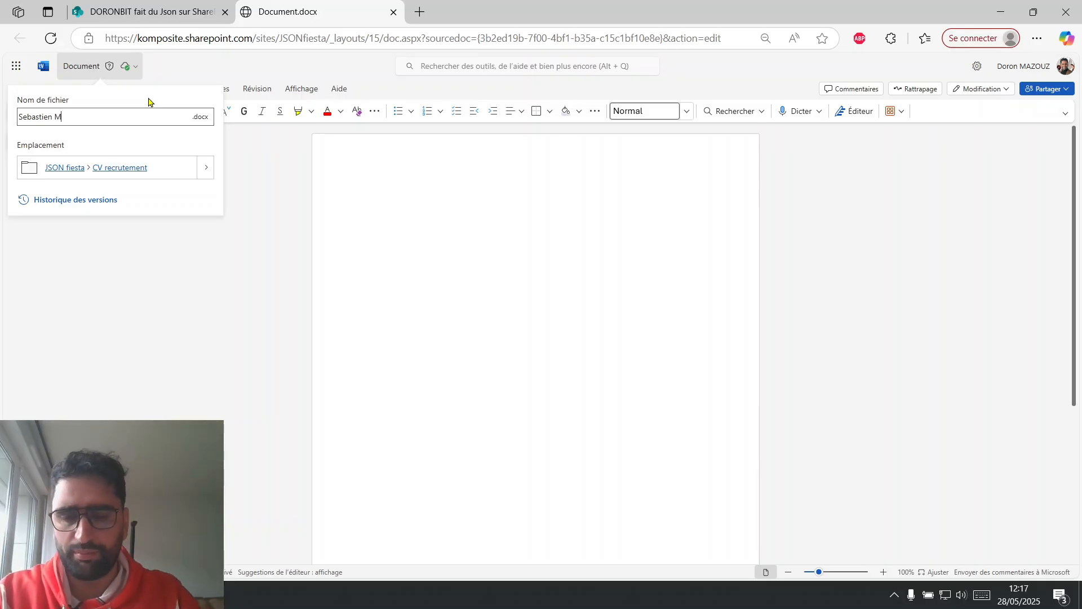
pyautogui.click(328, 275)
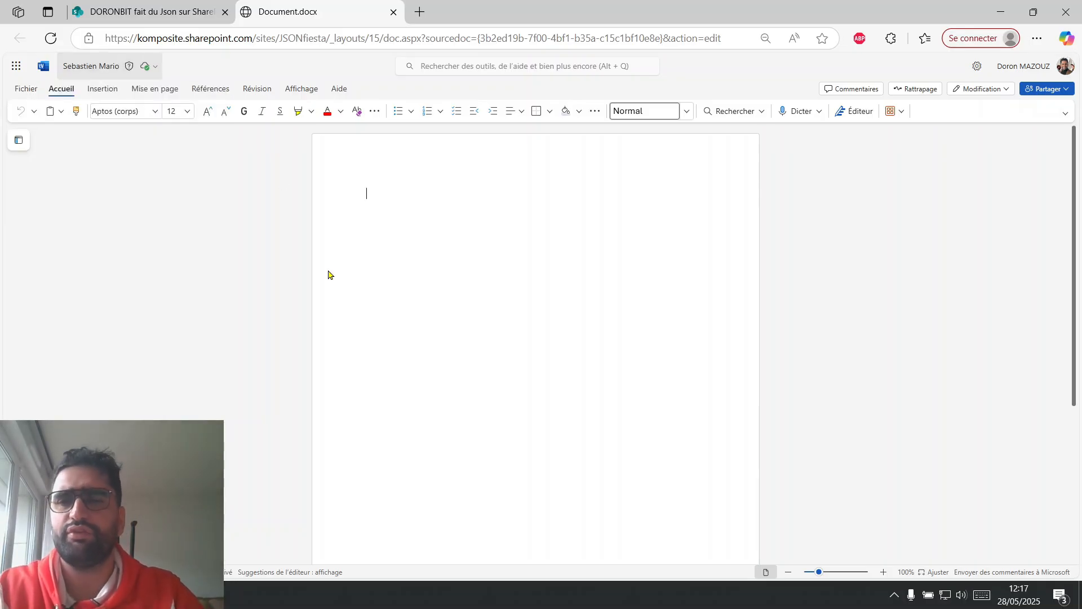
pyautogui.click(394, 11)
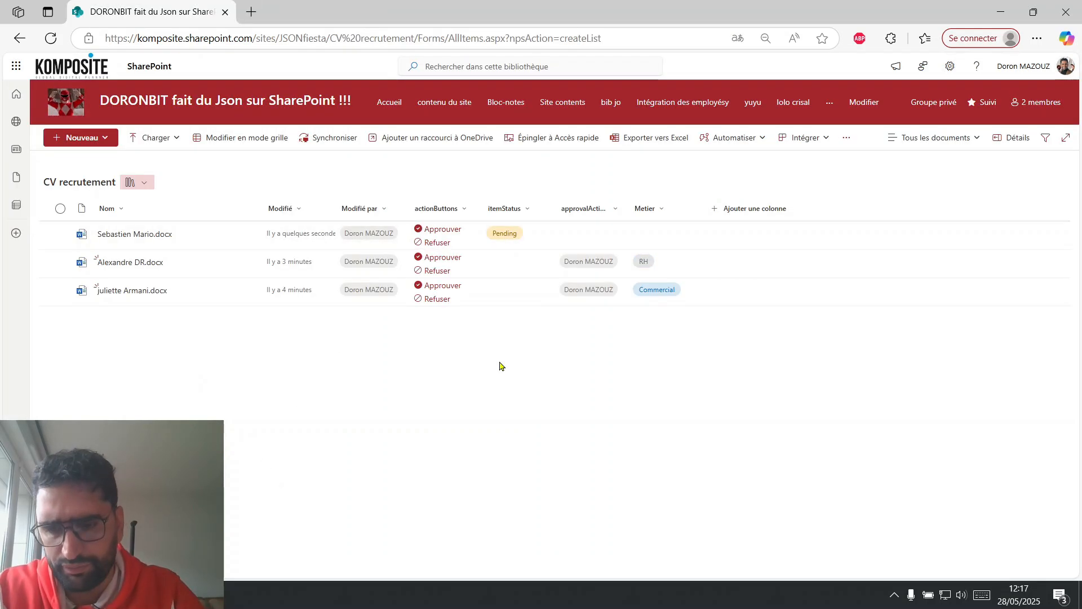
# Approve the newly created CV with its Approuver button and delete the two older CVs from the library.
pyautogui.click(443, 234)
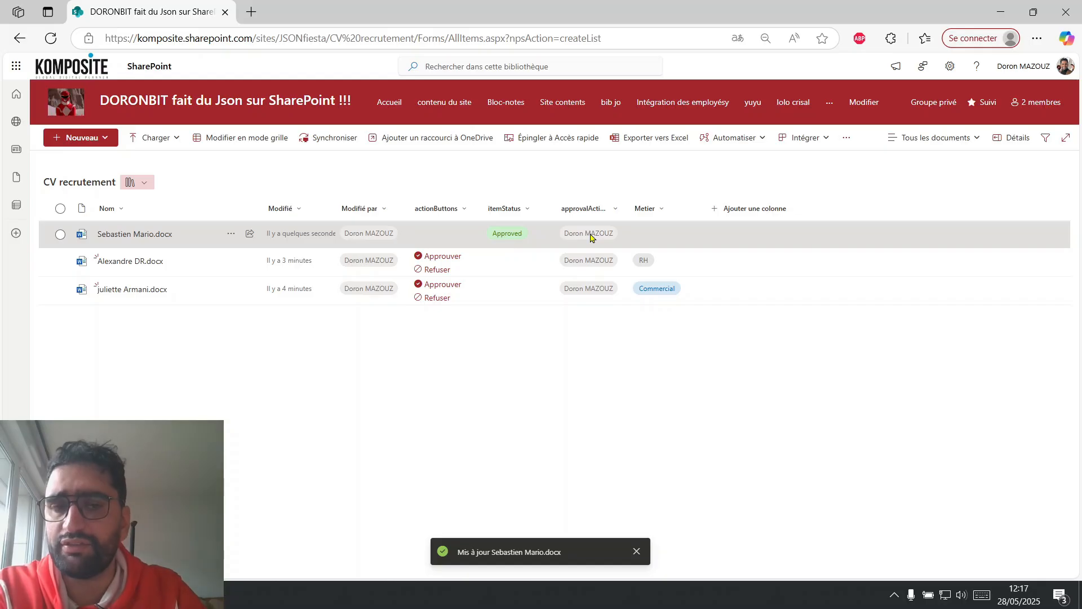
pyautogui.click(60, 261)
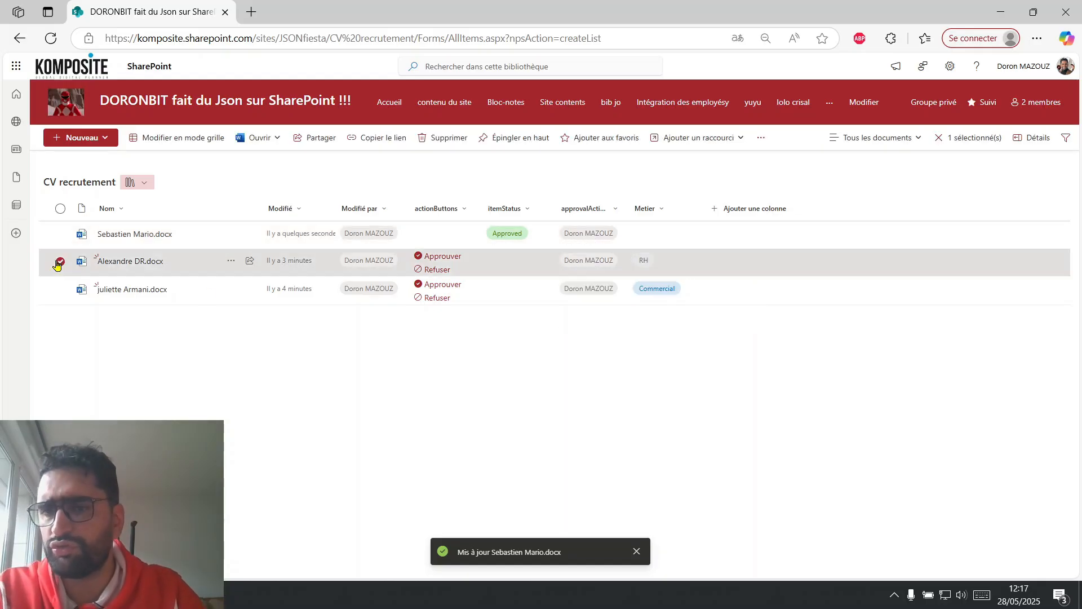
pyautogui.click(60, 290)
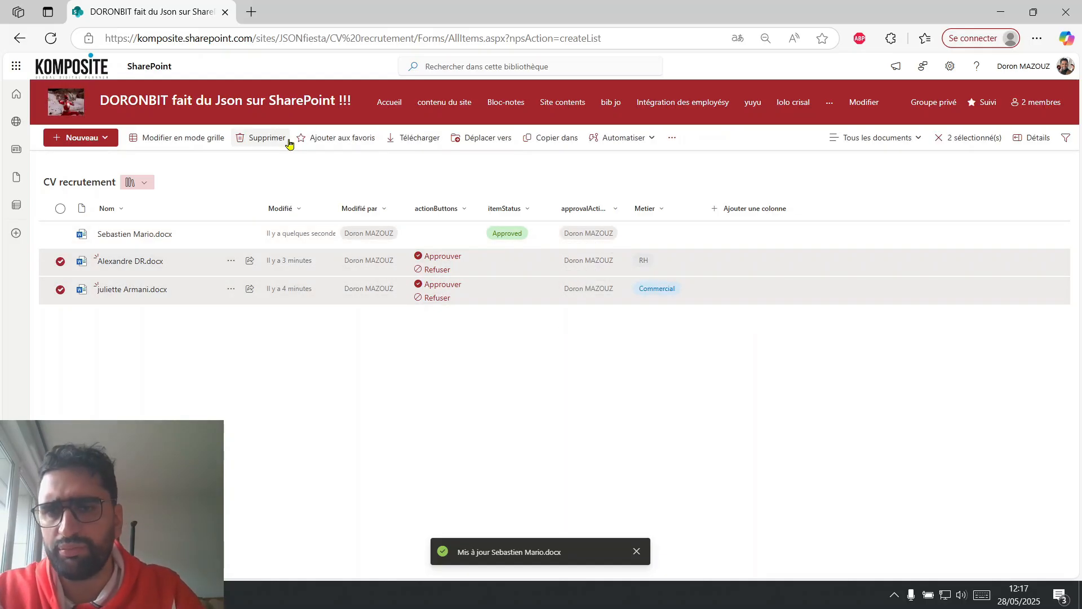
pyautogui.click(267, 138)
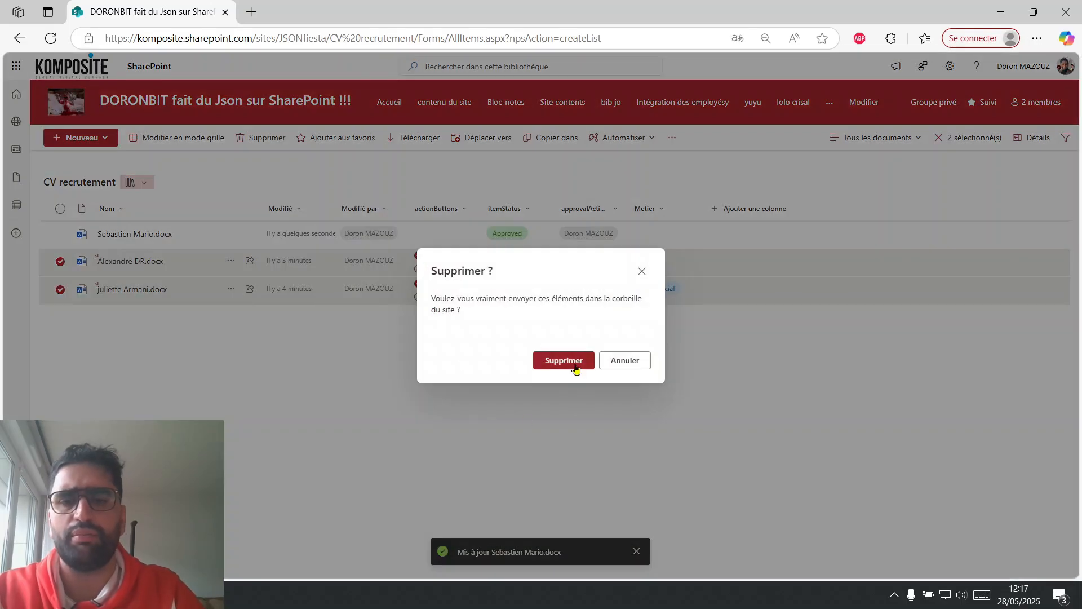
pyautogui.click(574, 364)
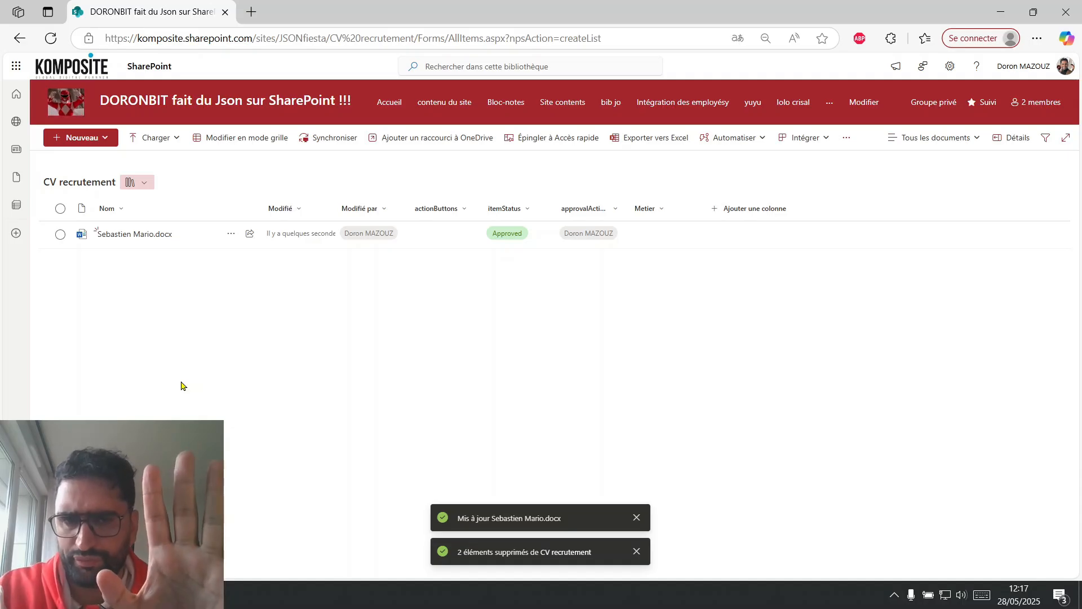
# Create another Word document in the library, name it with a second candidate's full name and close it.
pyautogui.click(89, 141)
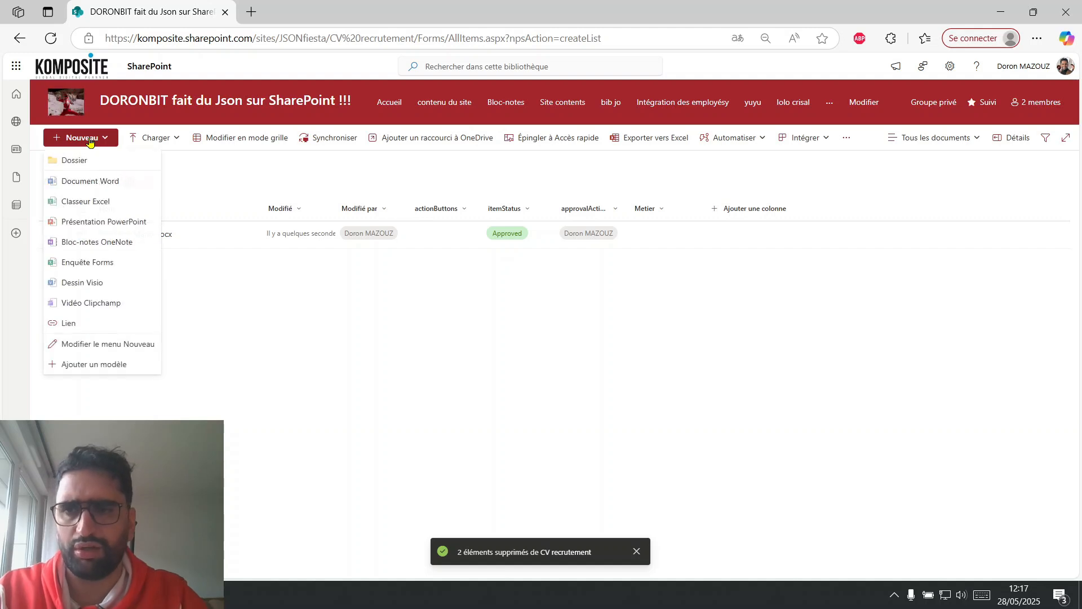
pyautogui.click(93, 185)
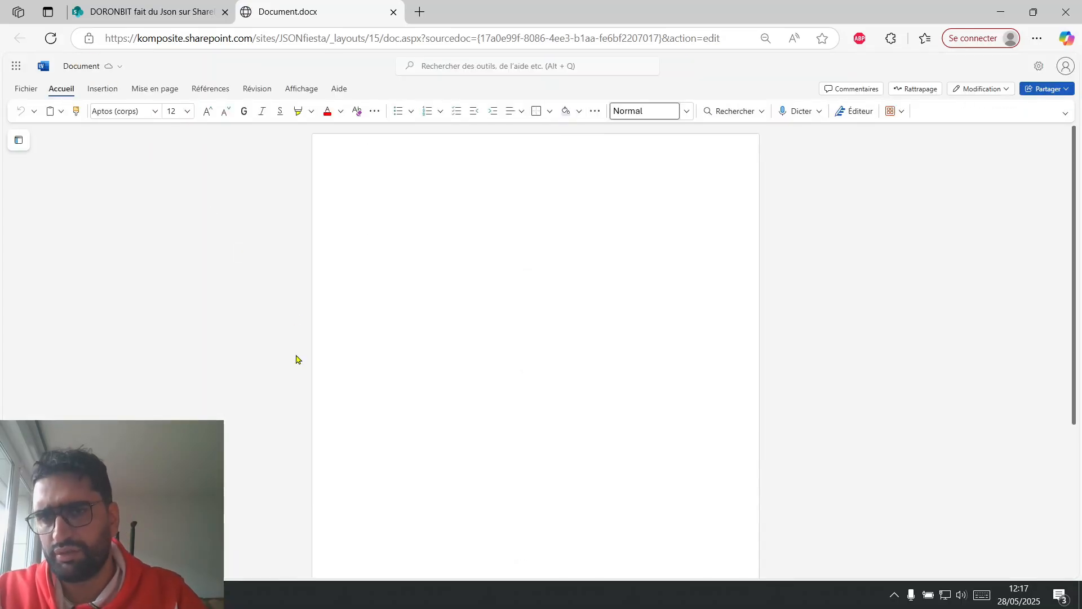
pyautogui.click(81, 67)
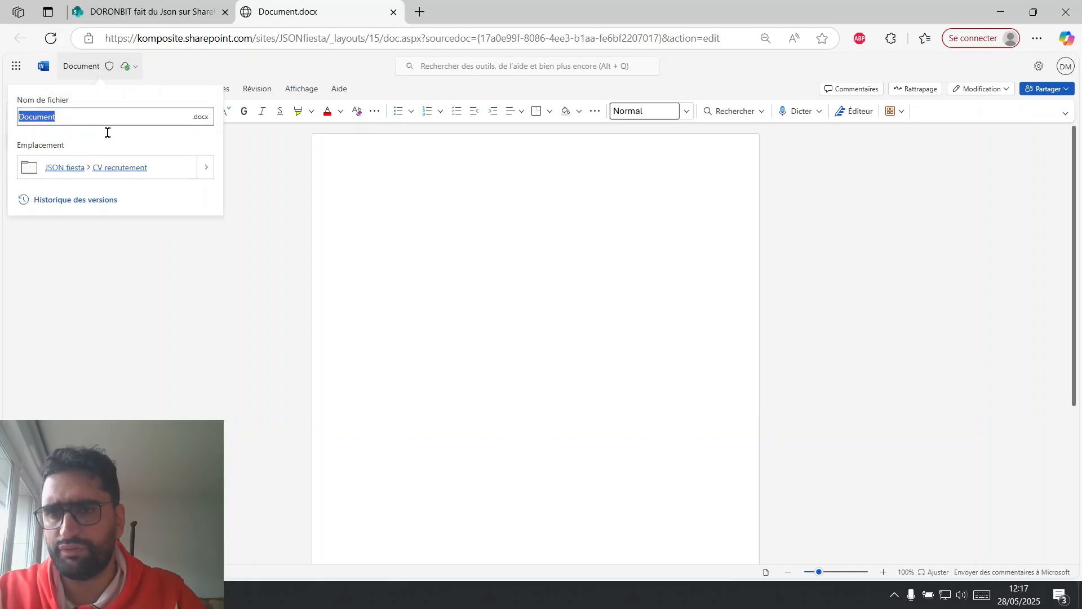
pyautogui.write('Chantal dupont')
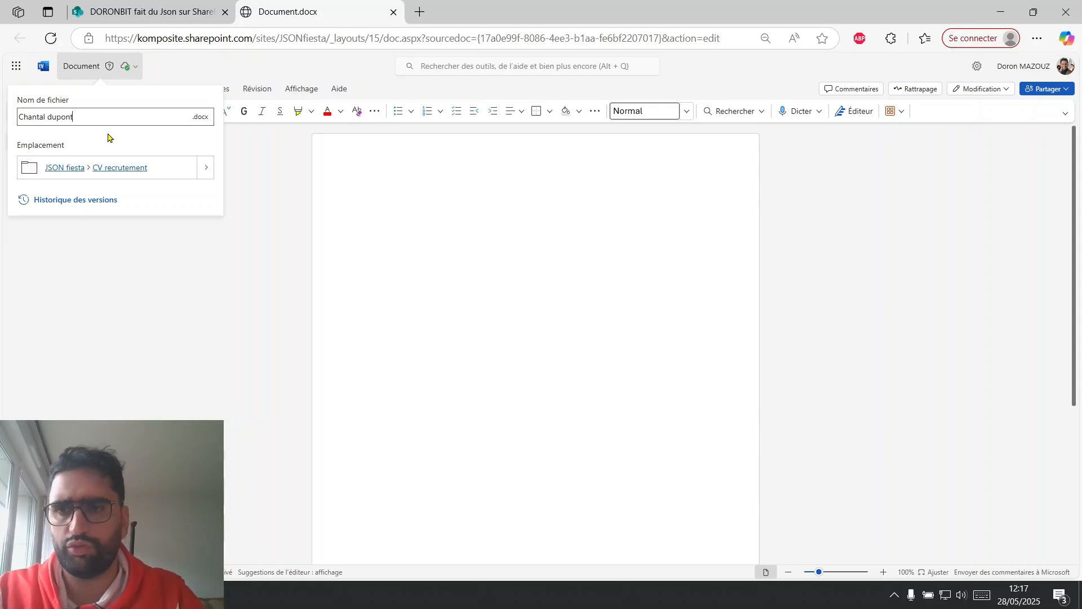
pyautogui.click(289, 235)
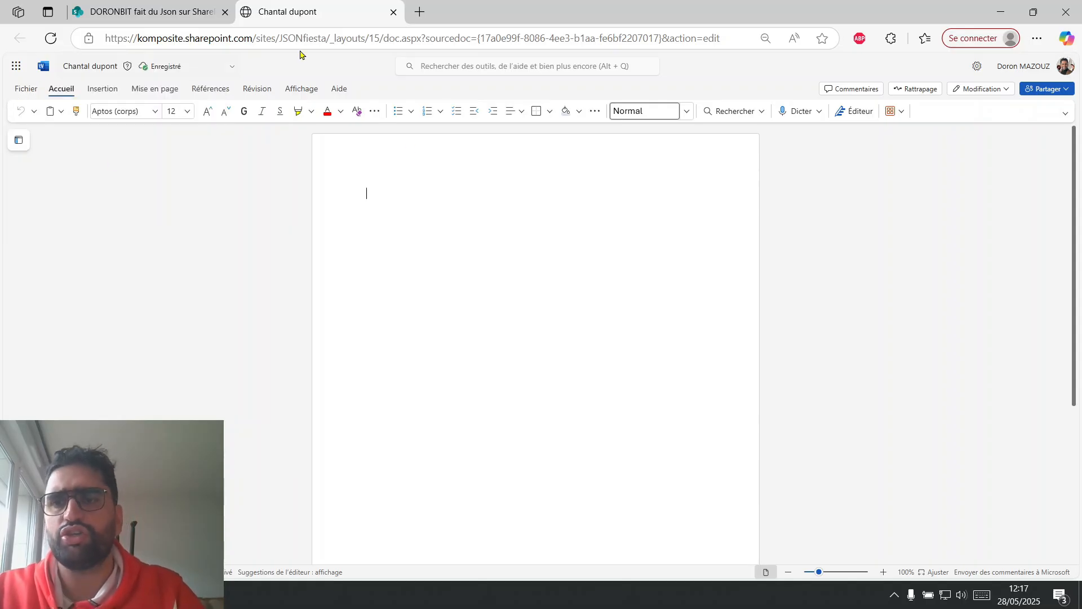
pyautogui.click(394, 12)
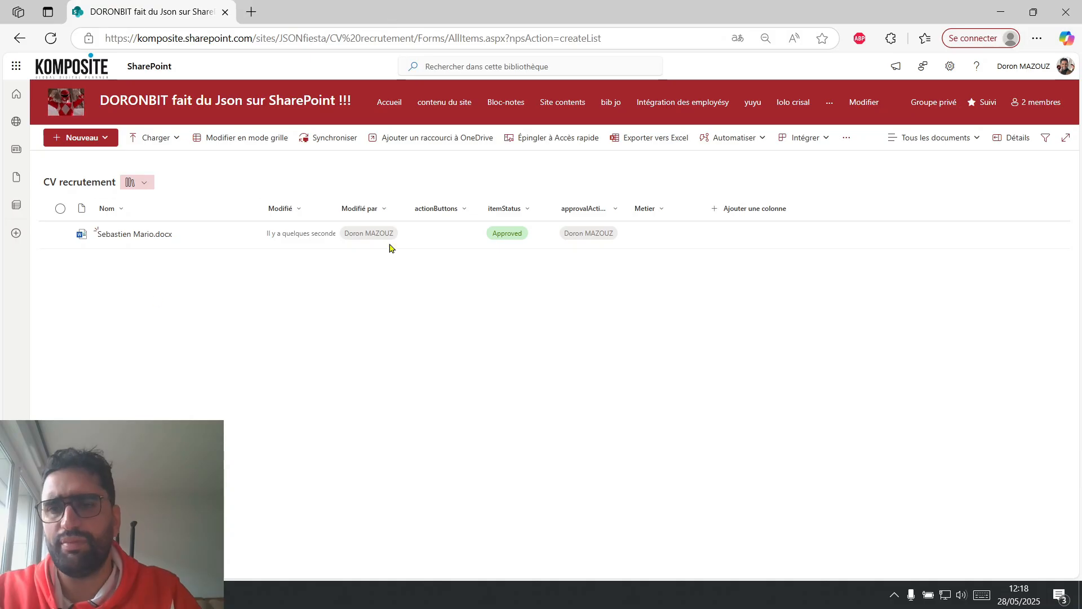
# In grid editing mode, set Metier to RH for the pending CV and Dev for the approved CV.
pyautogui.click(208, 138)
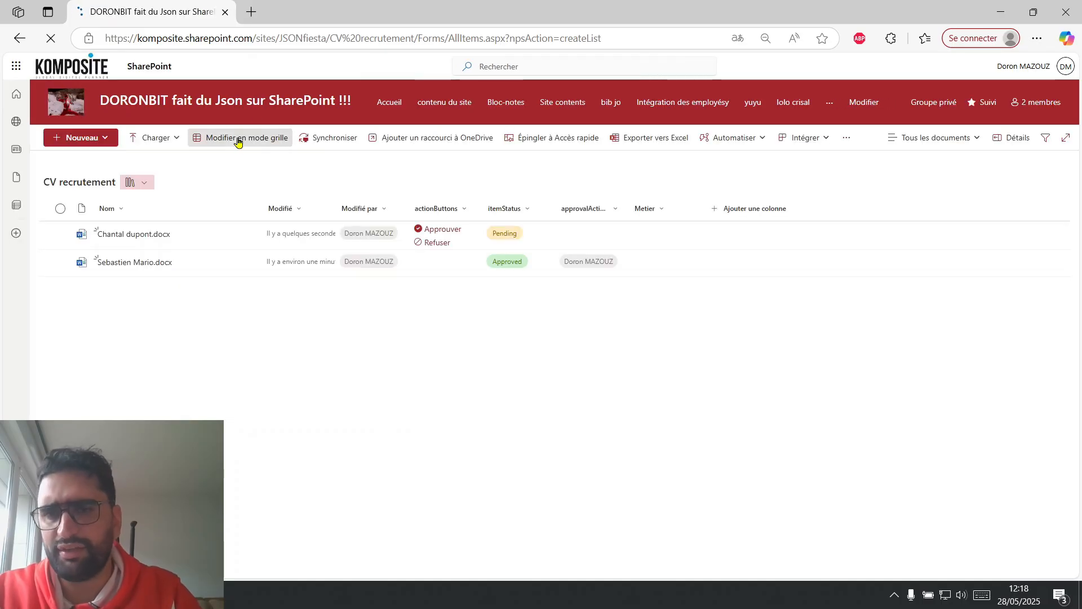
pyautogui.click(238, 140)
pyautogui.click(669, 241)
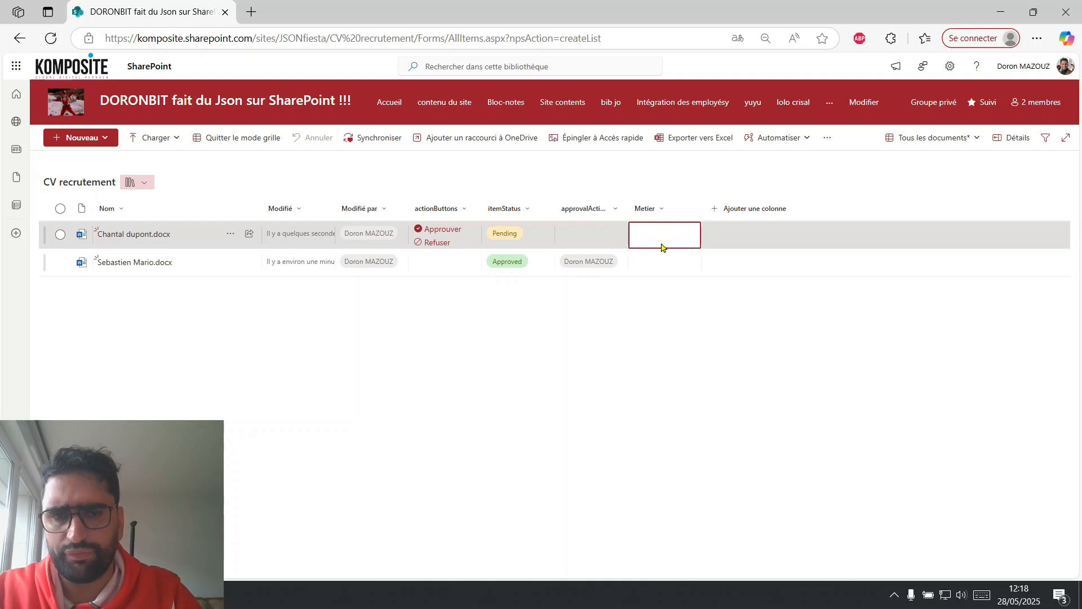
pyautogui.click(662, 247)
pyautogui.click(653, 268)
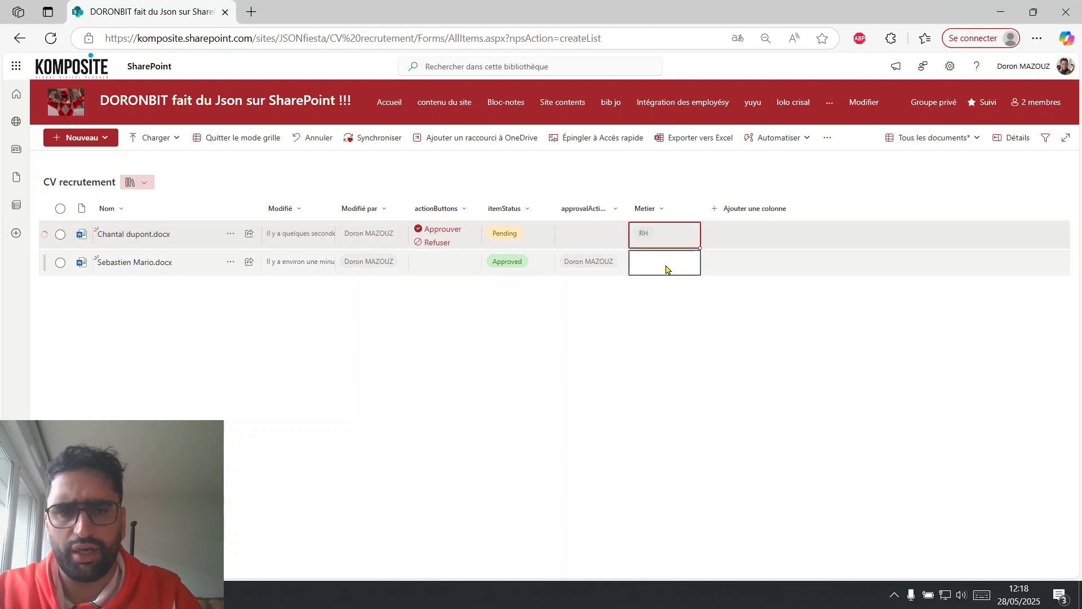
pyautogui.click(661, 265)
pyautogui.click(668, 262)
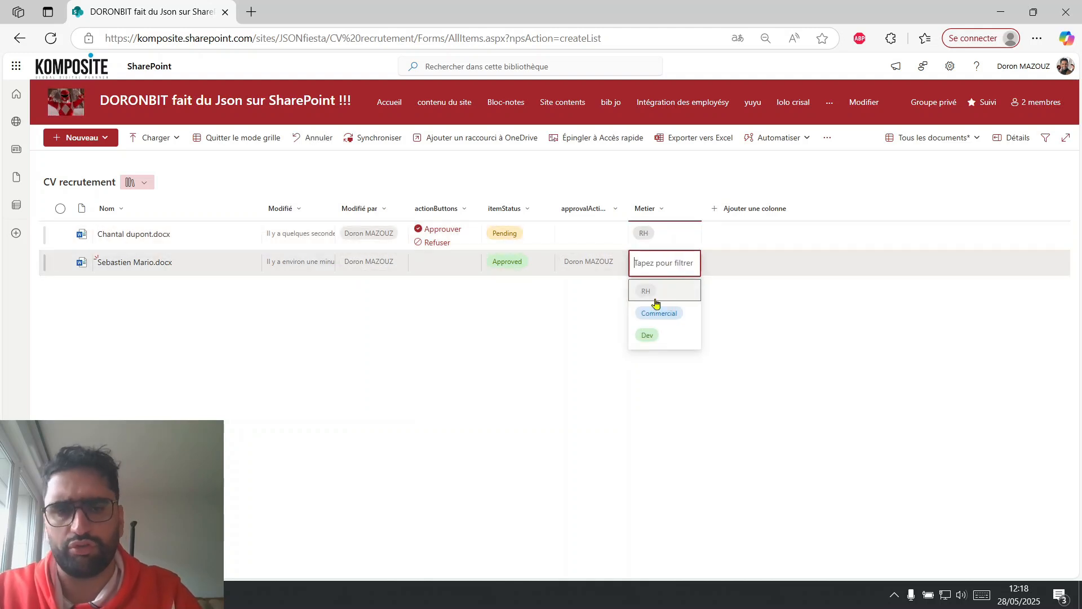
pyautogui.click(648, 335)
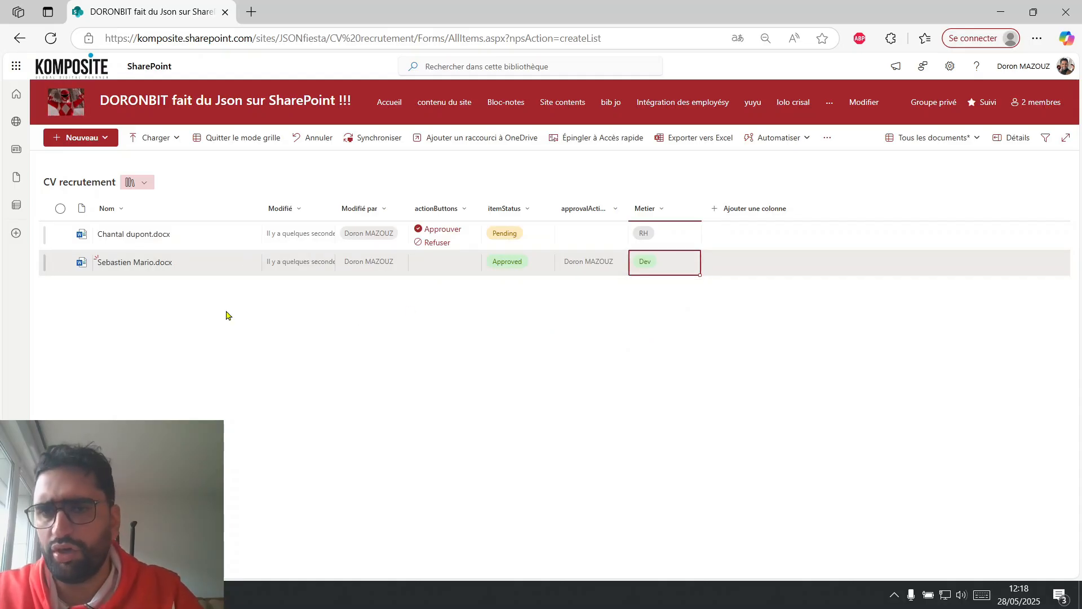
pyautogui.click(241, 139)
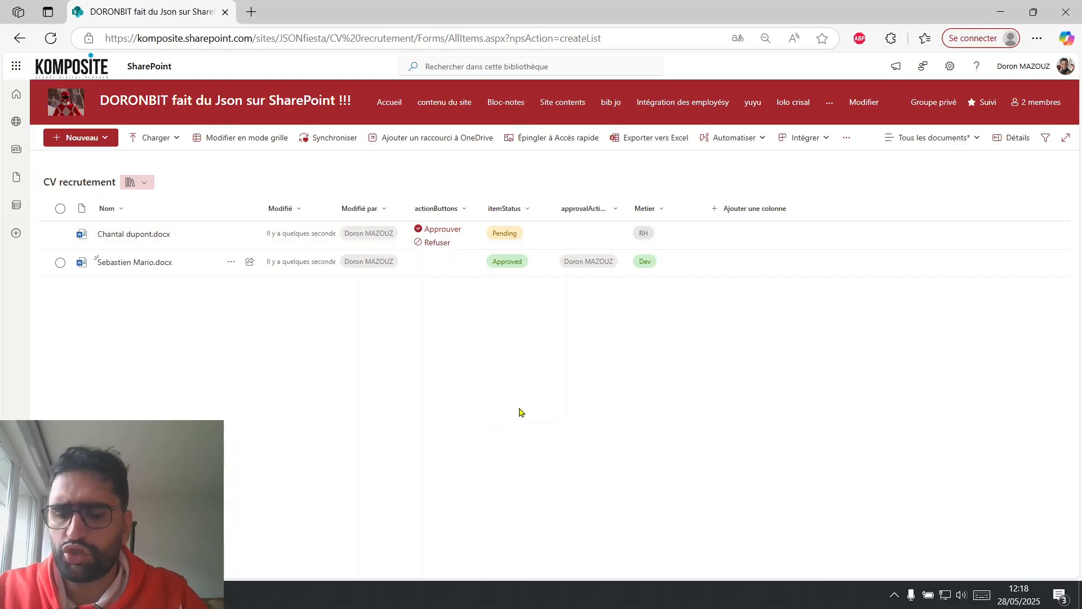
# Capture the actionButtons column with its Approuver and Refuser buttons and paste the image into the Share Point JSON red Ranger chat in Chrome.
pyautogui.press('super+shift+s')
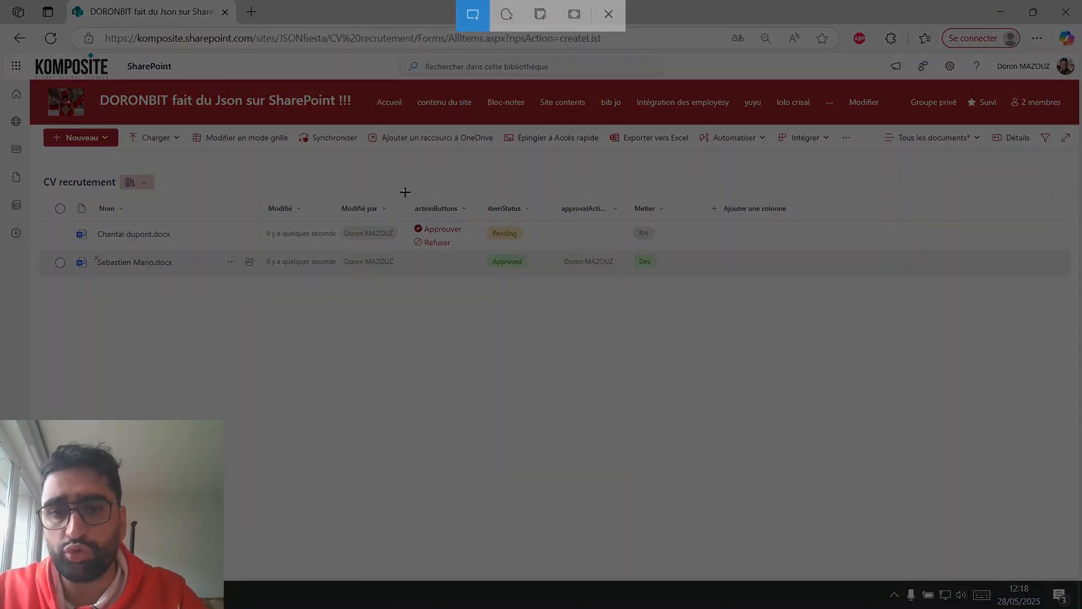
pyautogui.moveTo(404, 191); pyautogui.dragTo(473, 260)
pyautogui.hotkey('alt', 'Tab')
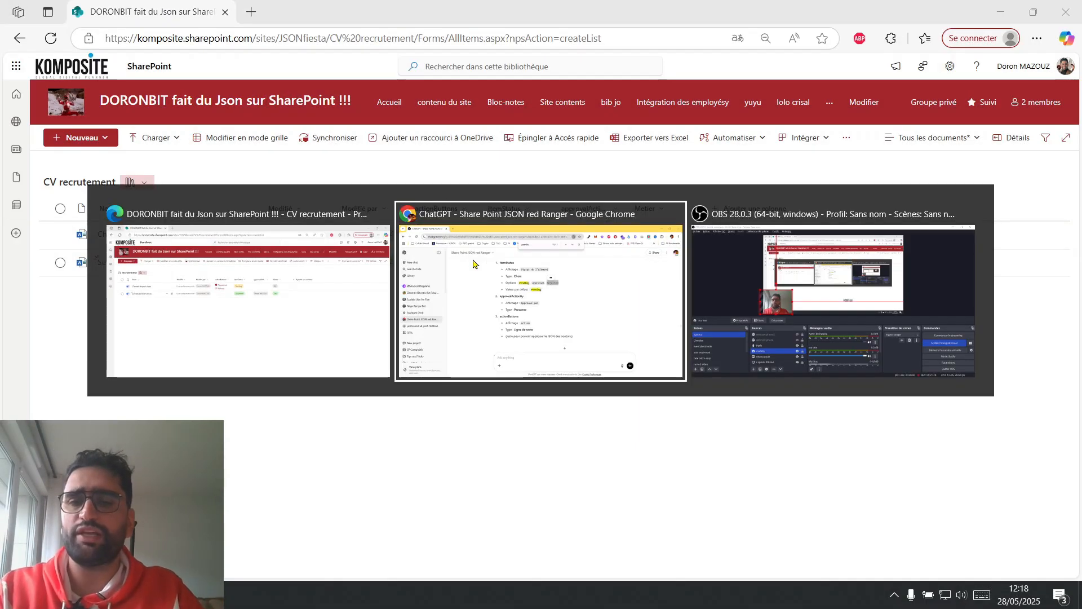
pyautogui.click(499, 510)
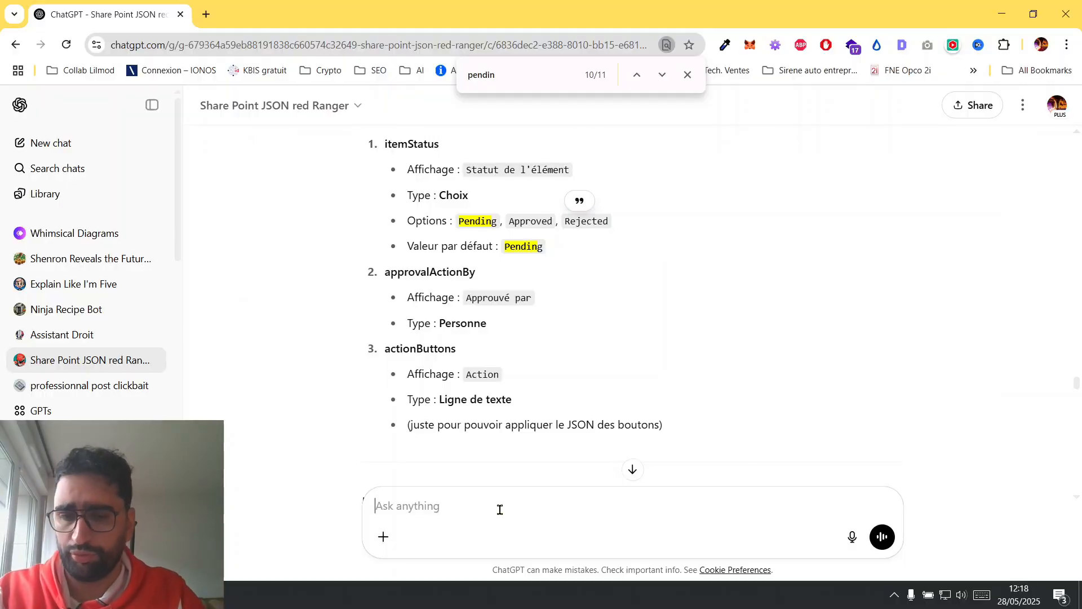
pyautogui.hotkey('ctrl', 'v')
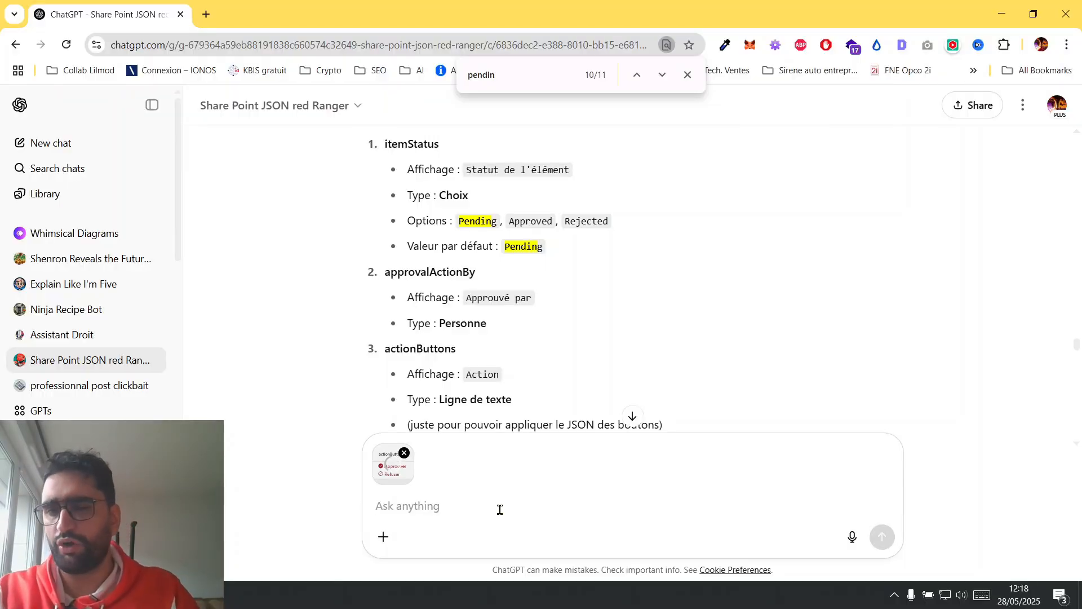
# Send the message "je trouve ça pas mal mais j'ai envie d'embellir les boutons qu'est-ce que tu propose ?" with the pasted image.
pyautogui.write("j'ai ")
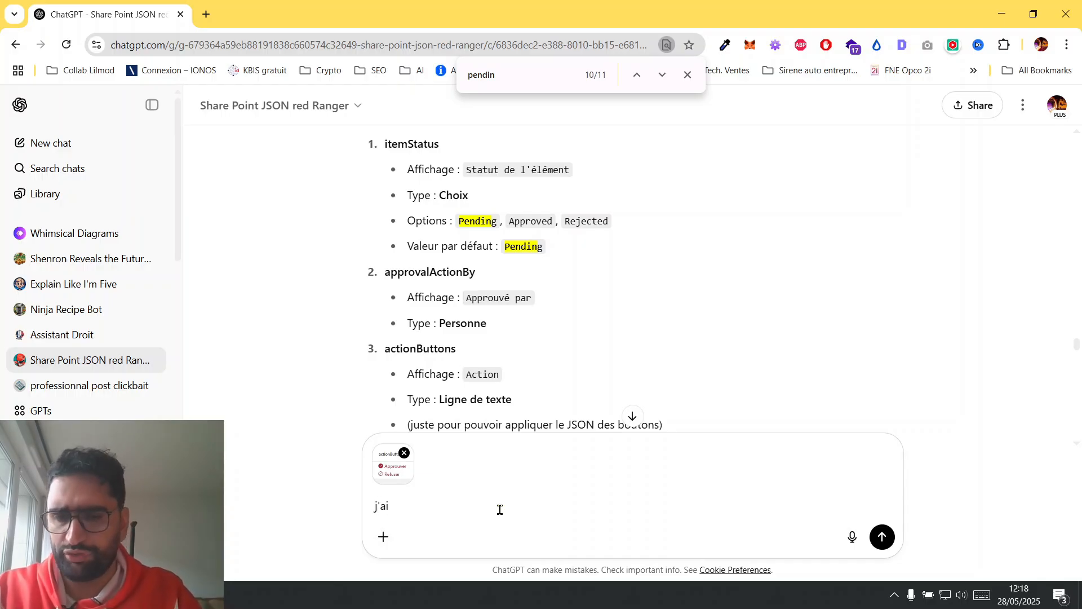
pyautogui.write('ouve ')
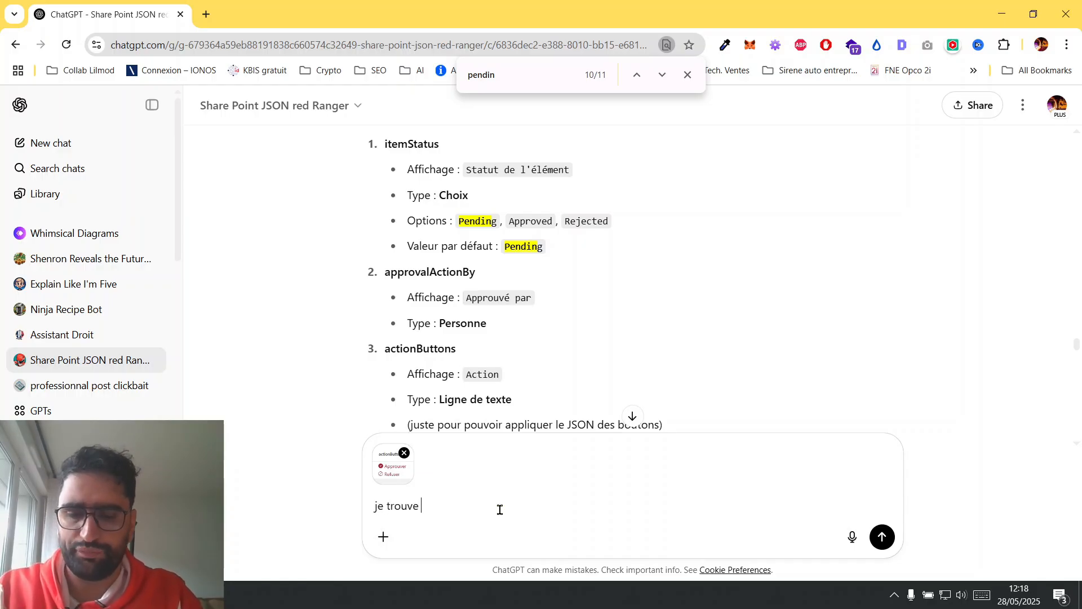
pyautogui.write('ça pas mal mais')
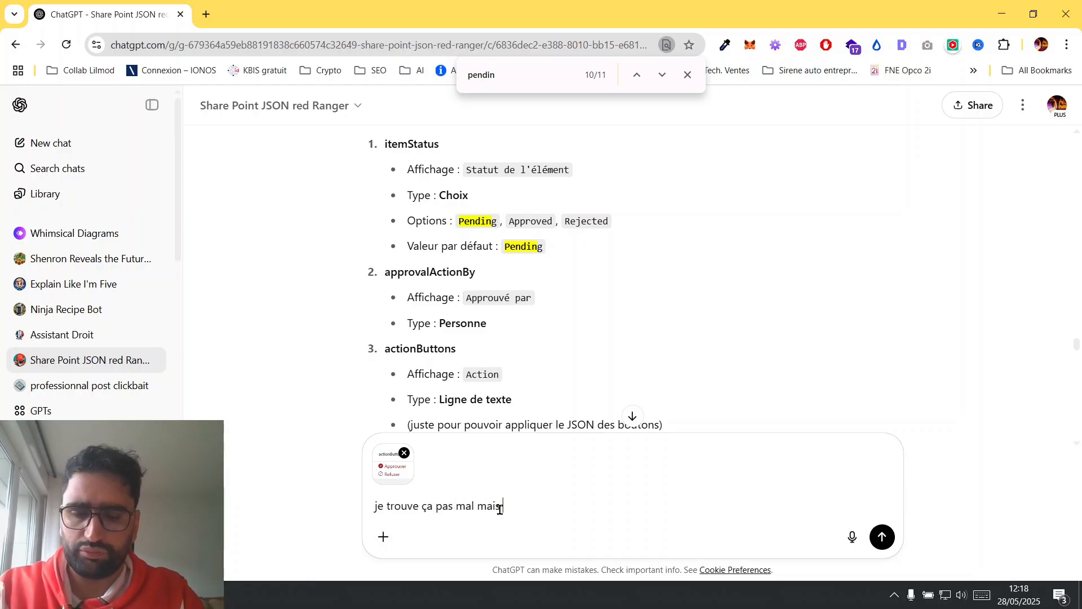
pyautogui.write(" j'ai envie d'embellir")
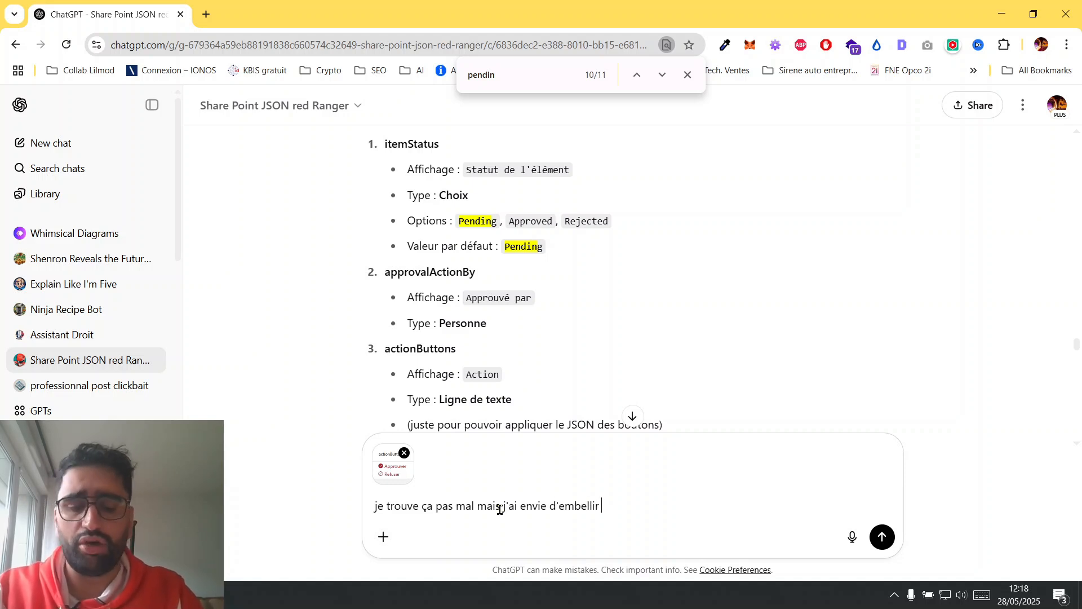
pyautogui.write(' les boutons que')
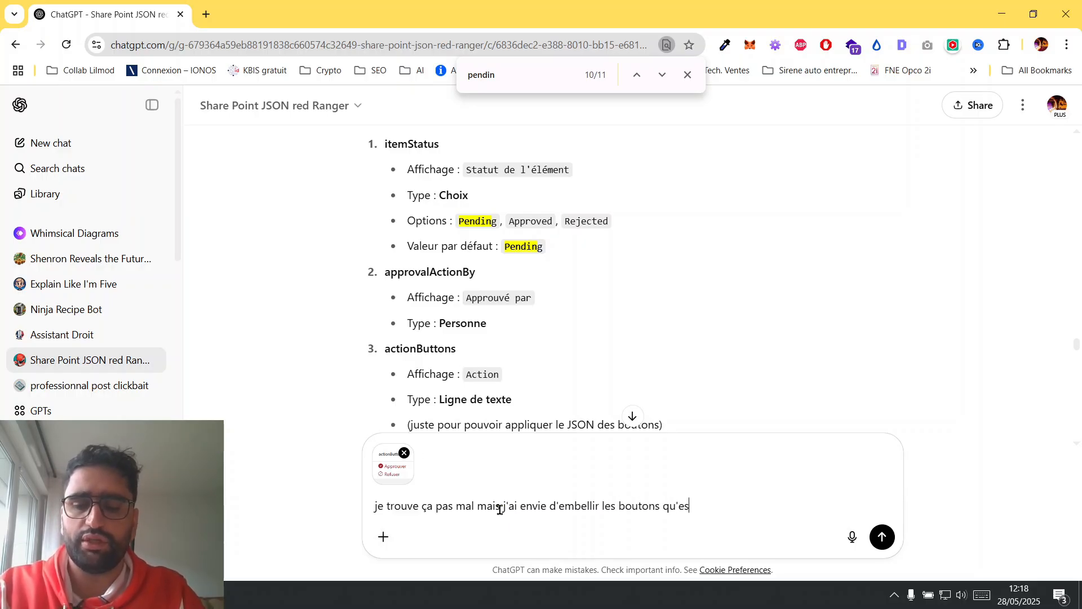
pyautogui.write('st-ce que tu propose ?')
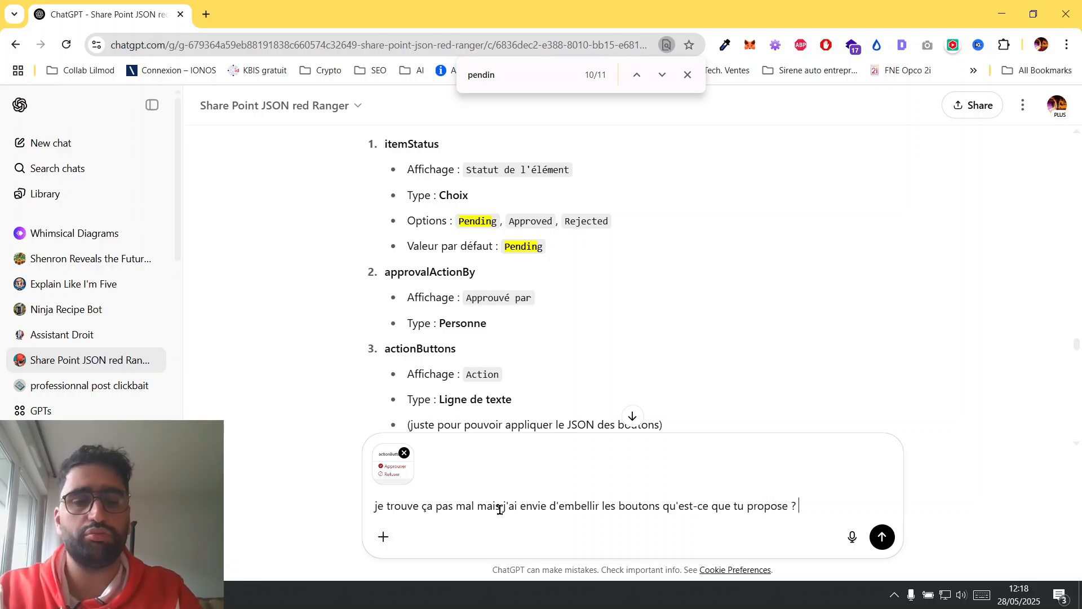
pyautogui.press('Return')
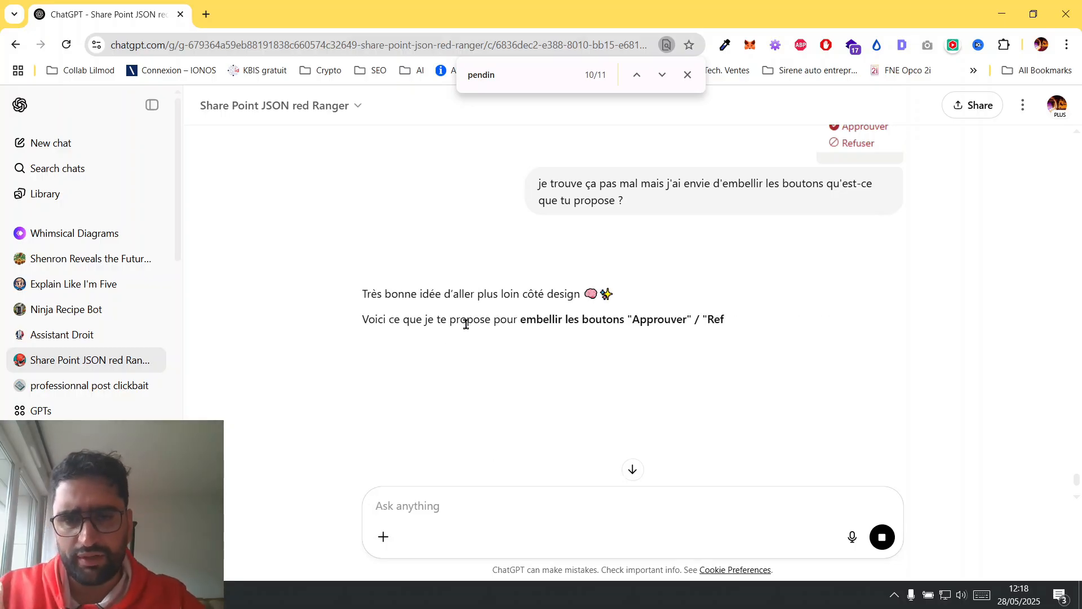
# Read through the proposed visual improvements for the Approuver and Refuser buttons and the style versions offered.
pyautogui.moveTo(403, 320); pyautogui.dragTo(744, 319)
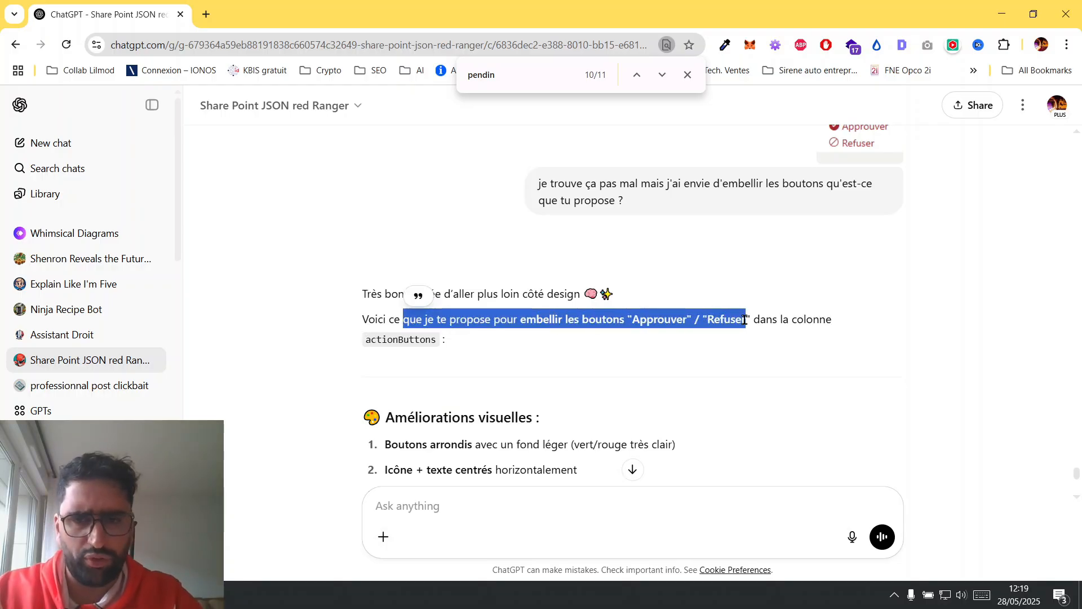
pyautogui.scroll(-2, 745, 320)
pyautogui.scroll(-2, 390, 346)
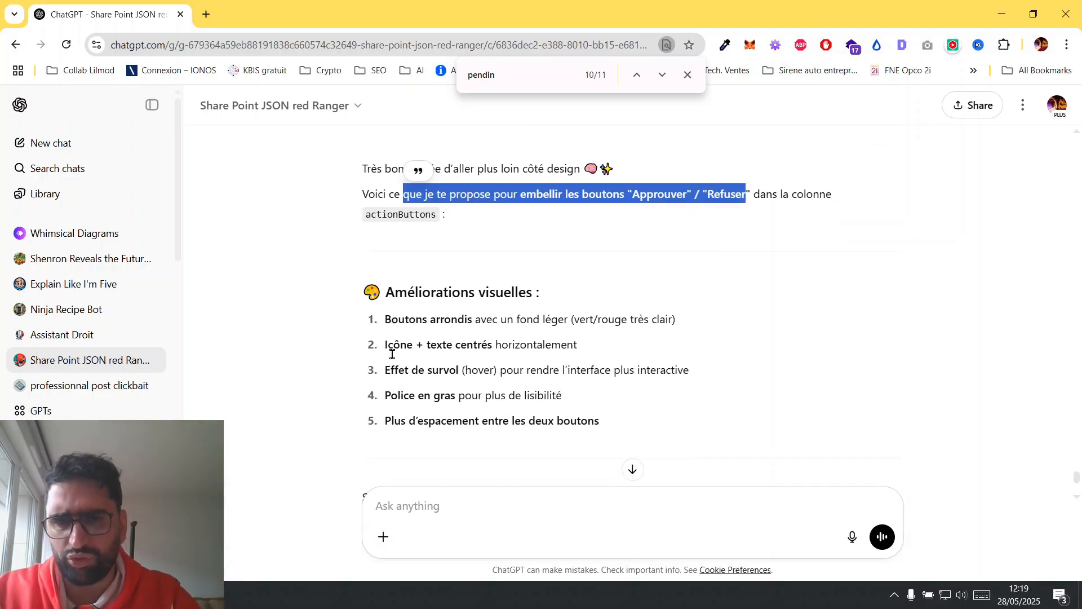
pyautogui.scroll(-1, 392, 354)
pyautogui.moveTo(387, 257); pyautogui.dragTo(614, 259)
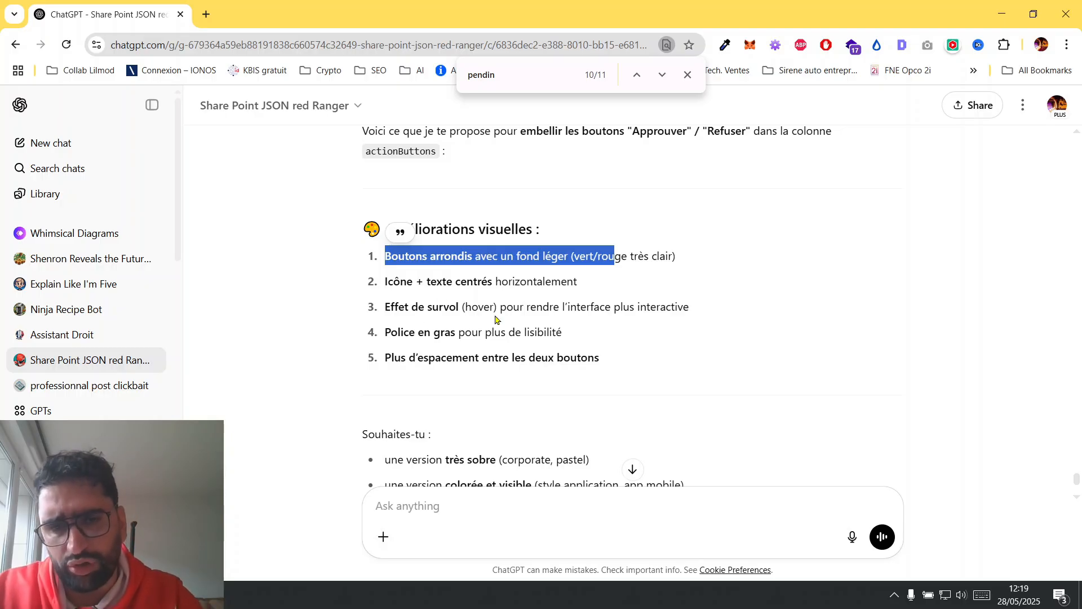
pyautogui.moveTo(472, 307); pyautogui.dragTo(506, 308)
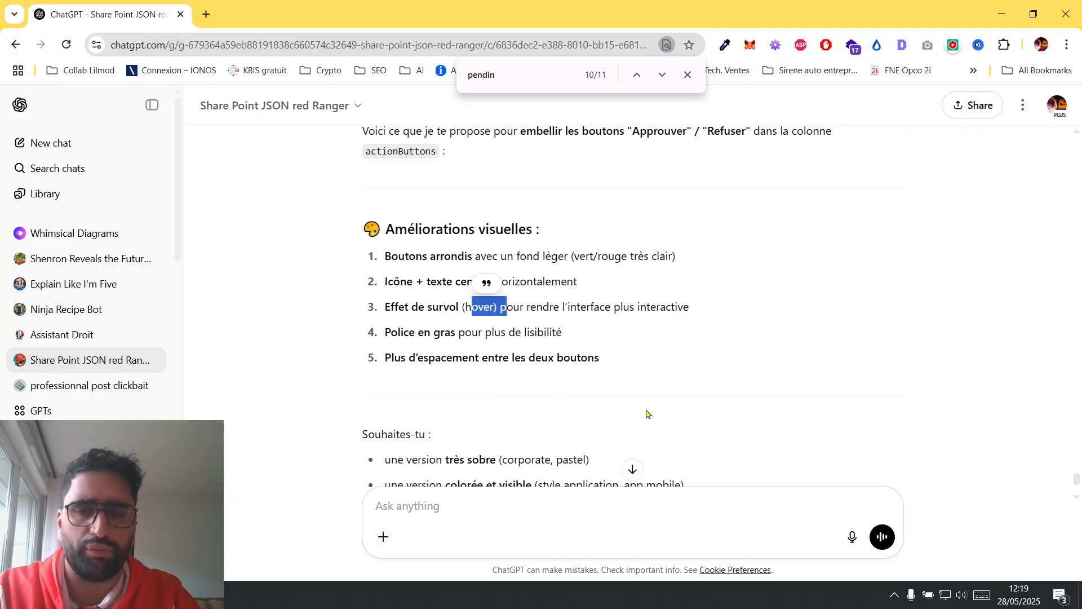
pyautogui.scroll(-3, 639, 388)
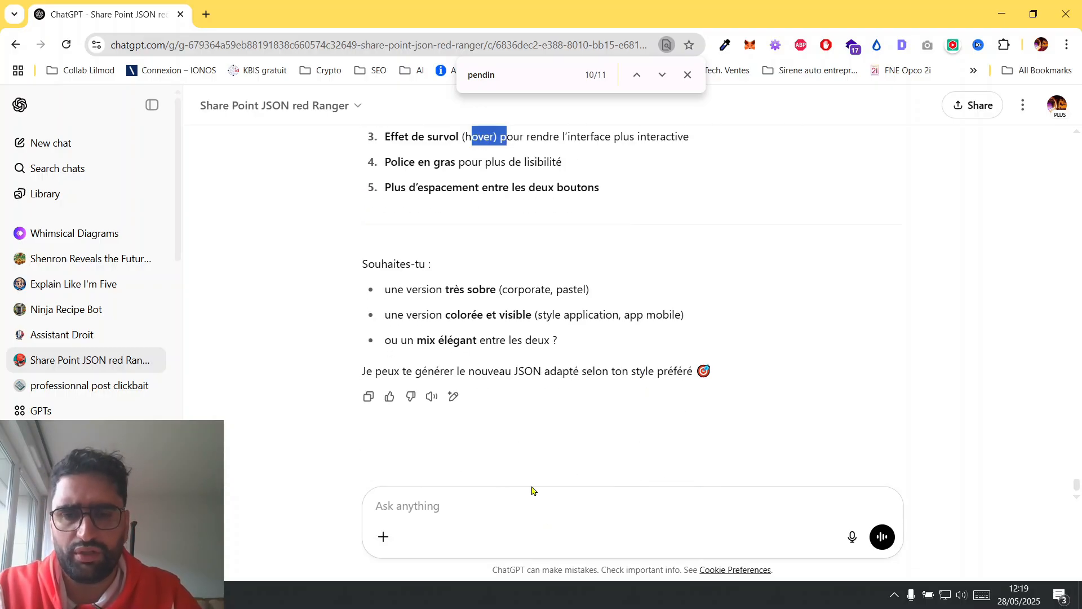
# Reply "go" to have the embellished JSON for the actionButtons column generated.
pyautogui.click(528, 504)
pyautogui.write('go')
pyautogui.press('Return')
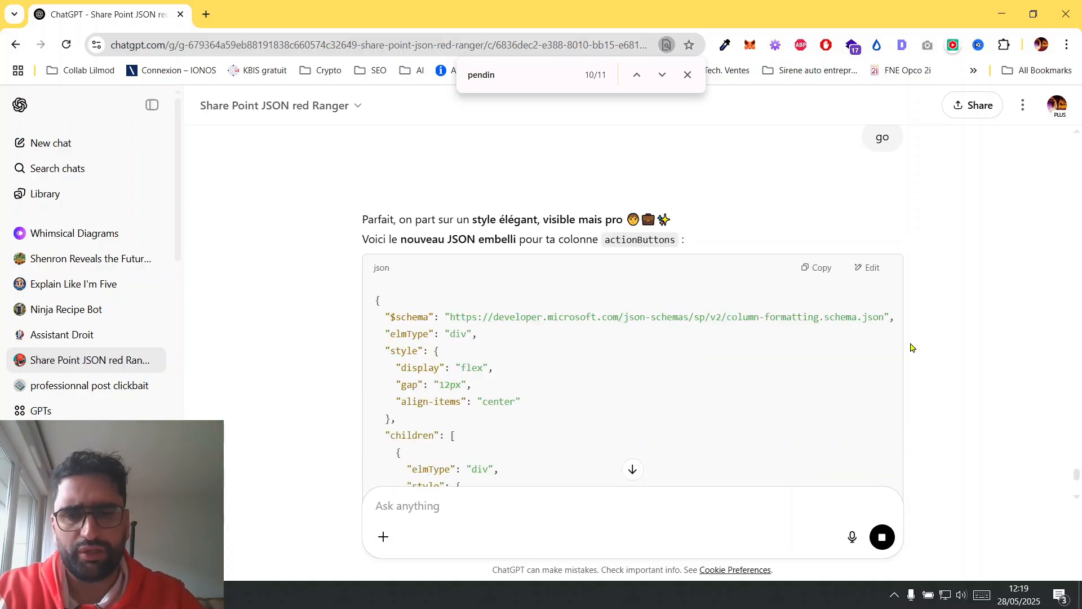
# Check the itemStatus display condition in the new JSON, copy the whole code block and switch to the SharePoint library in Edge.
pyautogui.scroll(-5, 912, 347)
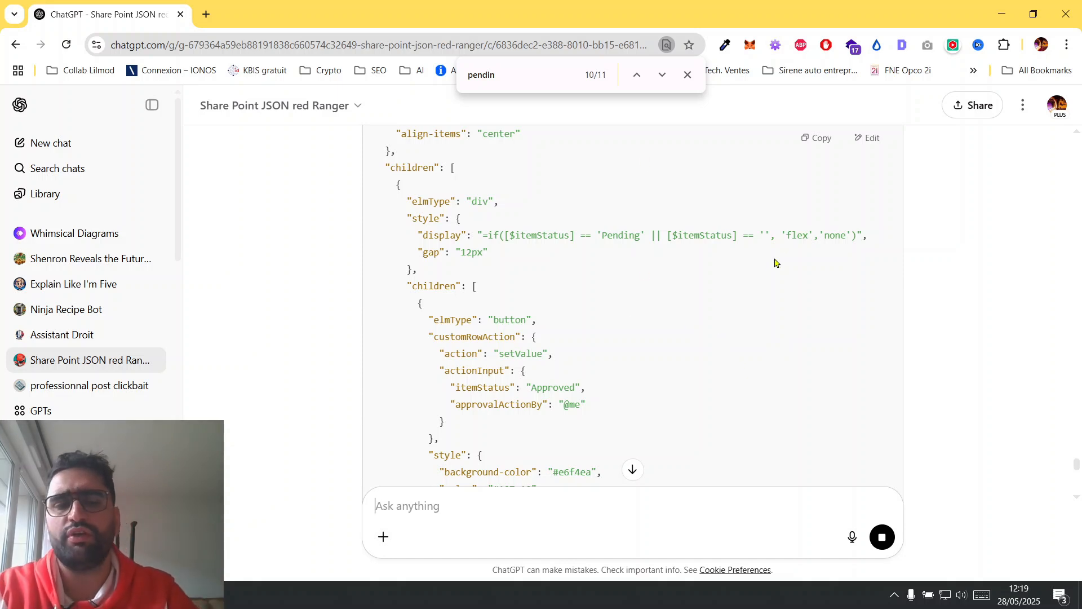
pyautogui.moveTo(488, 236); pyautogui.dragTo(737, 236)
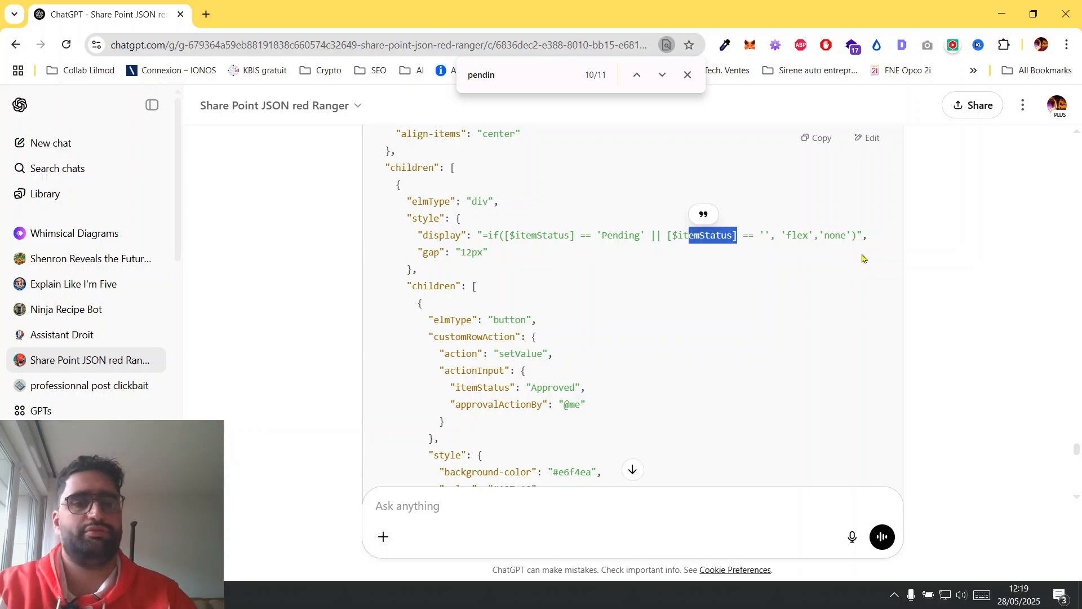
pyautogui.click(818, 140)
pyautogui.hotkey('alt', 'Tab')
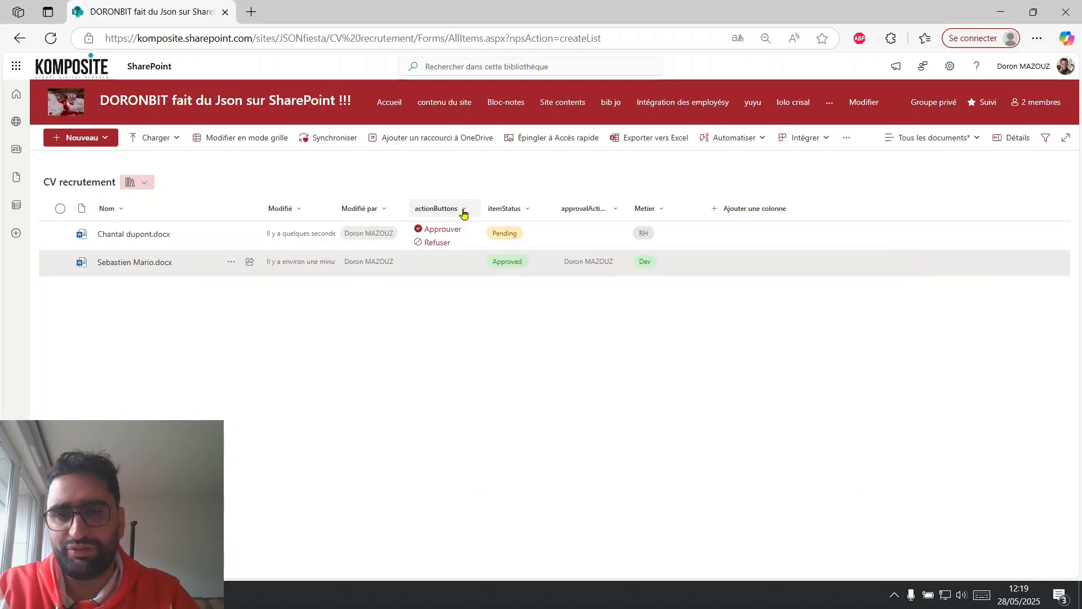
# Replace the actionButtons column's formatting JSON with the copied code, save it, and widen the column to fit both buttons.
pyautogui.click(463, 211)
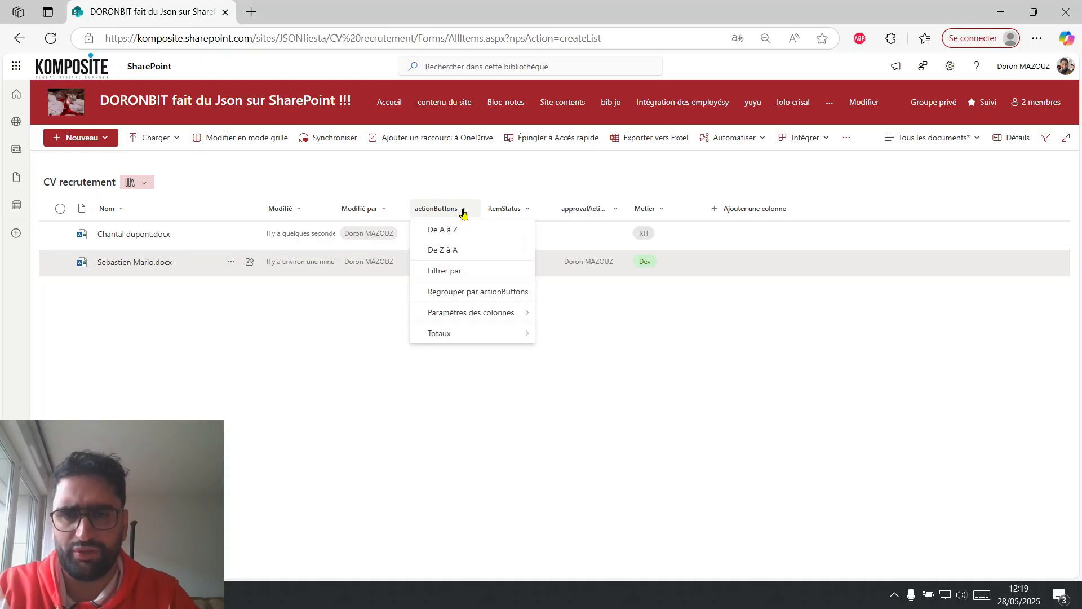
pyautogui.moveTo(507, 312)
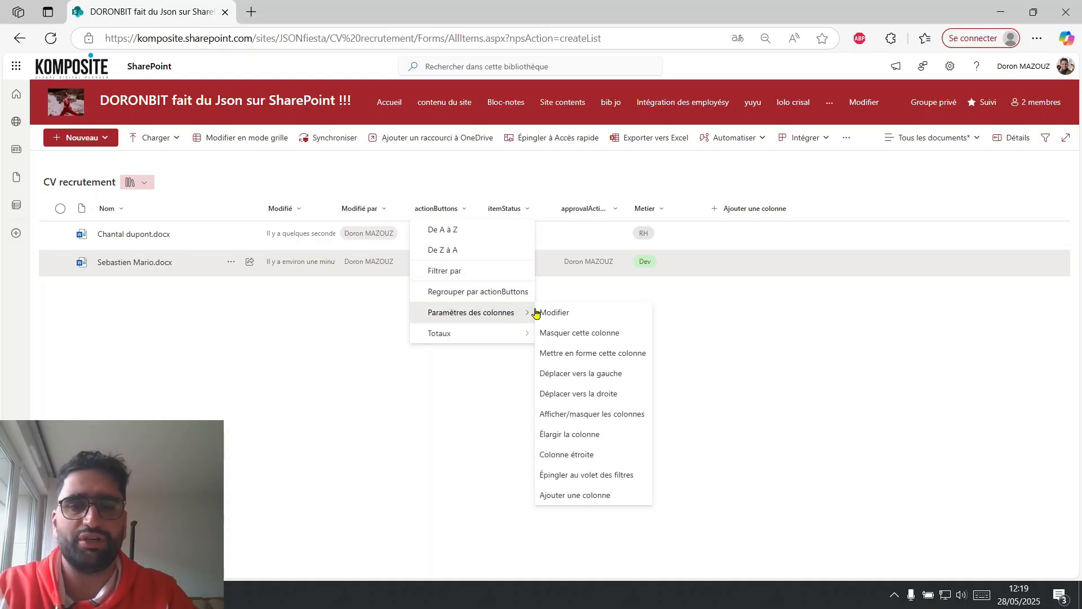
pyautogui.click(605, 355)
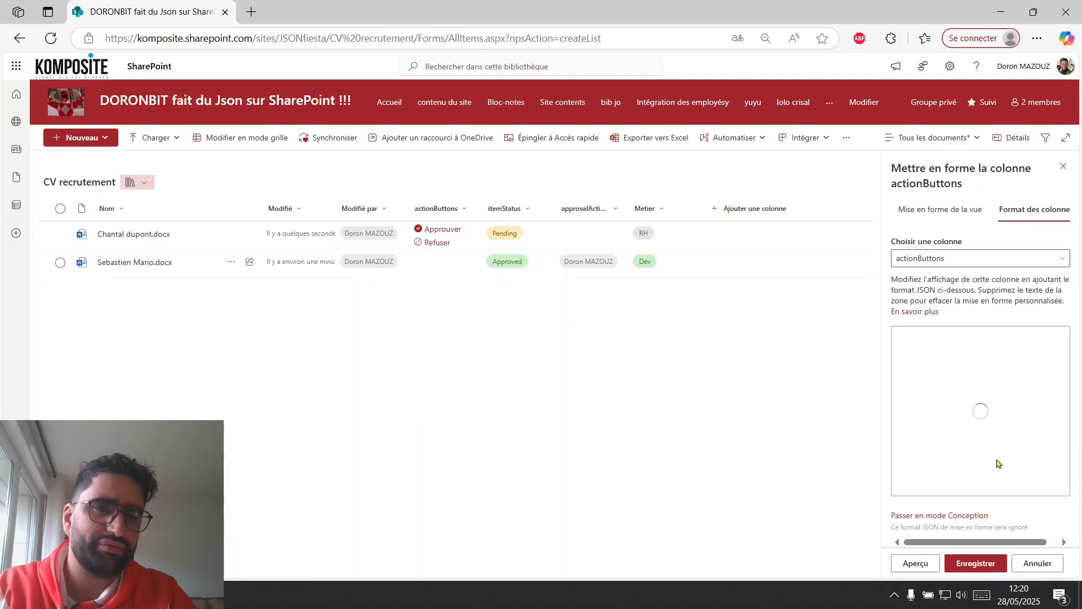
pyautogui.click(1039, 429)
pyautogui.hotkey('ctrl', 'a')
pyautogui.hotkey('ctrl', 'v')
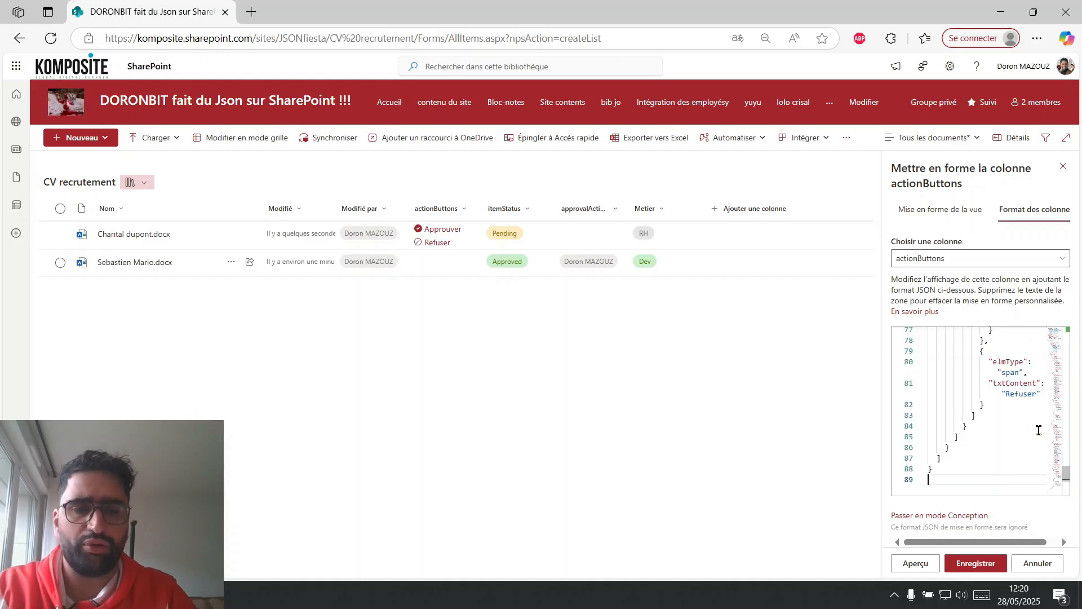
pyautogui.click(984, 566)
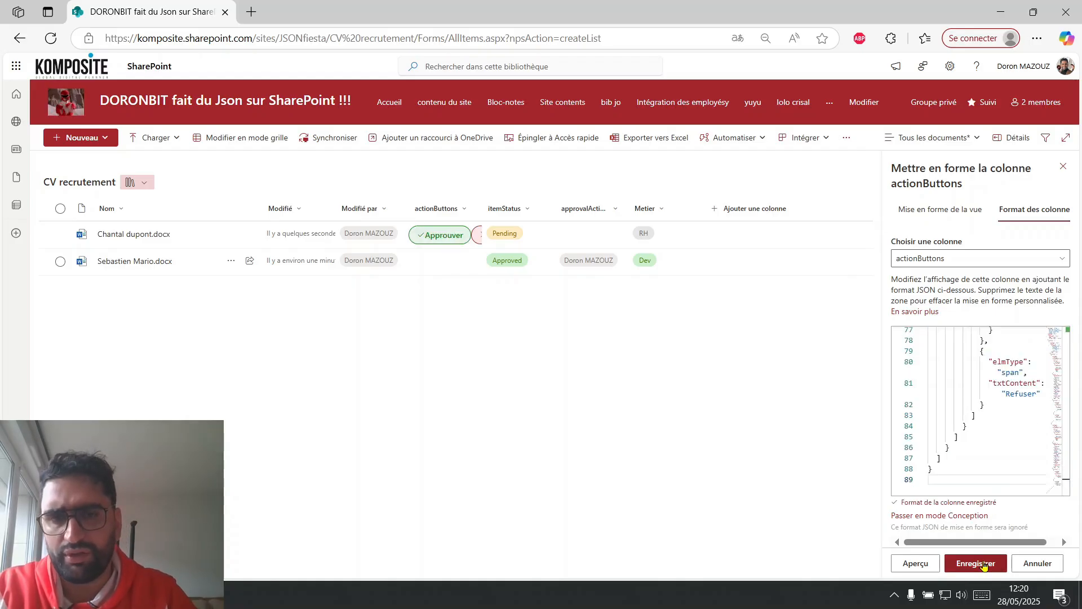
pyautogui.moveTo(483, 210); pyautogui.dragTo(571, 217)
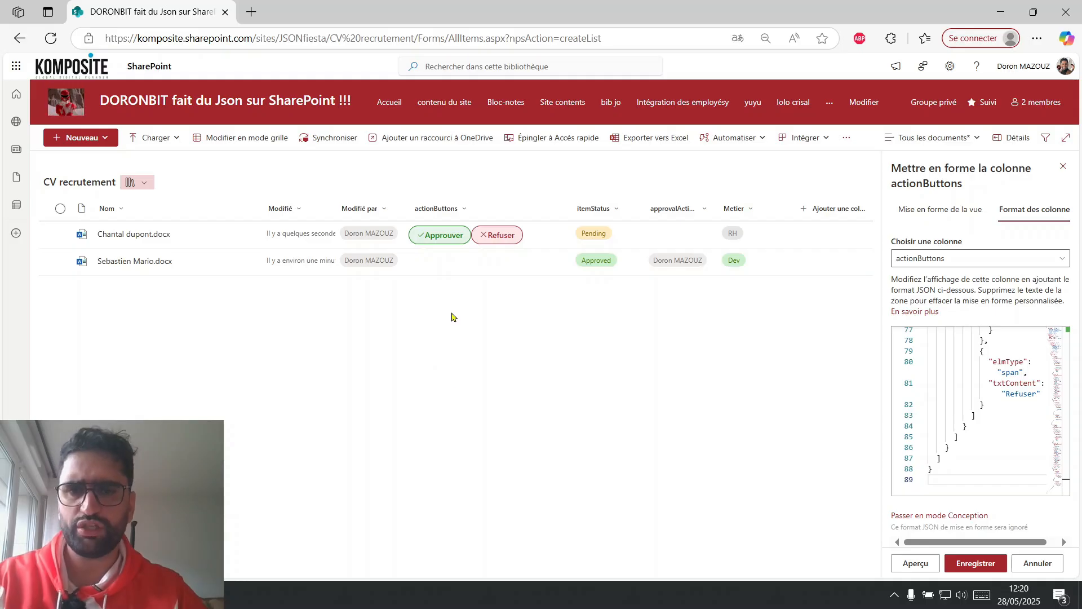
# Return to the Share Point JSON red Ranger chat in Chrome and start dictating a new message.
pyautogui.hotkey('alt', 'Tab')
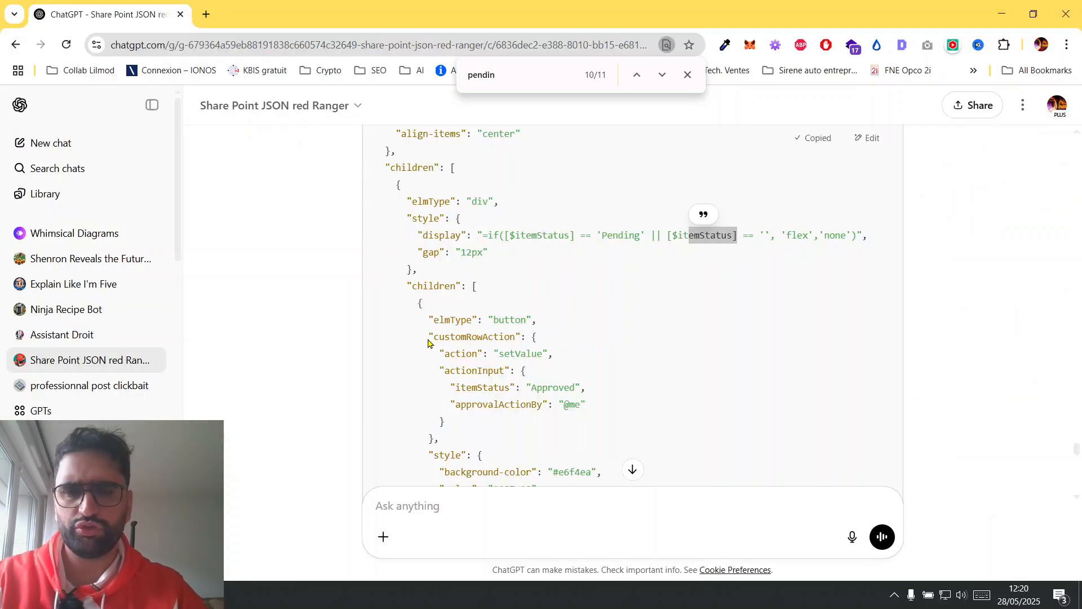
pyautogui.click(853, 541)
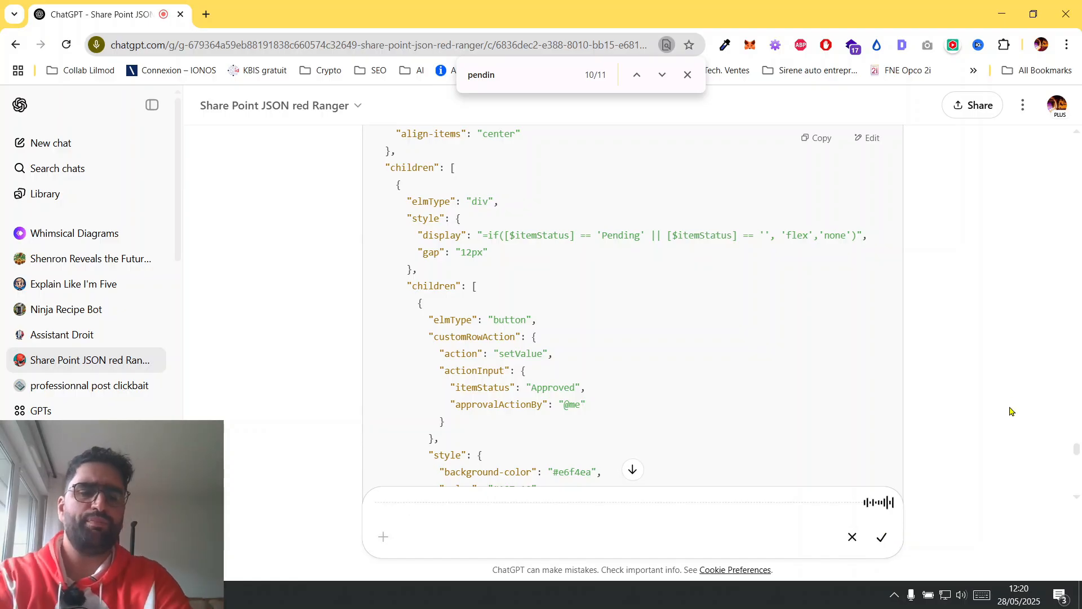
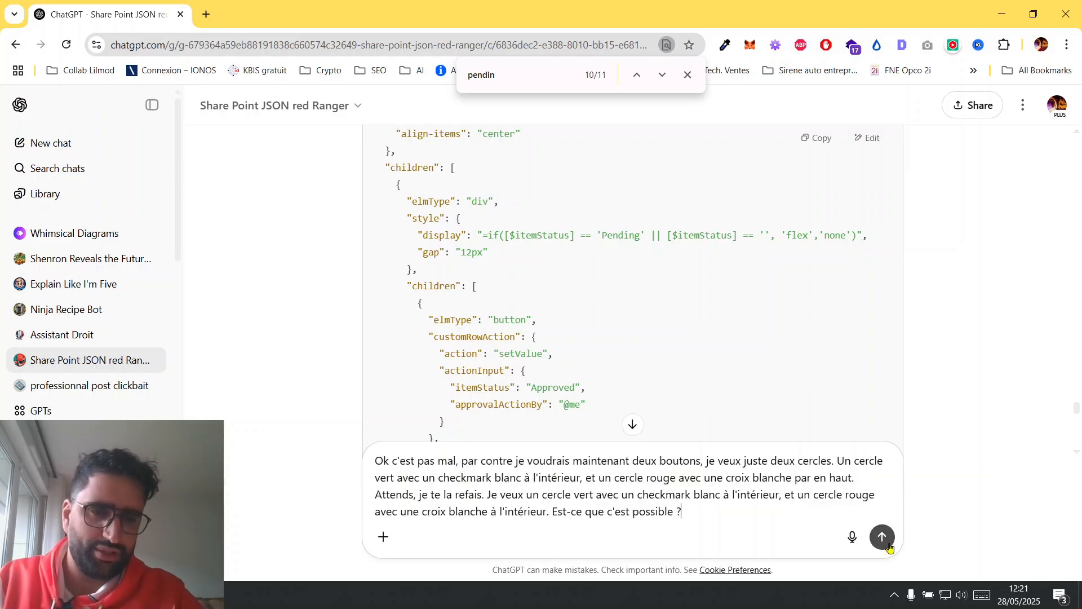
# Send the request for a green circle with white checkmark and red circle with white cross, copy the generated JSON and switch to Edge.
pyautogui.click(882, 537)
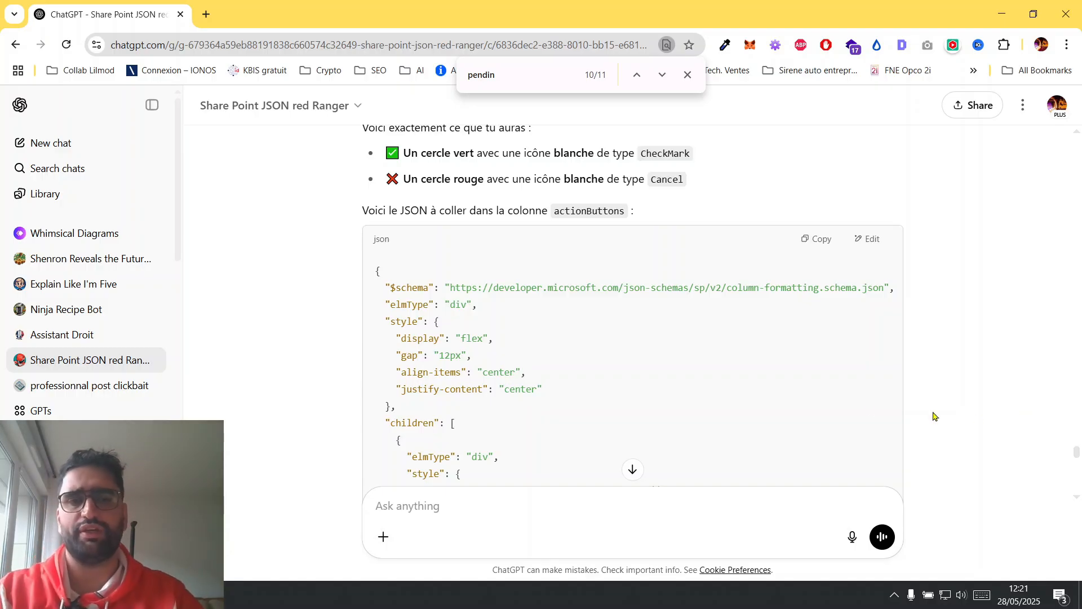
pyautogui.click(820, 241)
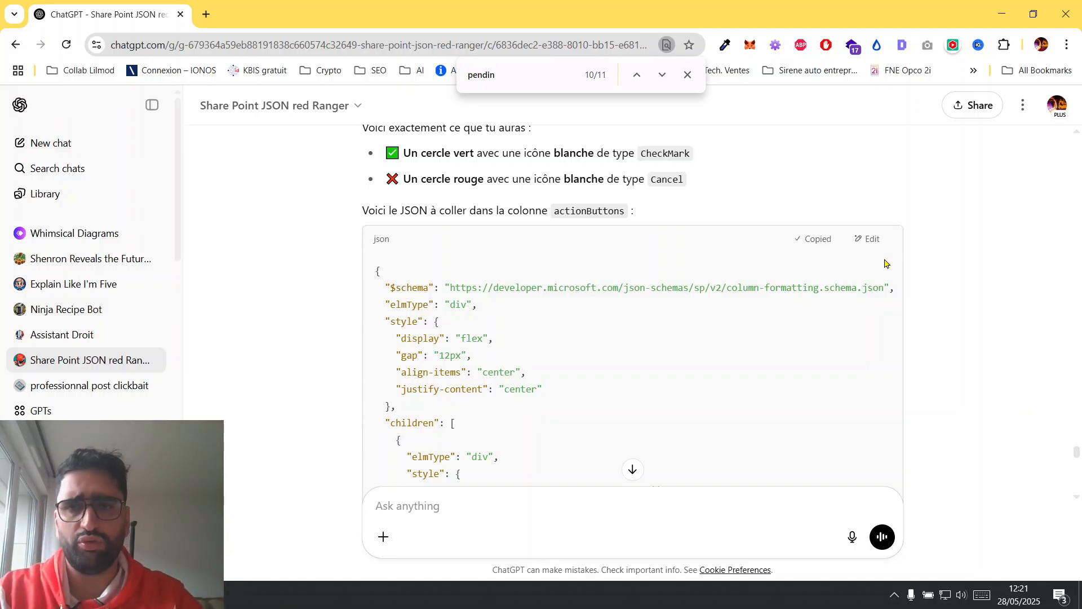
pyautogui.hotkey('alt', 'Tab')
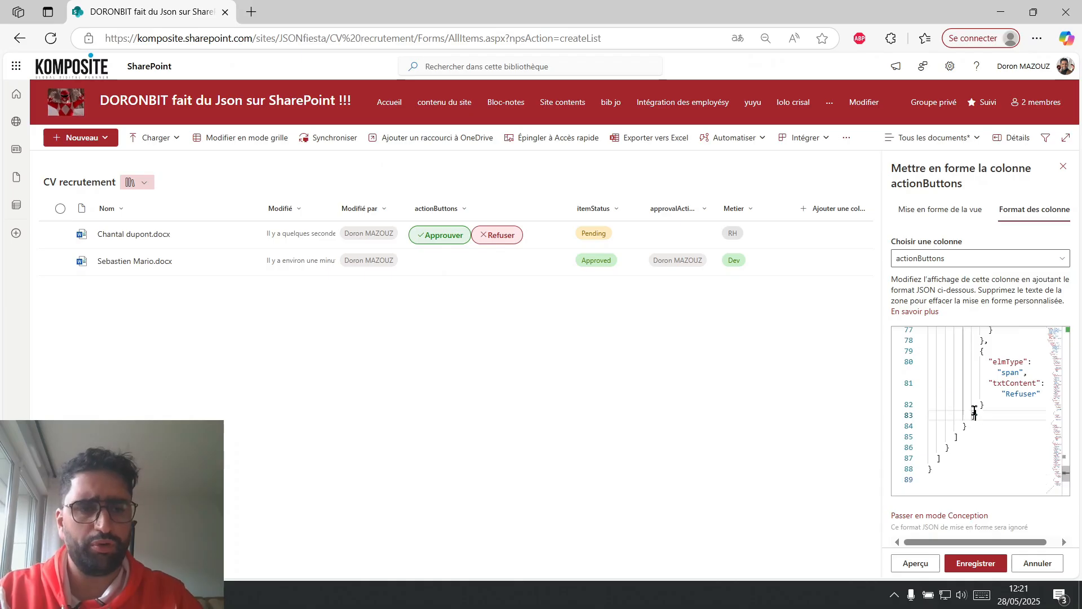
# Replace the actionButtons column's formatting JSON with the copied round-button code and save it.
pyautogui.hotkey('ctrl', 'a')
pyautogui.hotkey('ctrl', 'v')
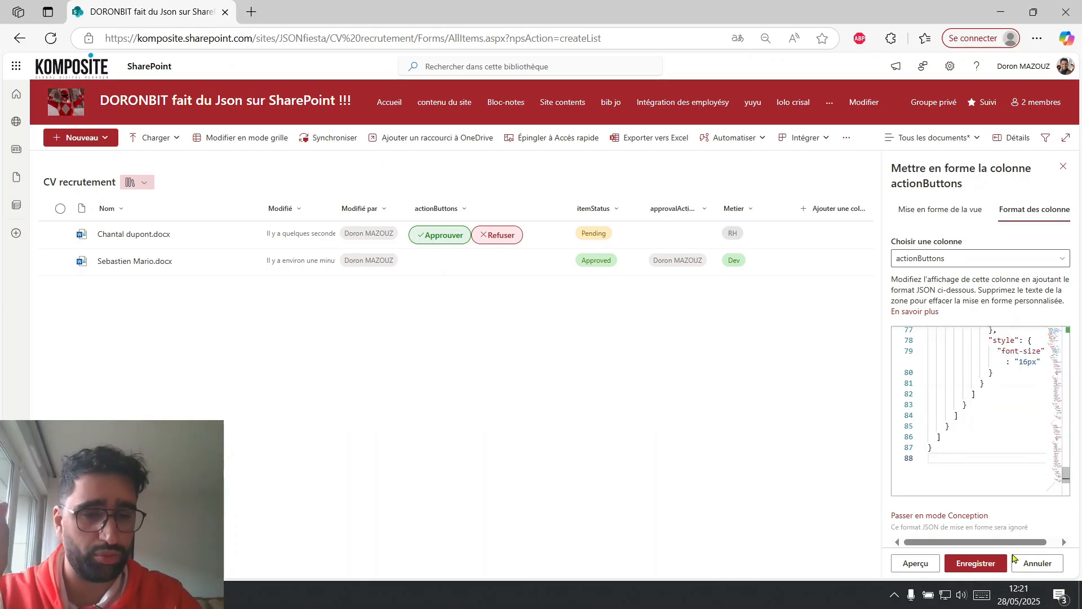
pyautogui.click(986, 564)
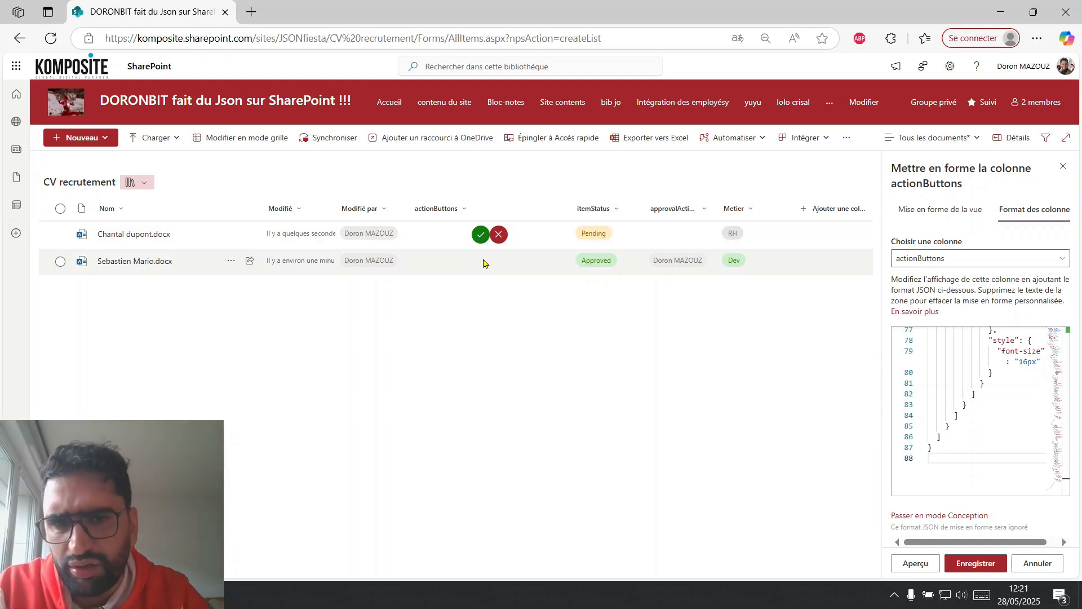
# Capture a screen snip of the two round buttons and narrow the actionButtons column to fit them.
pyautogui.press('shift+super+s')
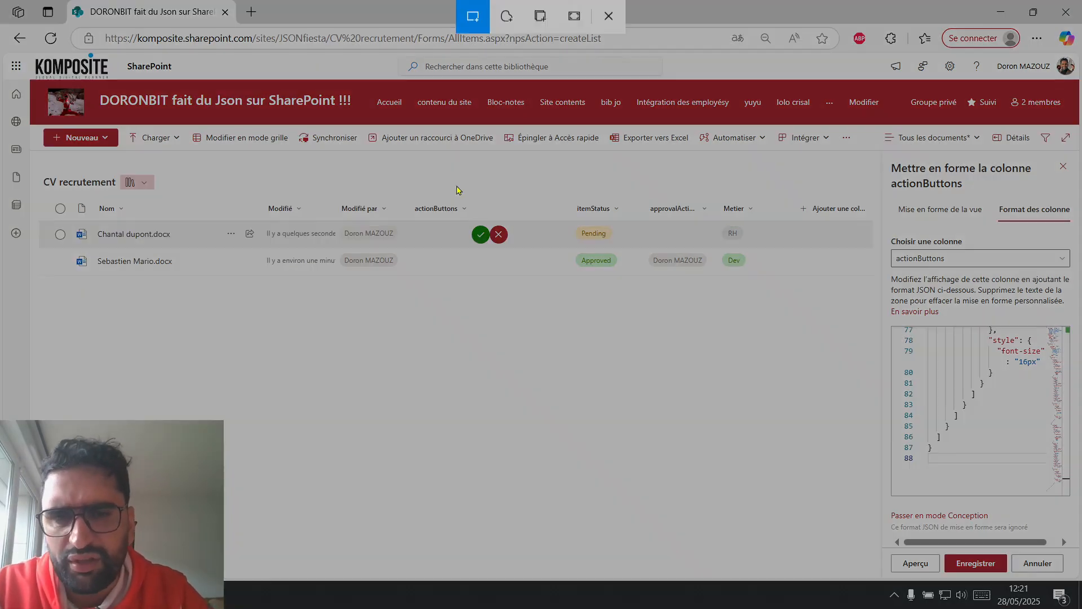
pyautogui.moveTo(466, 212); pyautogui.dragTo(511, 251)
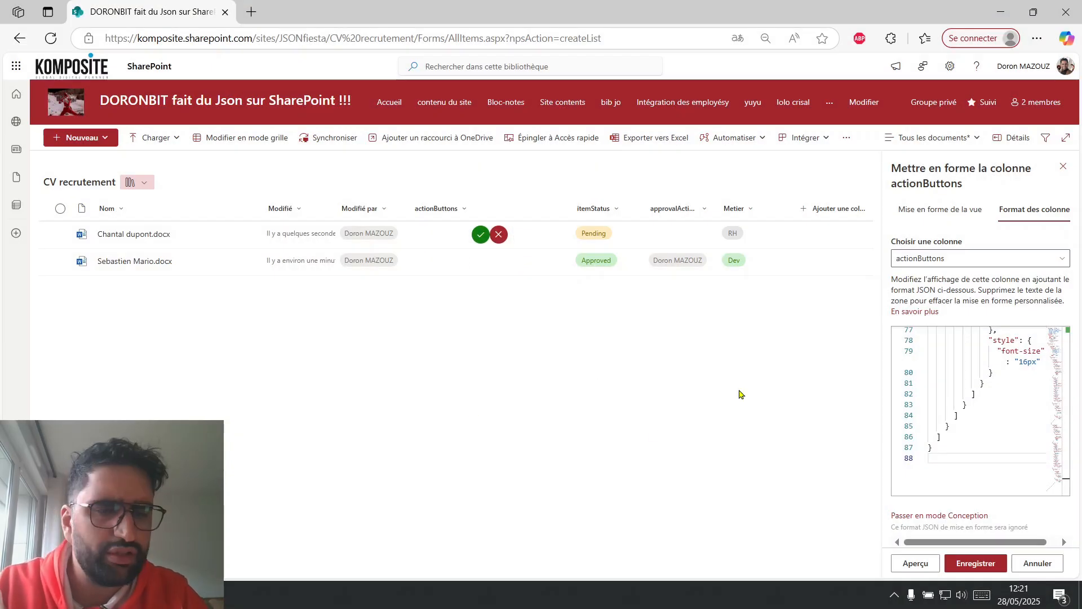
pyautogui.hotkey('alt', 'Tab')
pyautogui.hotkey('alt', 'Tab')
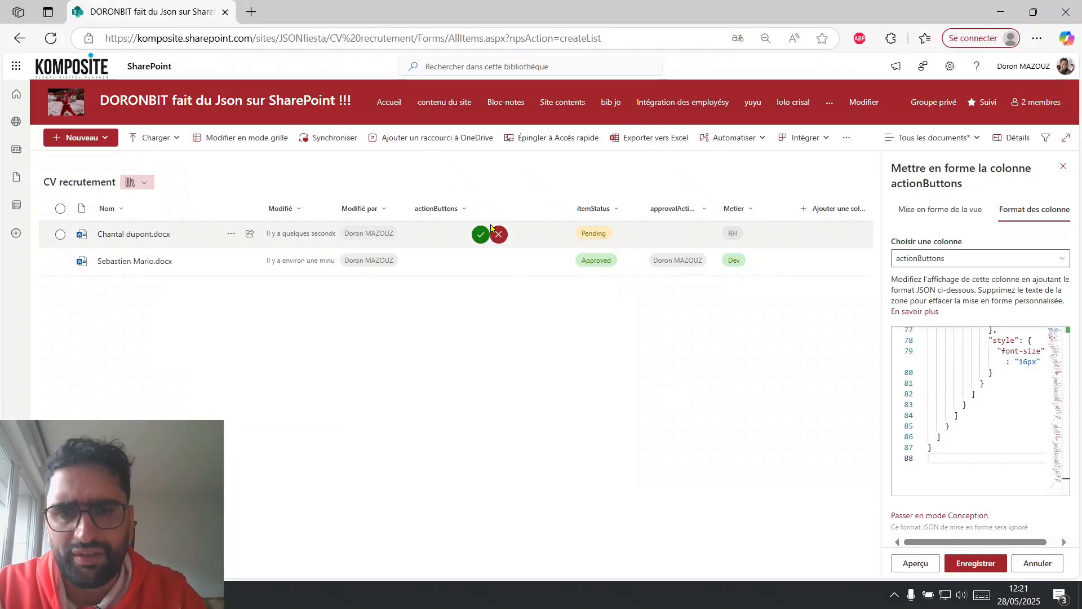
pyautogui.moveTo(569, 204); pyautogui.dragTo(468, 204)
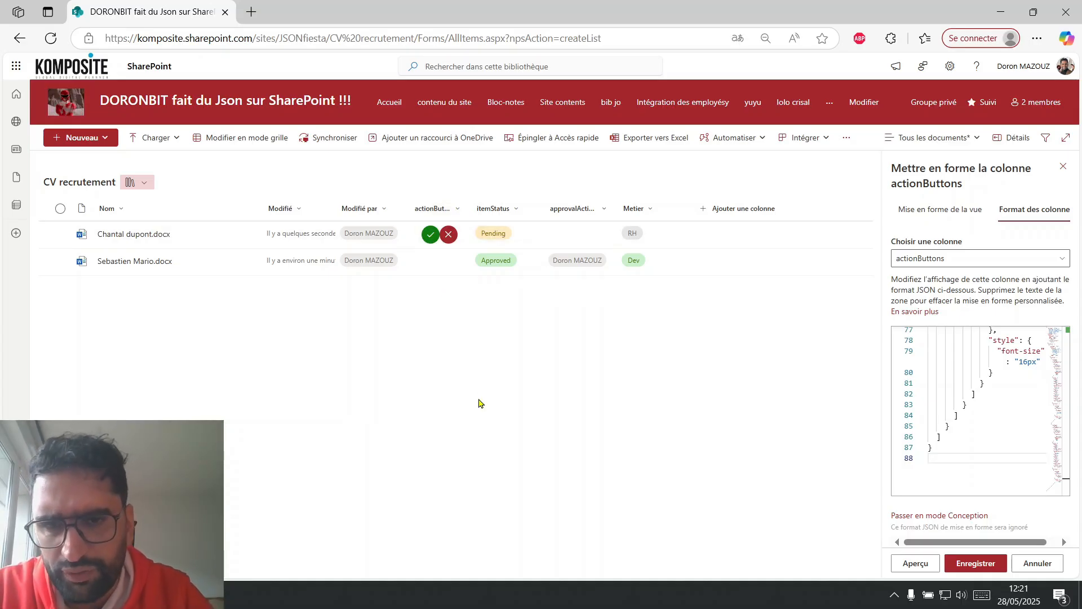
# Return to the chat in Chrome, check the button code, and search Google Images for "vert hexadecimal" in a new tab.
pyautogui.hotkey('alt', 'Tab')
pyautogui.scroll(-5, 593, 405)
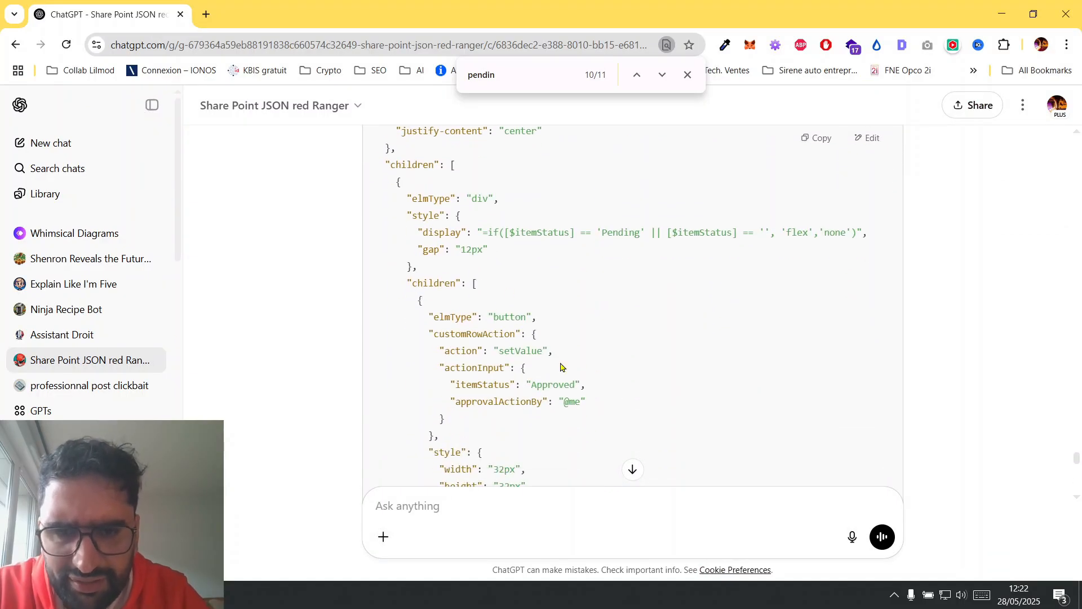
pyautogui.scroll(-3, 560, 367)
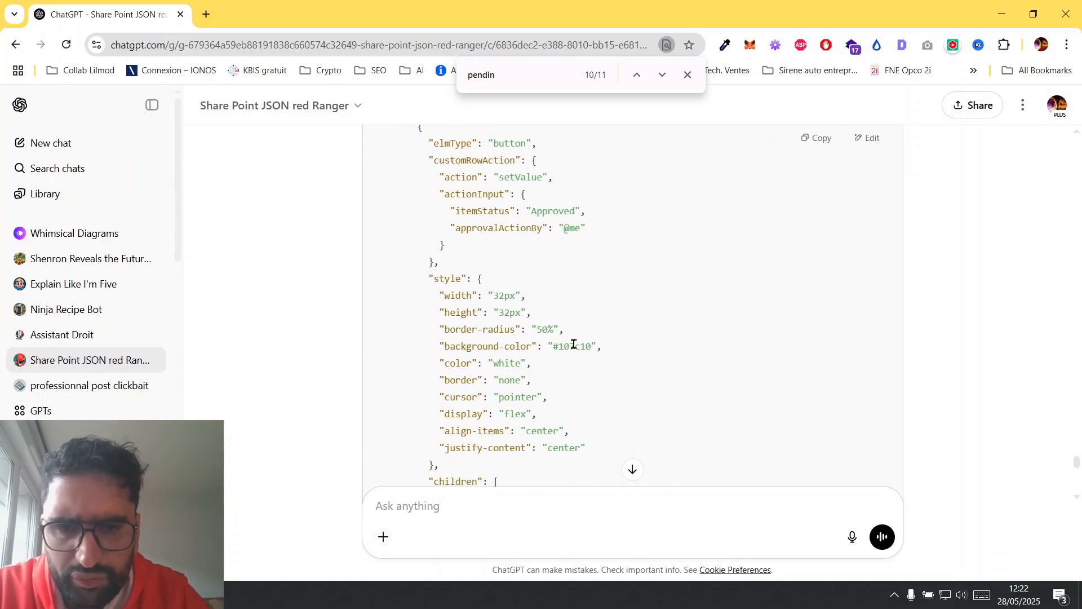
pyautogui.click(205, 15)
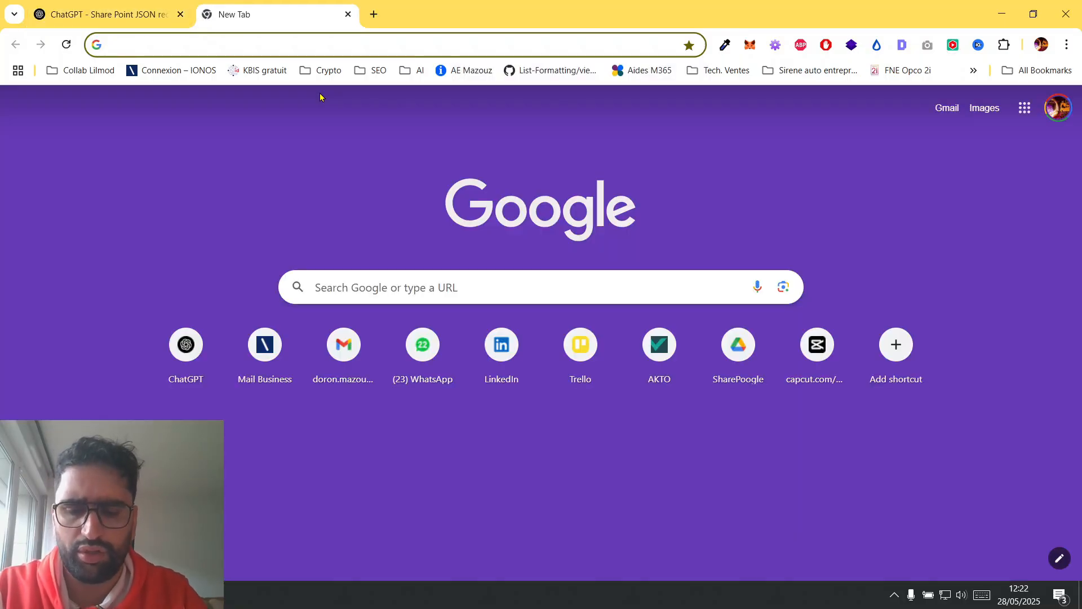
pyautogui.write('vert he')
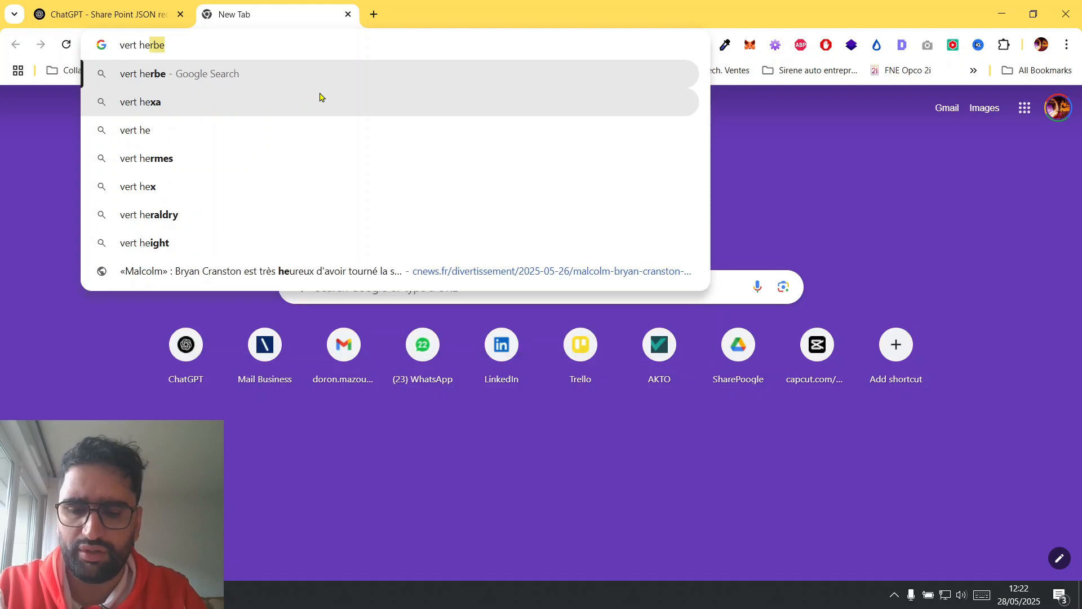
pyautogui.write('xadecimal')
pyautogui.press('Return')
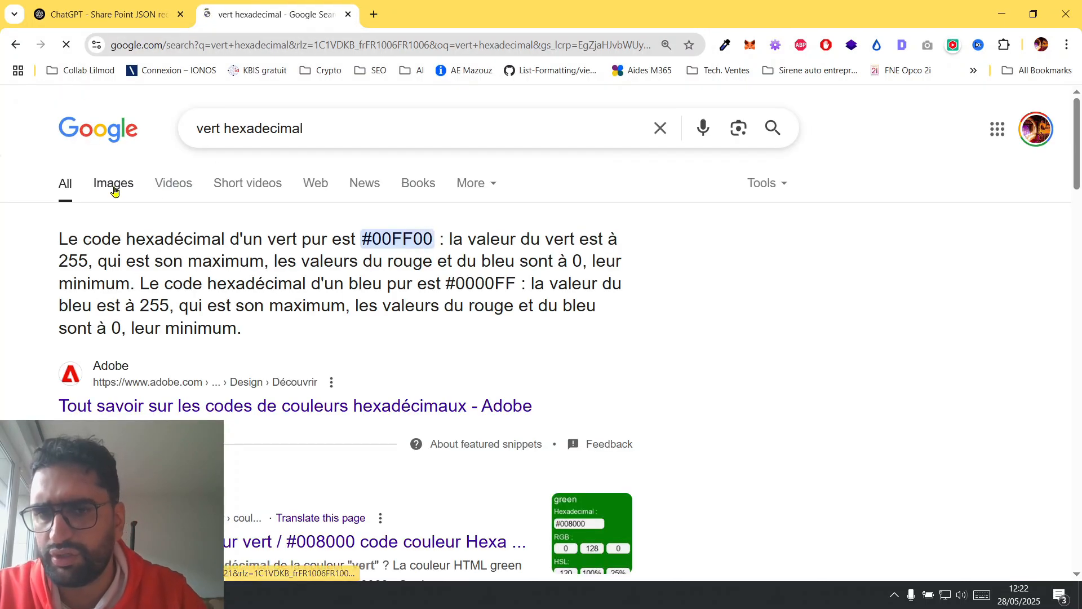
pyautogui.click(112, 185)
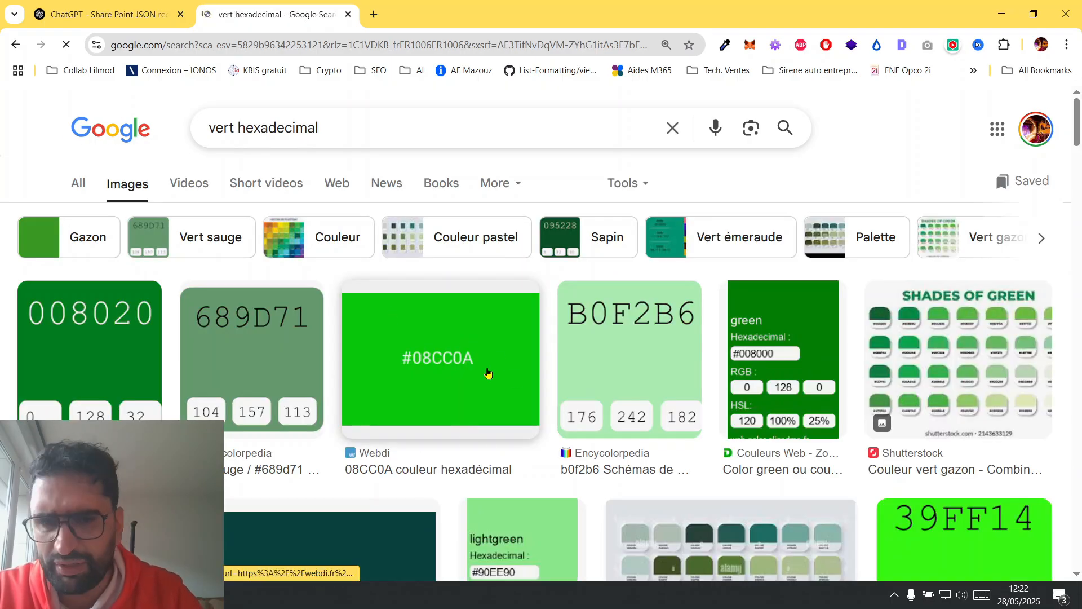
# Open the Shutterstock "Shades of Green" palette image in its own tab and pick the colour of the light green #77FC70 swatch.
pyautogui.scroll(-2, 489, 374)
pyautogui.scroll(2, 488, 373)
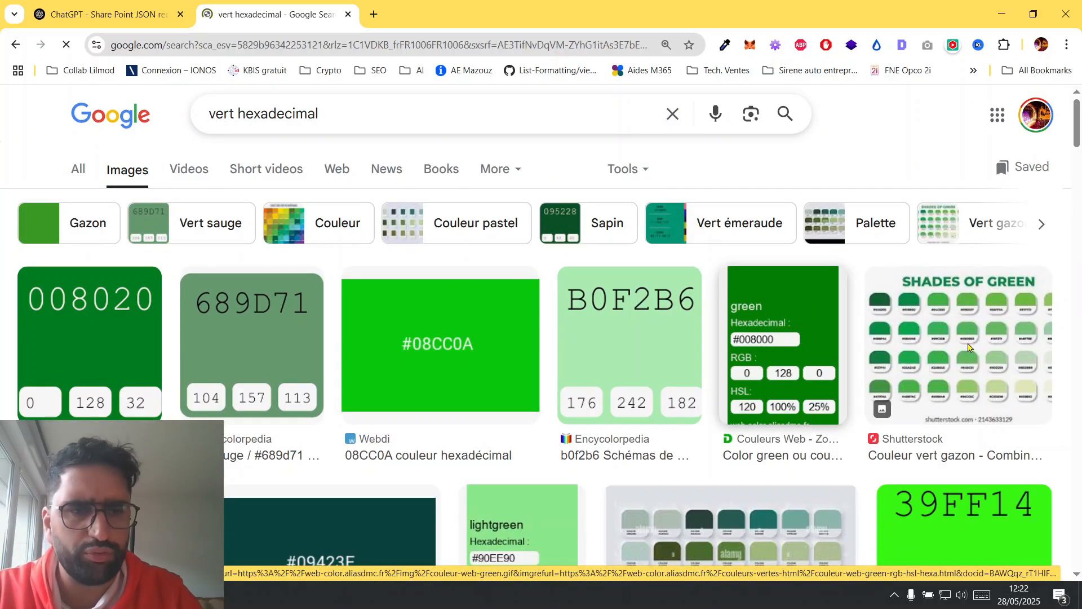
pyautogui.click(968, 347)
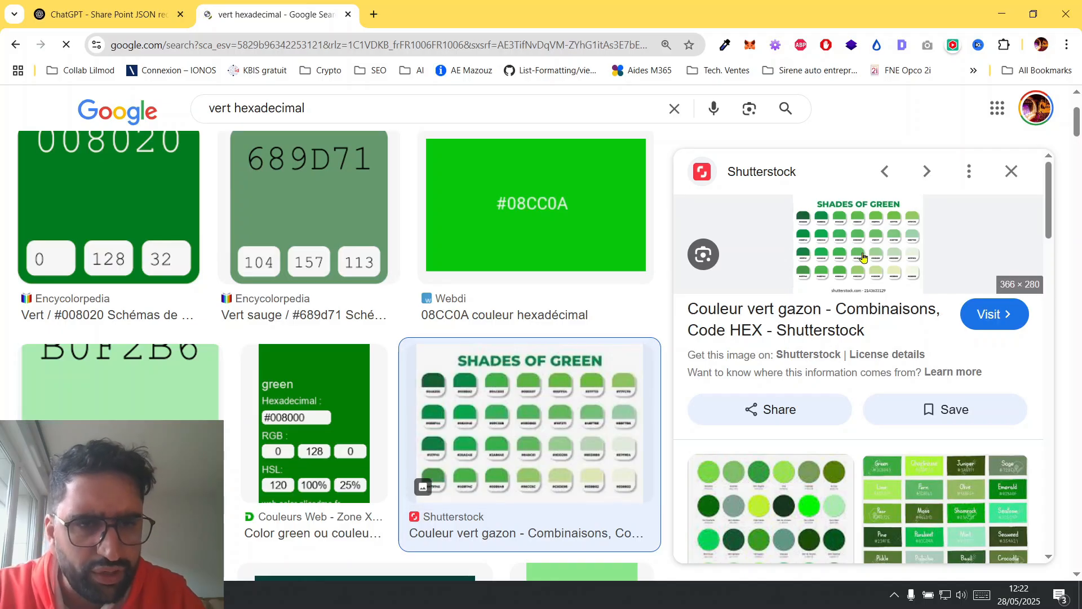
pyautogui.rightClick(892, 244)
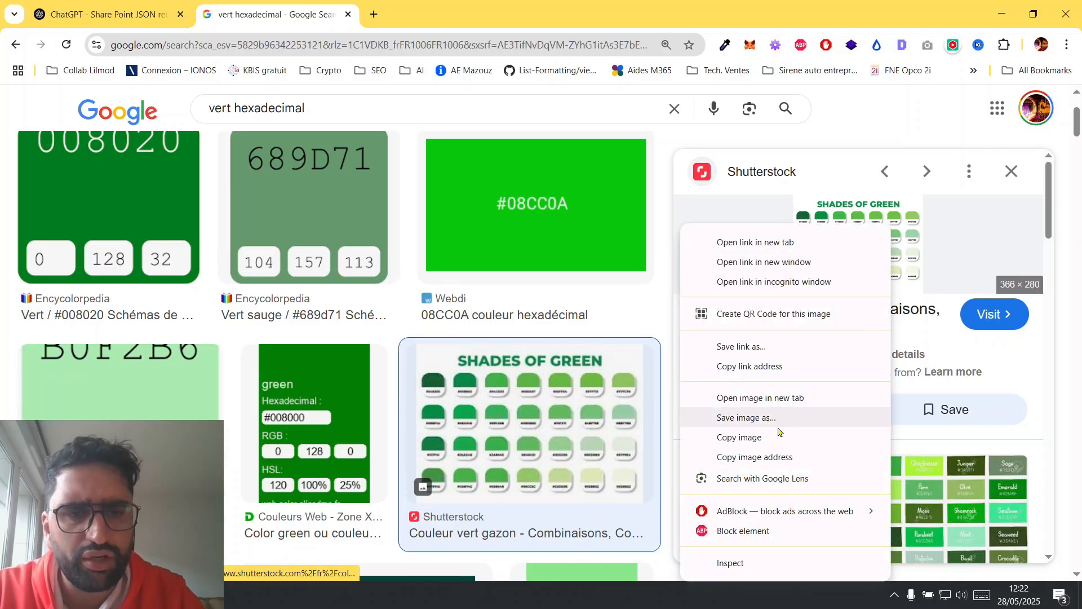
pyautogui.click(787, 404)
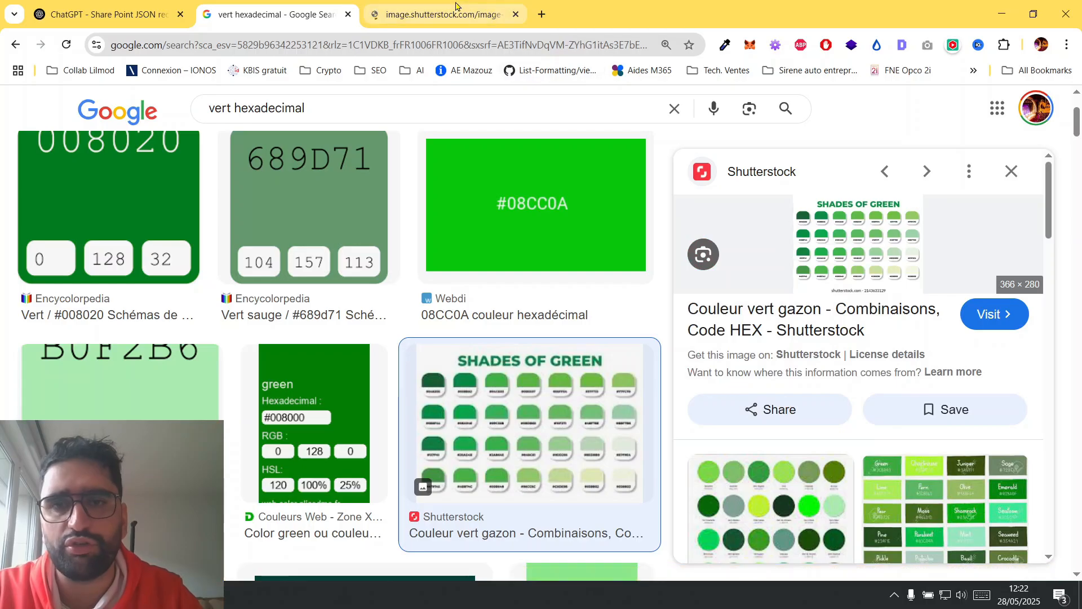
pyautogui.click(443, 14)
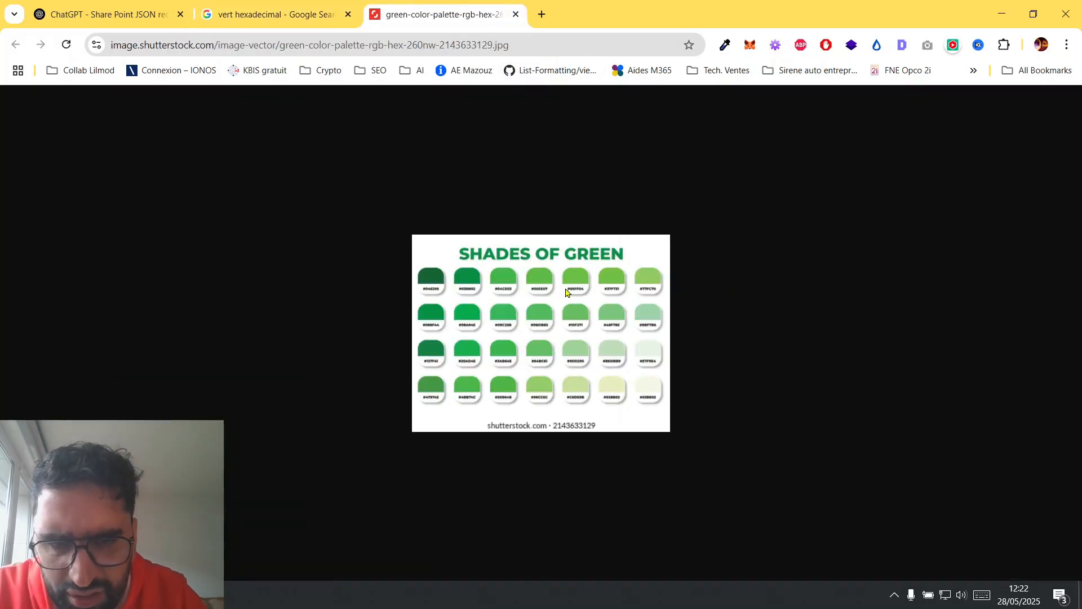
pyautogui.scroll(5, 567, 293)
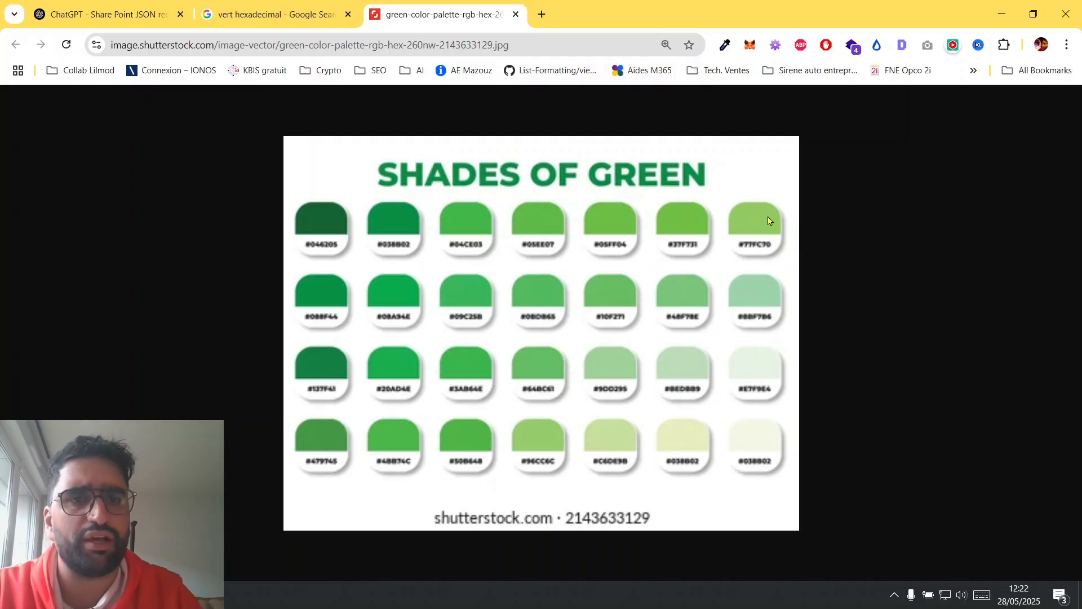
pyautogui.click(726, 46)
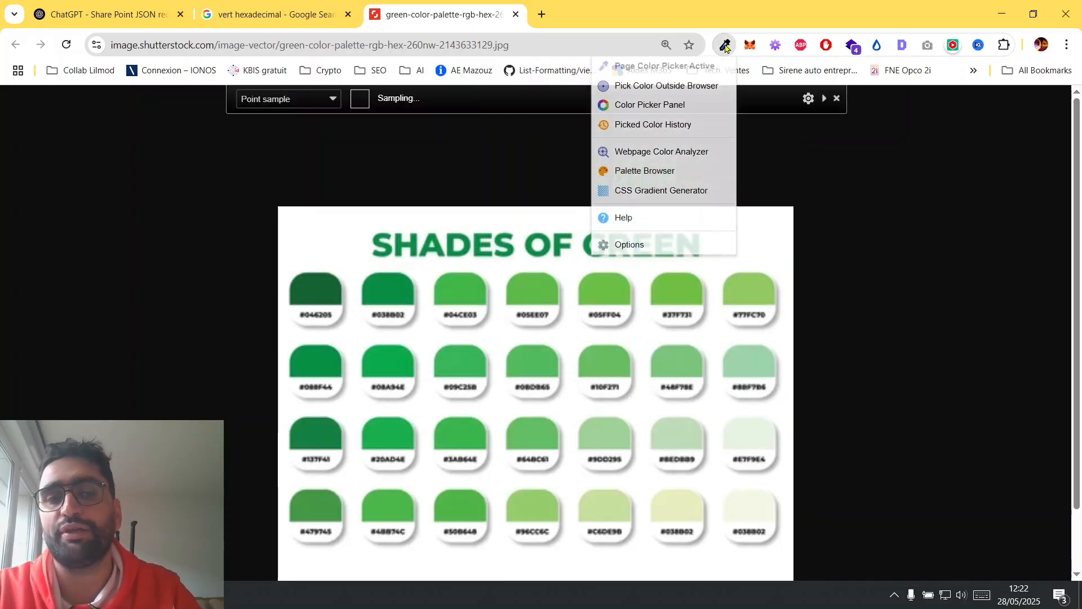
pyautogui.click(759, 287)
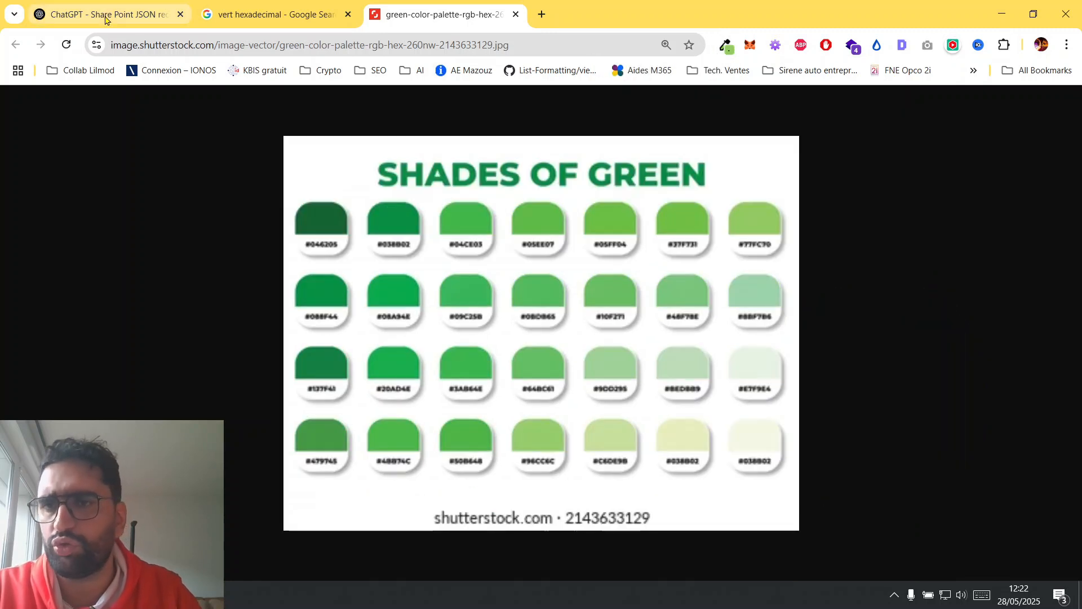
# Draft a chat message "pour le vert je veux cette couleur : #92CA61" with a second line "pour le rouge, cette couleur :".
pyautogui.click(123, 16)
pyautogui.write('pour le vert je')
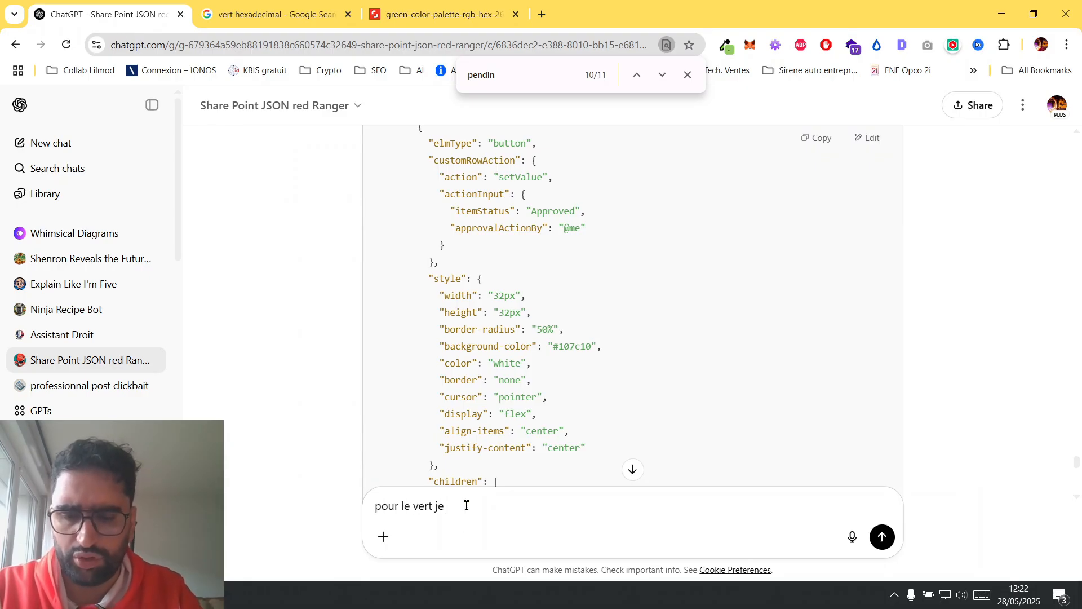
pyautogui.write(' veux cette couleur')
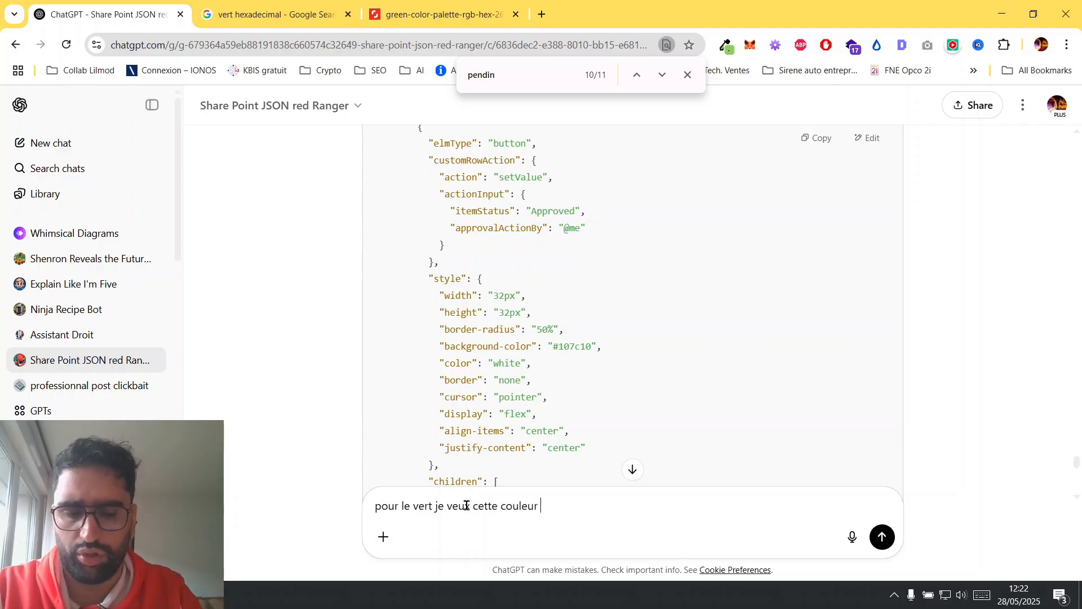
pyautogui.write(' :')
pyautogui.hotkey('ctrl', 'v')
pyautogui.hotkey('shift', 'Return')
pyautogui.write('p')
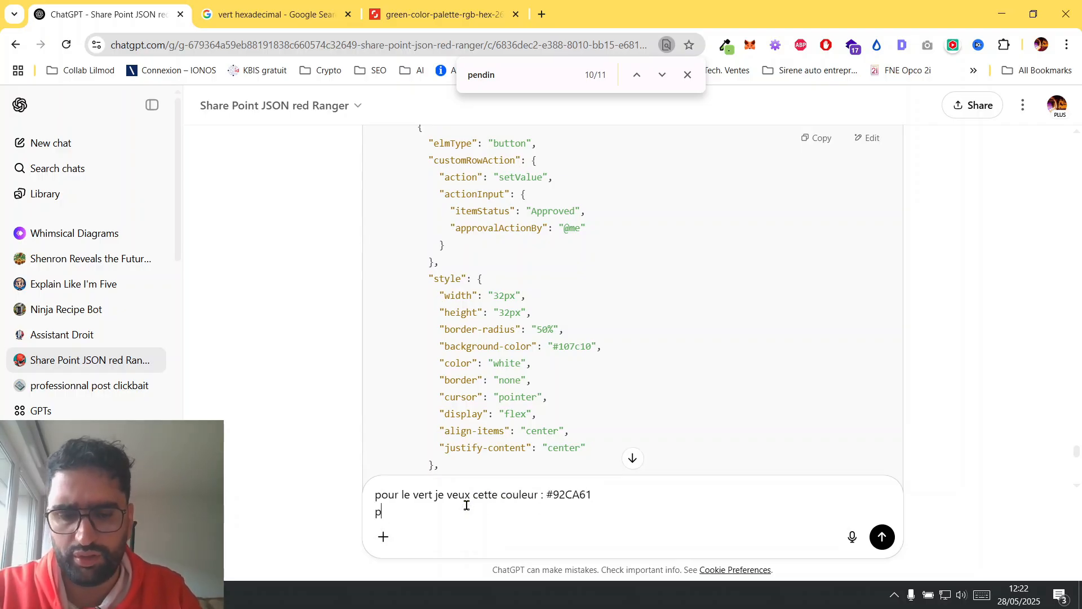
pyautogui.write('our le rouge')
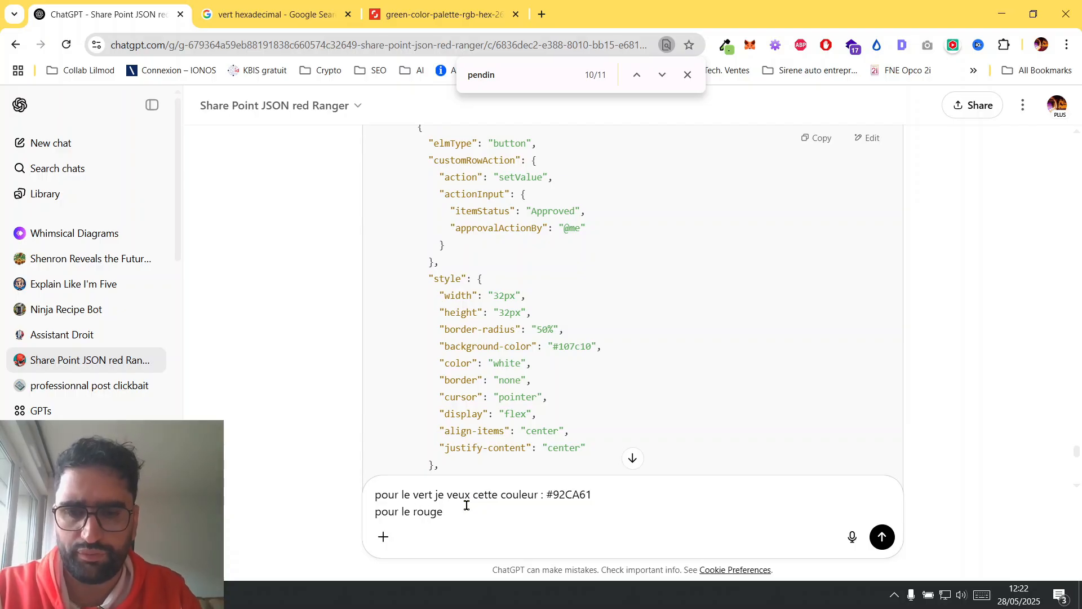
pyautogui.write(', cette couleur :')
pyautogui.hotkey('alt', 'Tab')
pyautogui.hotkey('alt', 'Tab')
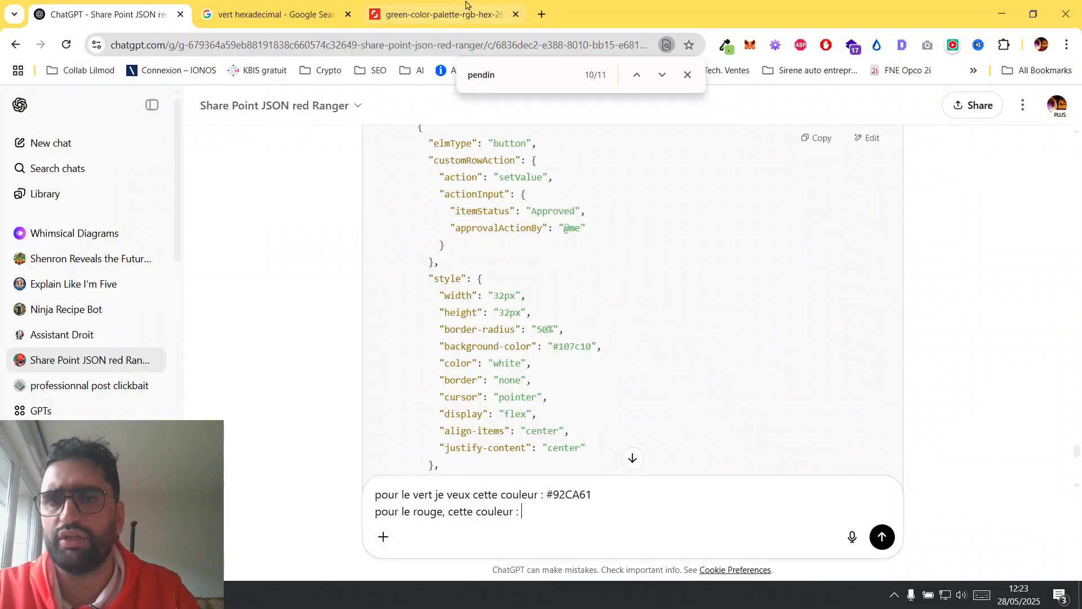
# Change the Google Images search to "rouge hexadecimal".
pyautogui.click(306, 5)
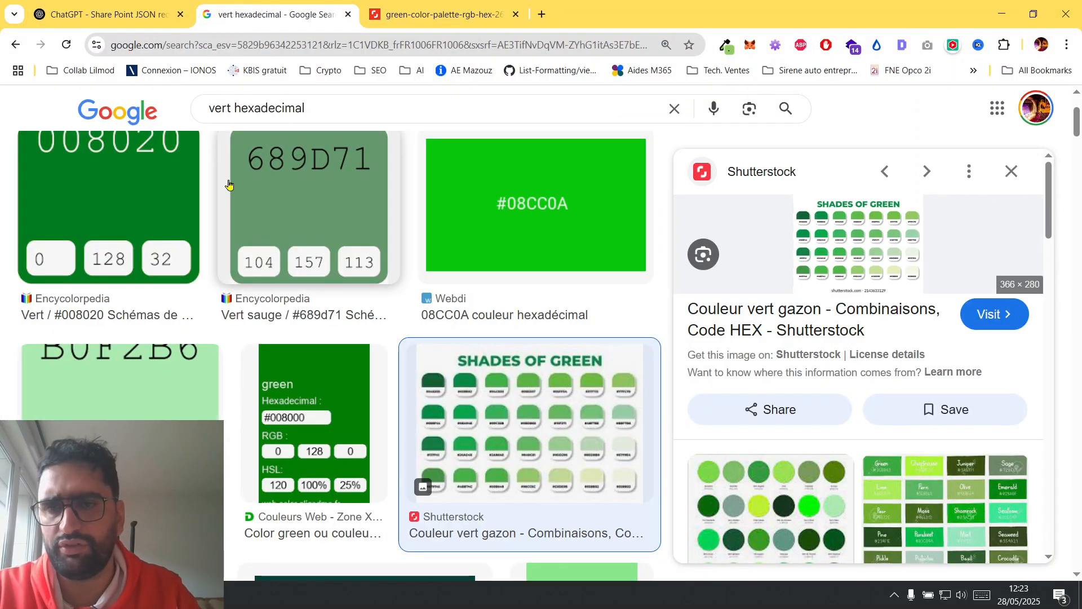
pyautogui.doubleClick(221, 112)
pyautogui.write('rouge')
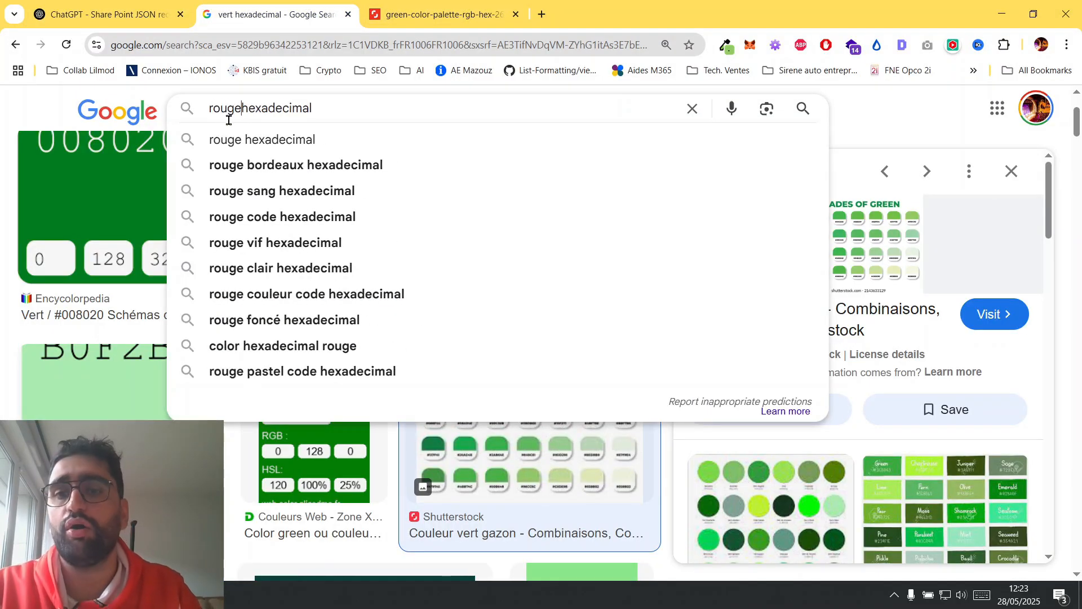
pyautogui.press('Return')
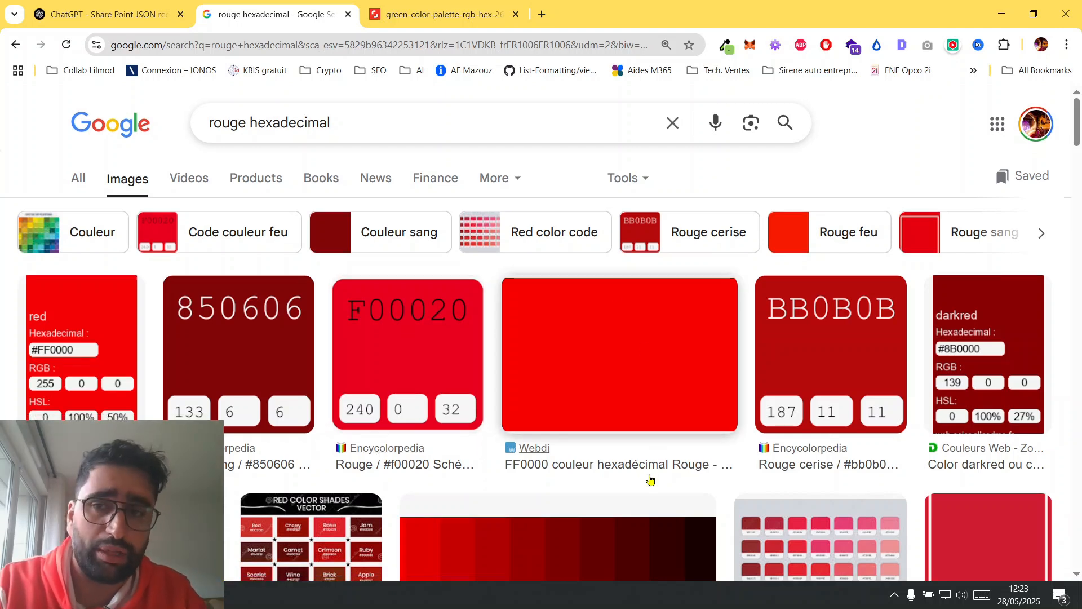
# Open the Adobe Stock red colour palette image with hex codes in its own tab.
pyautogui.scroll(-2, 650, 479)
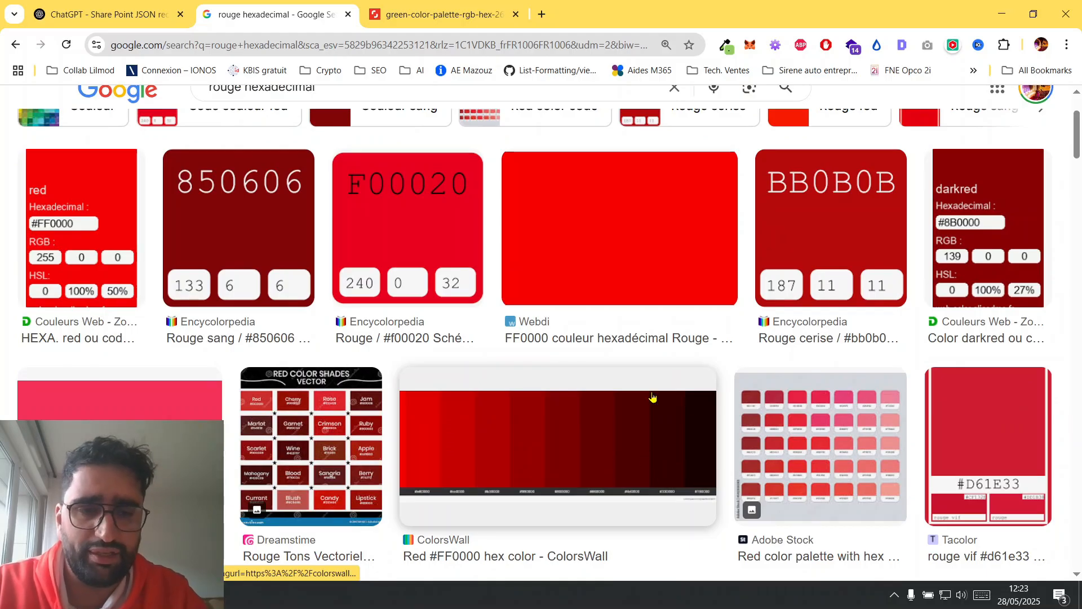
pyautogui.click(860, 439)
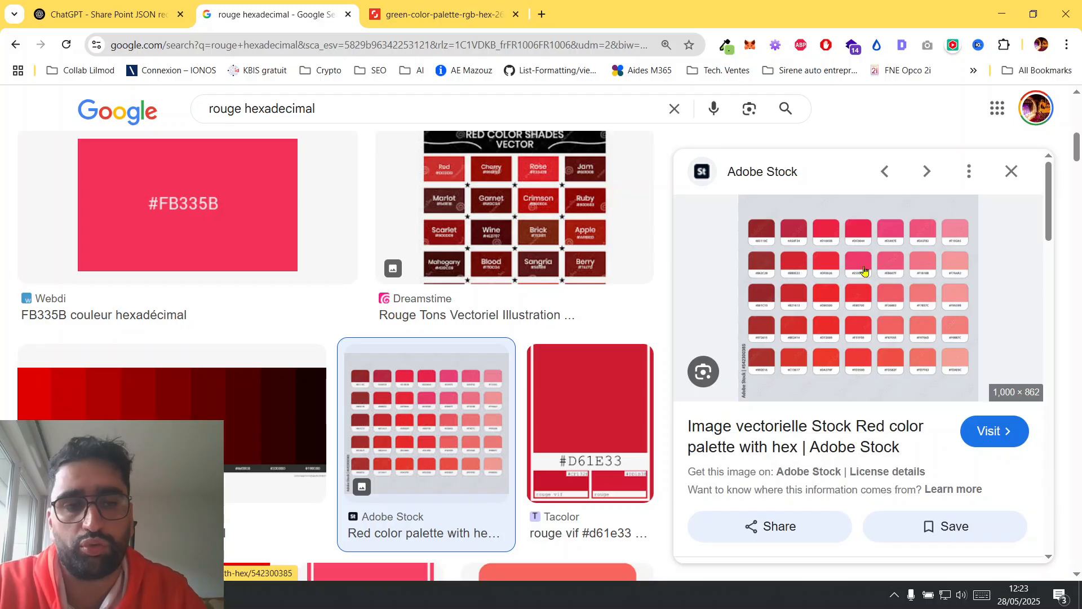
pyautogui.rightClick(902, 275)
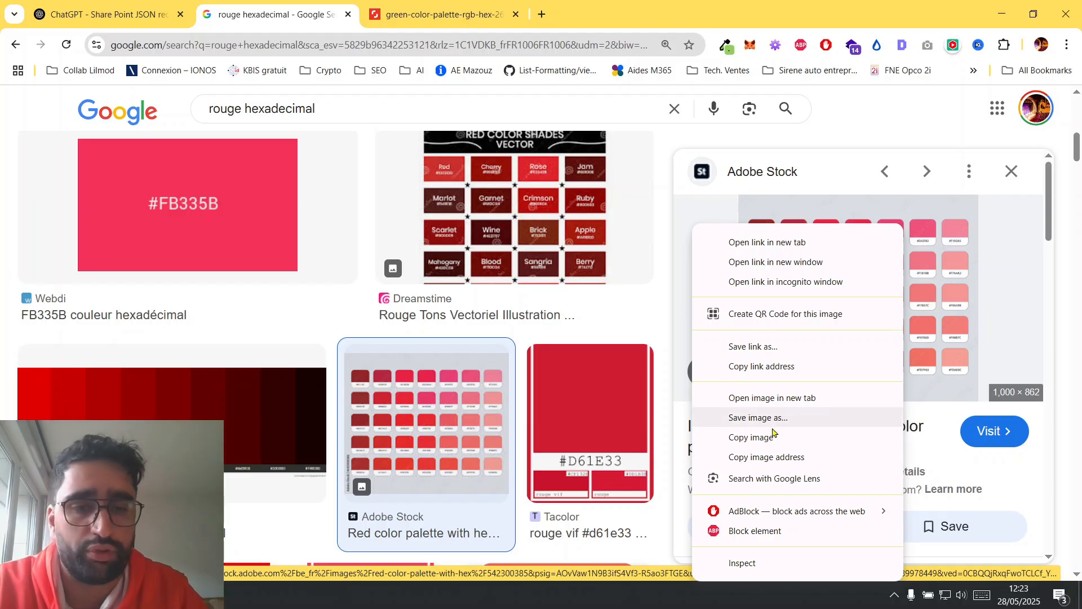
pyautogui.click(795, 399)
pyautogui.click(469, 6)
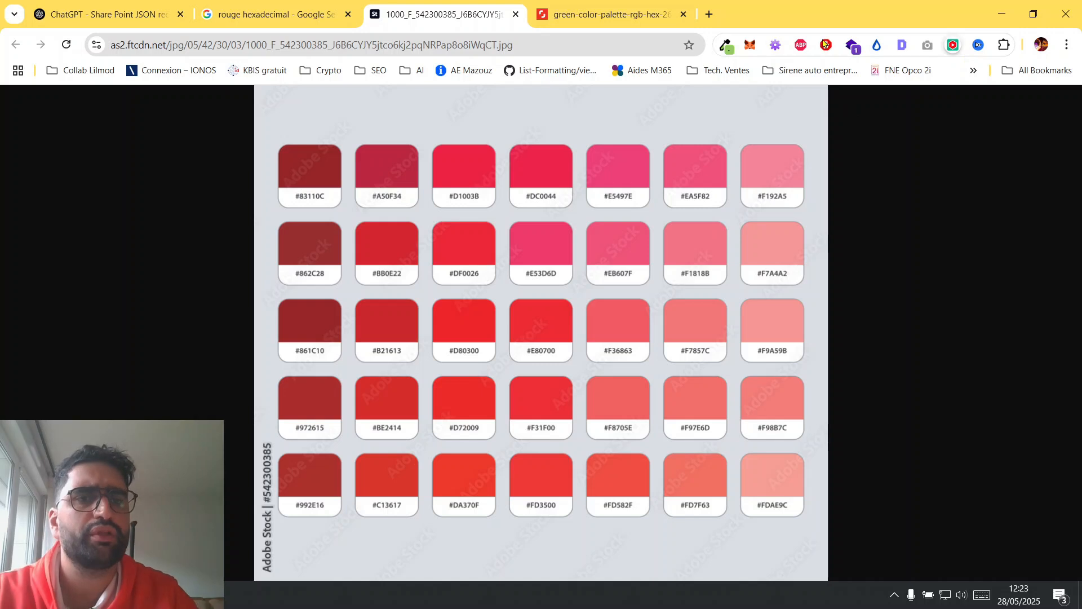
# Sample the red of the #FD582F swatch, then add #F04E43 to the drafted ChatGPT message as the red colour and send it.
pyautogui.click(727, 47)
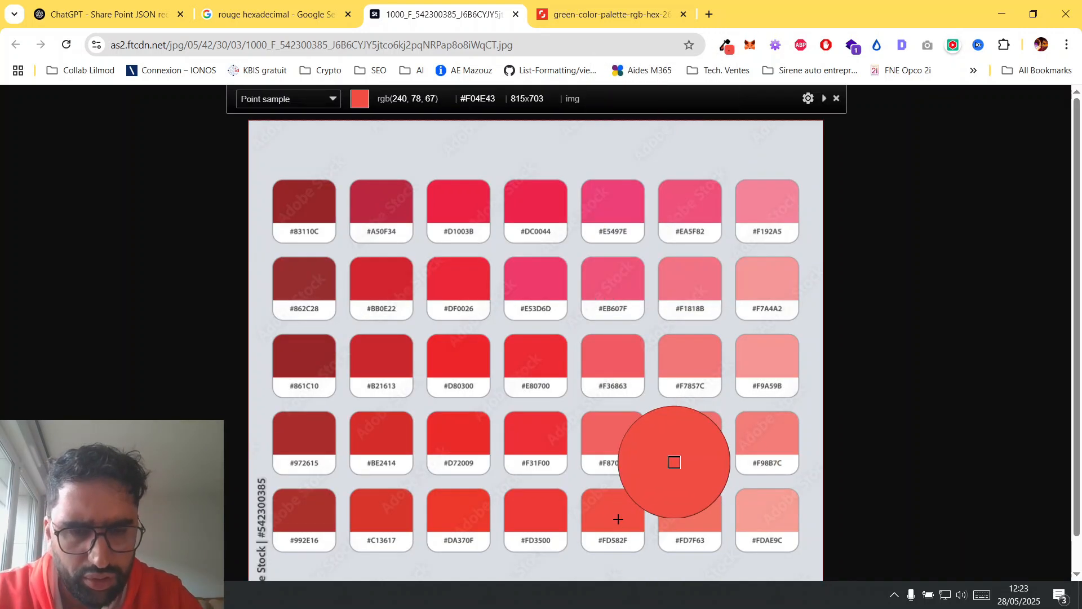
pyautogui.click(617, 519)
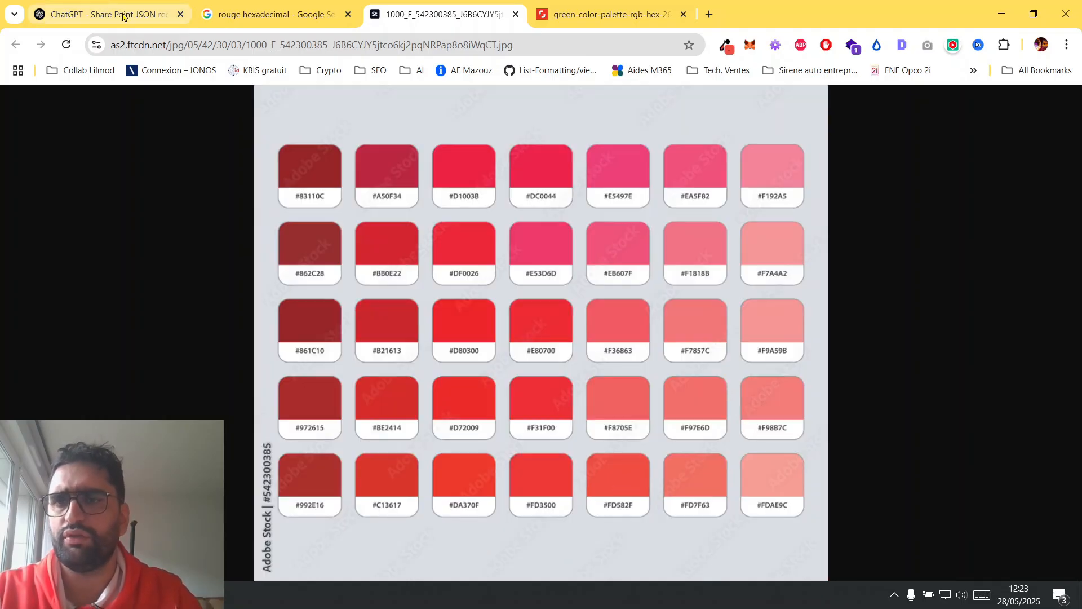
pyautogui.click(123, 16)
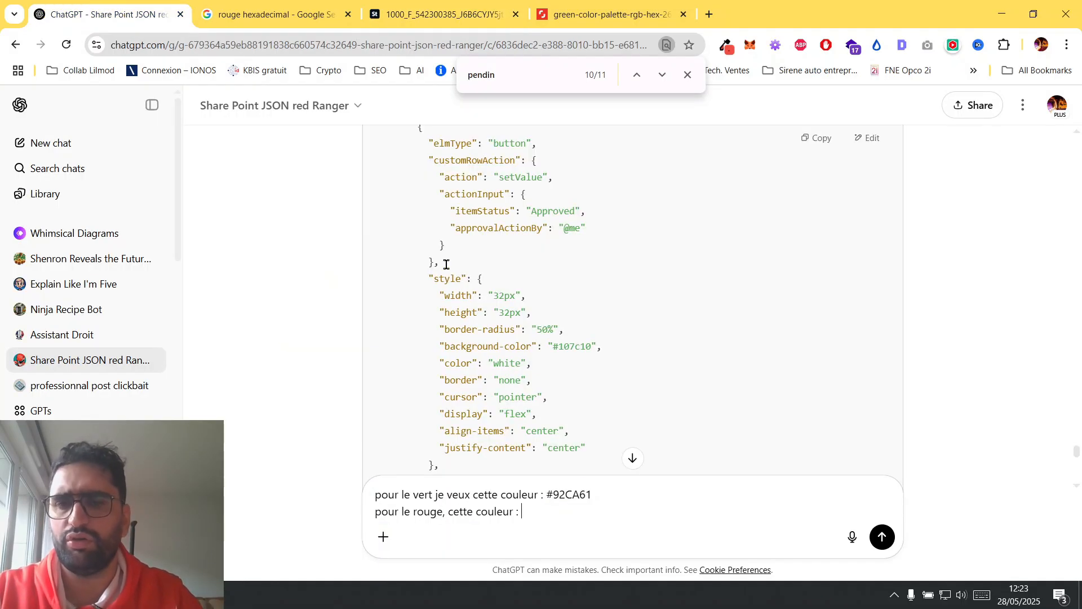
pyautogui.hotkey('ctrl', 'v')
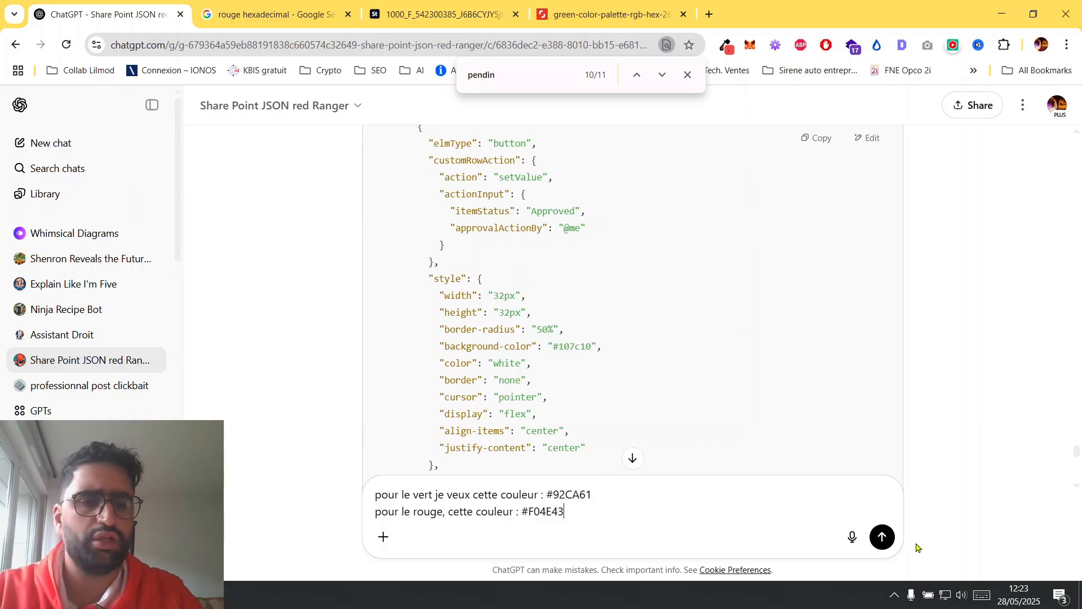
pyautogui.click(882, 537)
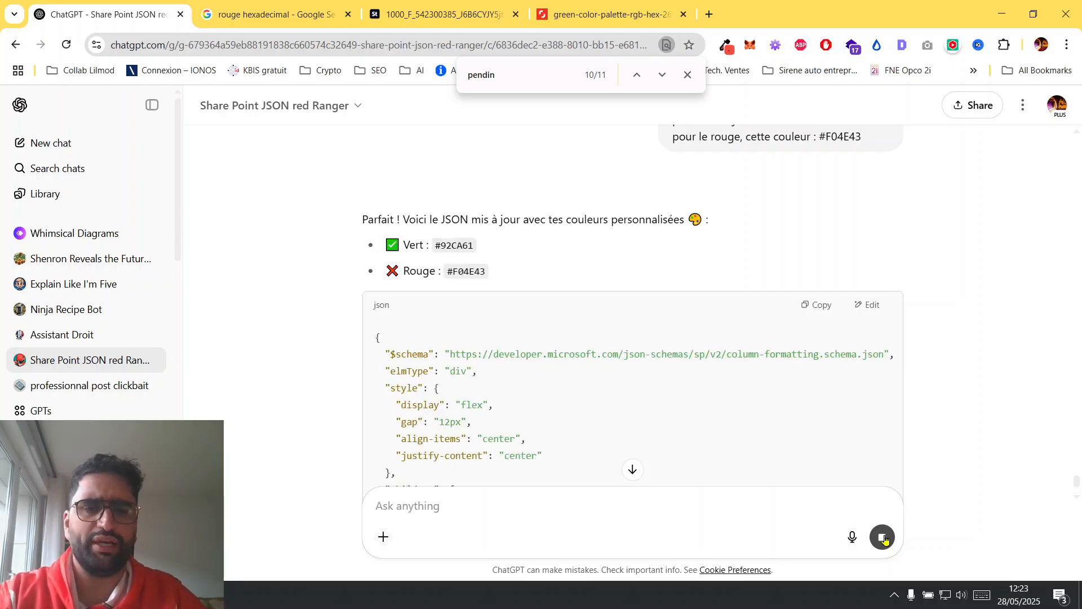
# Review the regenerated JSON with the custom green and red colours and copy the code block.
pyautogui.scroll(-3, 740, 344)
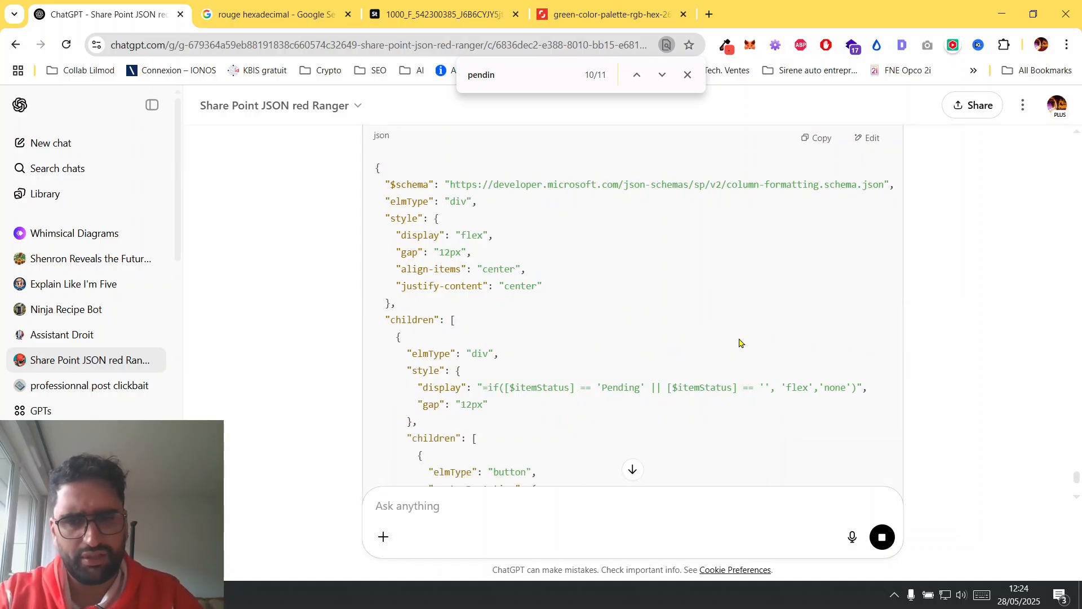
pyautogui.scroll(-4, 741, 344)
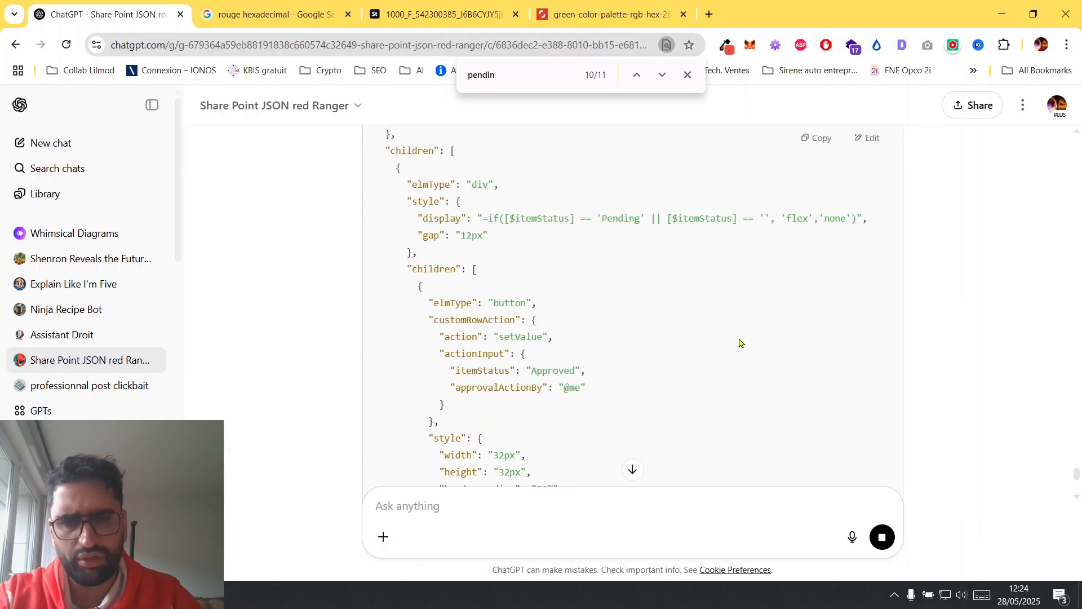
pyautogui.scroll(-3, 740, 343)
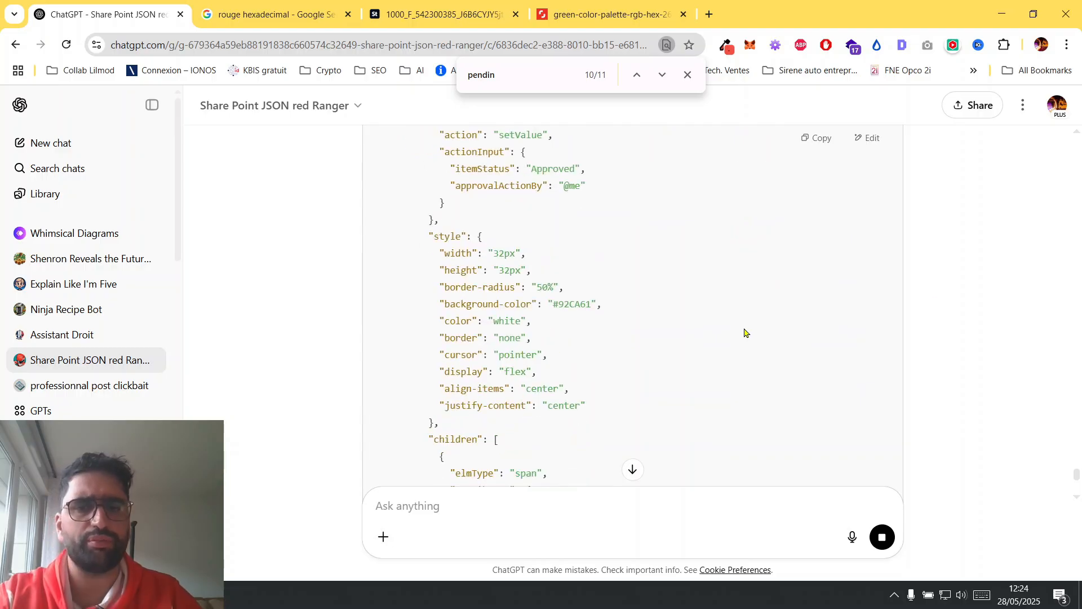
pyautogui.scroll(9, 973, 317)
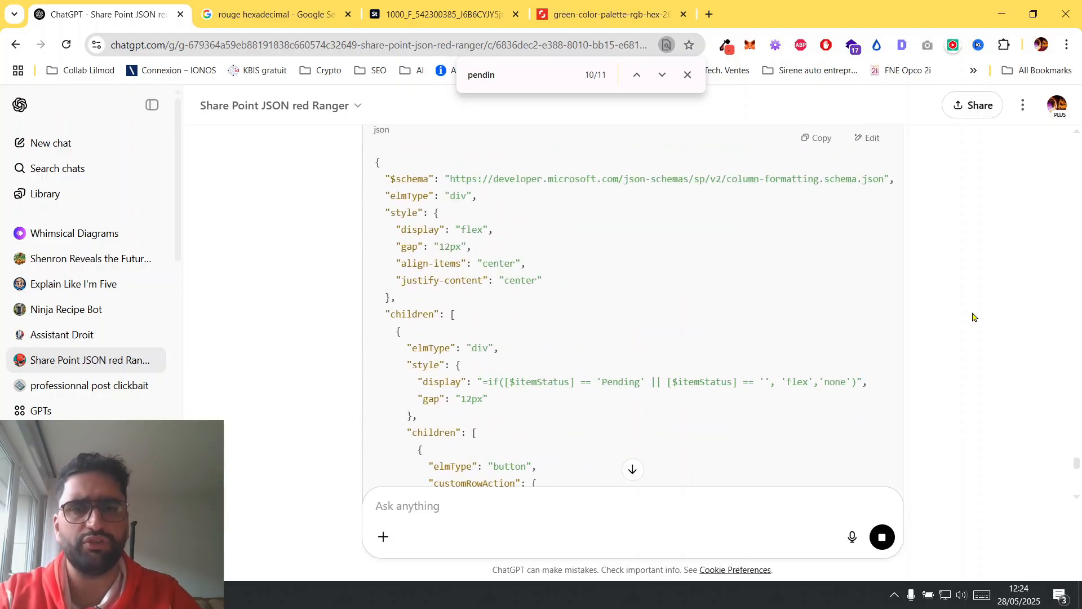
pyautogui.scroll(5, 973, 317)
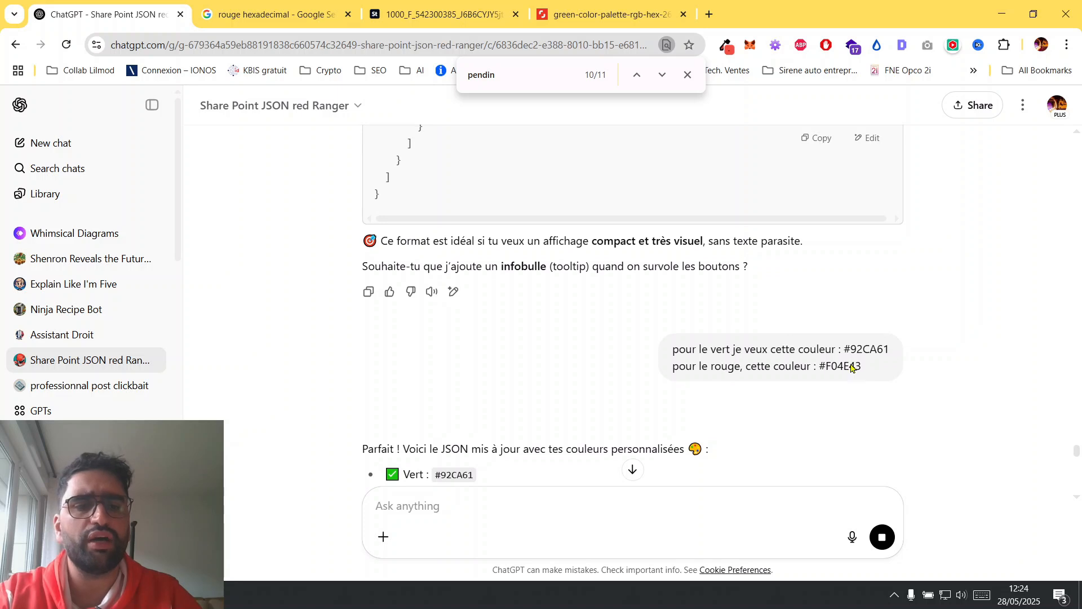
pyautogui.scroll(-6, 774, 343)
pyautogui.click(820, 179)
# In SharePoint, replace the actionButtons column's entire formatting JSON with the copied code and save it.
pyautogui.hotkey('alt', 'Tab')
pyautogui.click(989, 393)
pyautogui.hotkey('ctrl', 'a')
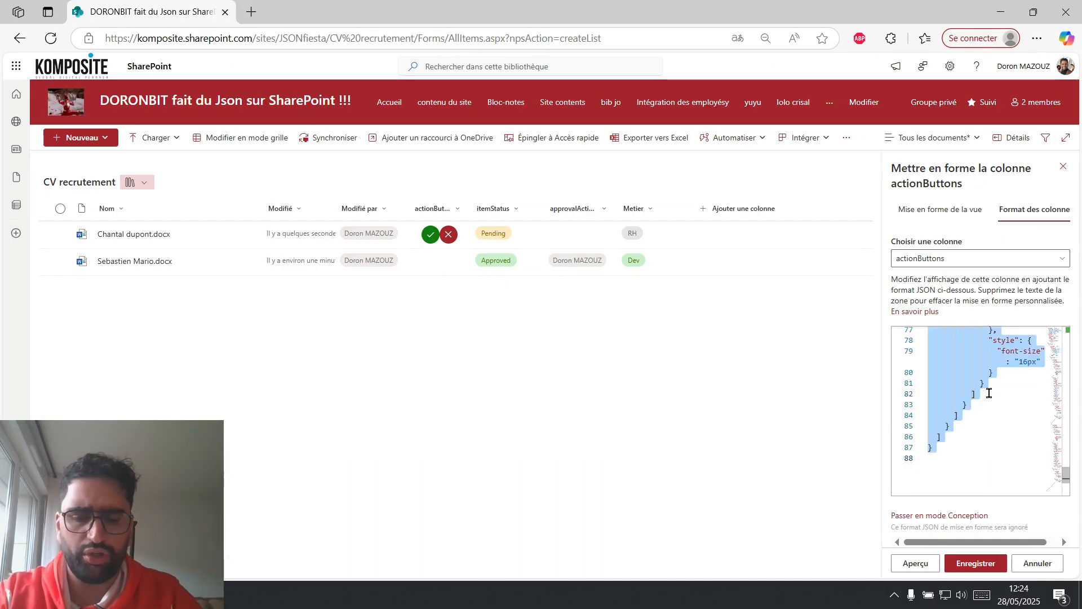
pyautogui.hotkey('ctrl', 'v')
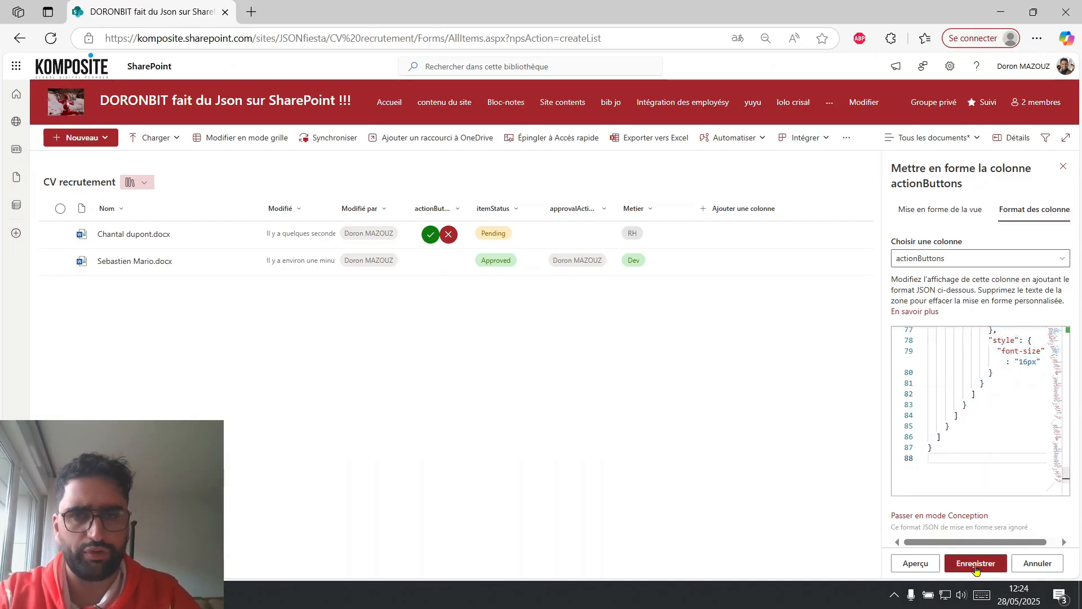
pyautogui.click(976, 564)
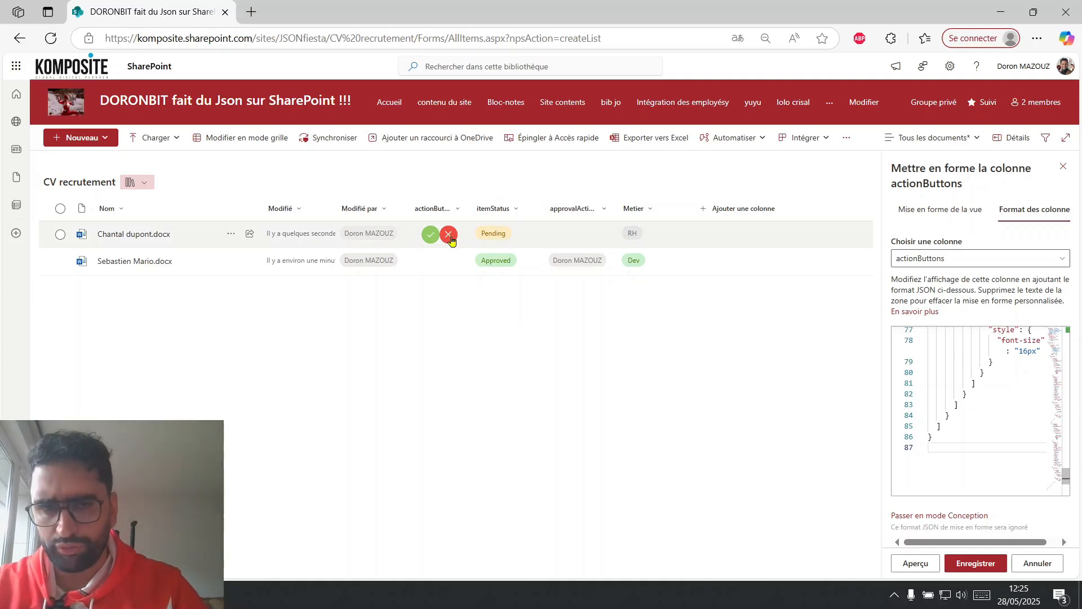
# Create a Word document in the CV recrutement library, name it with the candidate's full name, and refresh the library.
pyautogui.click(79, 140)
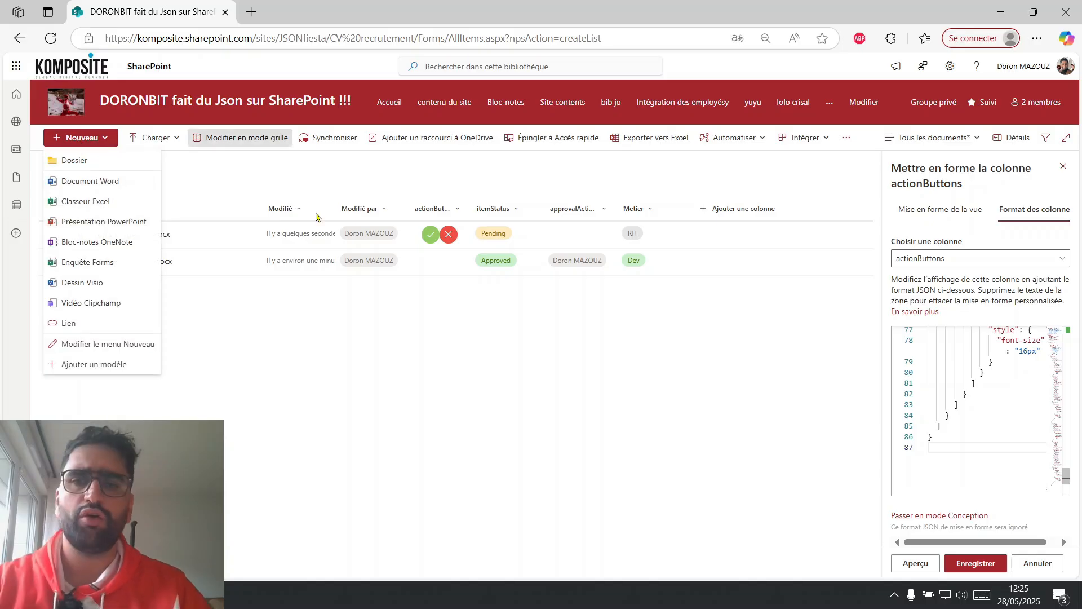
pyautogui.click(87, 181)
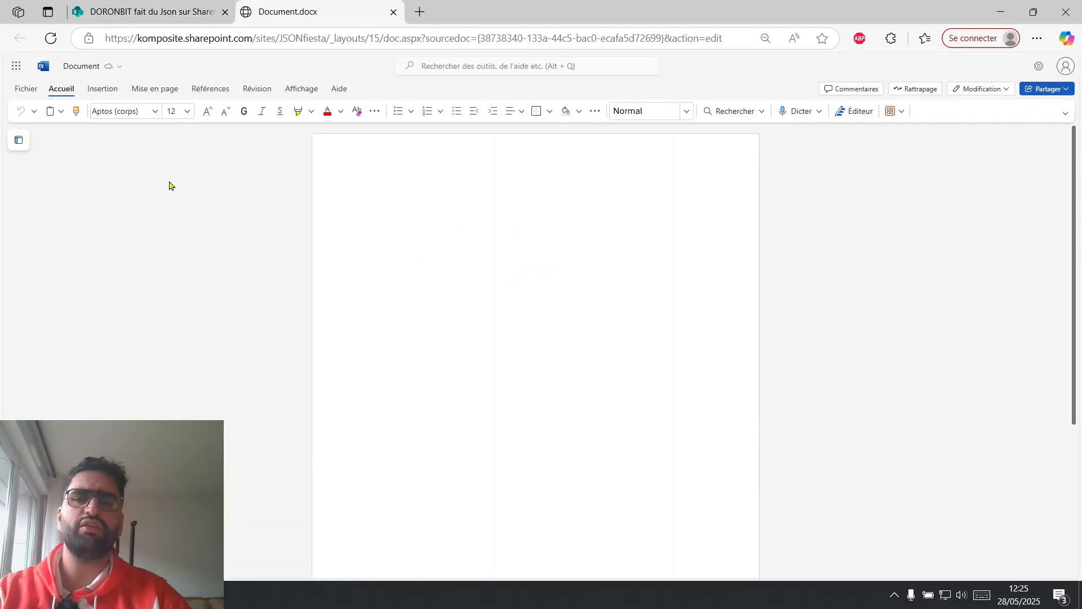
pyautogui.click(82, 66)
pyautogui.write('Alexia tarmo')
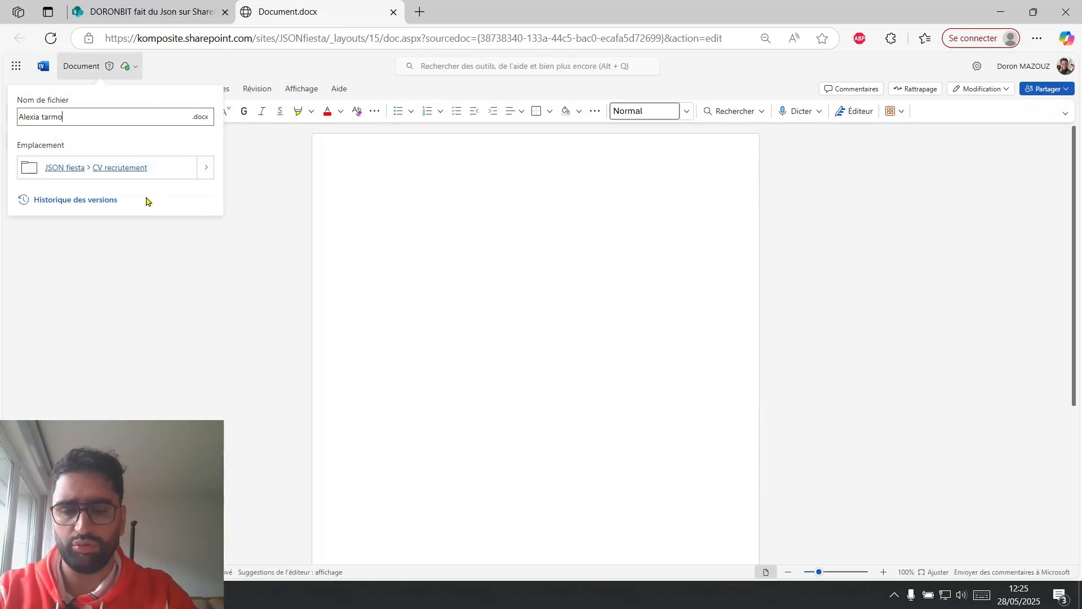
pyautogui.click(386, 248)
pyautogui.click(394, 12)
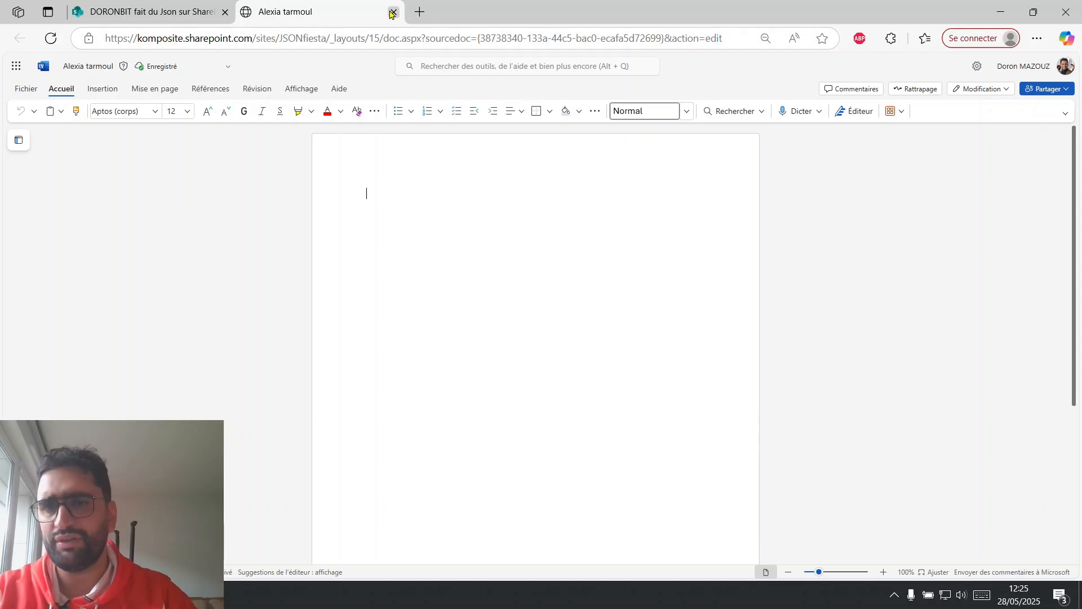
pyautogui.click(50, 37)
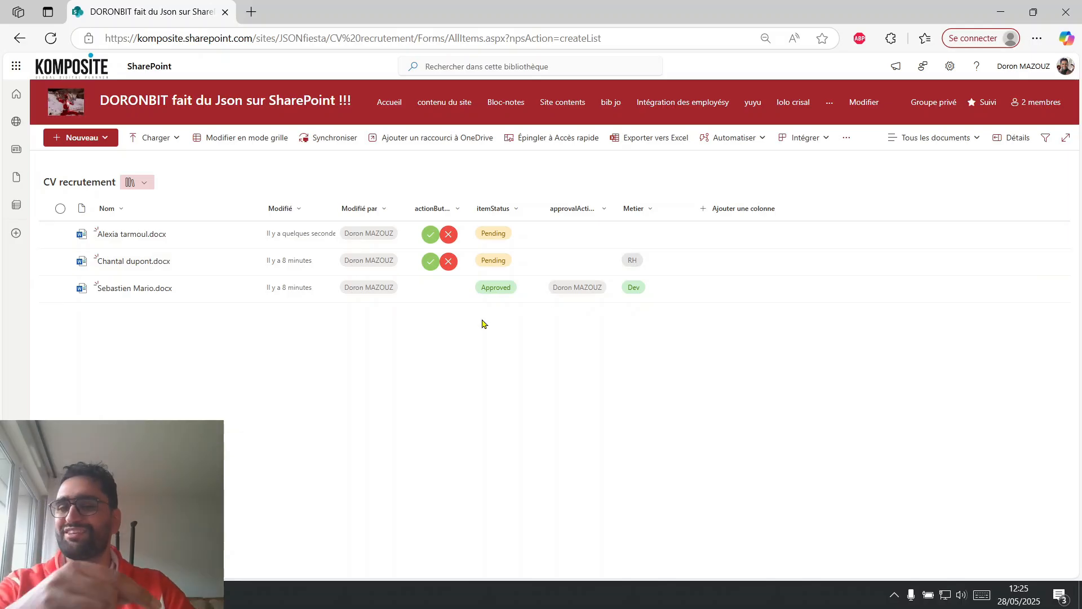
# Set the new CV's Metier to Commercial in grid editing mode, and exit that mode.
pyautogui.click(242, 138)
pyautogui.click(637, 230)
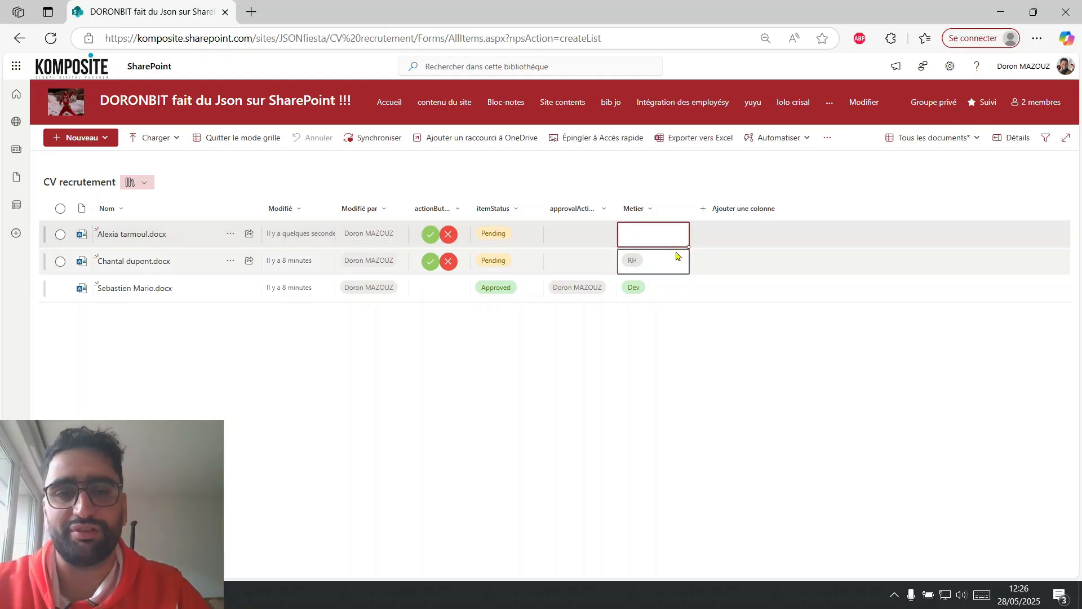
pyautogui.click(658, 238)
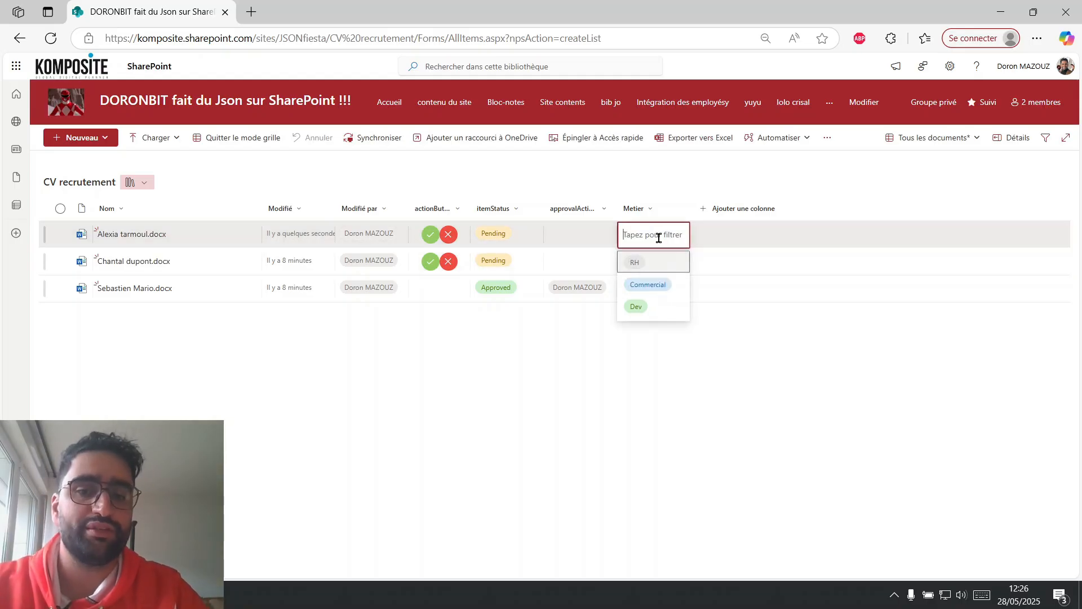
pyautogui.click(649, 284)
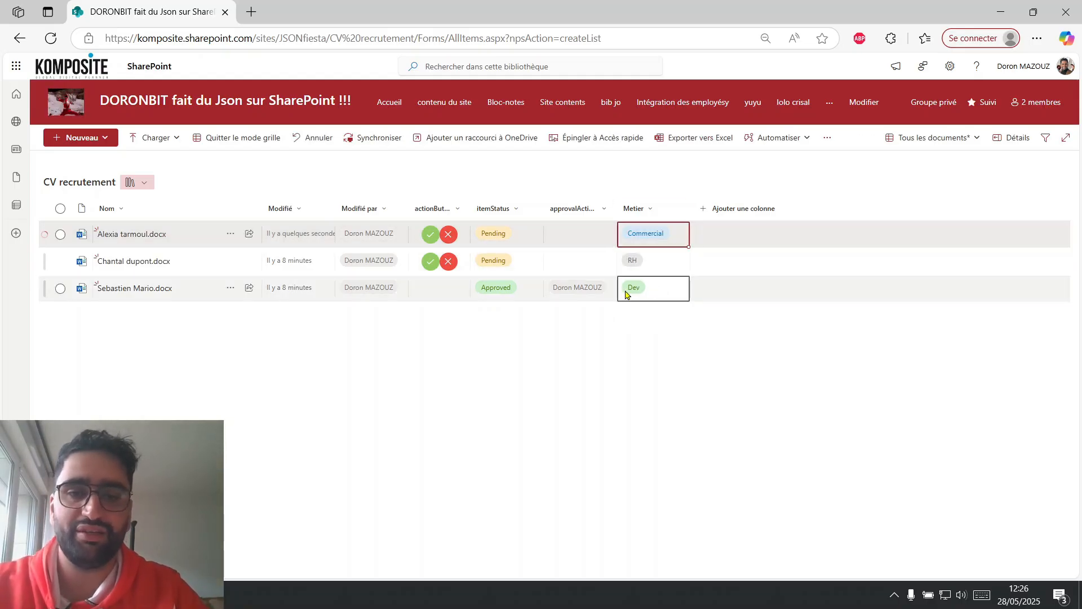
pyautogui.click(252, 140)
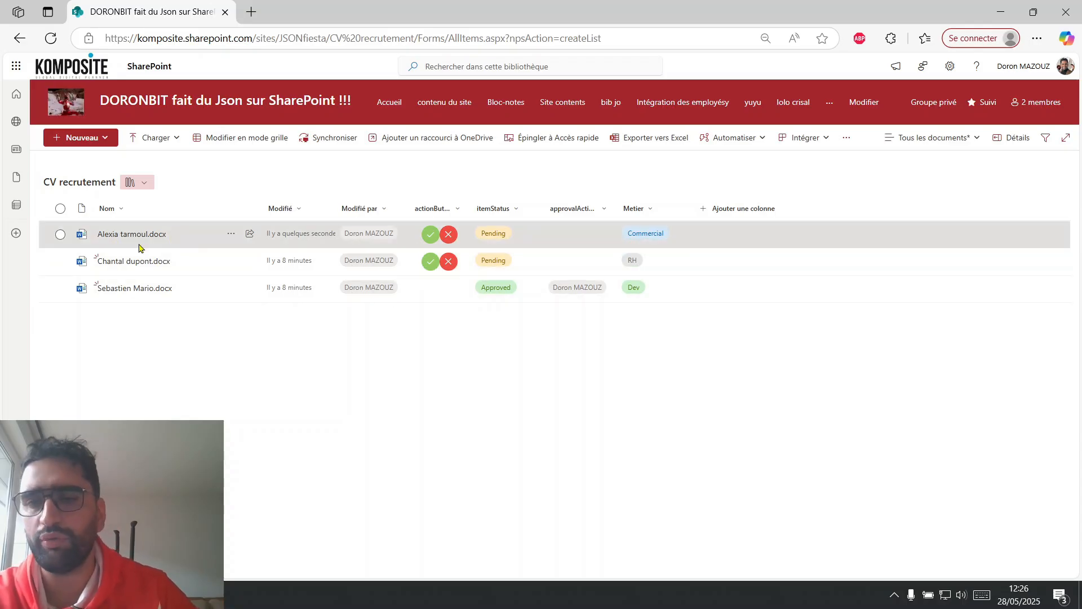
# Reject the new CV through its round red button and capture a screenshot of the itemStatus column.
pyautogui.doubleClick(49, 181)
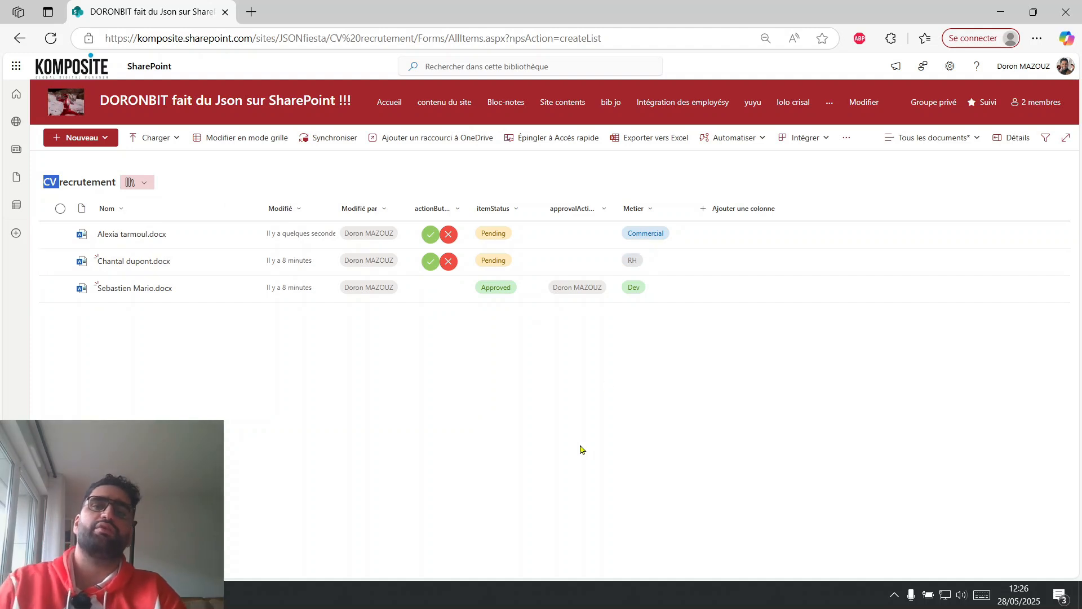
pyautogui.click(450, 232)
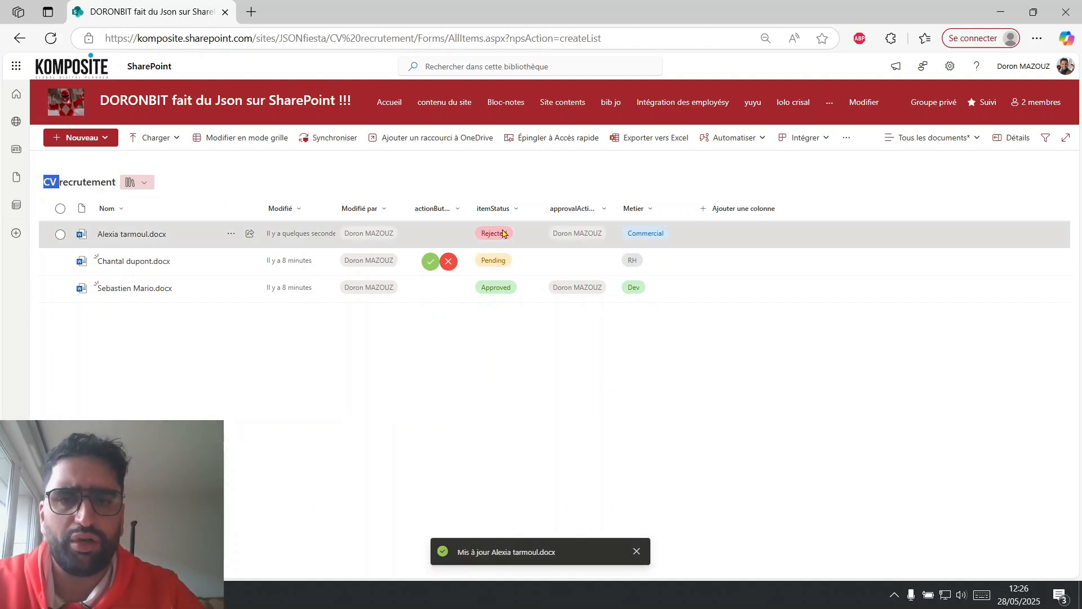
pyautogui.press('super+shift+s')
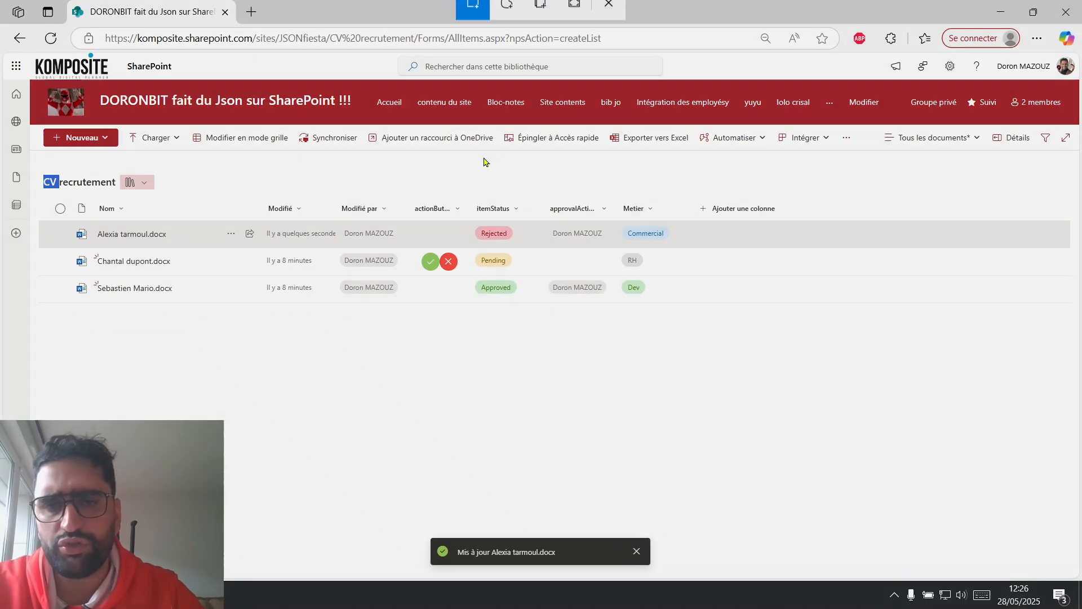
pyautogui.moveTo(466, 179); pyautogui.dragTo(530, 330)
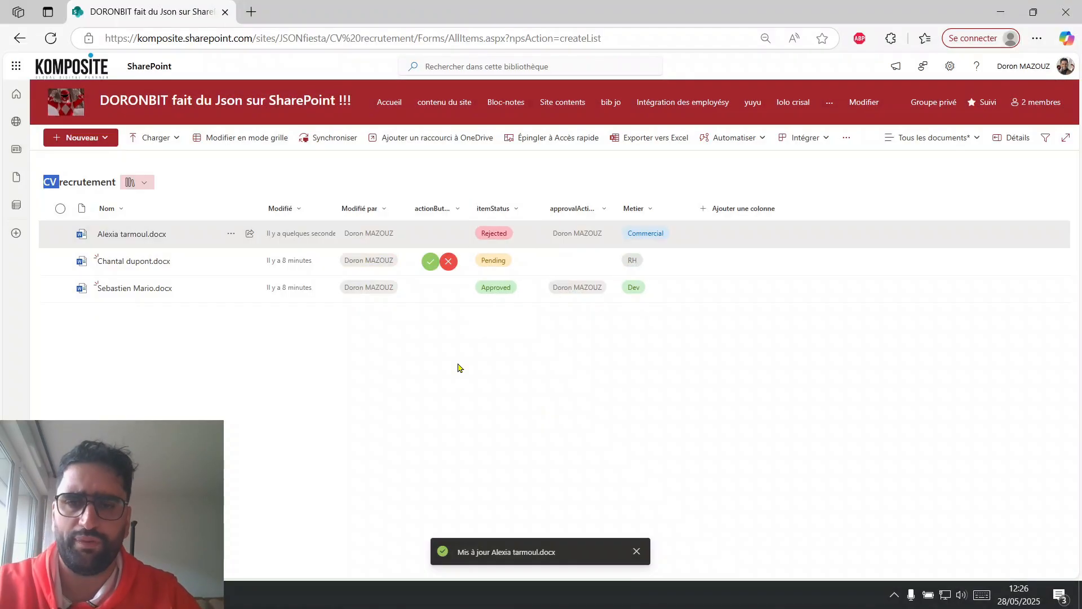
# Attach the screenshot in ChatGPT and draft "je veux la meme chose pour cette colone mais je veux un cercle jaune avec une".
pyautogui.hotkey('alt', 'Tab')
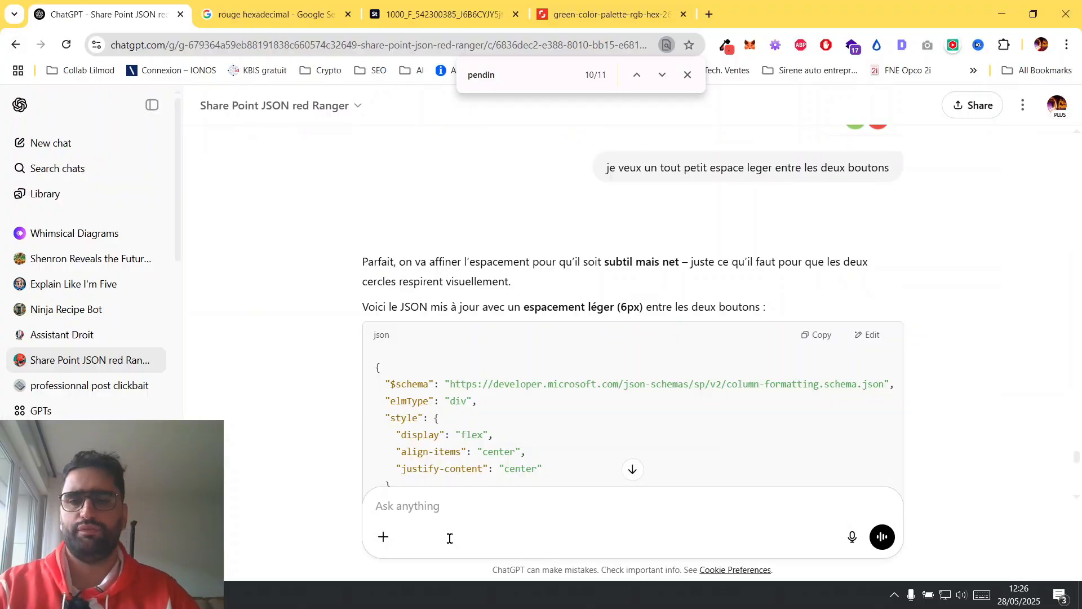
pyautogui.hotkey('ctrl', 'v')
pyautogui.write('je veux la me')
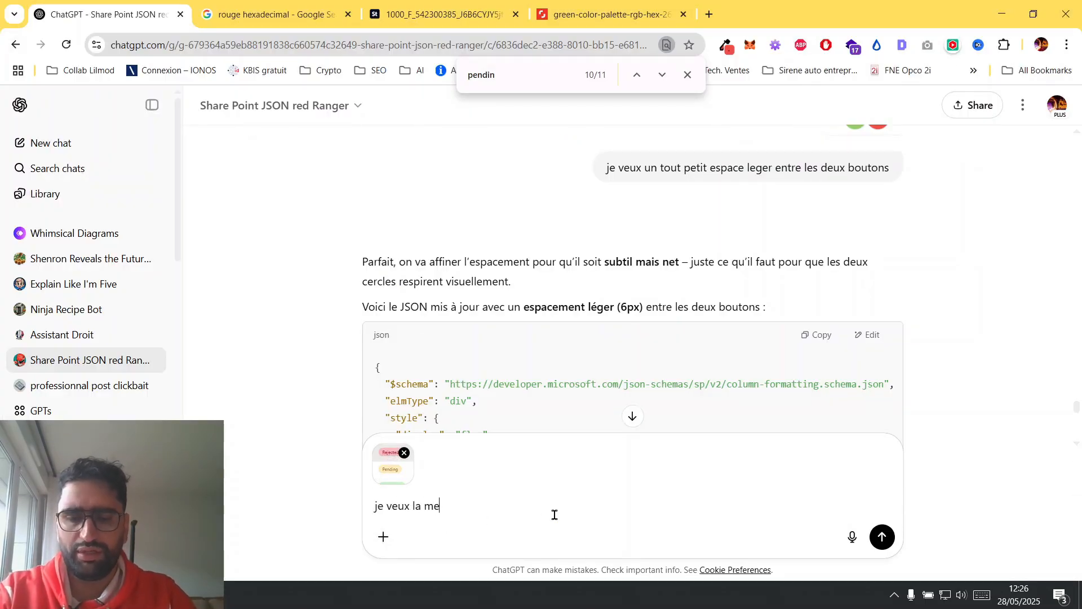
pyautogui.write('me chose pour cette colone mais je v')
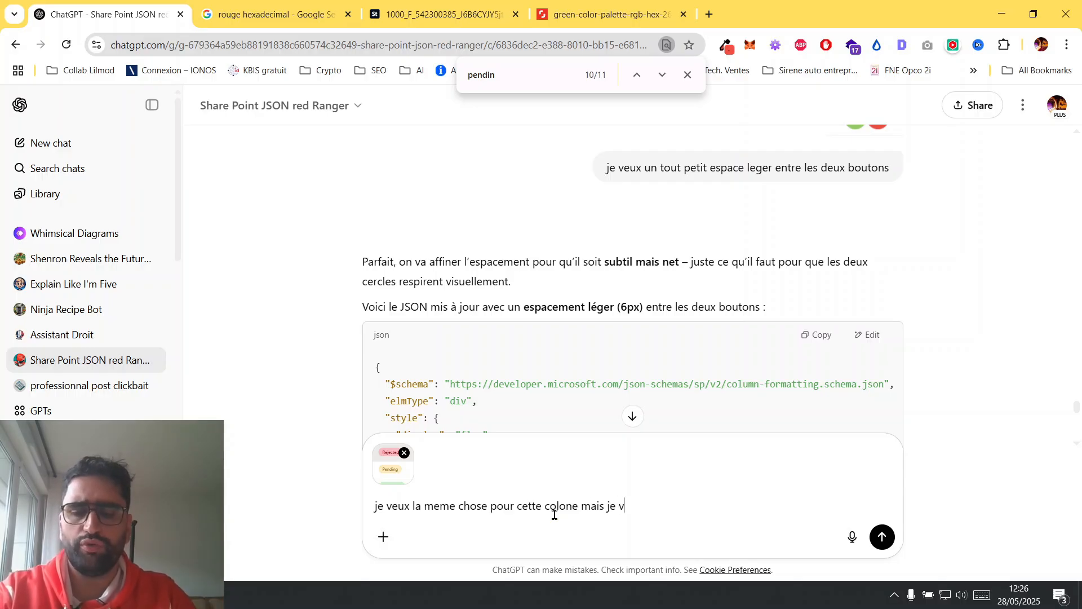
pyautogui.write('hau')
pyautogui.press('BackSpace')
pyautogui.press('BackSpace')
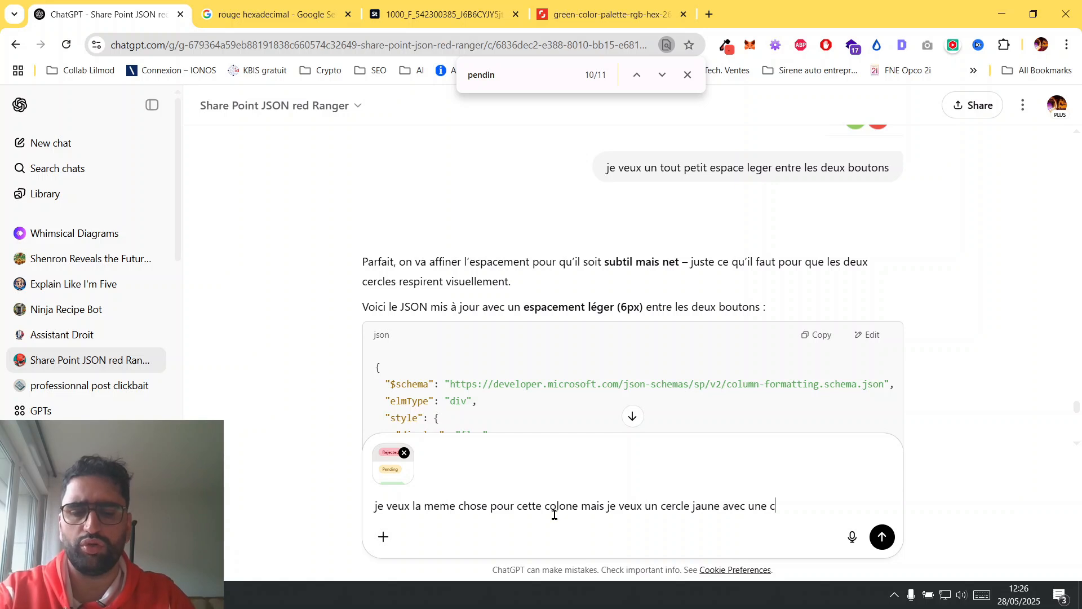
# Complete the message with "icone qui indique le temps pour "pending"" and send it.
pyautogui.write('cone')
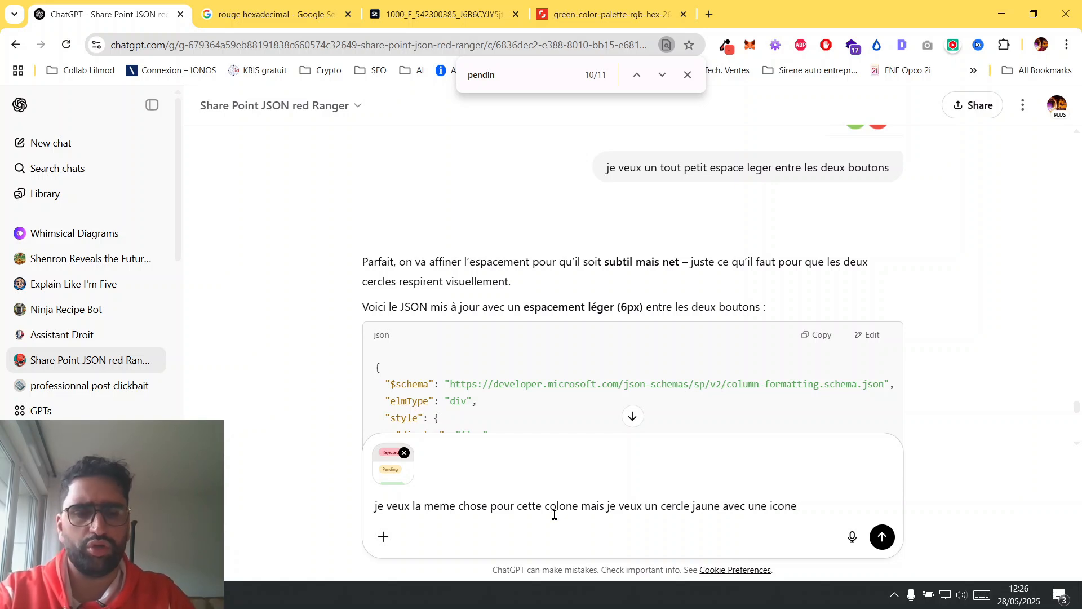
pyautogui.write(' qui indique le t')
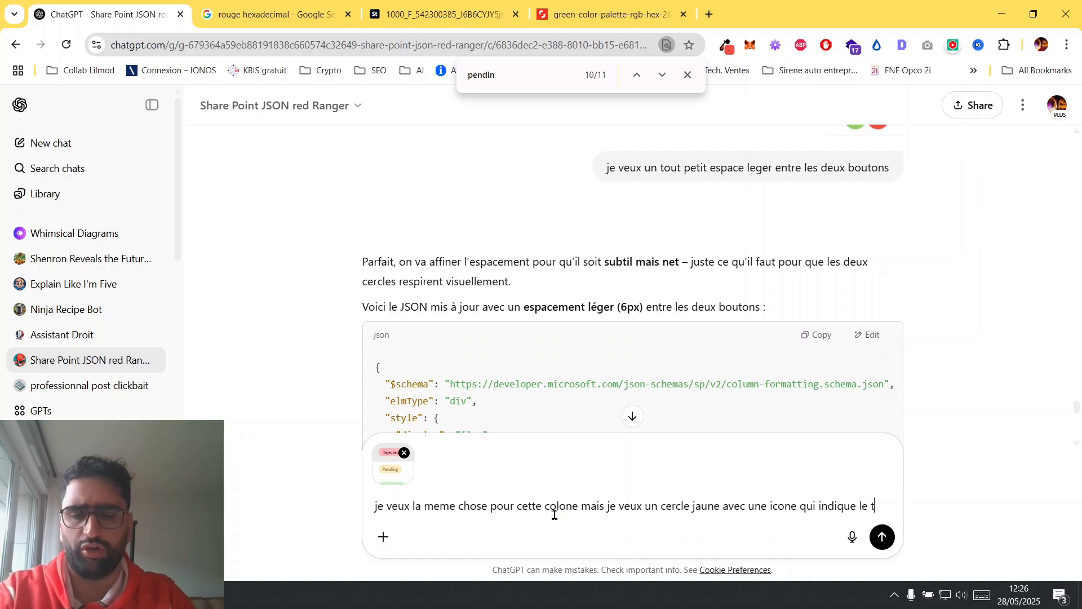
pyautogui.write('emps ')
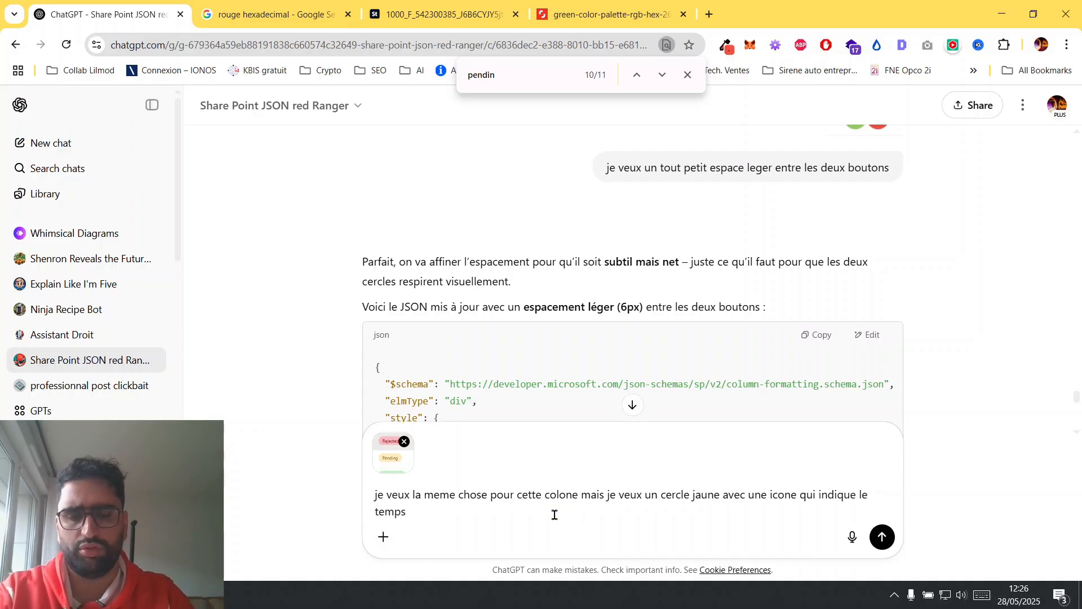
pyautogui.write('pour "pending')
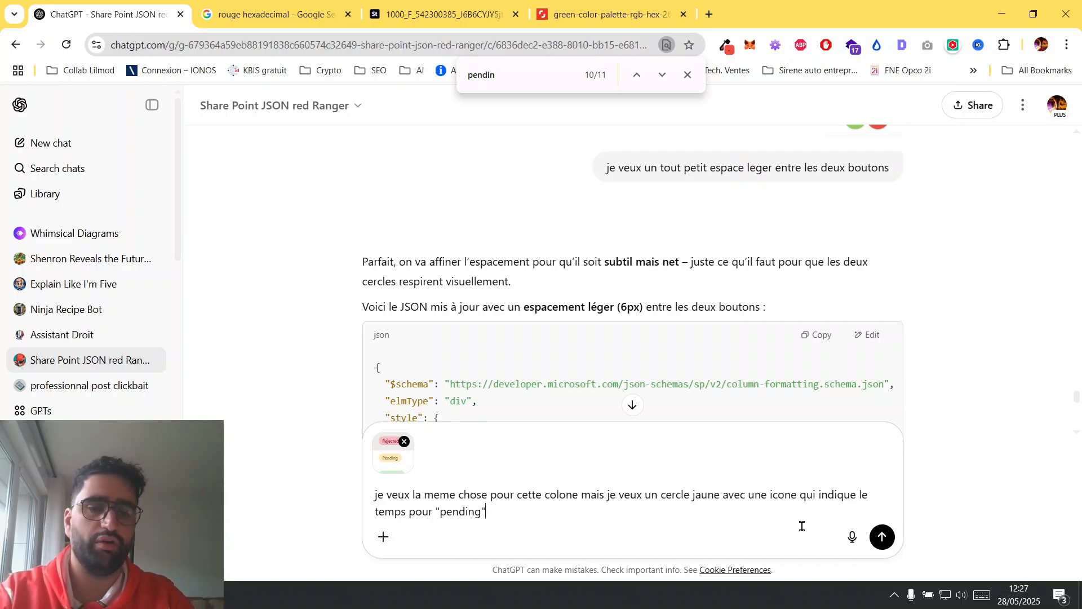
pyautogui.click(883, 538)
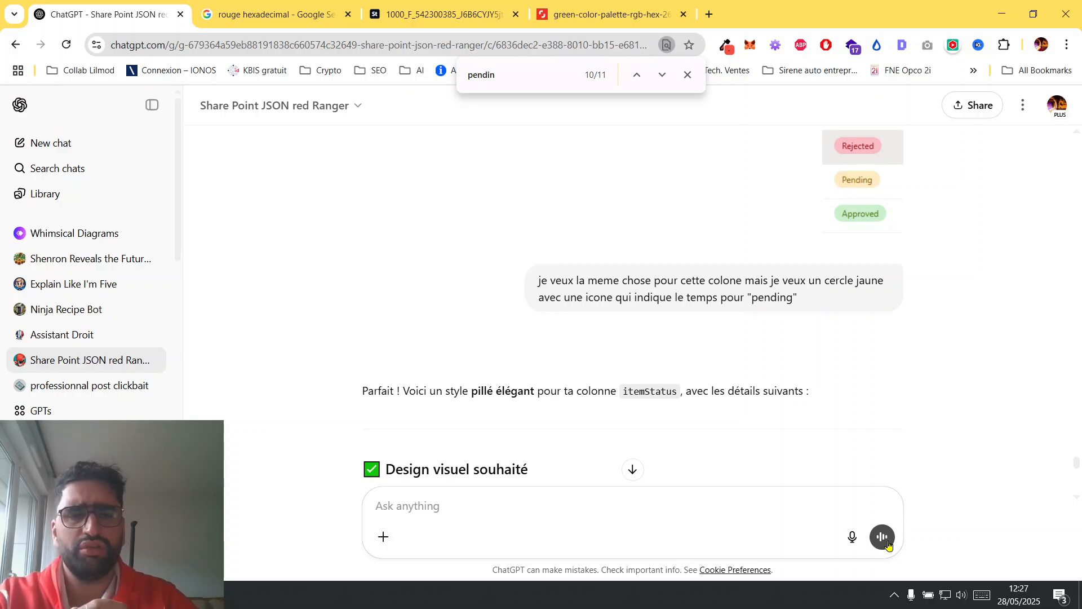
# Read the GPT's proposed itemStatus design for Approved, Rejected and Pending, and compare it with the screenshot and request sent.
pyautogui.scroll(-5, 699, 312)
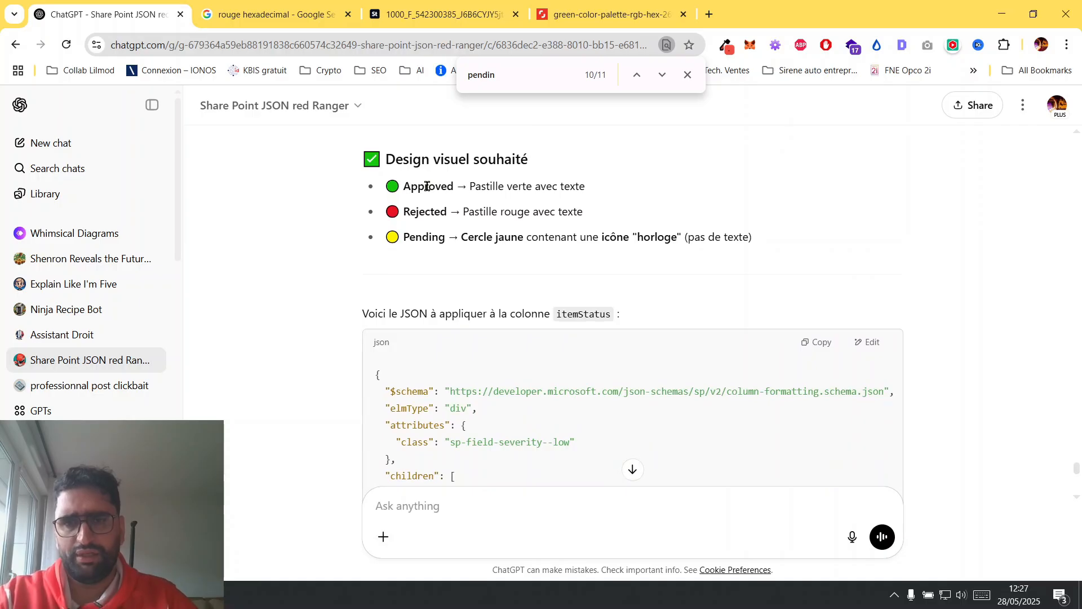
pyautogui.moveTo(384, 187); pyautogui.dragTo(528, 226)
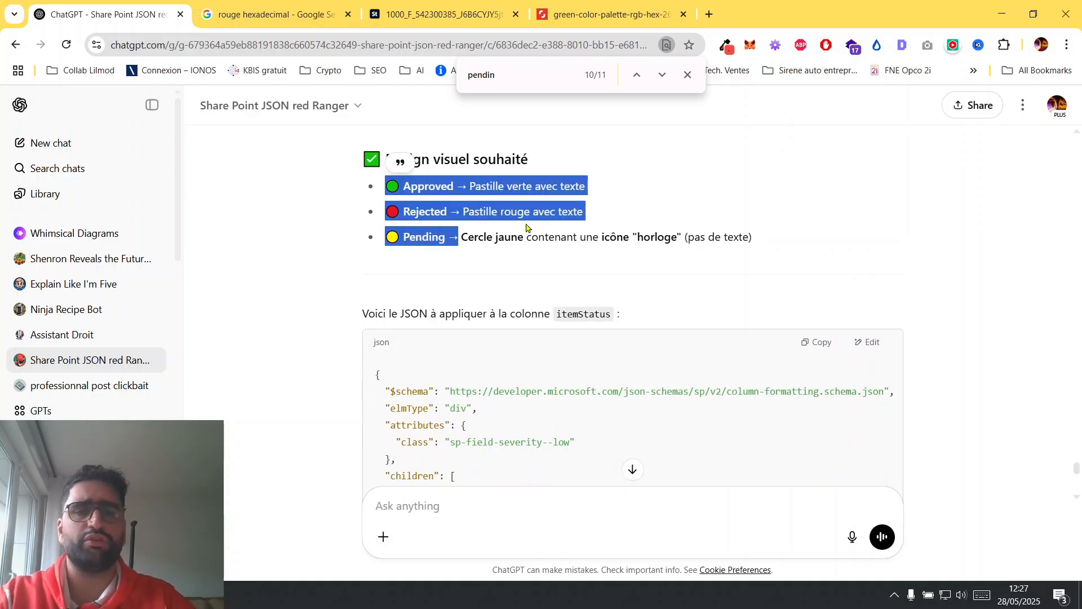
pyautogui.scroll(5, 699, 218)
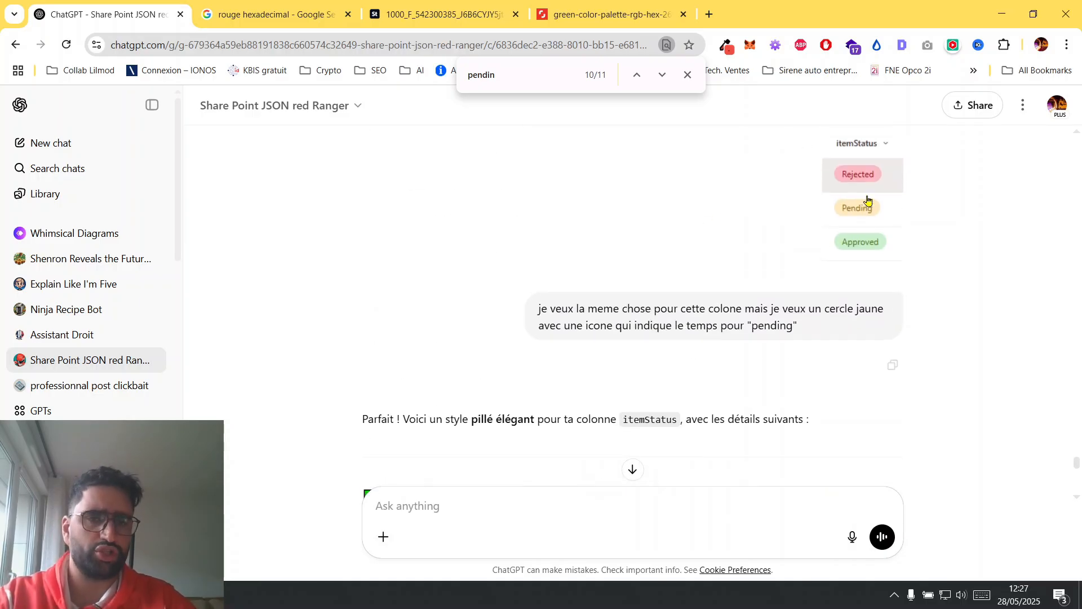
pyautogui.scroll(1, 874, 240)
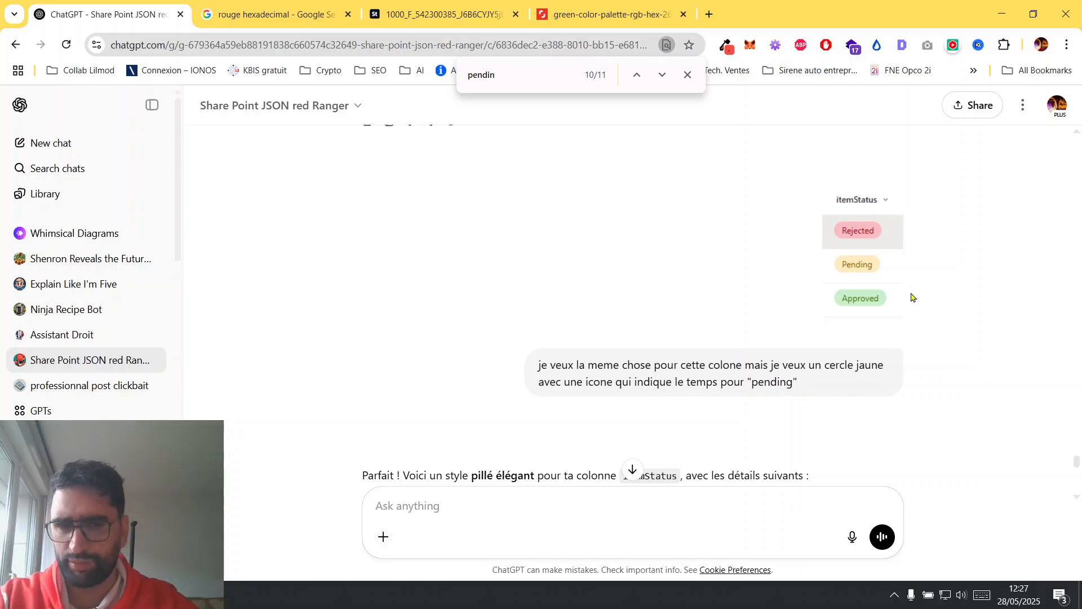
pyautogui.scroll(-2, 913, 298)
pyautogui.scroll(1, 913, 298)
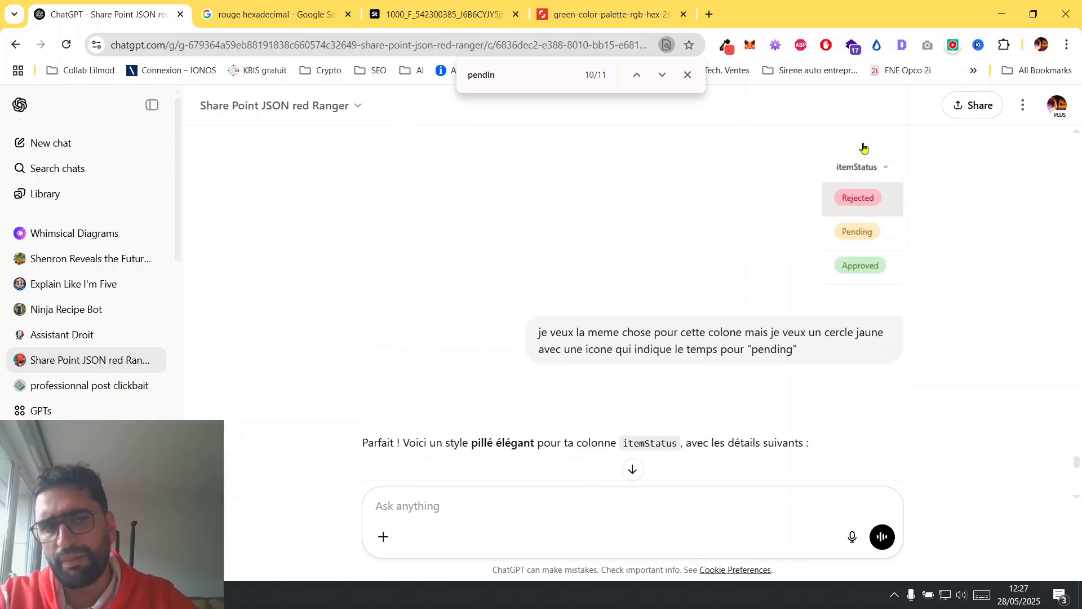
pyautogui.scroll(-4, 852, 322)
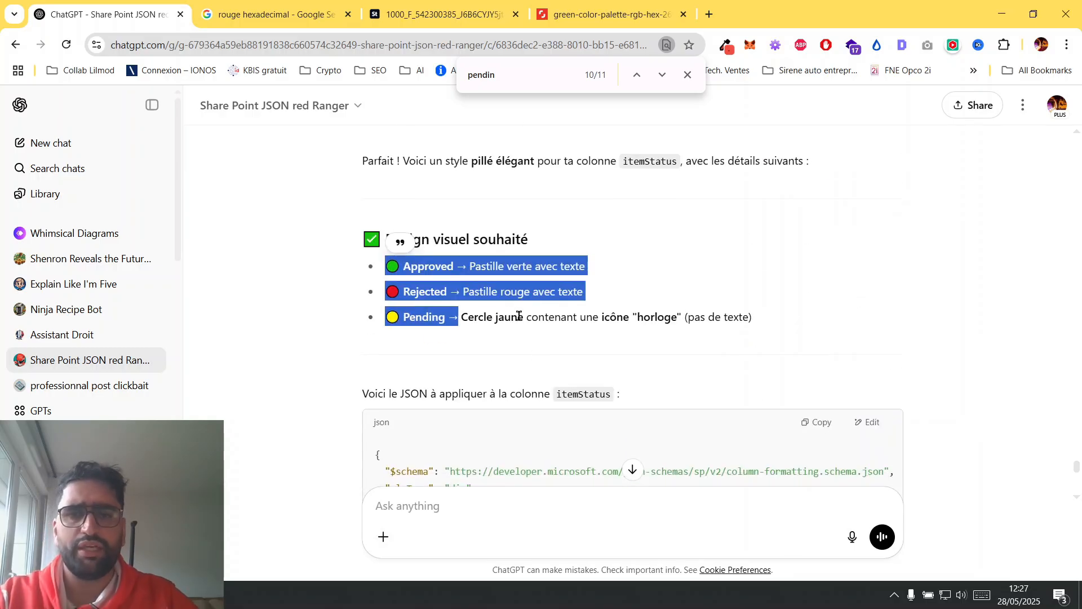
pyautogui.moveTo(601, 317); pyautogui.dragTo(691, 331)
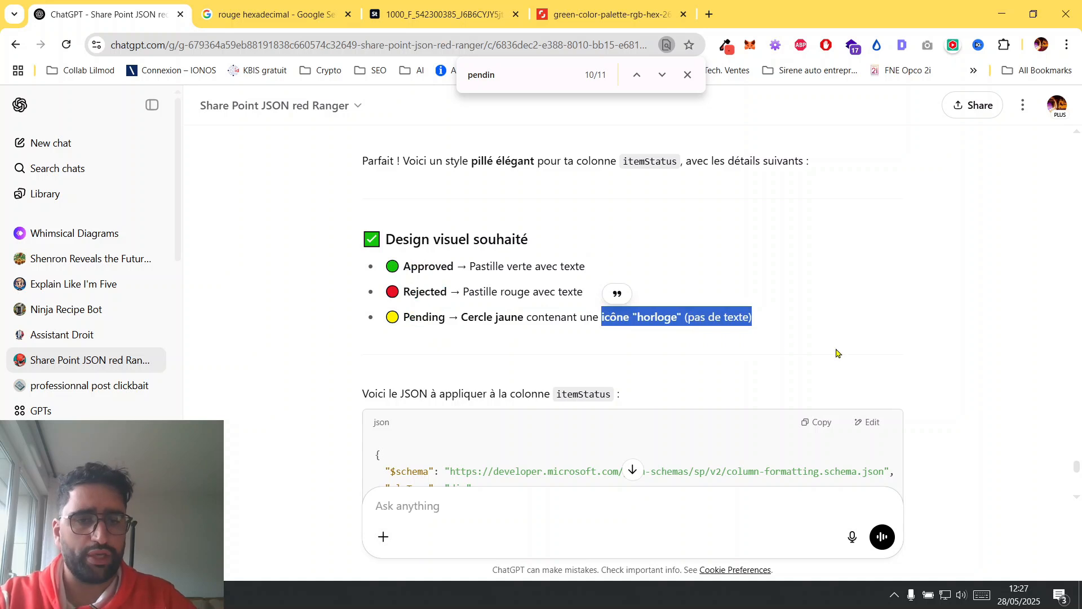
# Switch to the CV recrutement library in SharePoint and open the itemStatus column's formatting as JSON code in advanced mode.
pyautogui.scroll(-2, 836, 353)
pyautogui.hotkey('alt', 'Tab')
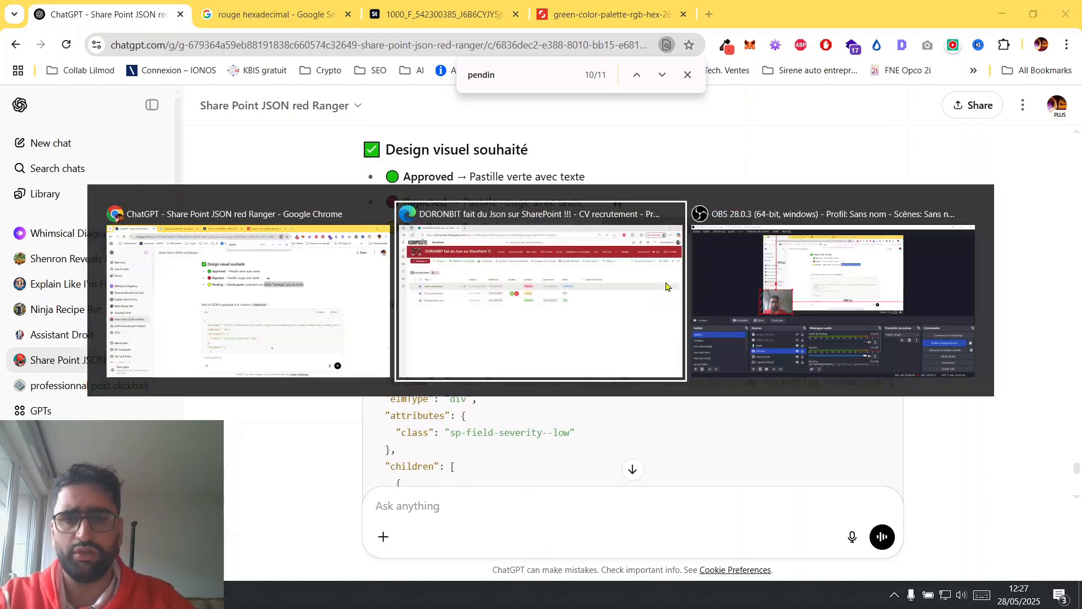
pyautogui.click(522, 209)
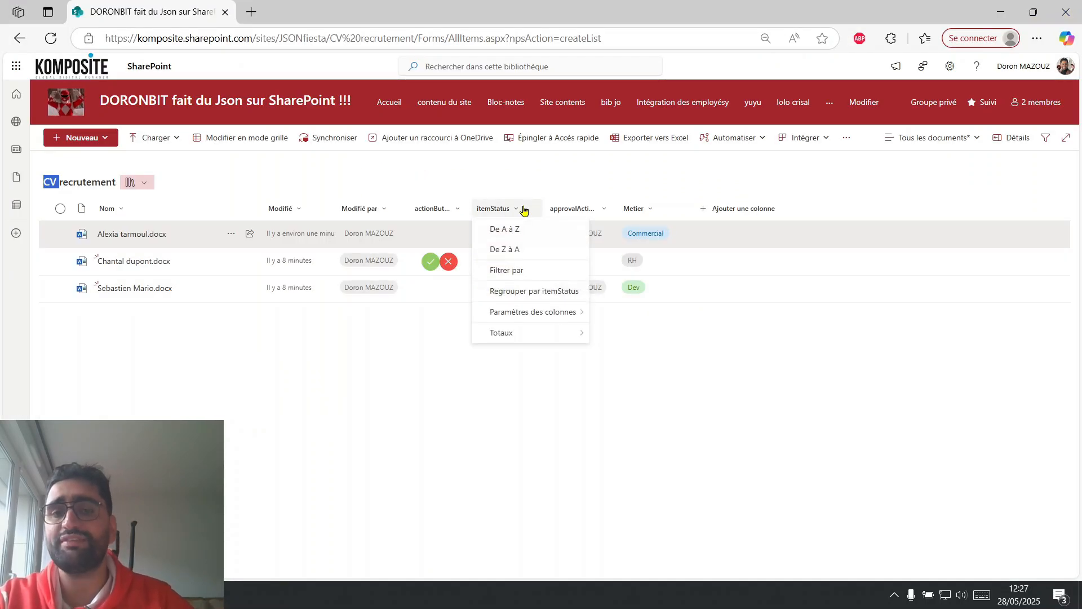
pyautogui.moveTo(544, 314)
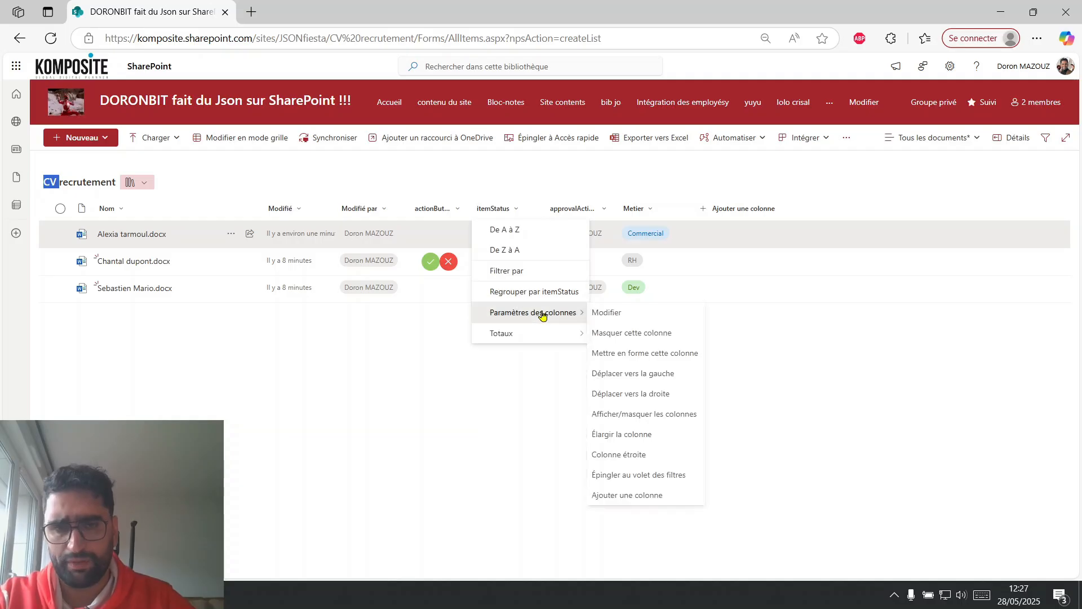
pyautogui.click(638, 359)
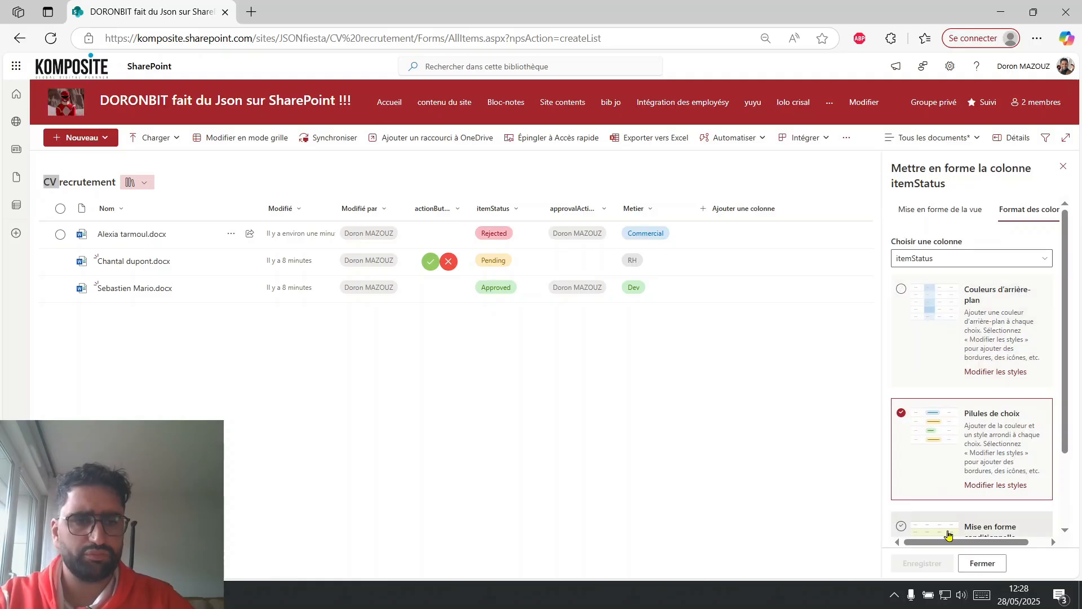
pyautogui.scroll(-3, 949, 535)
pyautogui.click(970, 524)
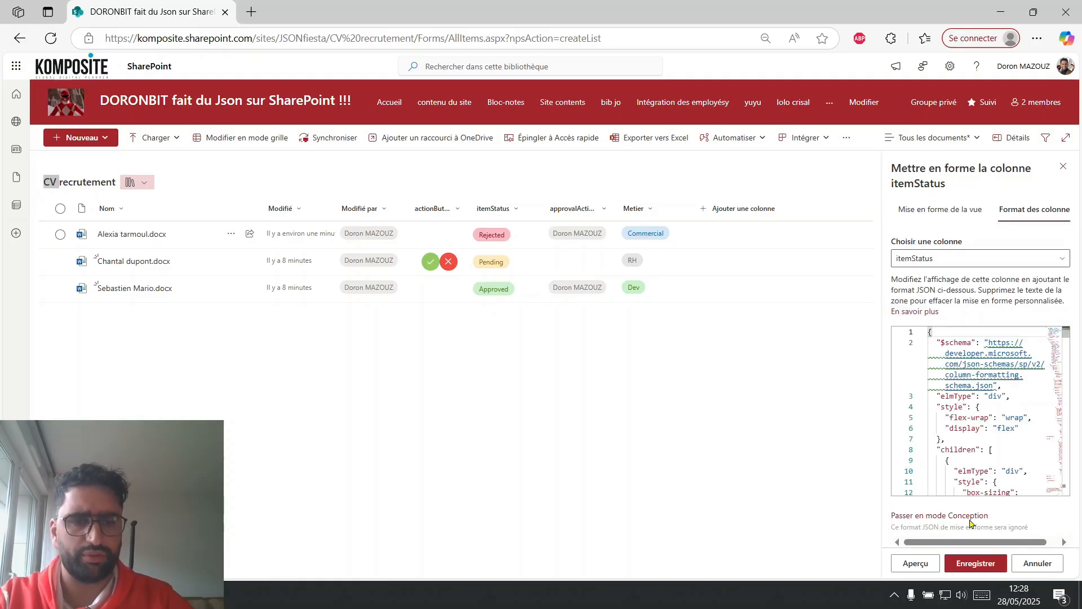
# Replace the itemStatus column's whole formatting code with the GPT's JSON containing the Clock icon, and save it.
pyautogui.click(1035, 444)
pyautogui.hotkey('ctrl', 'a')
pyautogui.hotkey('ctrl', 'v')
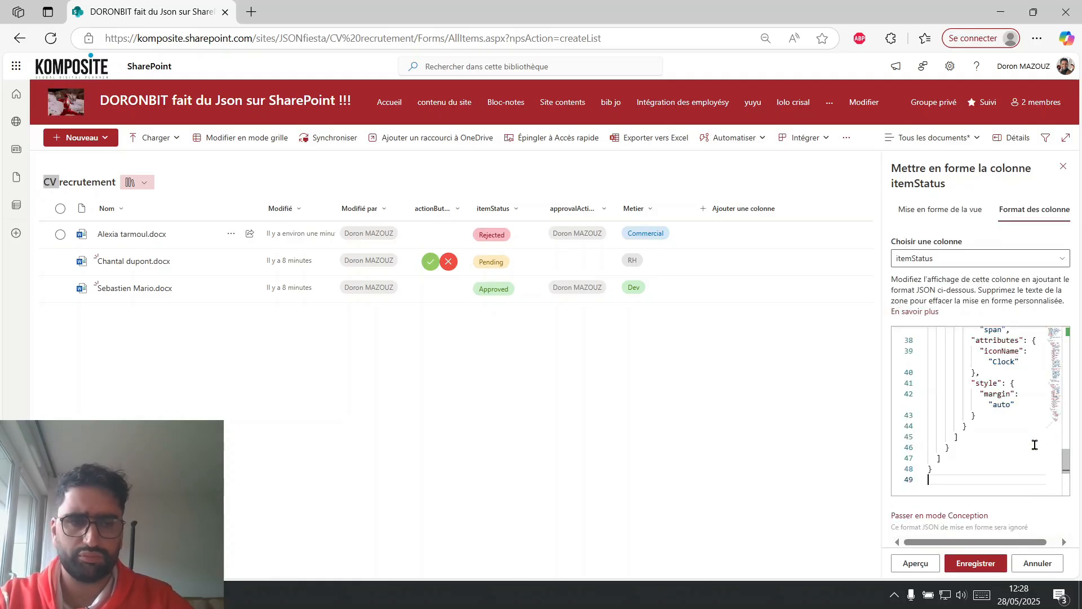
pyautogui.click(981, 568)
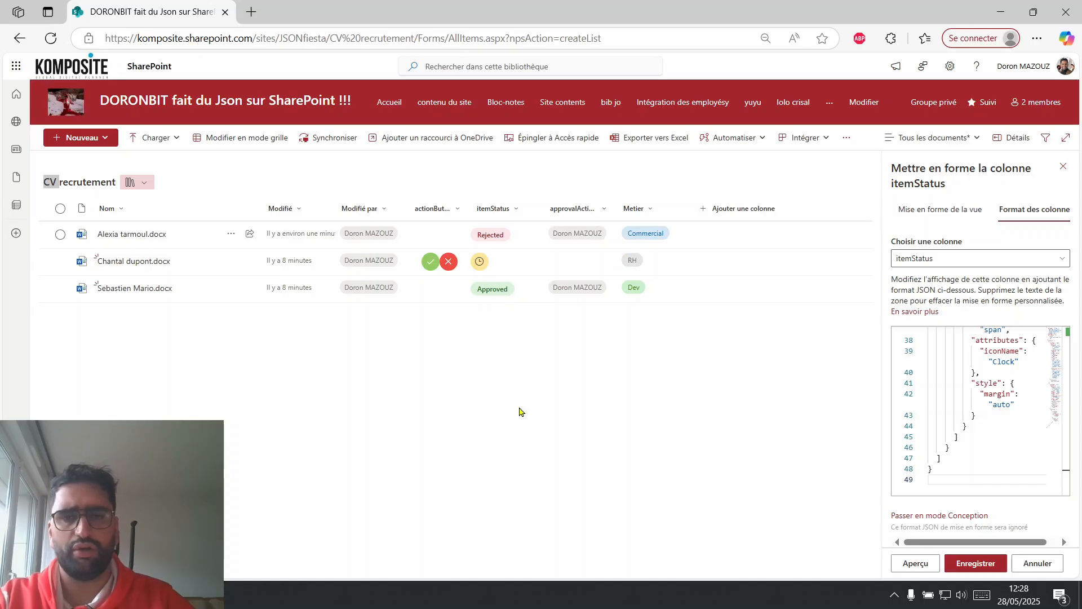
# Capture a screenshot of the newly formatted itemStatus column and attach it to a new message in ChatGPT.
pyautogui.hotkey('alt', 'Tab')
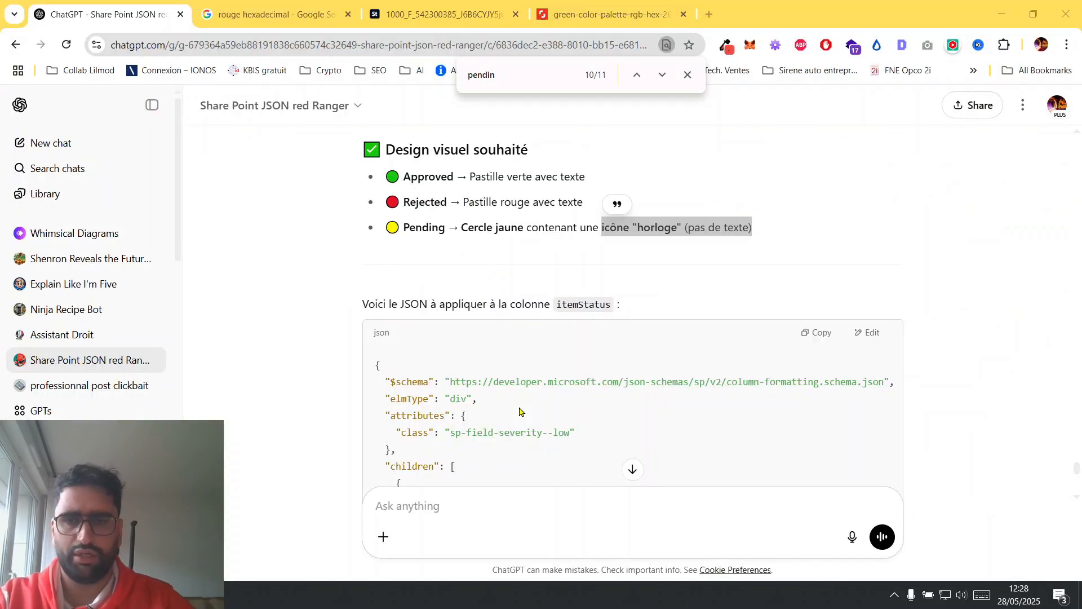
pyautogui.hotkey('alt', 'Tab')
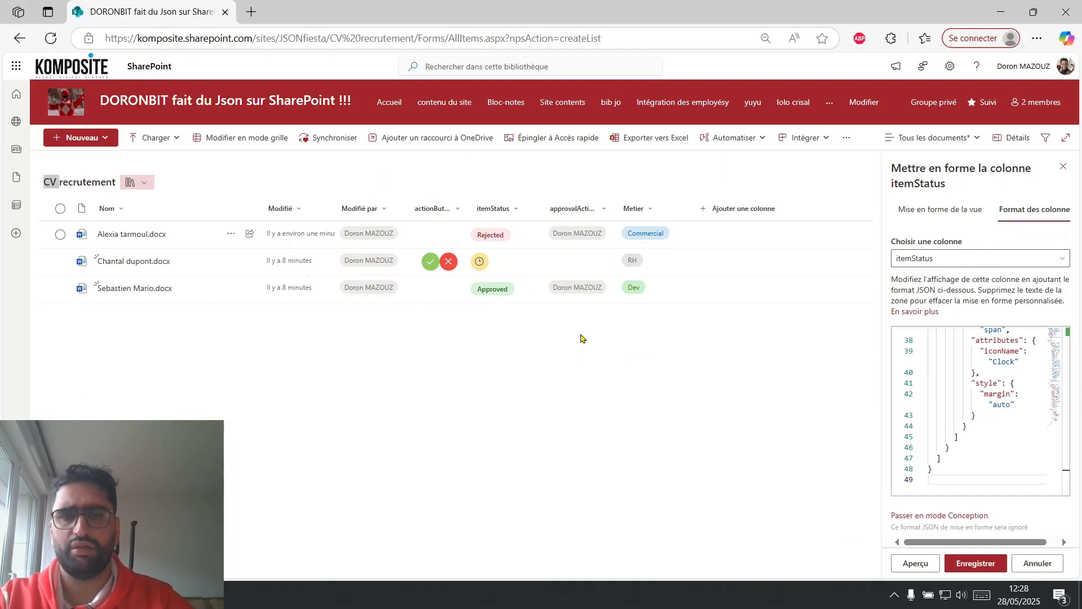
pyautogui.hotkey('alt', 'Tab')
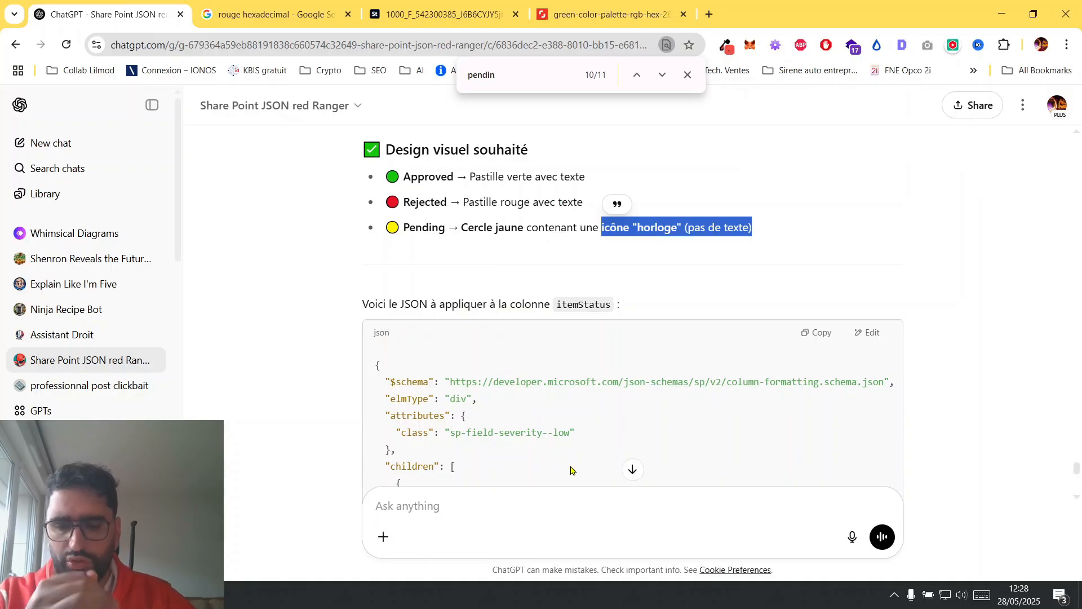
pyautogui.hotkey('alt', 'Tab')
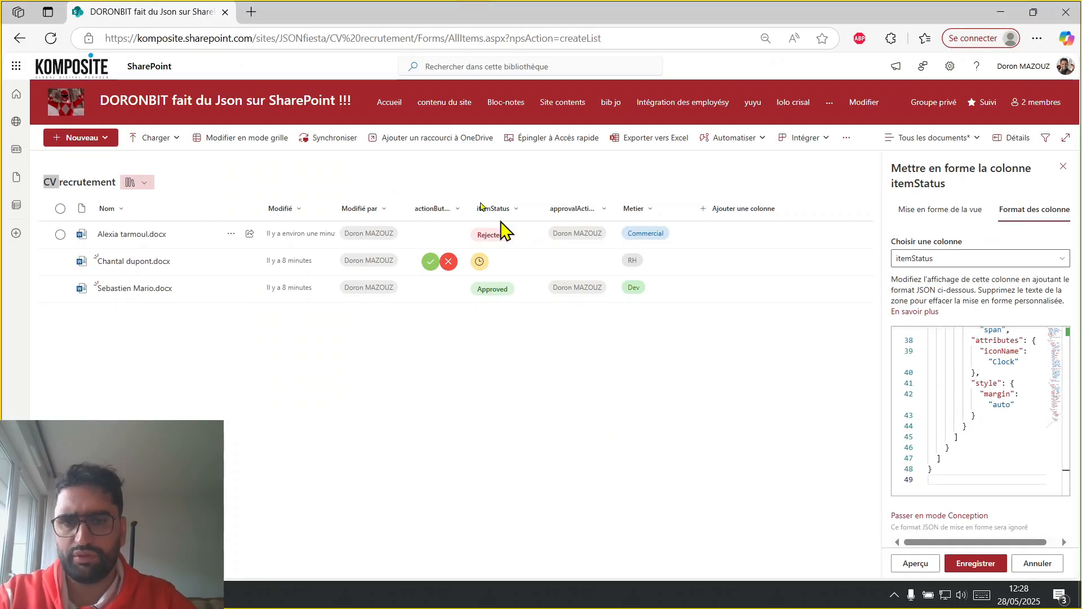
pyautogui.press('super+shift+s')
pyautogui.moveTo(469, 198); pyautogui.dragTo(522, 306)
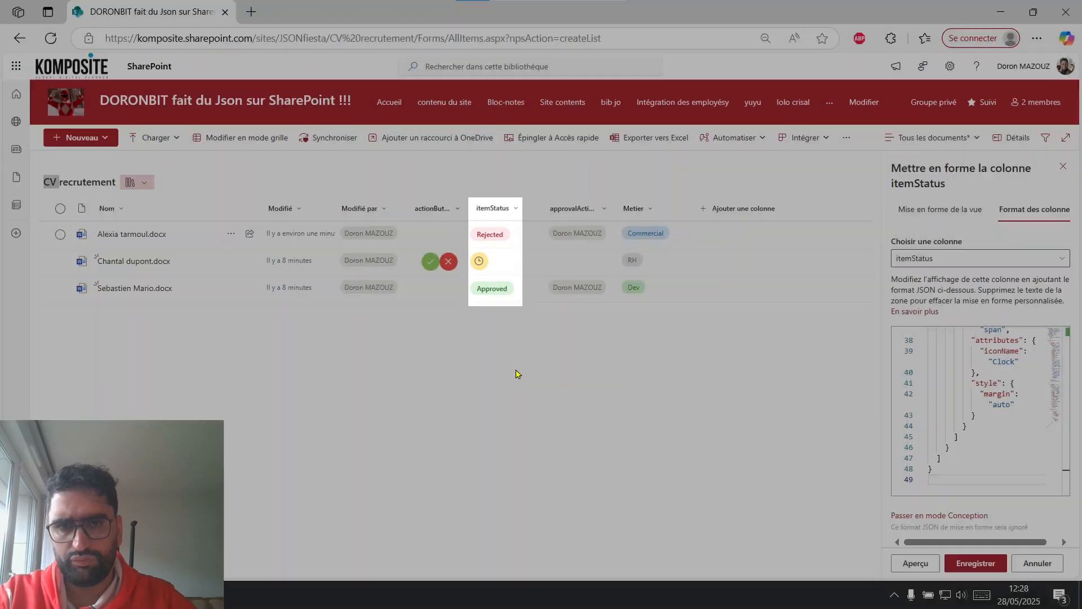
pyautogui.hotkey('alt', 'Tab')
pyautogui.hotkey('ctrl', 'v')
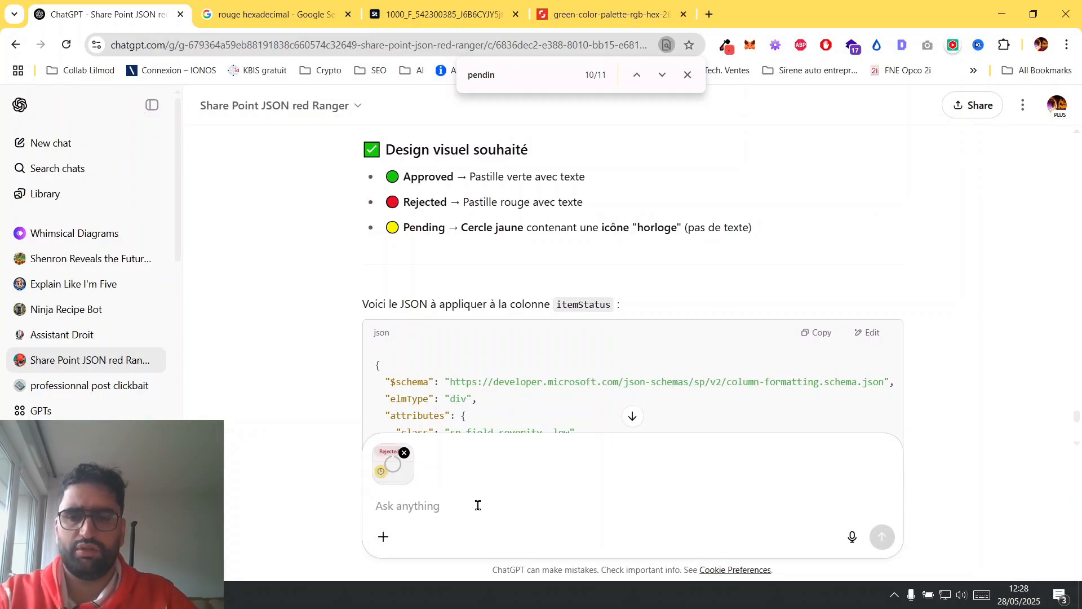
# Send the message "c'est cool mais tu as oublié de faire le reste pour approved et rejected" with the screenshot.
pyautogui.write("c'est cool mais je")
pyautogui.hotkey('alt', 'Tab')
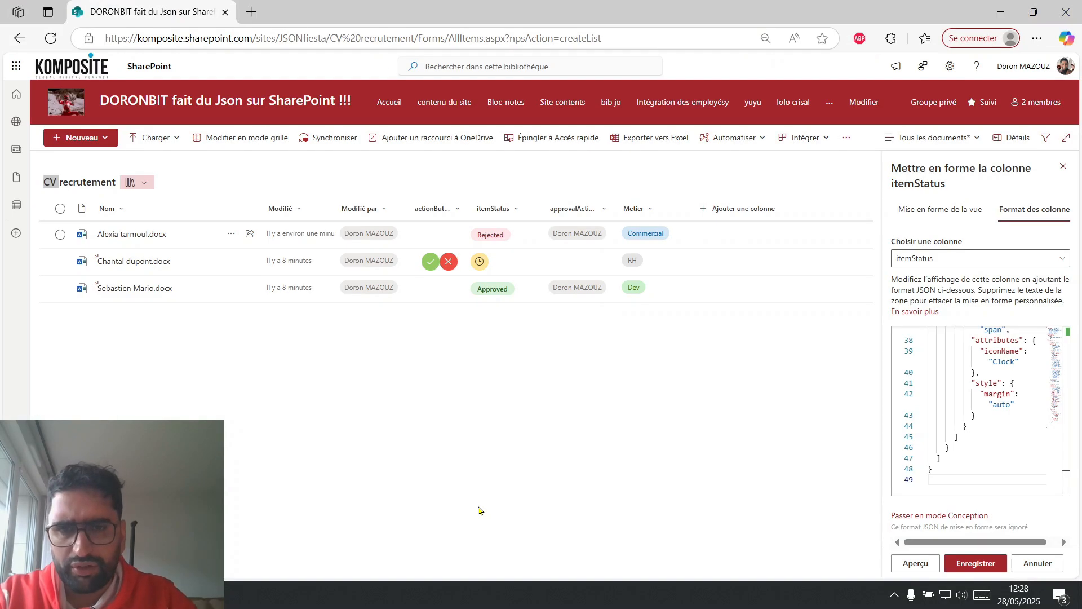
pyautogui.hotkey('alt', 'Tab')
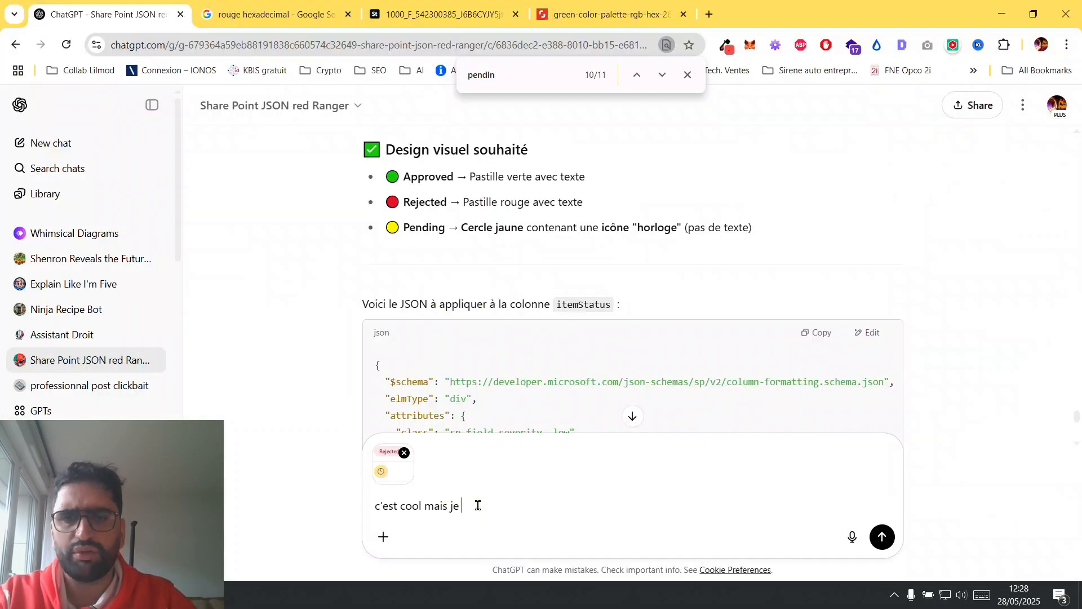
pyautogui.write('veux')
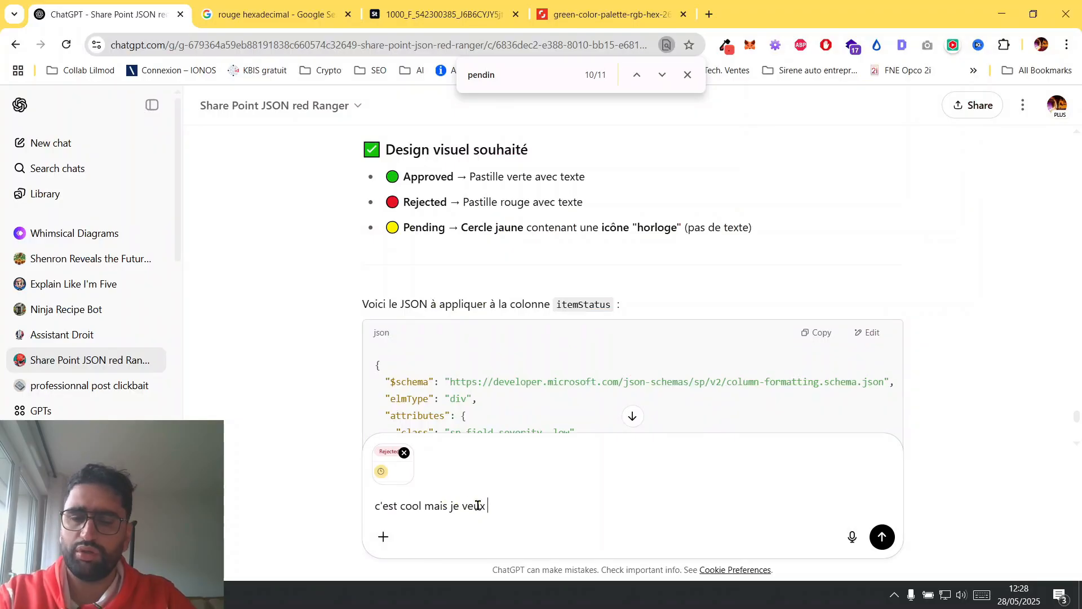
pyautogui.write('tu as oubli')
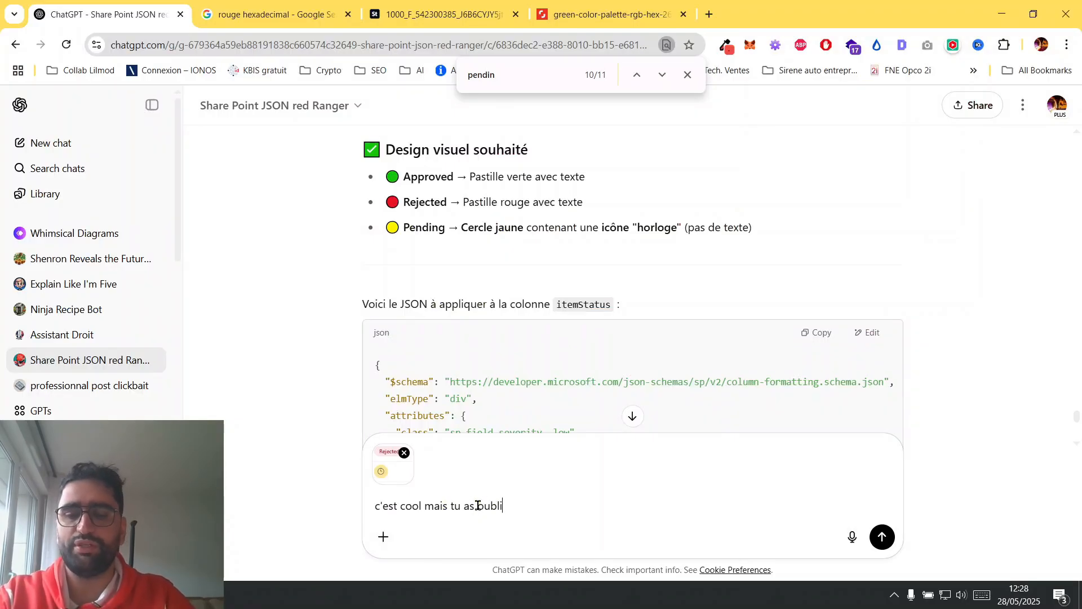
pyautogui.write('é de faire le reste pour')
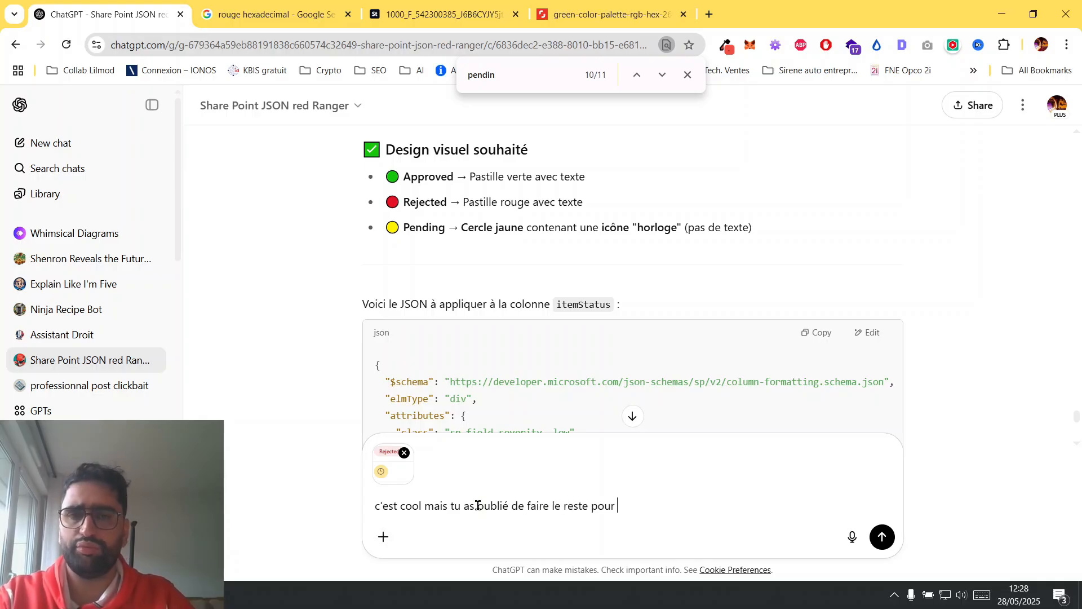
pyautogui.write(' approved et rejected')
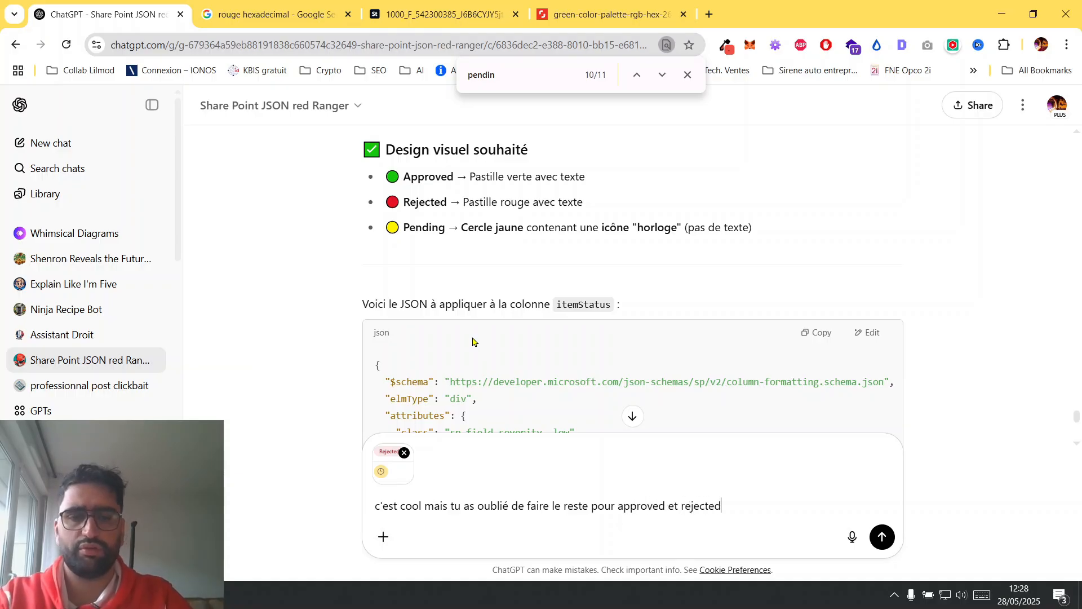
pyautogui.press('Return')
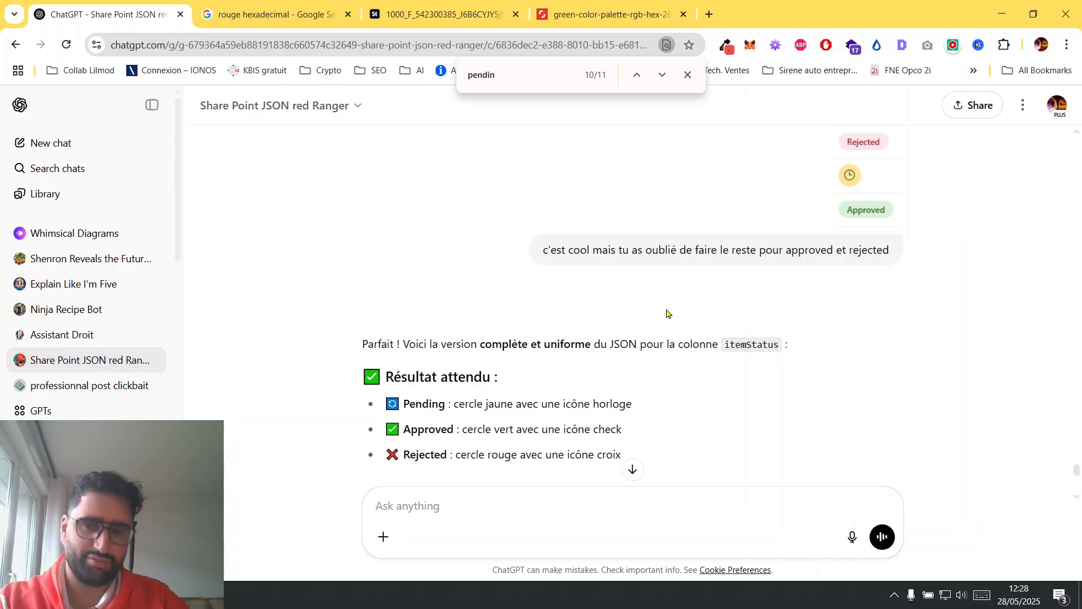
# Copy the GPT's complete JSON for itemStatus covering Pending, Approved and Rejected.
pyautogui.scroll(-9, 667, 314)
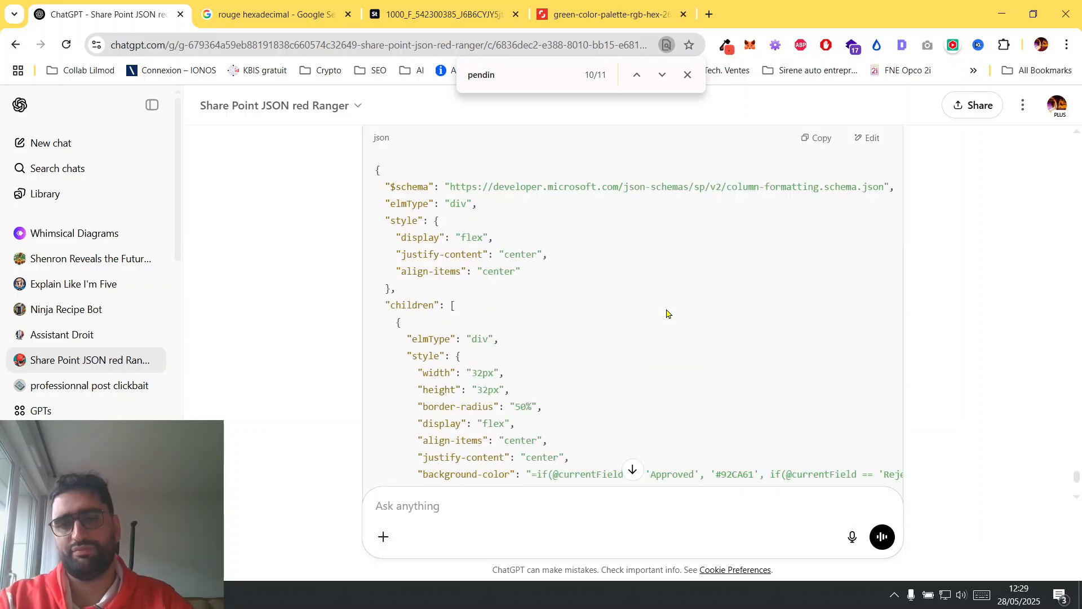
pyautogui.scroll(2, 821, 358)
pyautogui.click(815, 171)
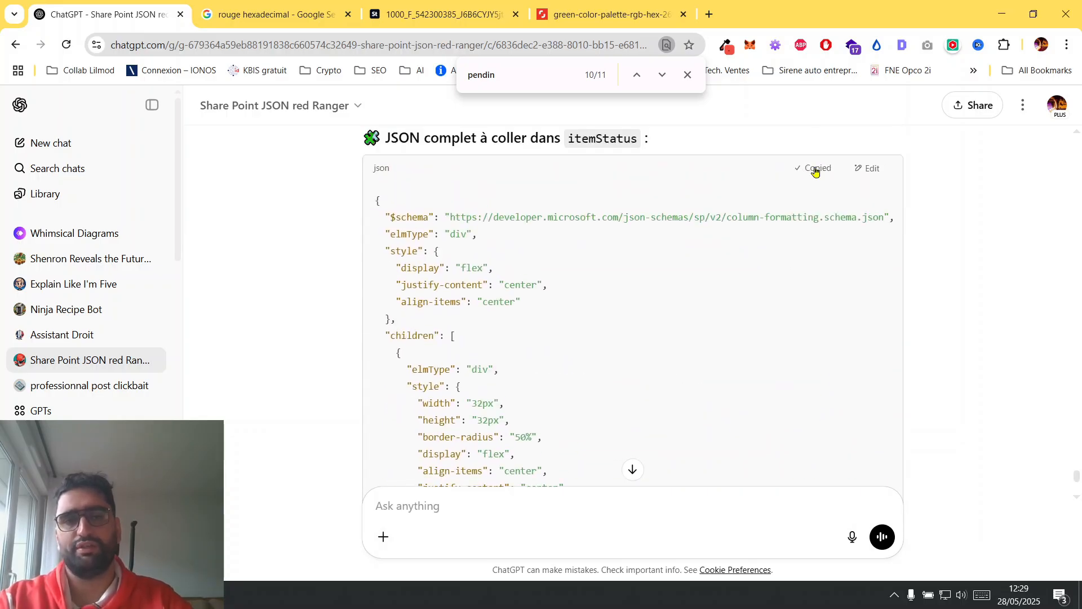
# Switch to SharePoint, overwrite all of the itemStatus formatting code with the copied JSON, and save it.
pyautogui.hotkey('alt', 'Tab')
pyautogui.click(1013, 420)
pyautogui.hotkey('ctrl', 'a')
pyautogui.hotkey('ctrl', 'v')
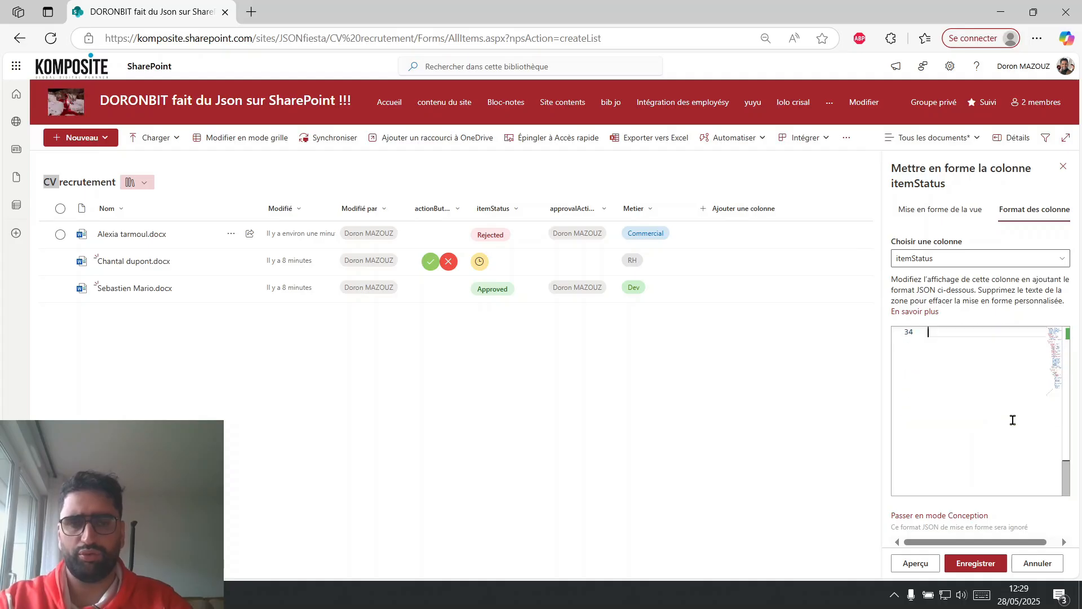
pyautogui.click(981, 563)
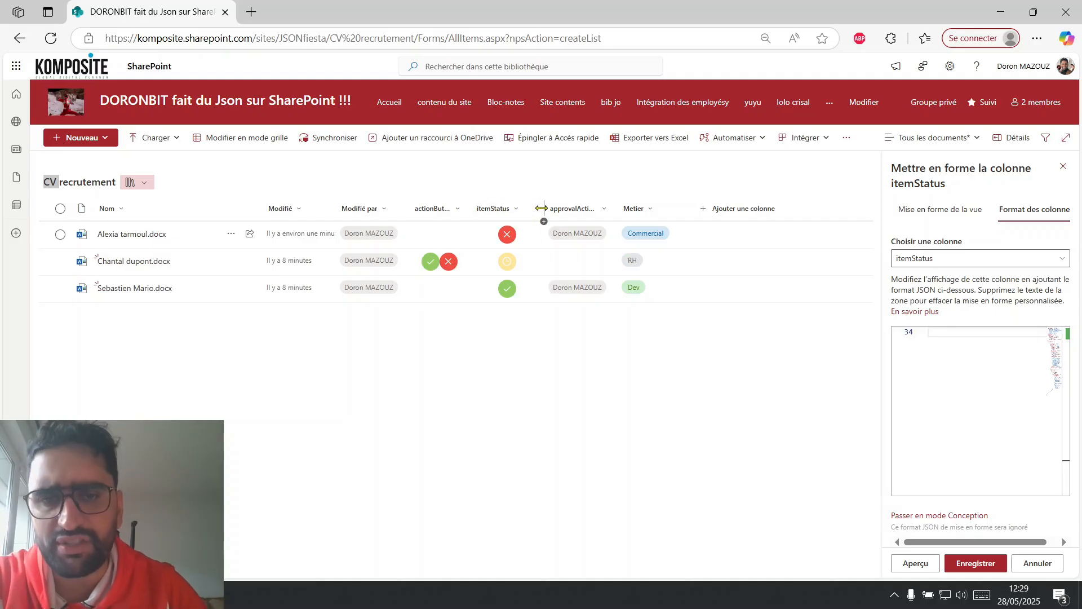
# Narrow the itemStatus column and widen approvalActionBy to show its full name, and capture a screenshot of the approvalActionBy column.
pyautogui.moveTo(542, 208); pyautogui.dragTo(531, 209)
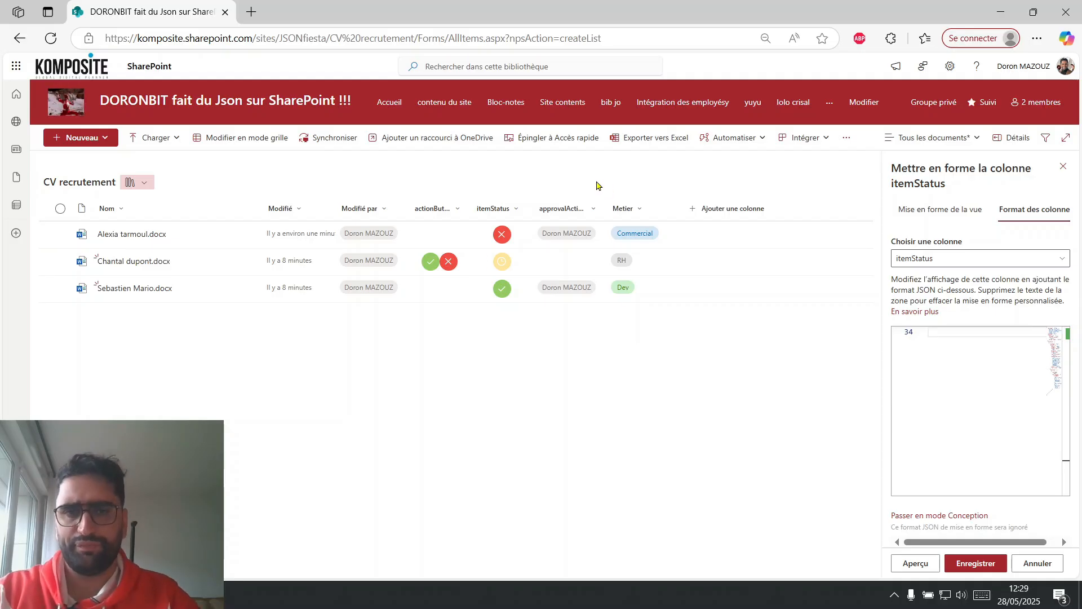
pyautogui.moveTo(603, 209); pyautogui.dragTo(659, 211)
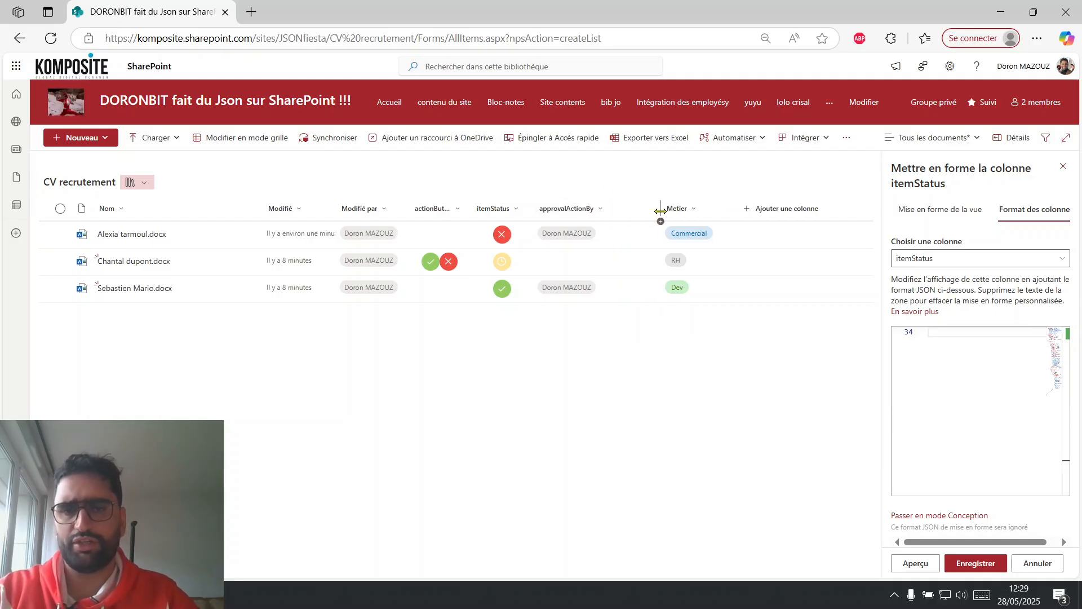
pyautogui.press('super+shift+s')
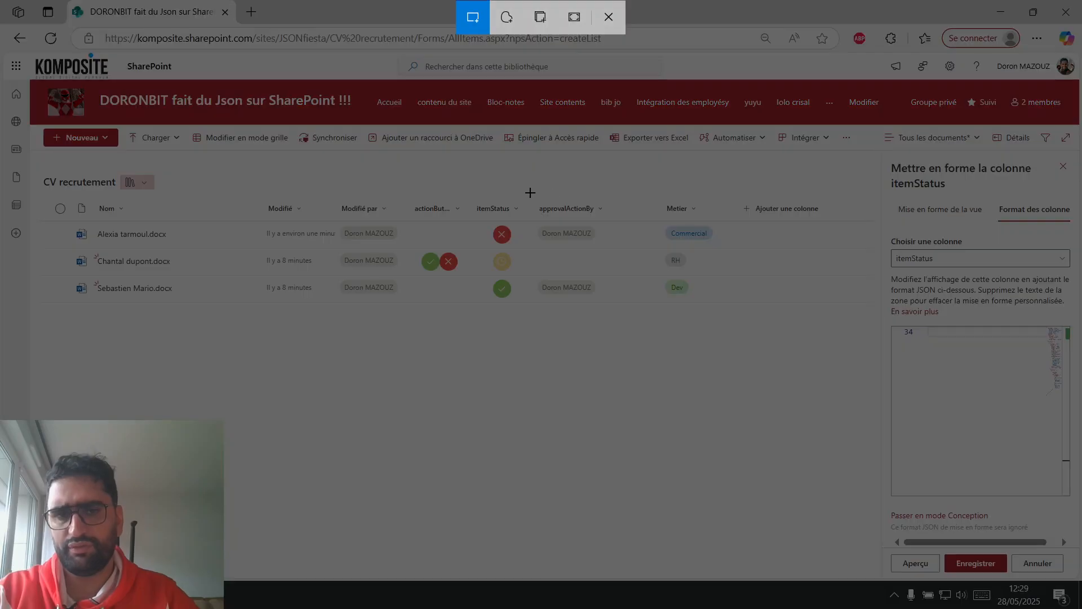
pyautogui.moveTo(527, 192); pyautogui.dragTo(609, 314)
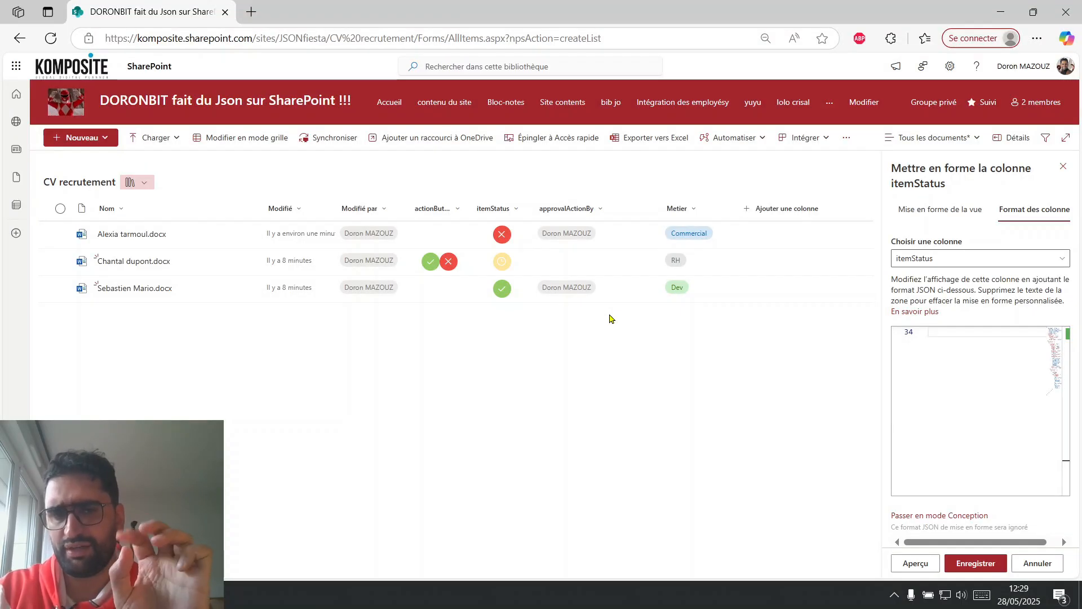
# Switch to ChatGPT, attach the approvalActionBy screenshot, and dictate and send a message asking whether the column can display the person's profile photo in a circle.
pyautogui.hotkey('alt', 'Tab')
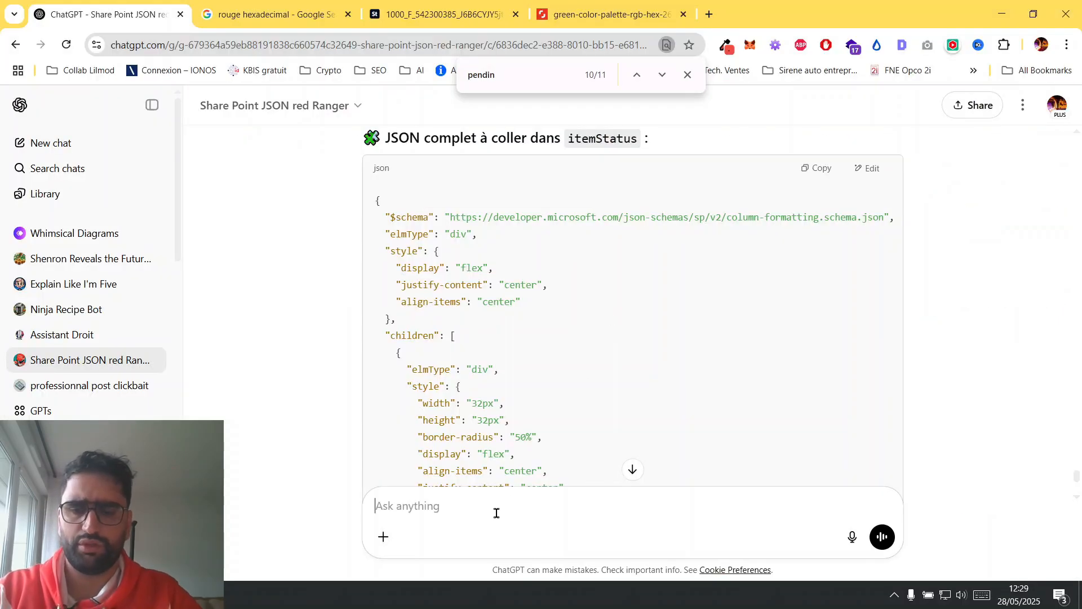
pyautogui.hotkey('ctrl', 'v')
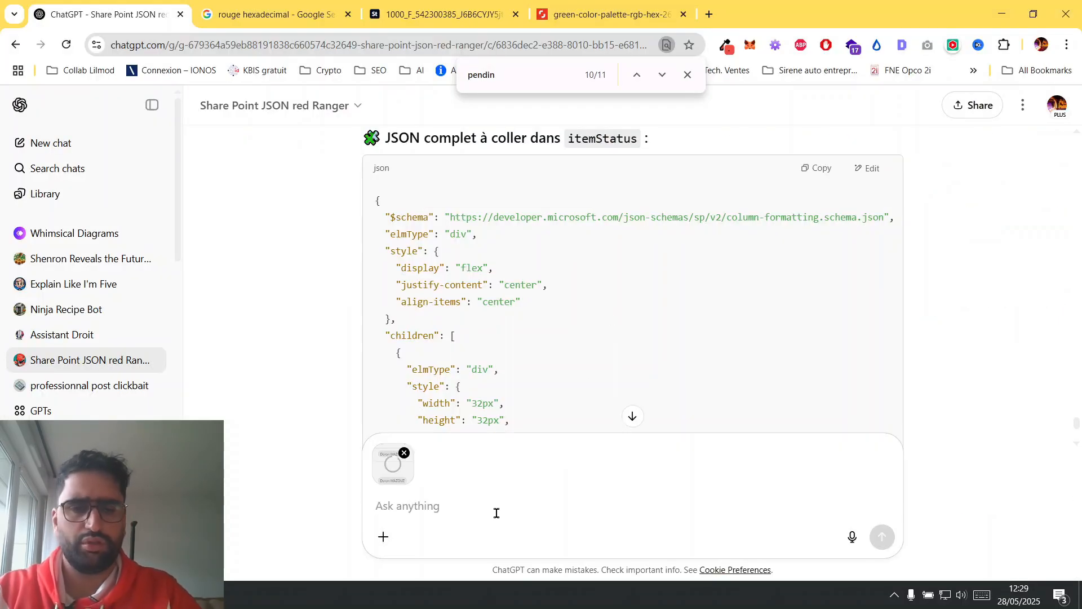
pyautogui.click(852, 537)
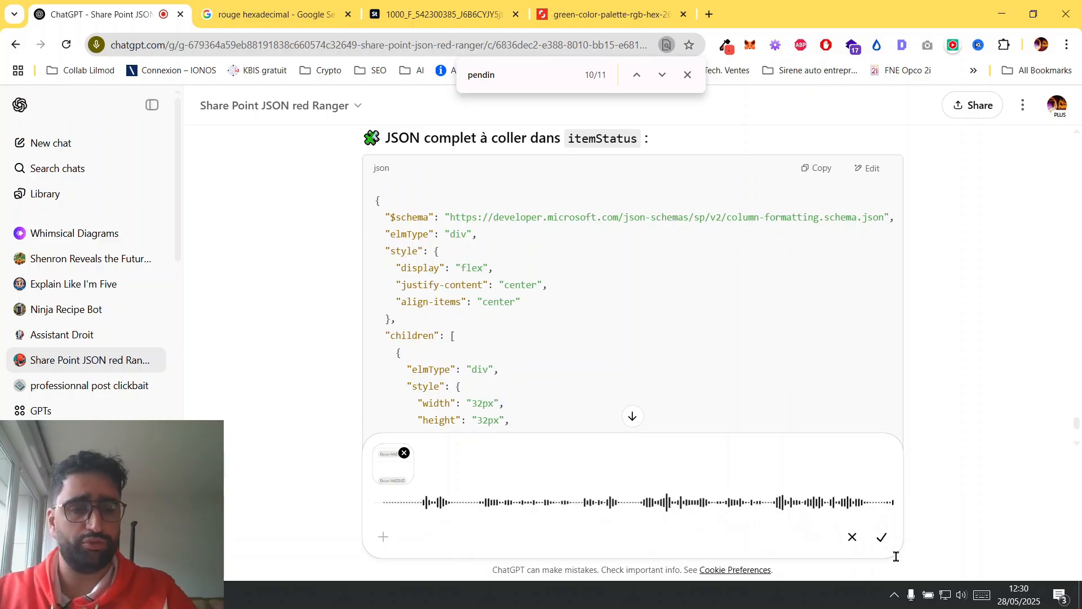
pyautogui.click(882, 539)
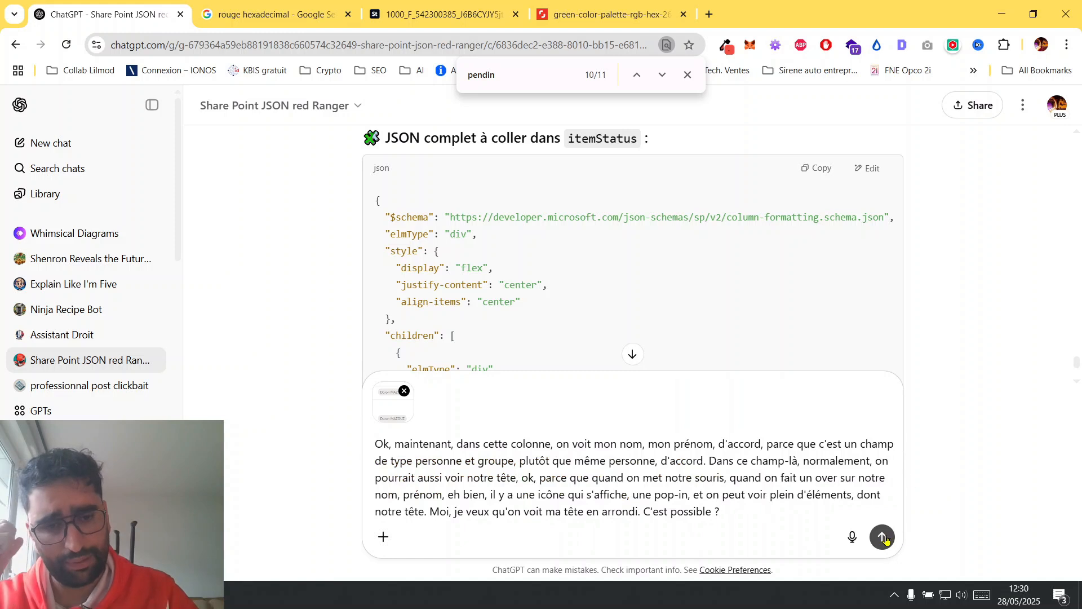
pyautogui.click(882, 537)
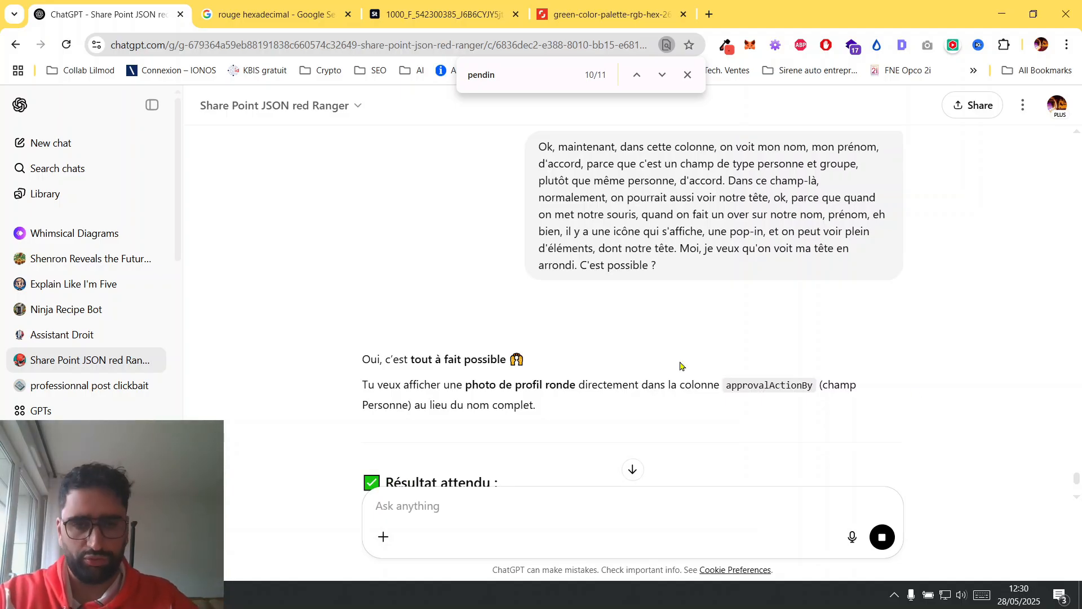
# Review the GPT's round-avatar proposal and copy its JSON for the approvalActionBy column.
pyautogui.scroll(-5, 678, 363)
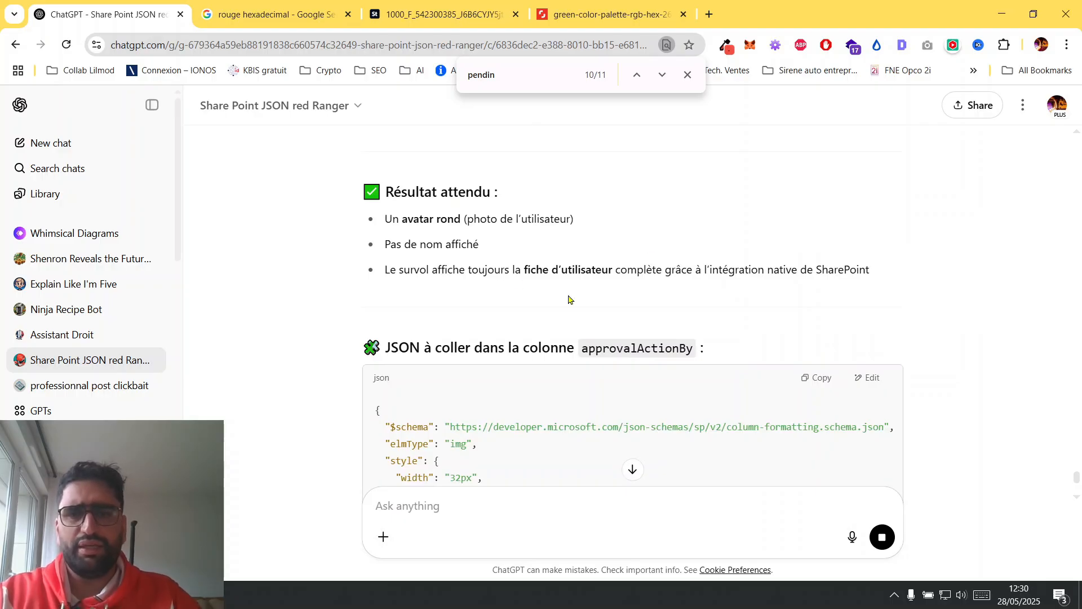
pyautogui.moveTo(404, 220); pyautogui.dragTo(491, 221)
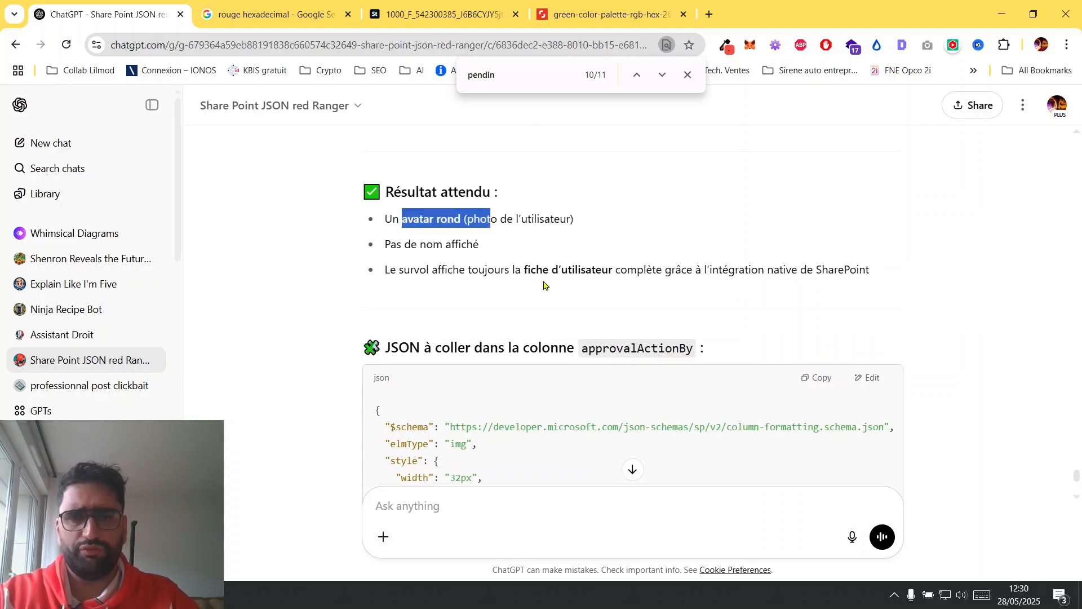
pyautogui.scroll(-1, 544, 285)
pyautogui.scroll(-3, 544, 286)
pyautogui.scroll(3, 544, 286)
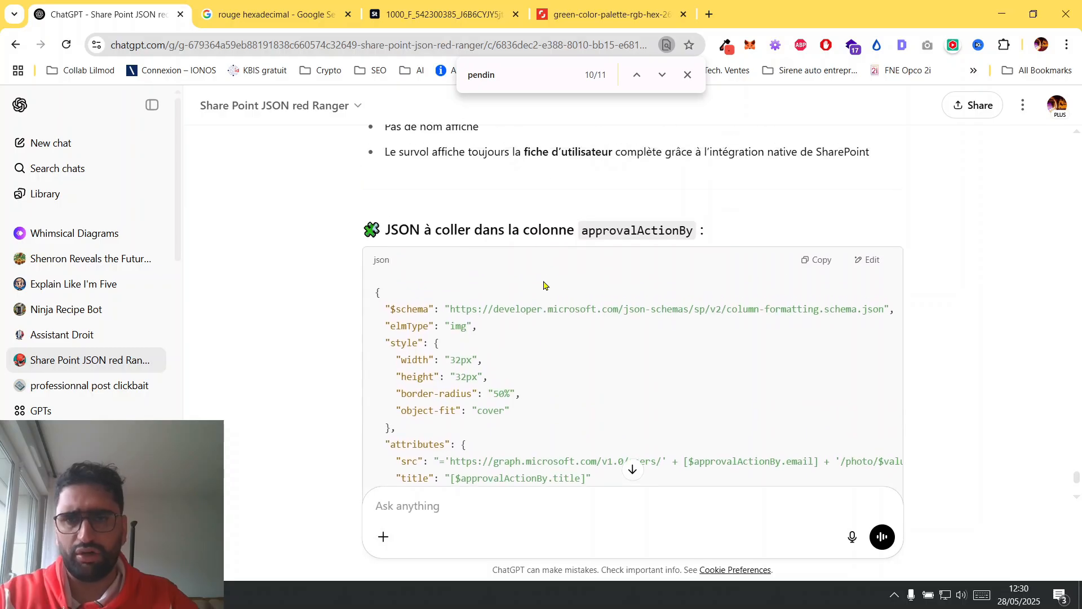
pyautogui.moveTo(410, 189); pyautogui.dragTo(654, 185)
pyautogui.scroll(-3, 653, 182)
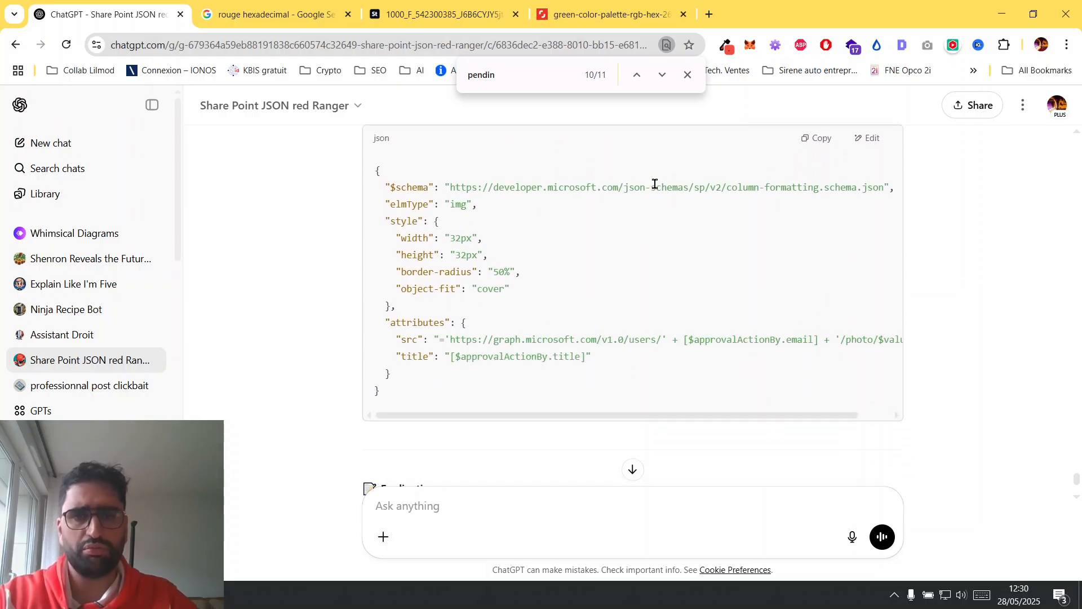
pyautogui.click(815, 139)
# Switch to SharePoint, replace the approvalActionBy column's advanced formatting code with the copied JSON, and save it.
pyautogui.hotkey('alt', 'Tab')
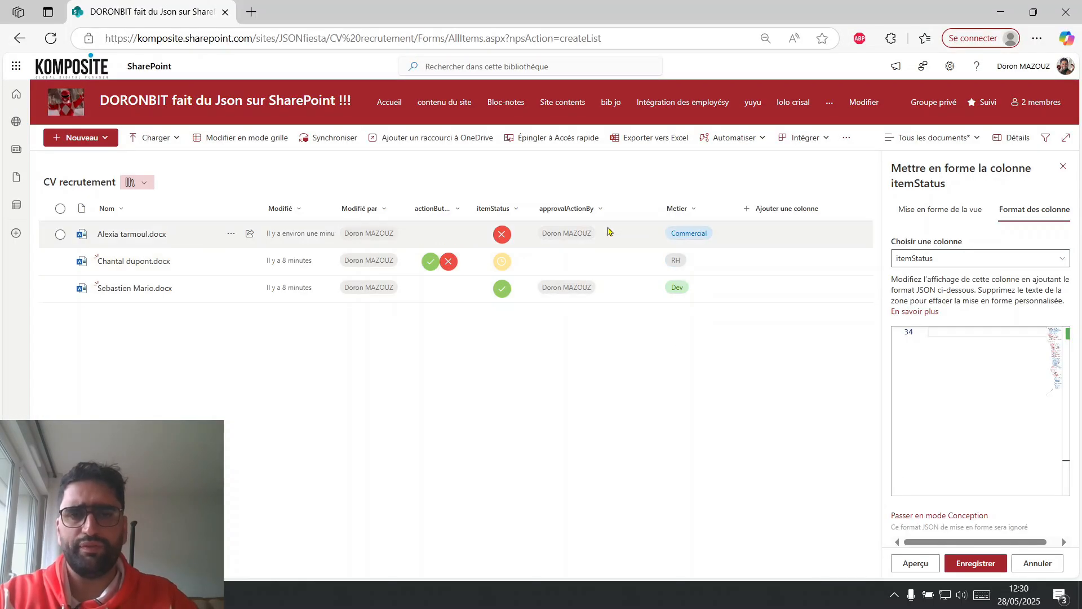
pyautogui.click(602, 208)
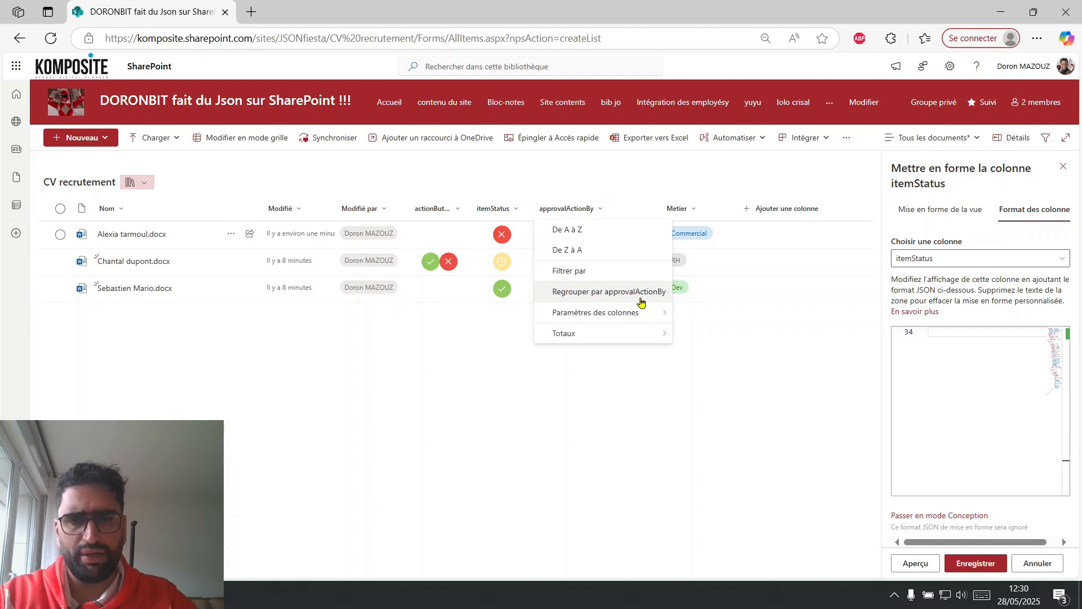
pyautogui.moveTo(657, 322)
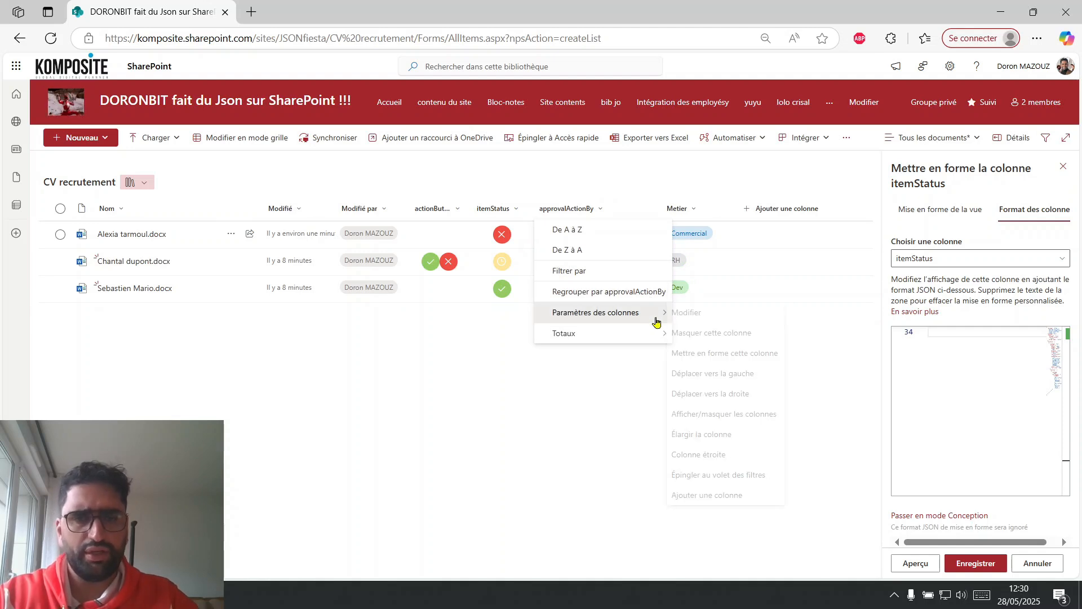
pyautogui.click(717, 353)
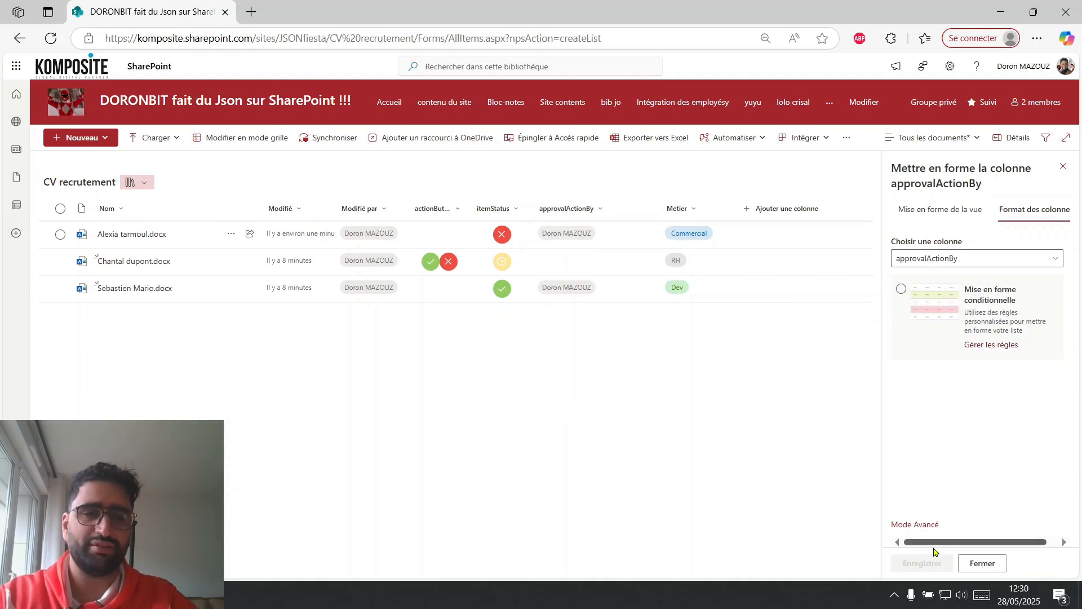
pyautogui.click(930, 523)
pyautogui.click(997, 404)
pyautogui.hotkey('ctrl', 'a')
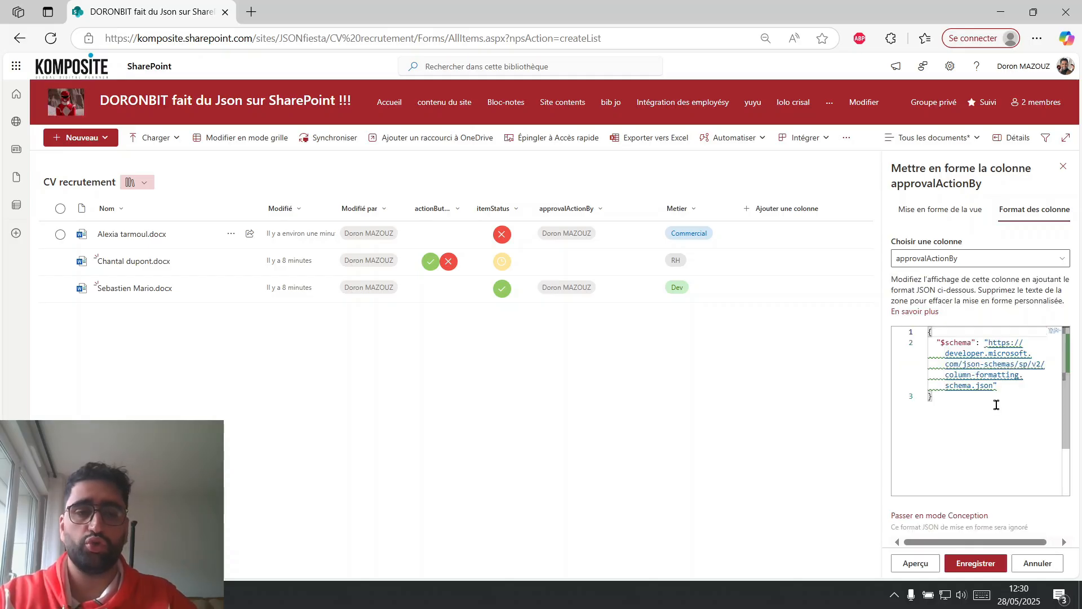
pyautogui.hotkey('ctrl', 'v')
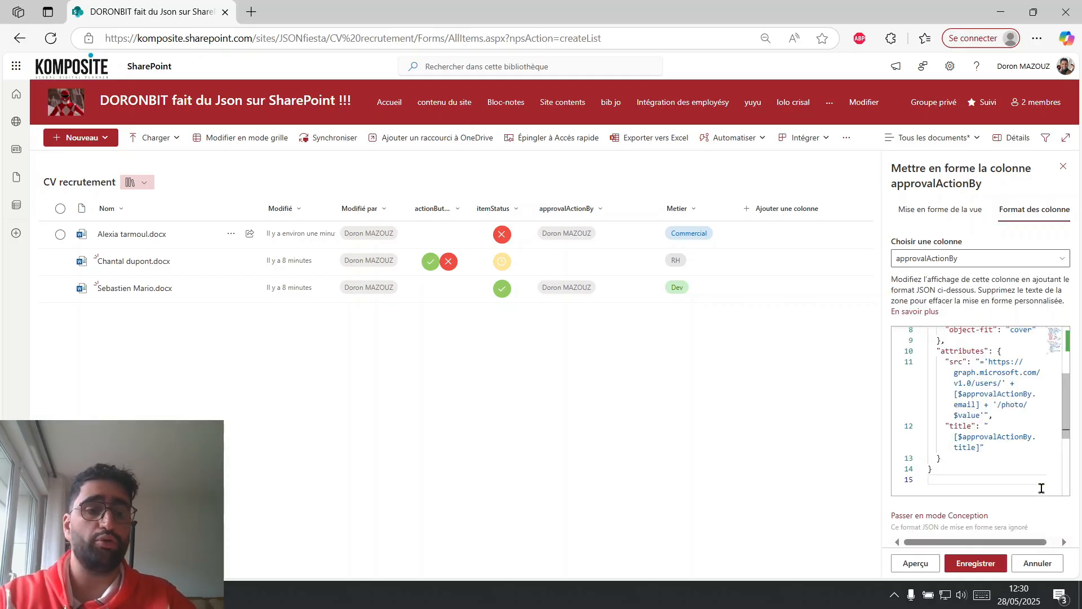
pyautogui.click(985, 564)
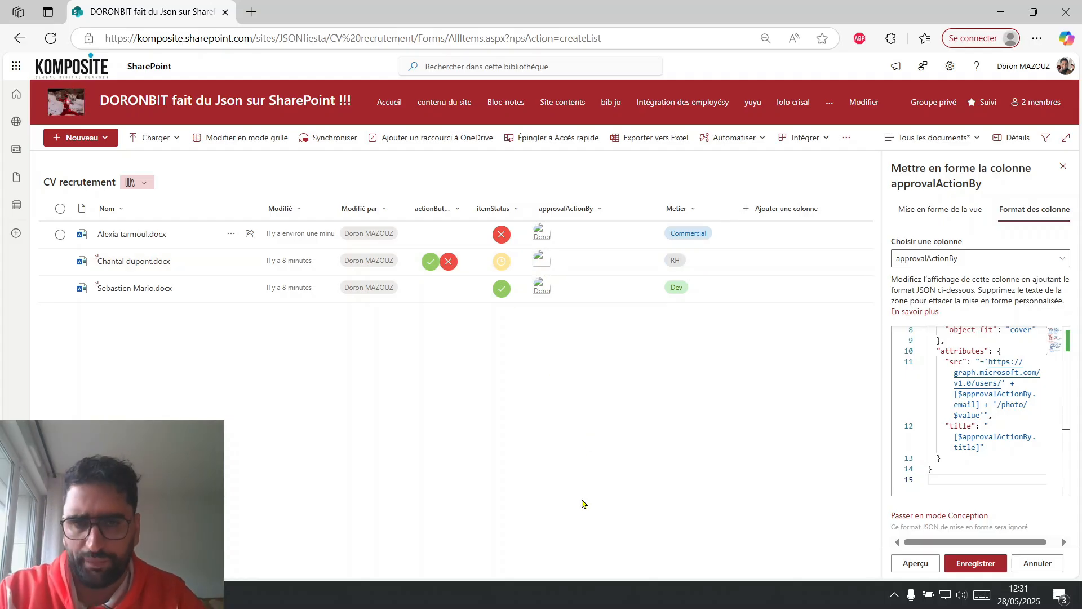
# Switch back to ChatGPT and open the Share Point JSON red Ranger GPT in a new browser tab.
pyautogui.hotkey('alt', 'Tab')
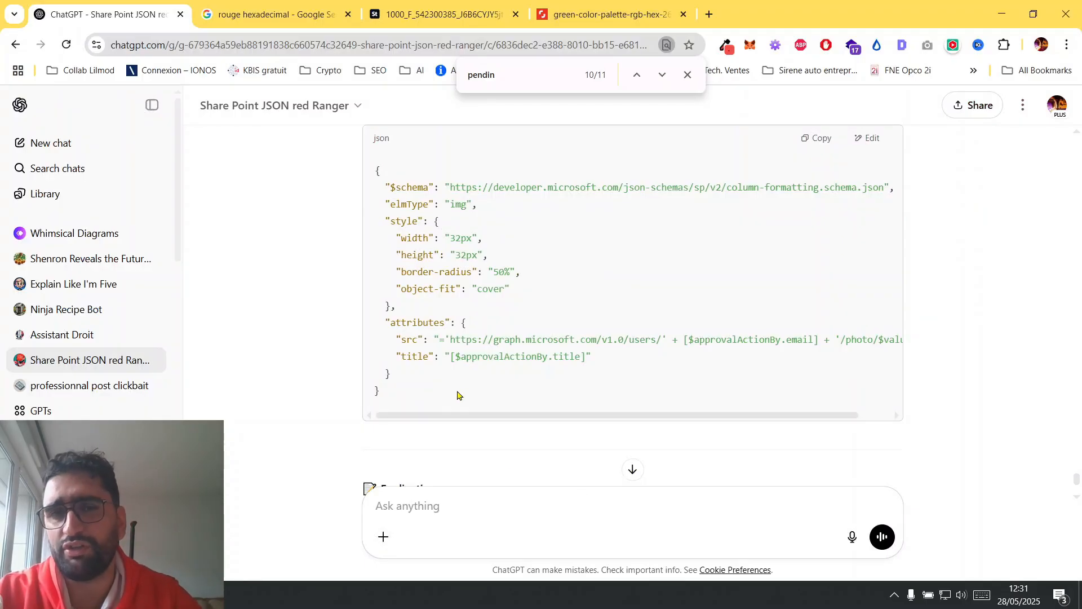
pyautogui.rightClick(113, 363)
pyautogui.click(153, 377)
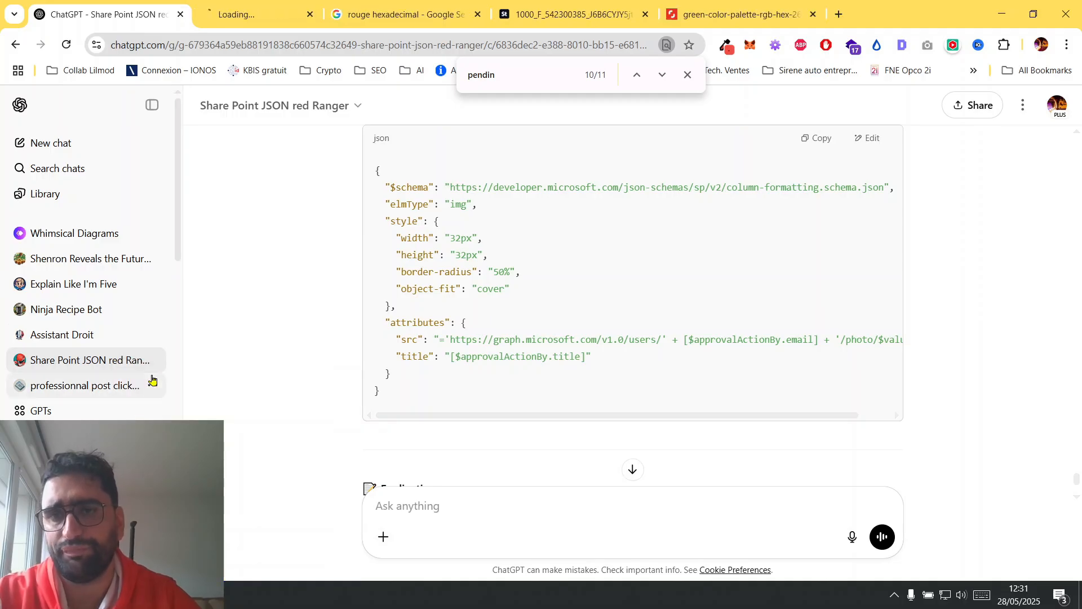
pyautogui.click(303, 22)
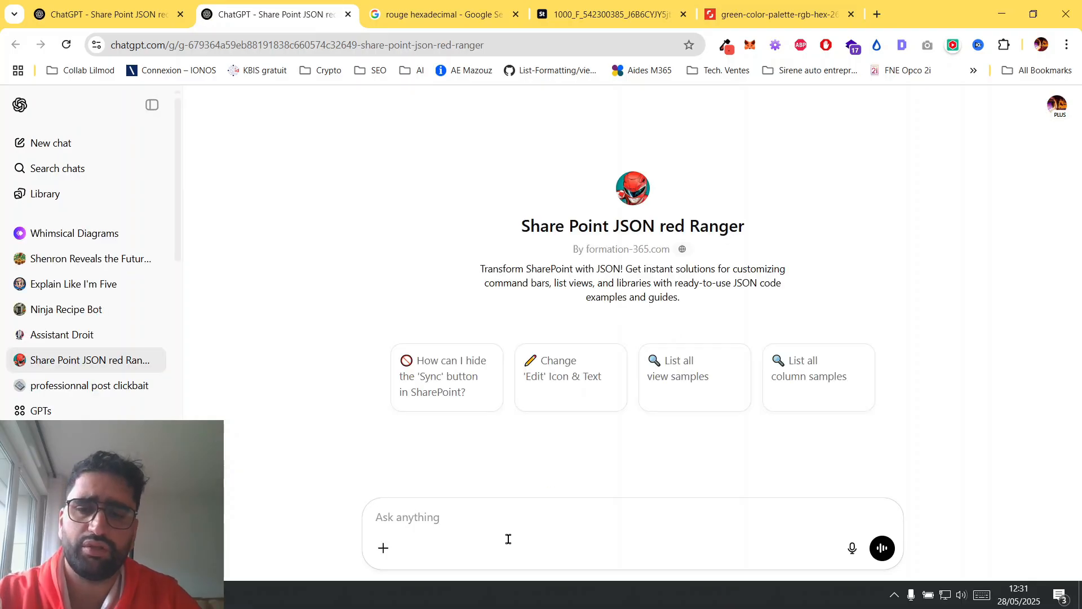
# Send the message "donne moi la liste complete de ce que tu propose sur les colonnnnes" in the new chat.
pyautogui.write('donne moi la liste complete ')
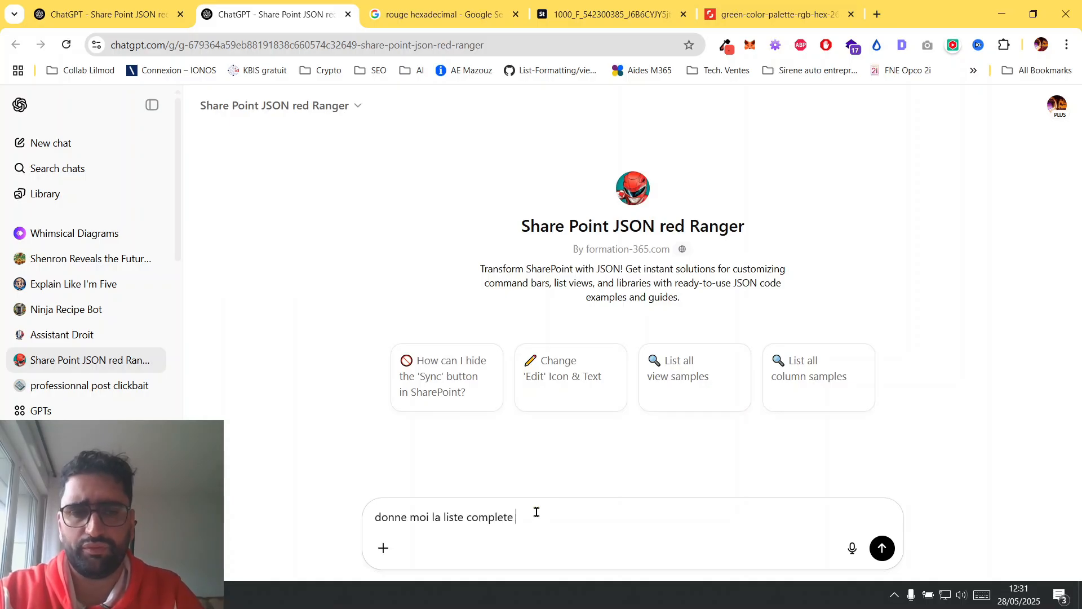
pyautogui.write('de ce que tu sais fai')
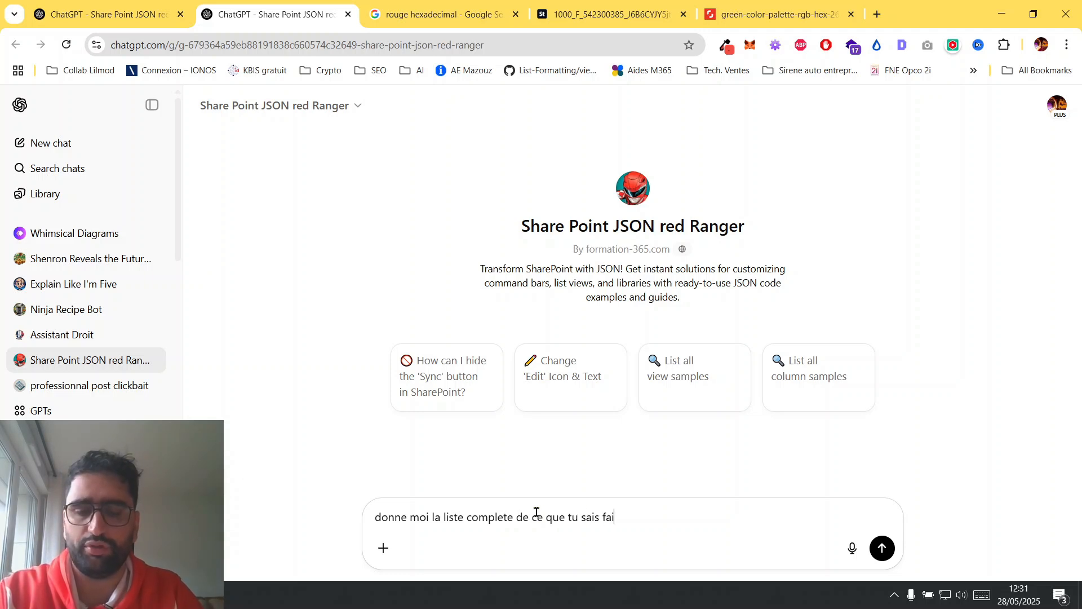
pyautogui.press('BackSpace')
pyautogui.press('BackSpace')
pyautogui.press('BackSpace')
pyautogui.press('BackSpace')
pyautogui.press('BackSpace')
pyautogui.press('BackSpace')
pyautogui.press('BackSpace')
pyautogui.press('BackSpace')
pyautogui.write('pro')
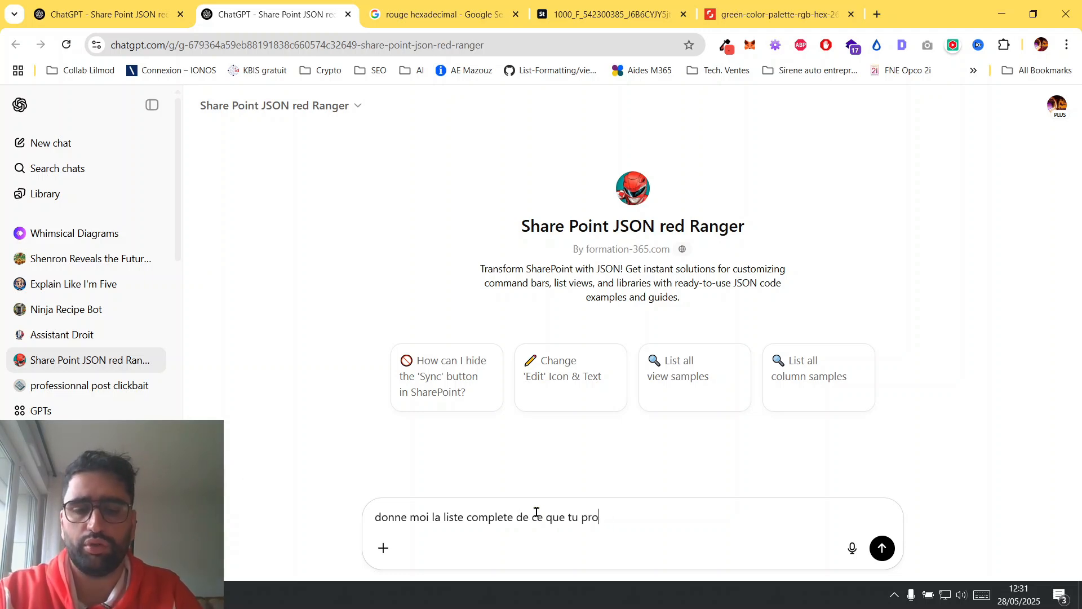
pyautogui.write('pose sur les colonnnnes')
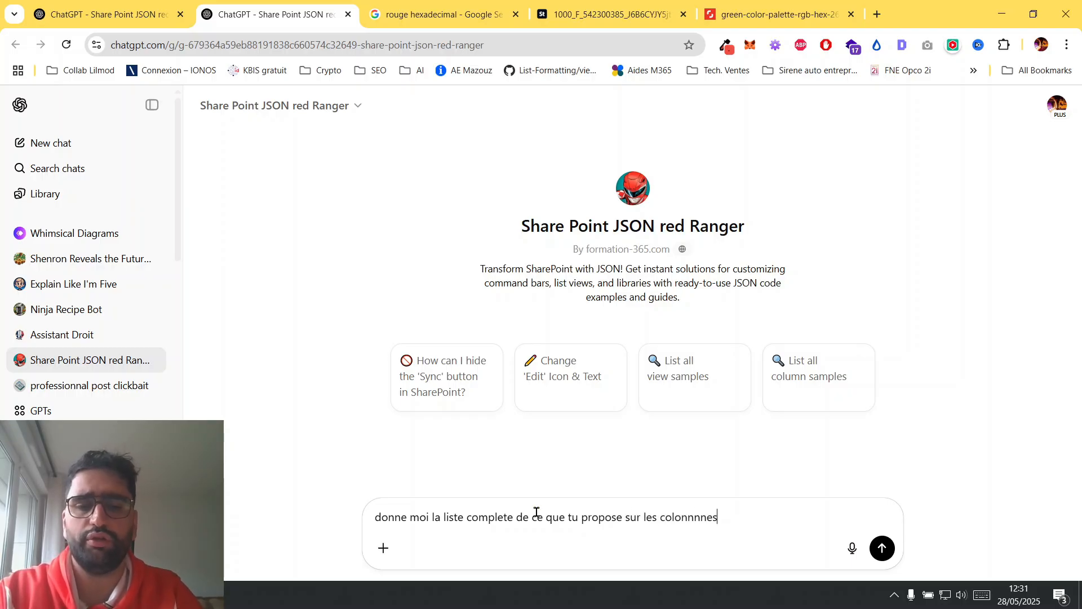
pyautogui.press('Return')
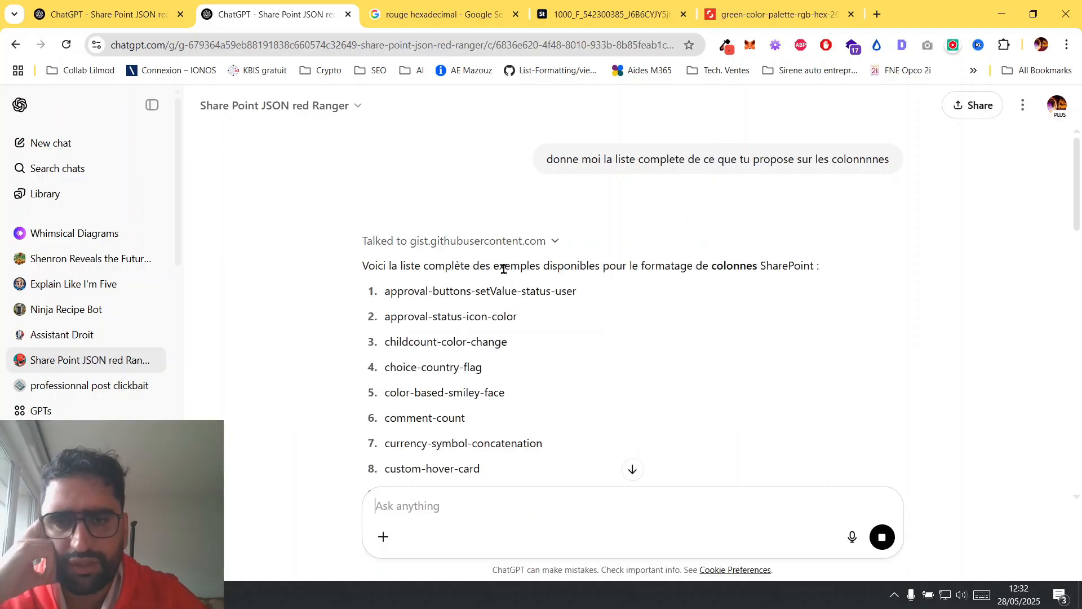
# Read through the list of column formatting samples and send the message "je veux le reste".
pyautogui.scroll(-1, 538, 275)
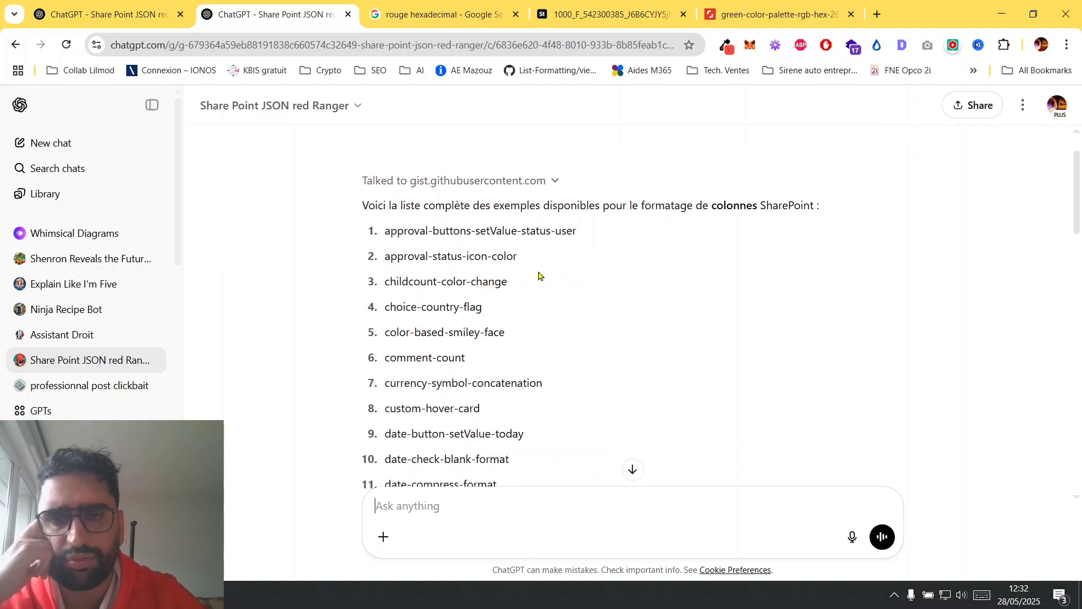
pyautogui.scroll(-4, 536, 276)
pyautogui.scroll(4, 536, 275)
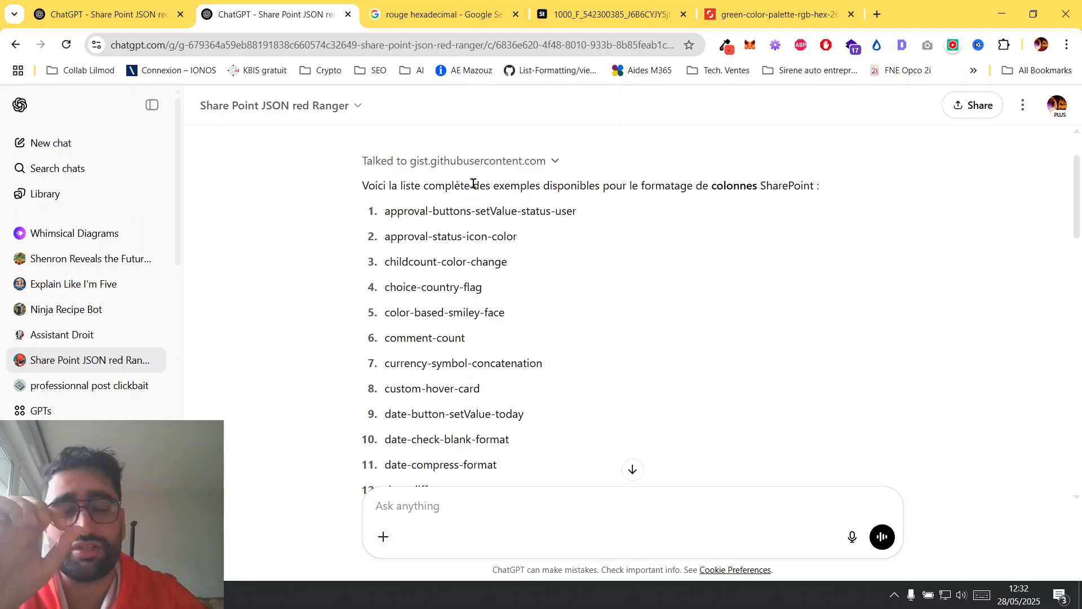
pyautogui.scroll(-6, 570, 338)
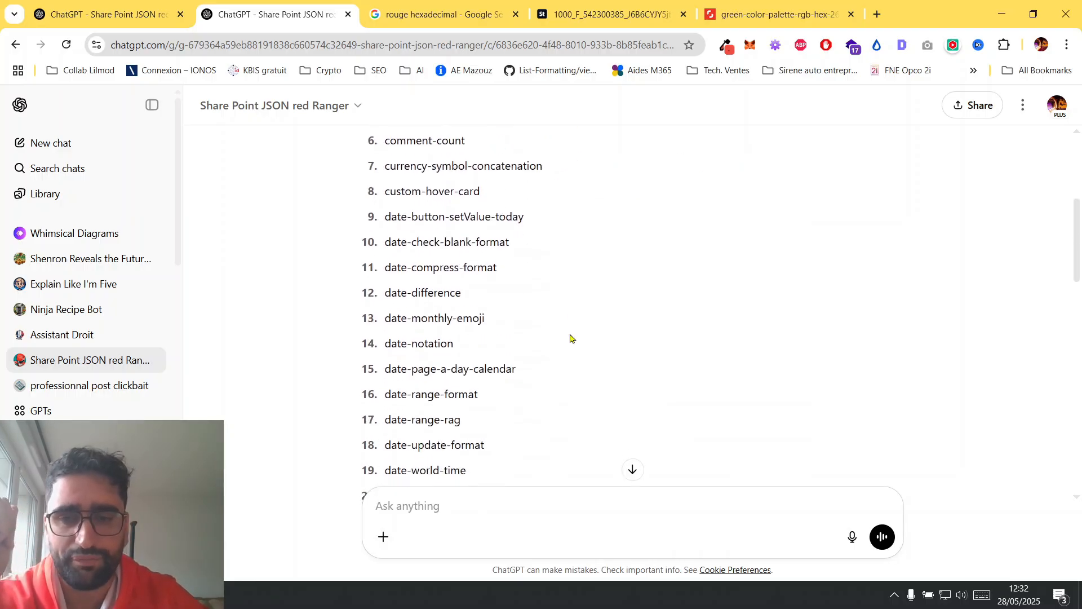
pyautogui.scroll(-10, 571, 338)
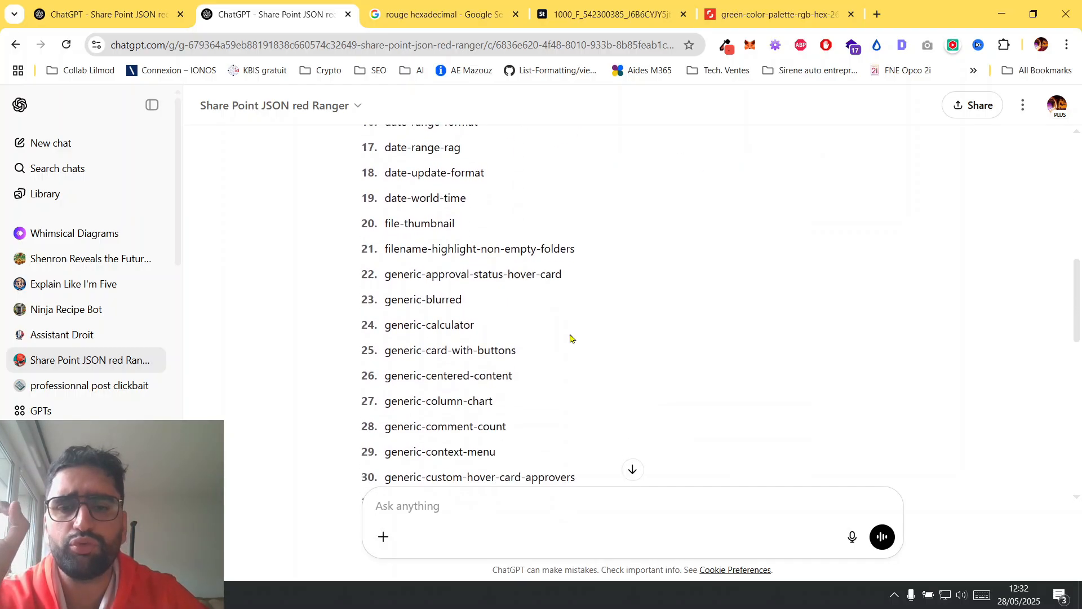
pyautogui.scroll(-4, 571, 338)
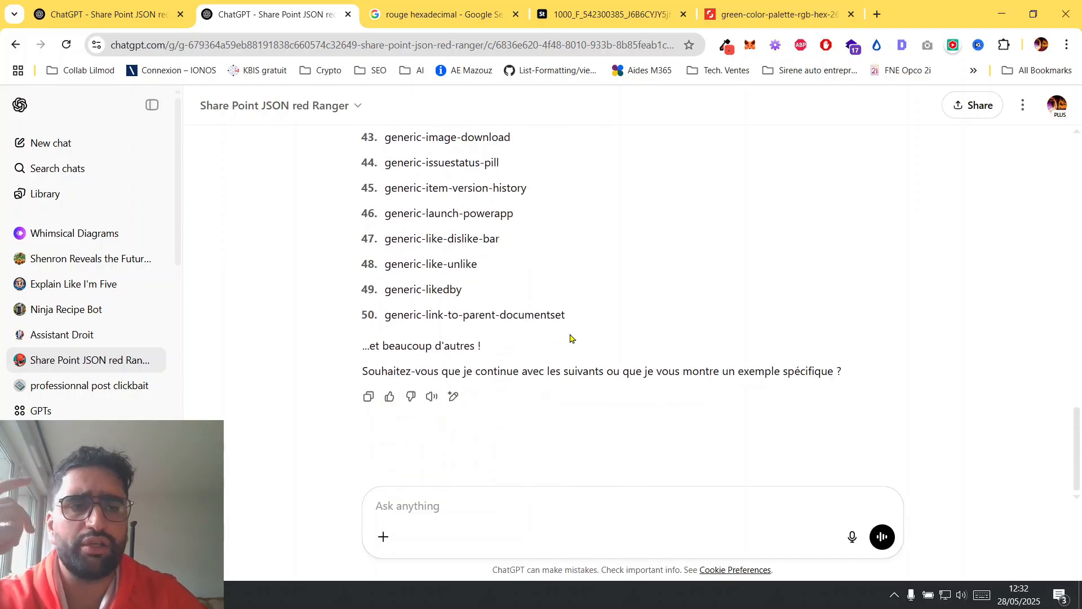
pyautogui.click(490, 512)
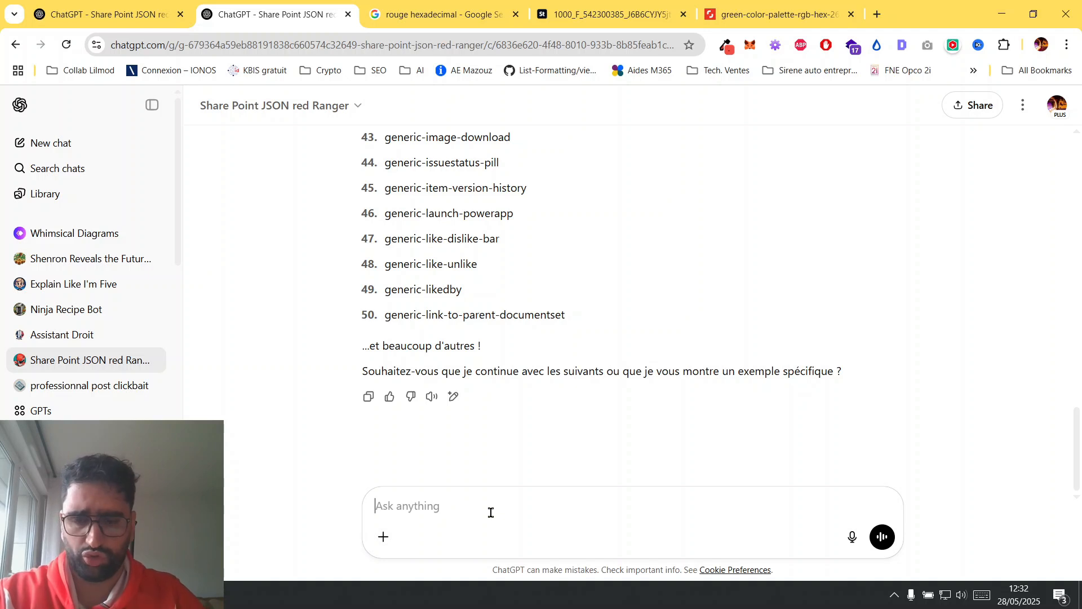
pyautogui.write('je veux le reste')
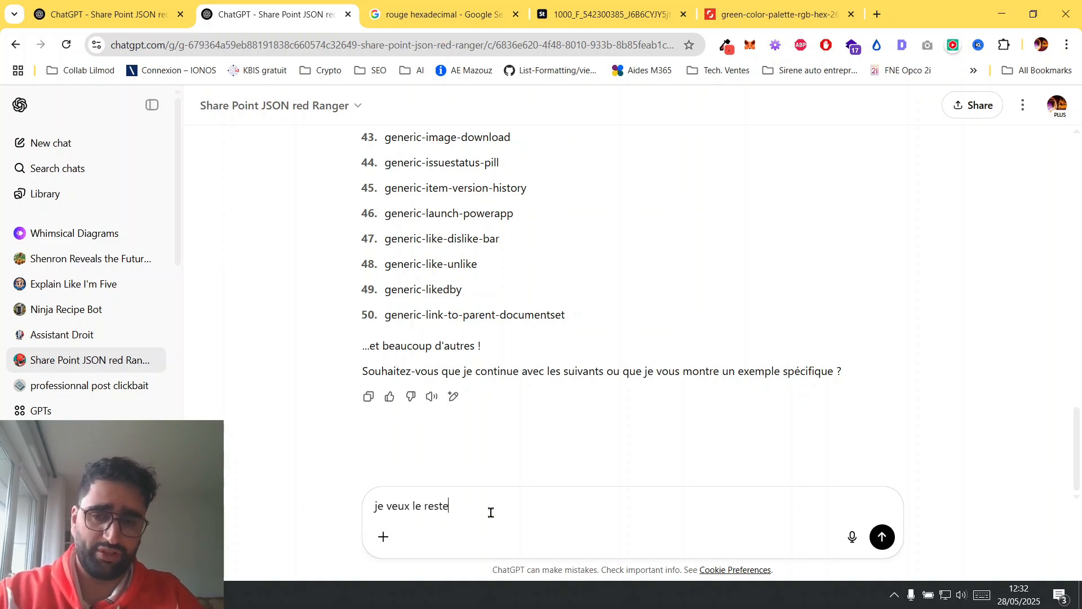
pyautogui.press('Return')
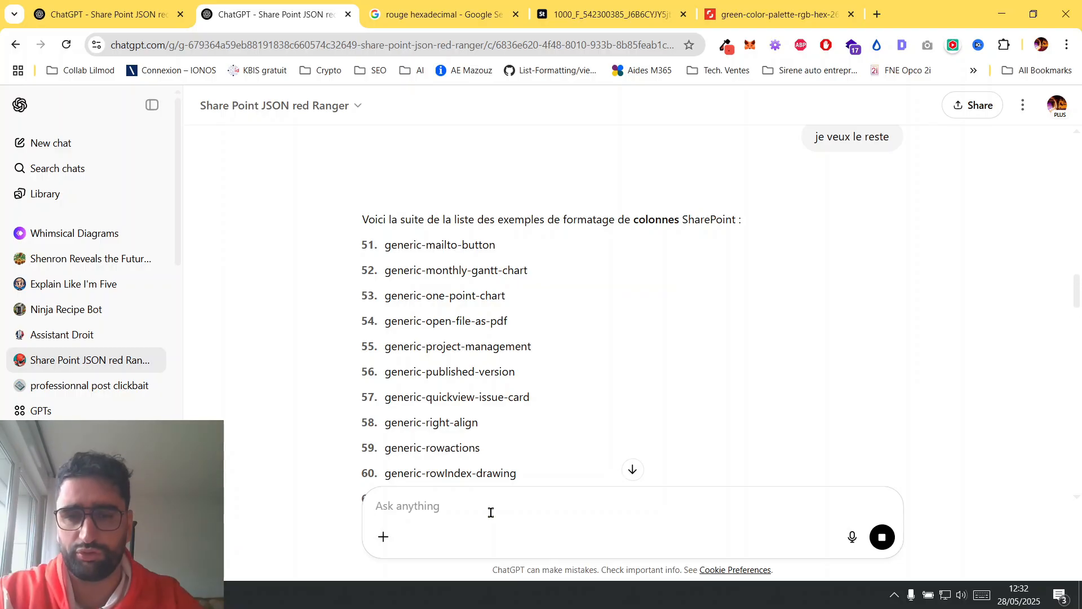
# Look through the remaining column formatting samples for the round-image formats and send the message "139" to request person-roundimage-format.
pyautogui.scroll(-20, 682, 265)
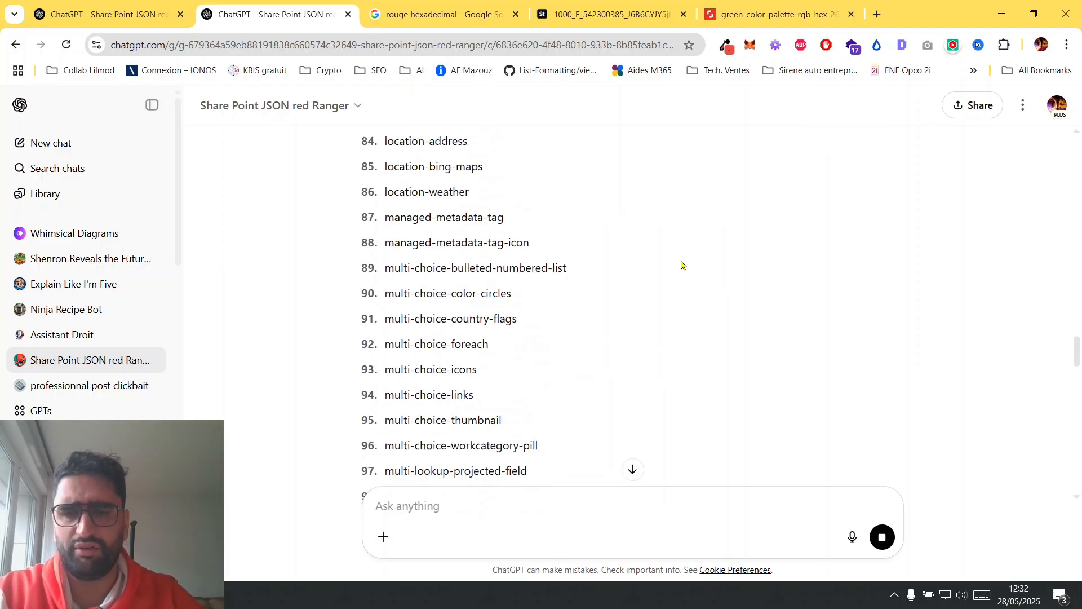
pyautogui.scroll(-8, 682, 265)
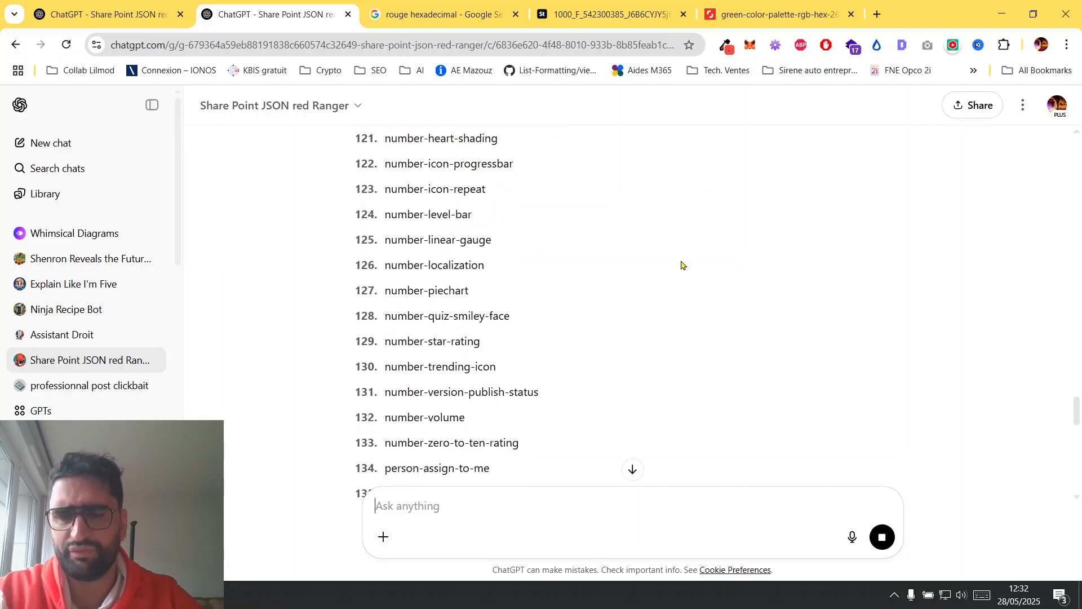
pyautogui.scroll(-5, 681, 264)
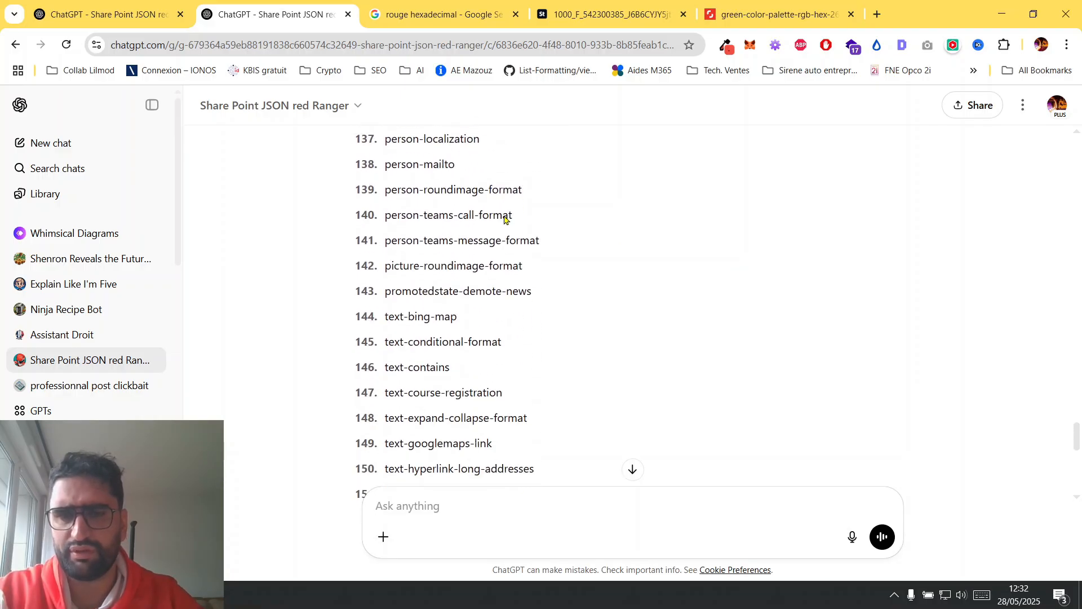
pyautogui.moveTo(356, 192); pyautogui.dragTo(529, 194)
pyautogui.moveTo(382, 274); pyautogui.dragTo(536, 275)
pyautogui.click(555, 278)
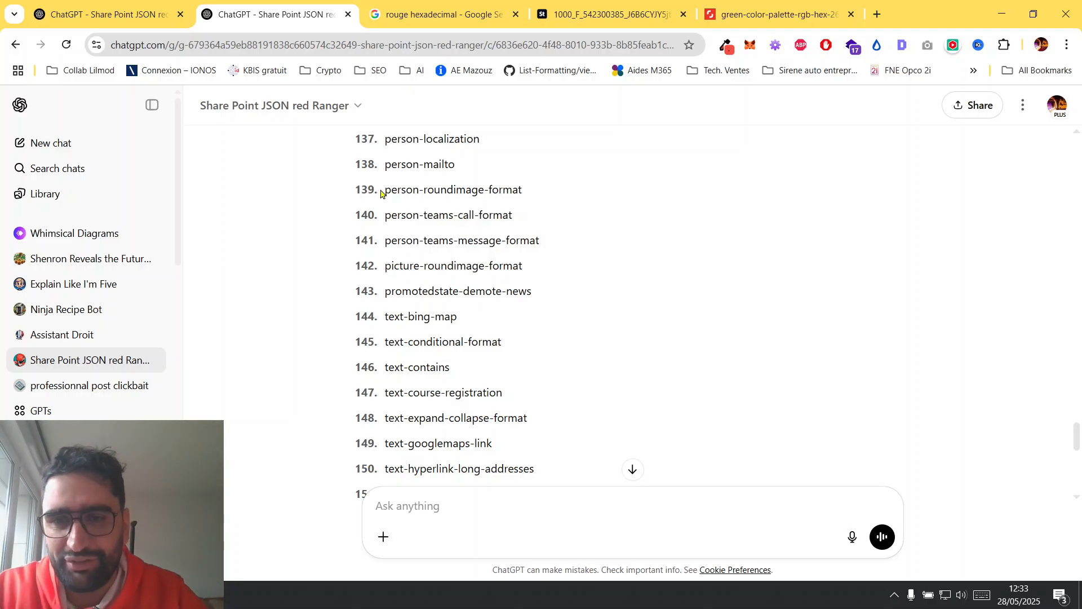
pyautogui.click(412, 510)
pyautogui.write('139')
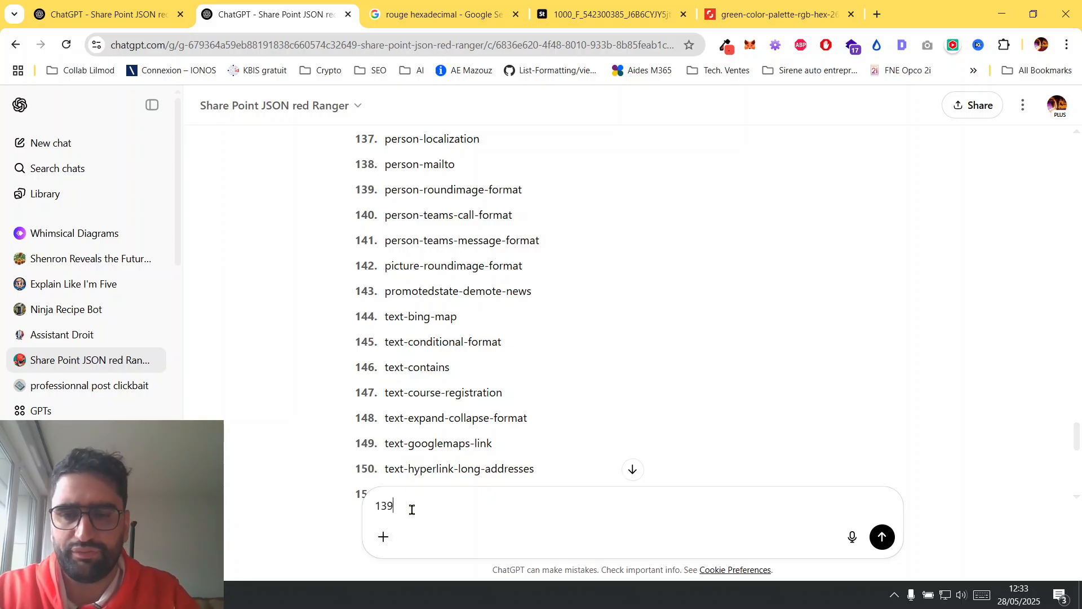
pyautogui.press('Return')
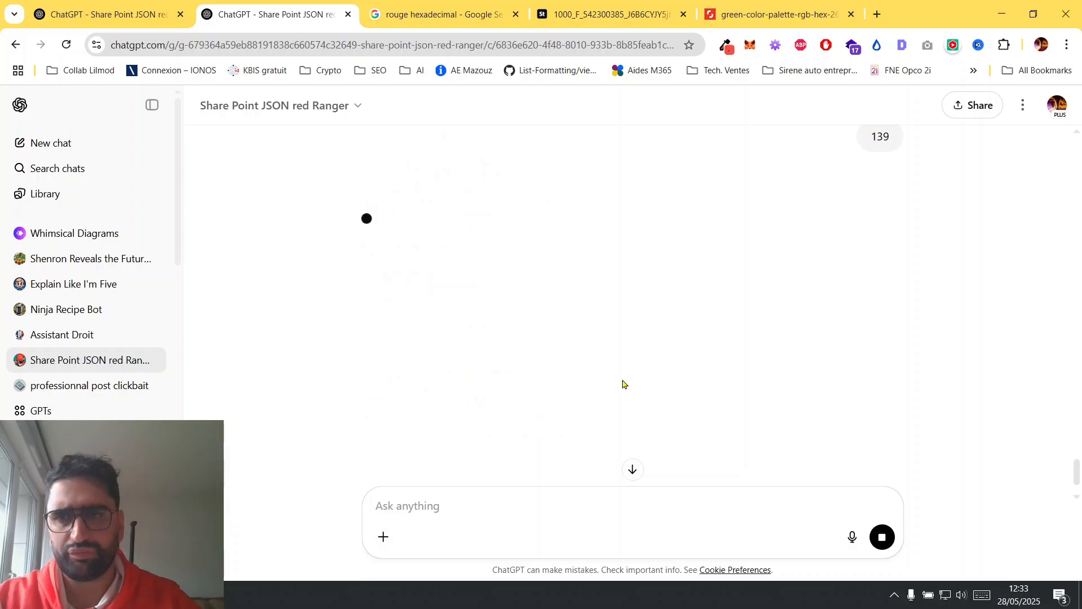
# Switch to SharePoint, open the approvalActionBy column's settings to copy its name, and return to the sample's ChatGPT conversation.
pyautogui.hotkey('alt', 'Tab')
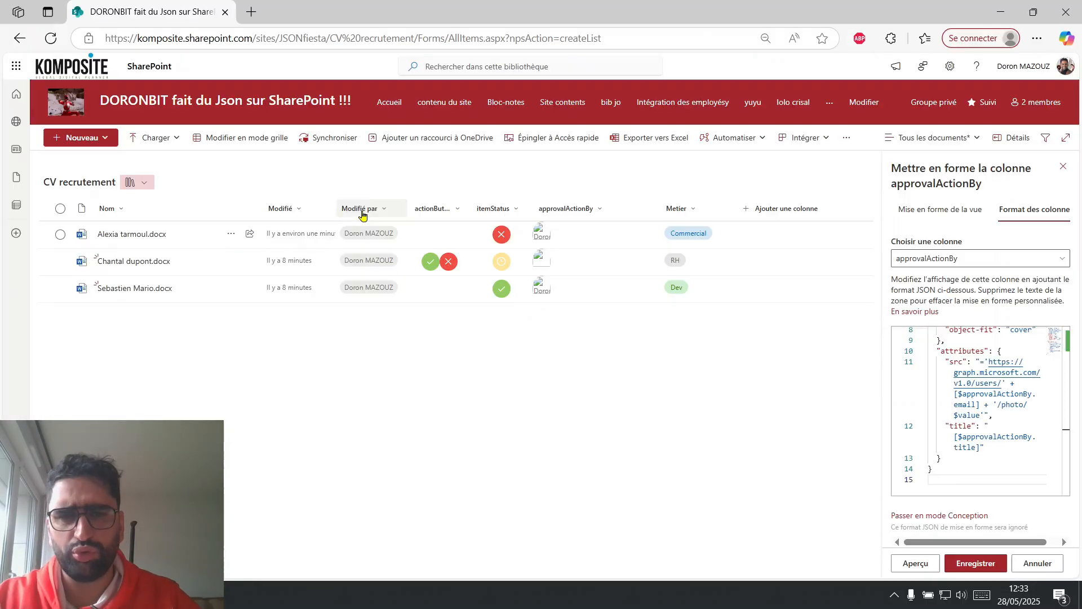
pyautogui.click(602, 217)
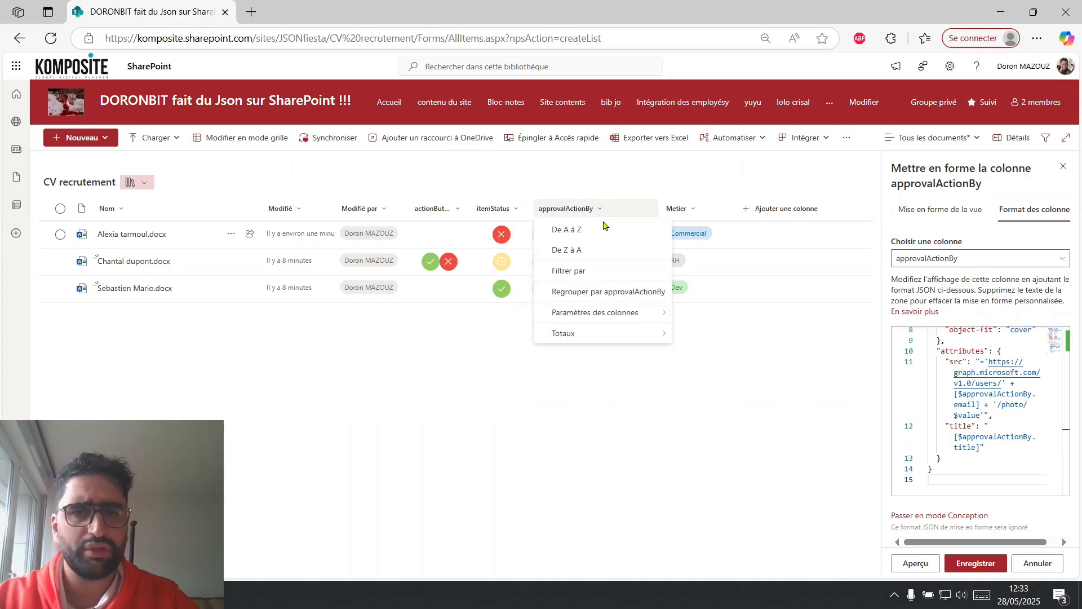
pyautogui.moveTo(623, 311)
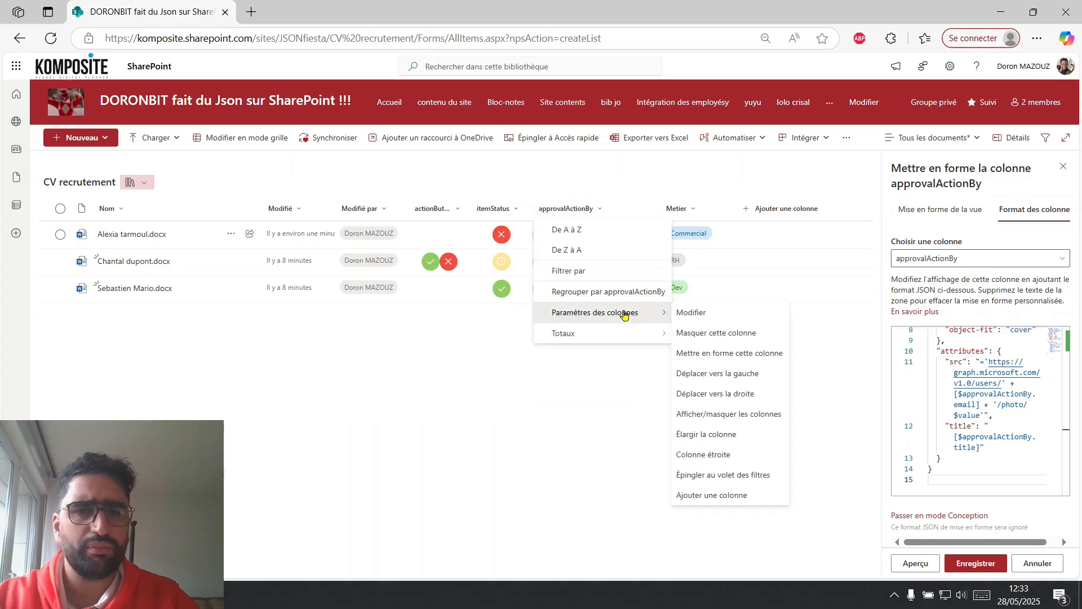
pyautogui.click(705, 314)
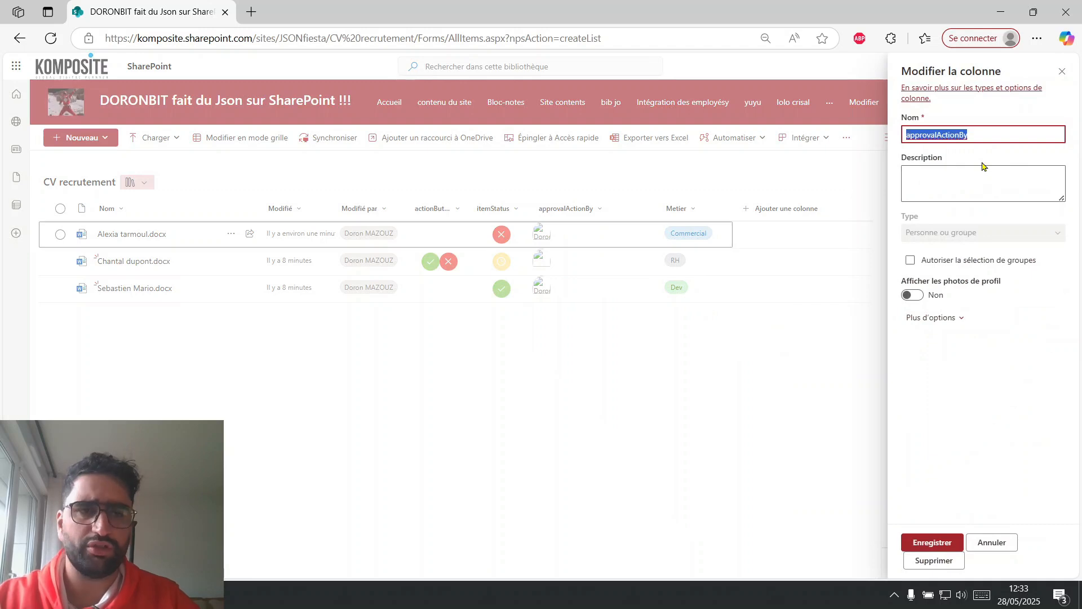
pyautogui.hotkey('alt', 'Tab')
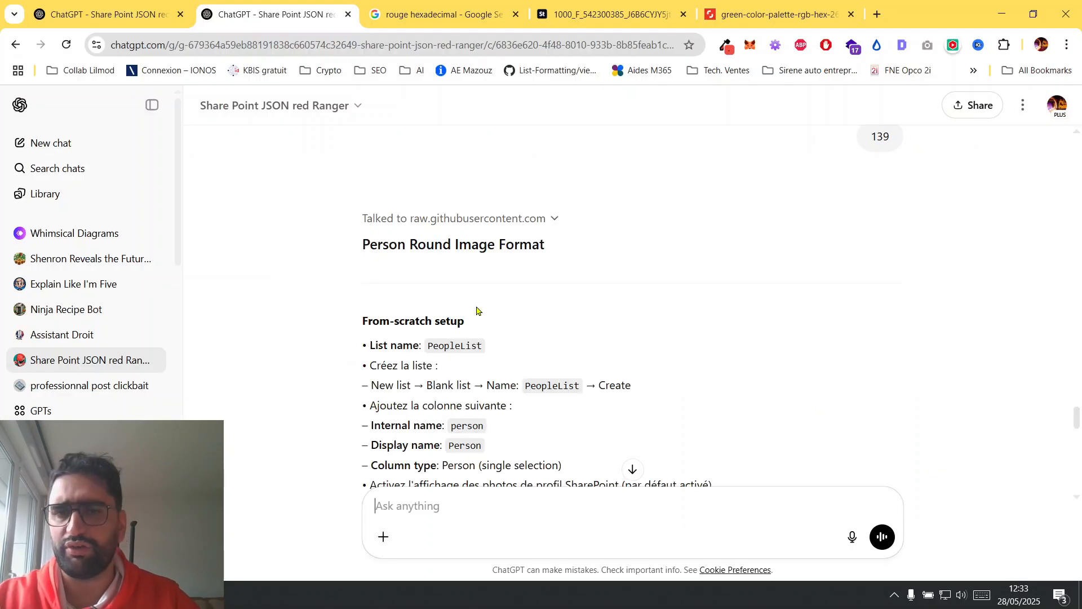
pyautogui.hotkey('ctrl', 'shift', 'Tab')
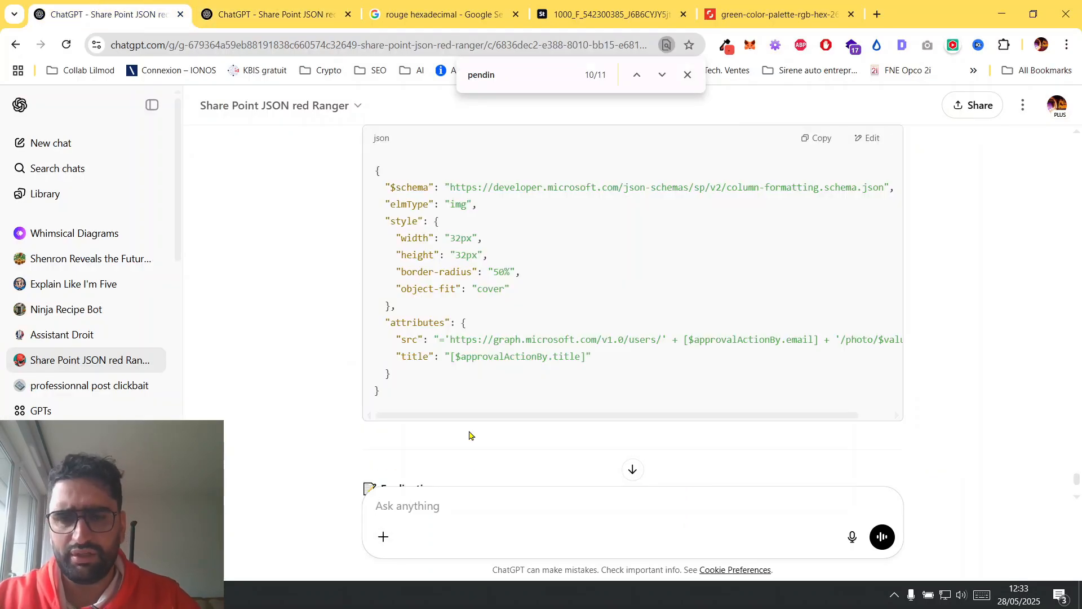
pyautogui.hotkey('ctrl', 'Tab')
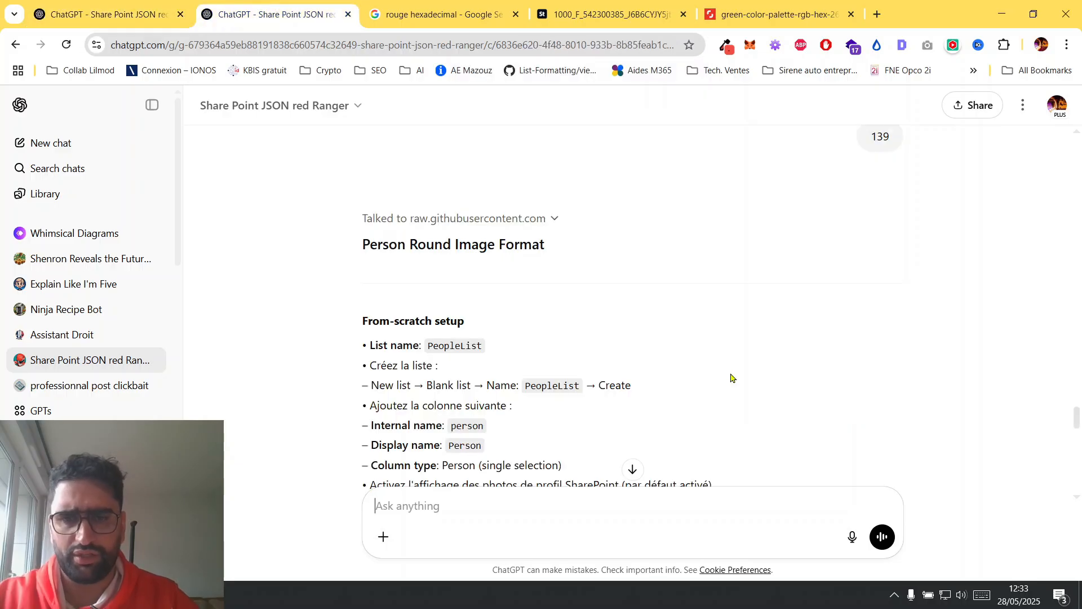
# Read the Person Round Image Format setup notes and send the message "remplace le nom du champ "person" par "approvalActionBy"".
pyautogui.scroll(-3, 417, 315)
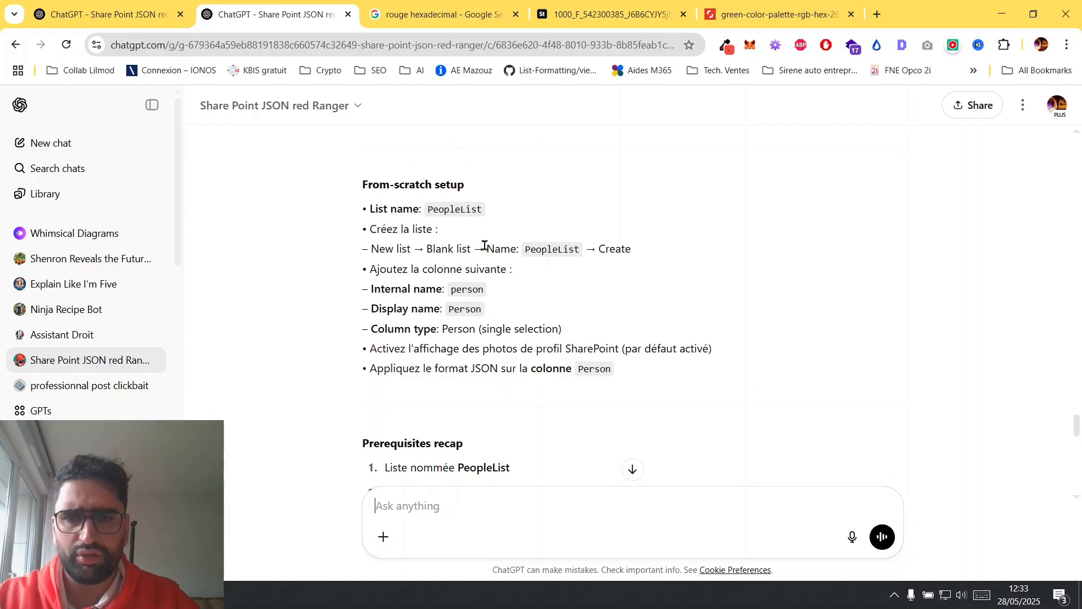
pyautogui.scroll(-1, 462, 231)
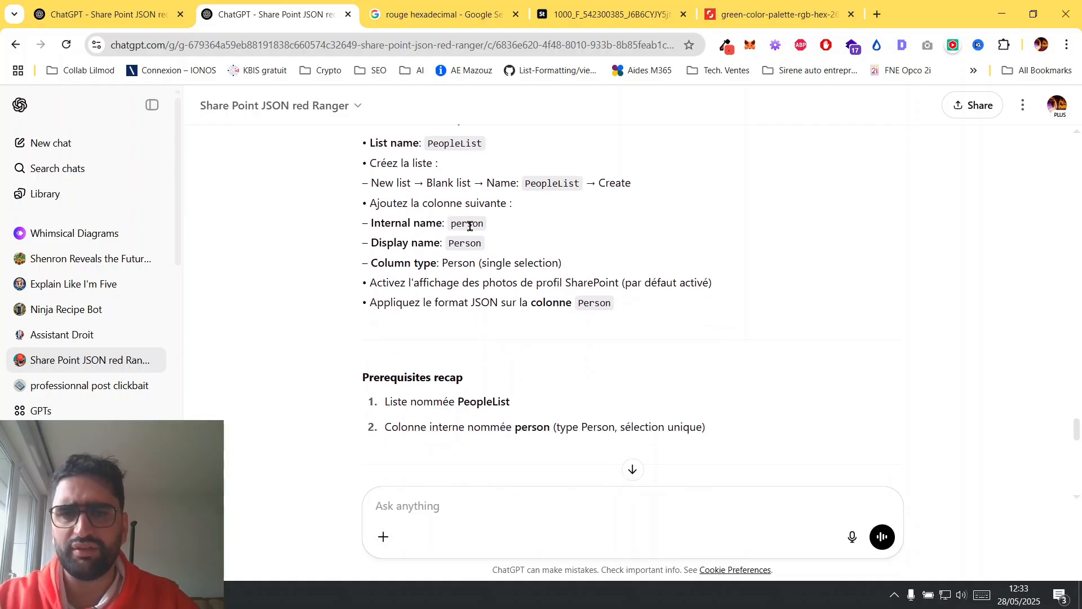
pyautogui.scroll(-1, 570, 336)
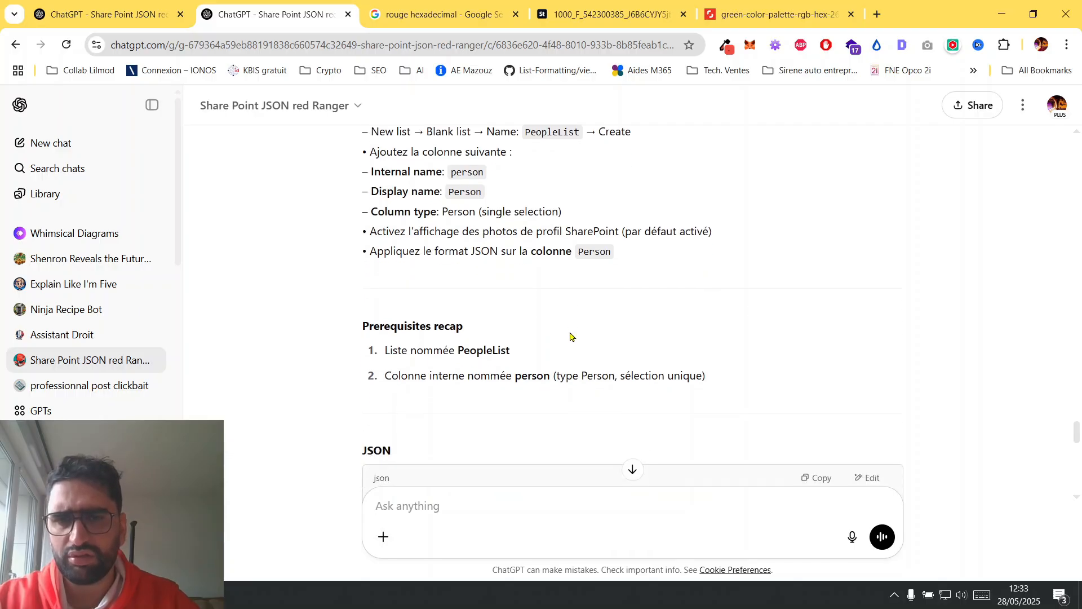
pyautogui.scroll(-1, 572, 336)
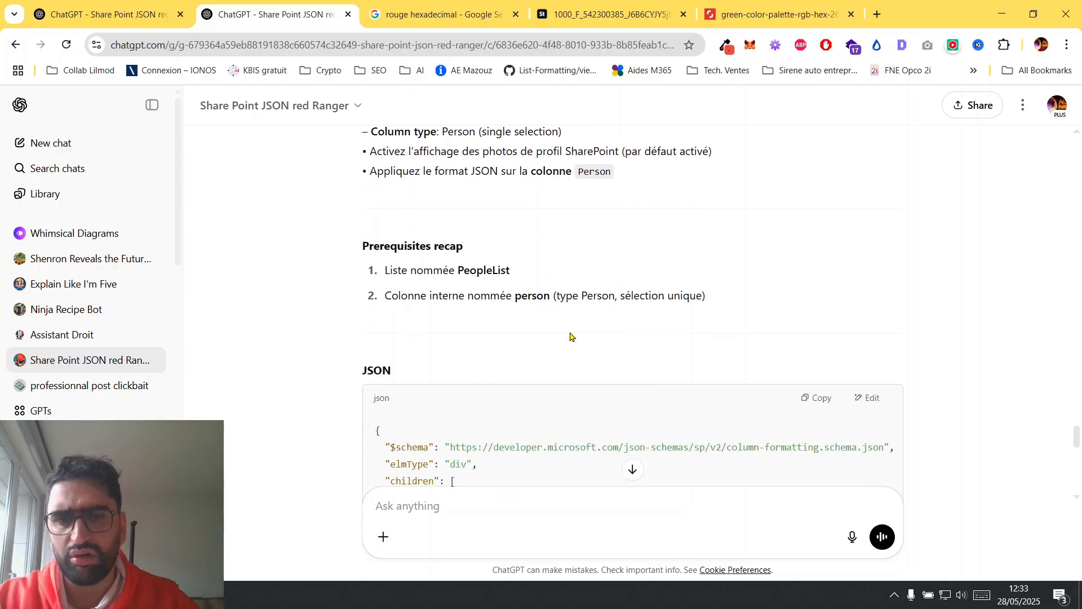
pyautogui.scroll(-1, 572, 337)
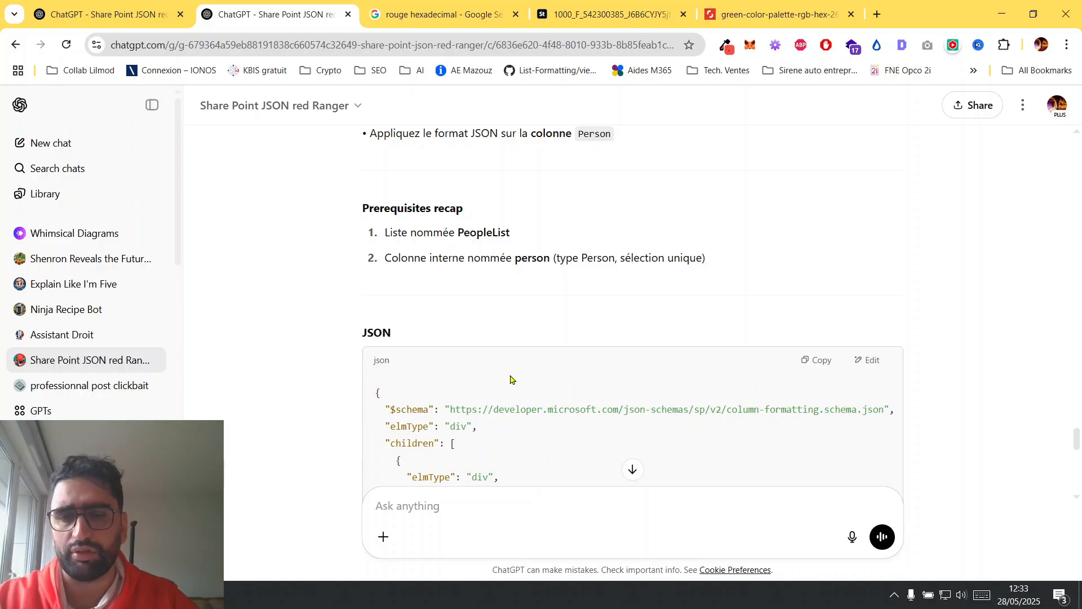
pyautogui.click(440, 534)
pyautogui.write('remplace')
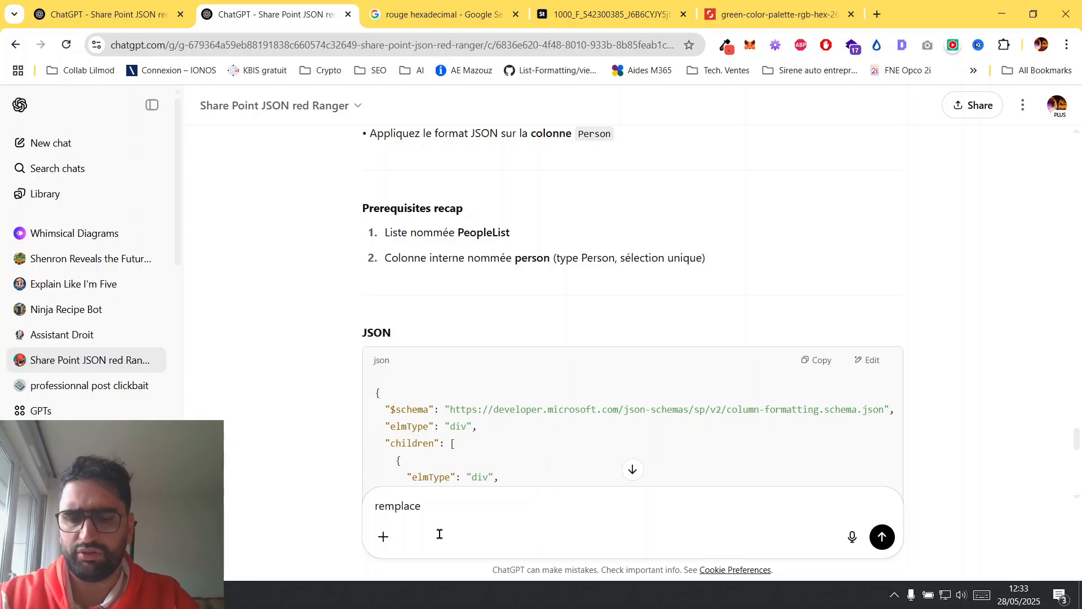
pyautogui.write('le nom du champ "pe')
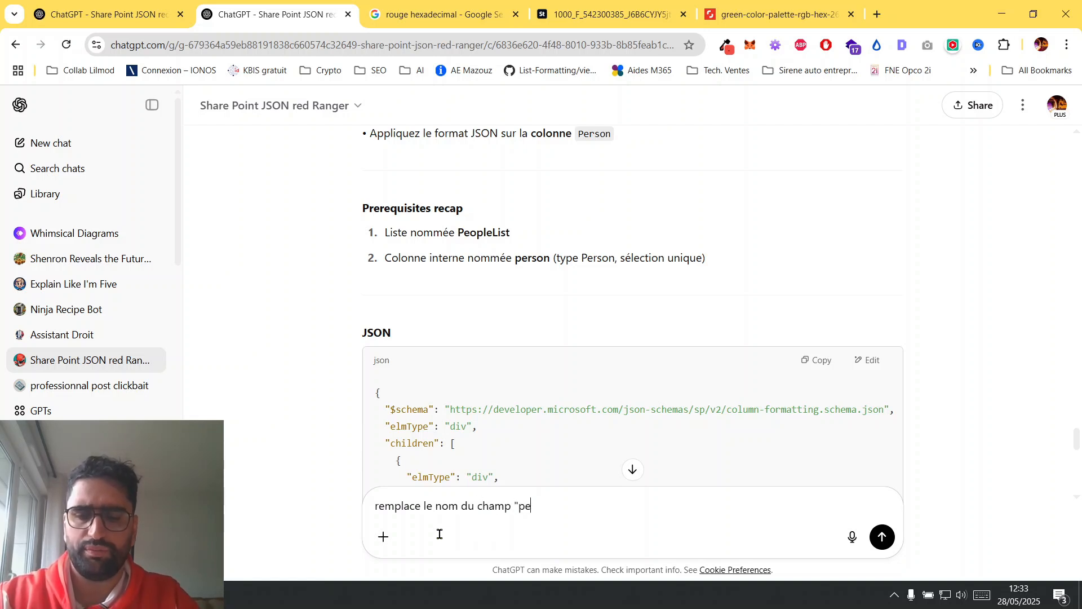
pyautogui.write('rson" par')
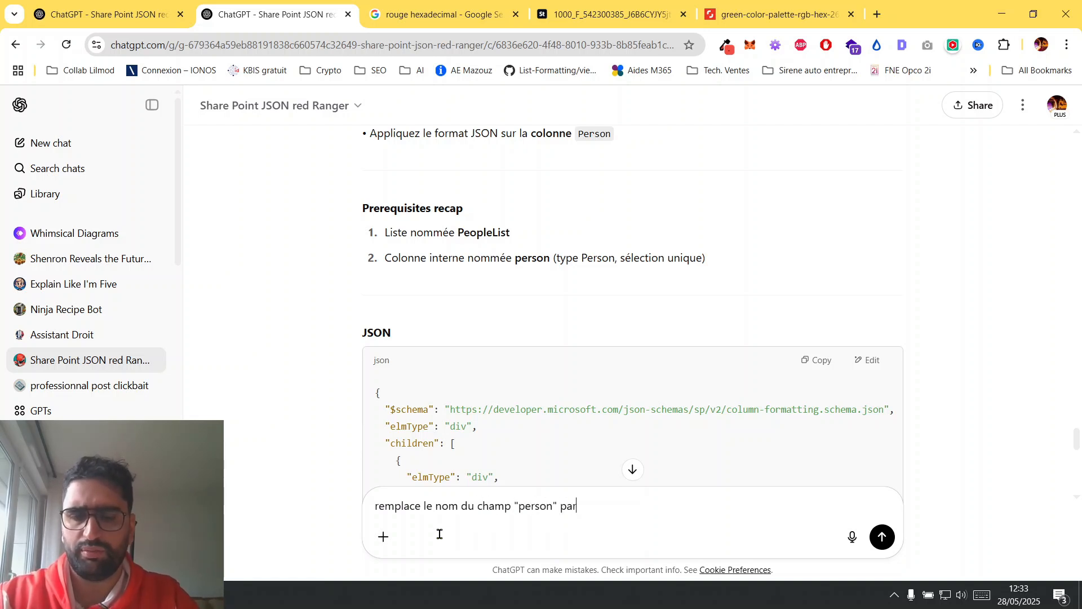
pyautogui.write(' "')
pyautogui.write('approvalActionBy')
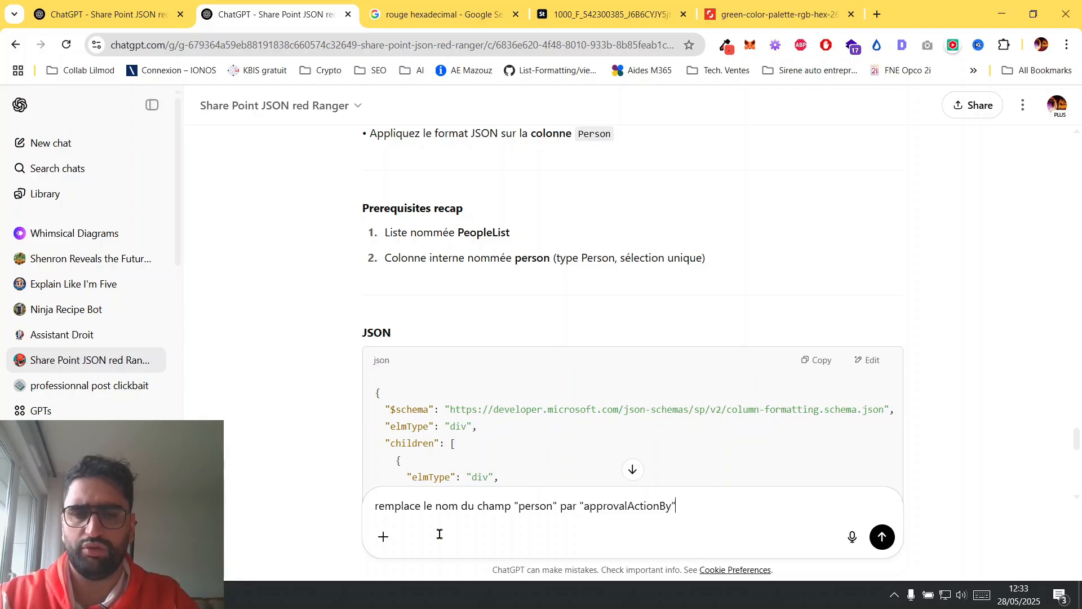
pyautogui.click(882, 539)
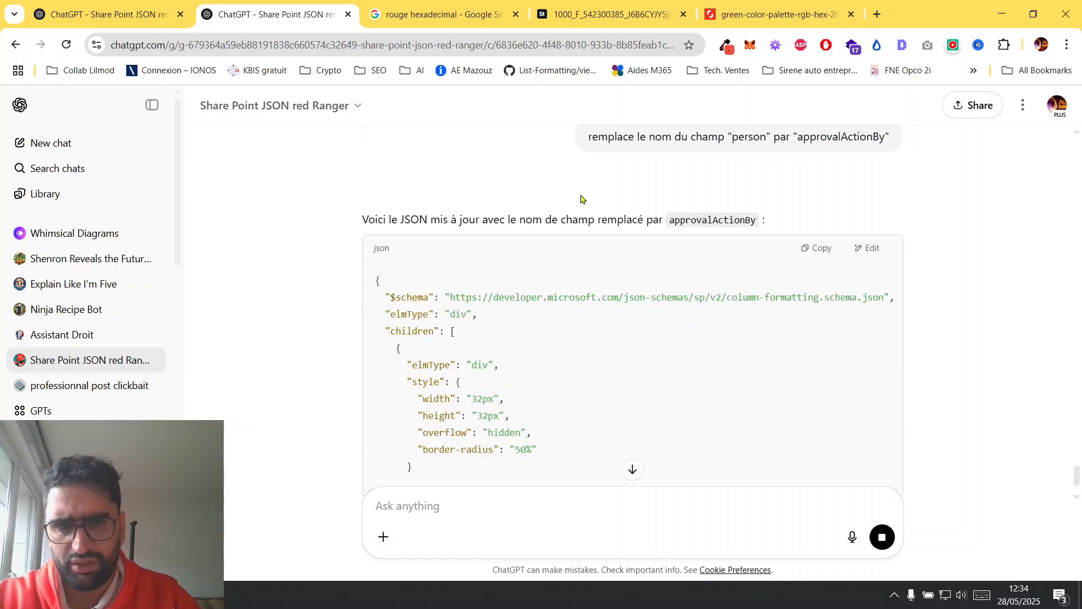
# Review the updated JSON, including the userphoto.aspx image source, and copy the whole code block.
pyautogui.scroll(-3, 545, 391)
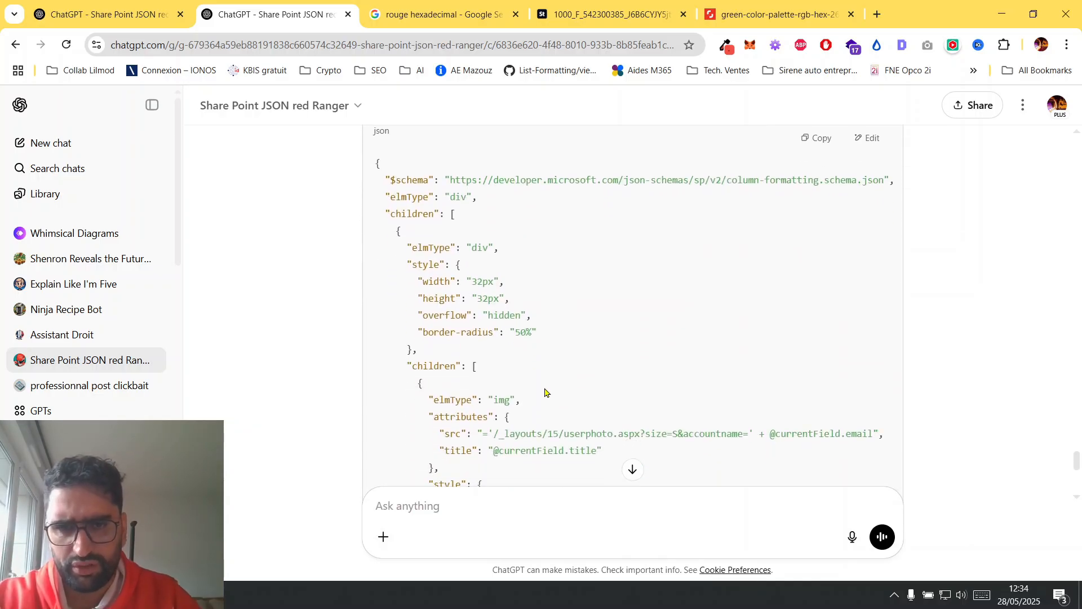
pyautogui.scroll(-2, 545, 392)
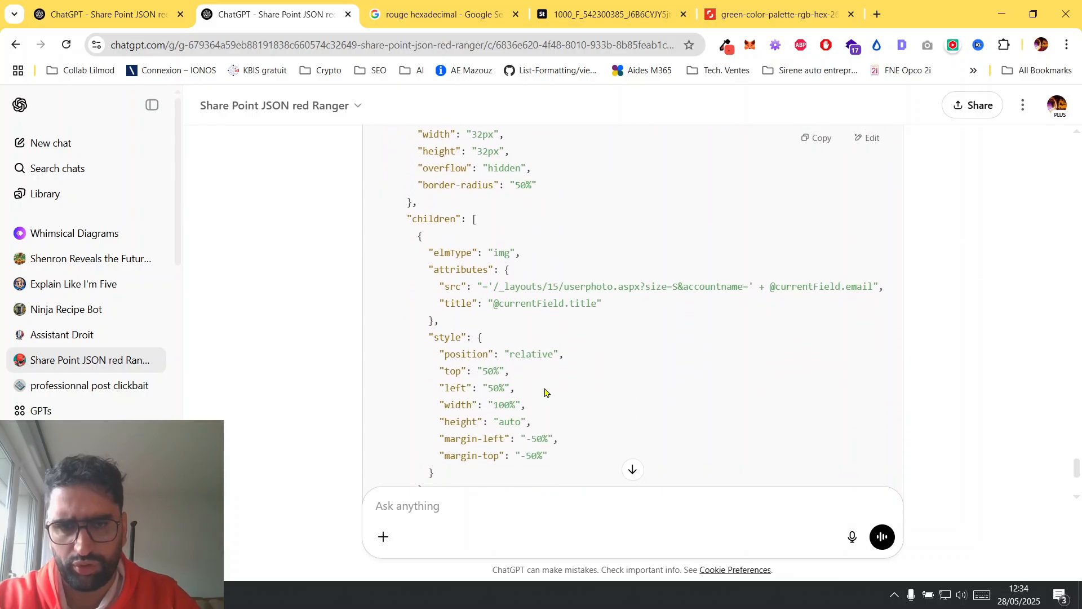
pyautogui.moveTo(504, 262); pyautogui.dragTo(850, 264)
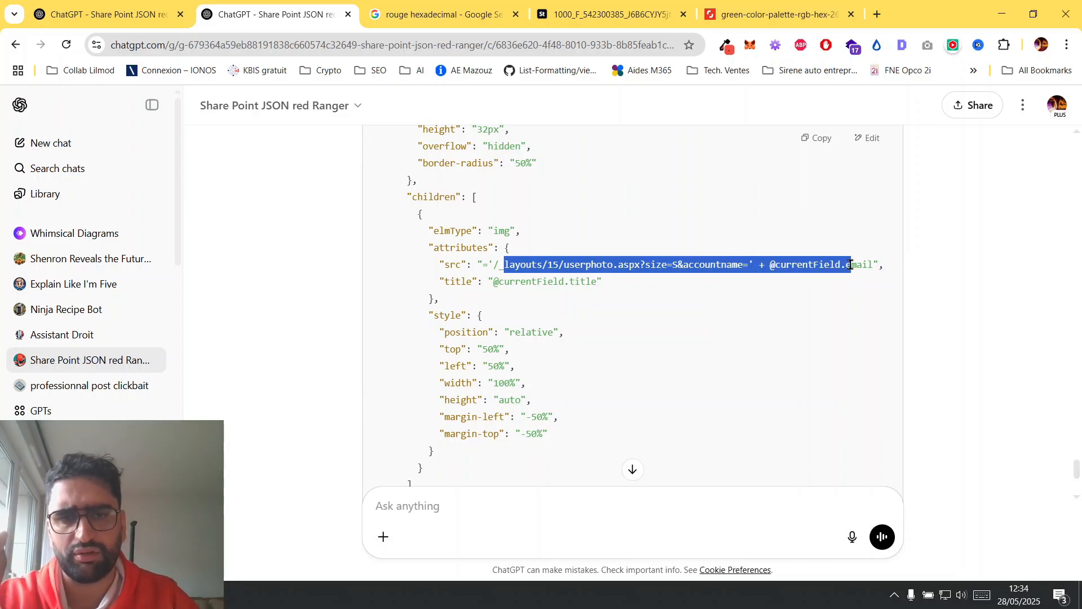
pyautogui.click(729, 308)
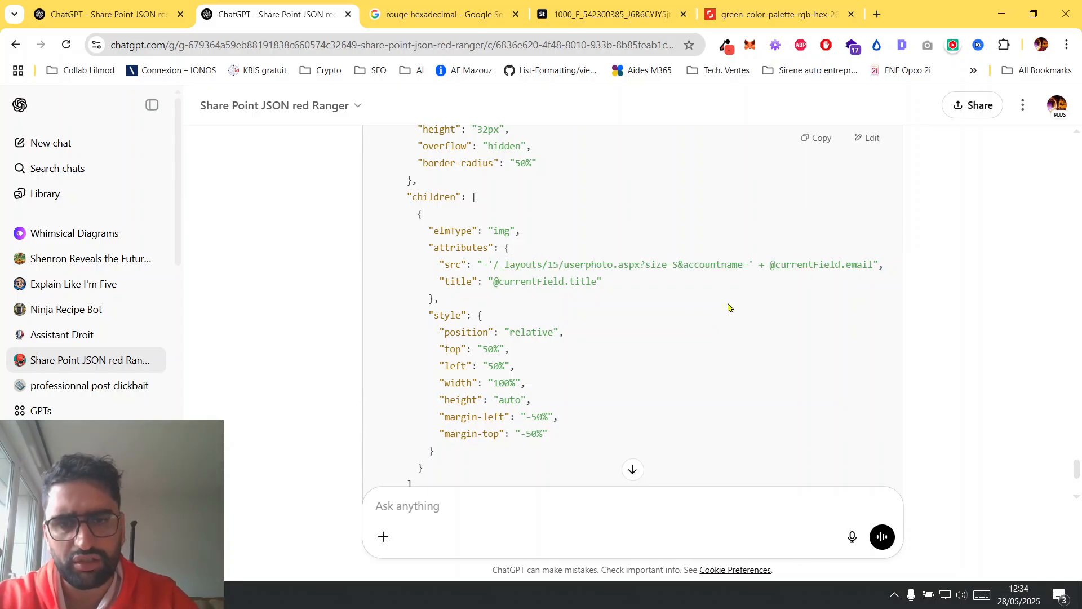
pyautogui.scroll(-4, 727, 308)
pyautogui.scroll(4, 728, 307)
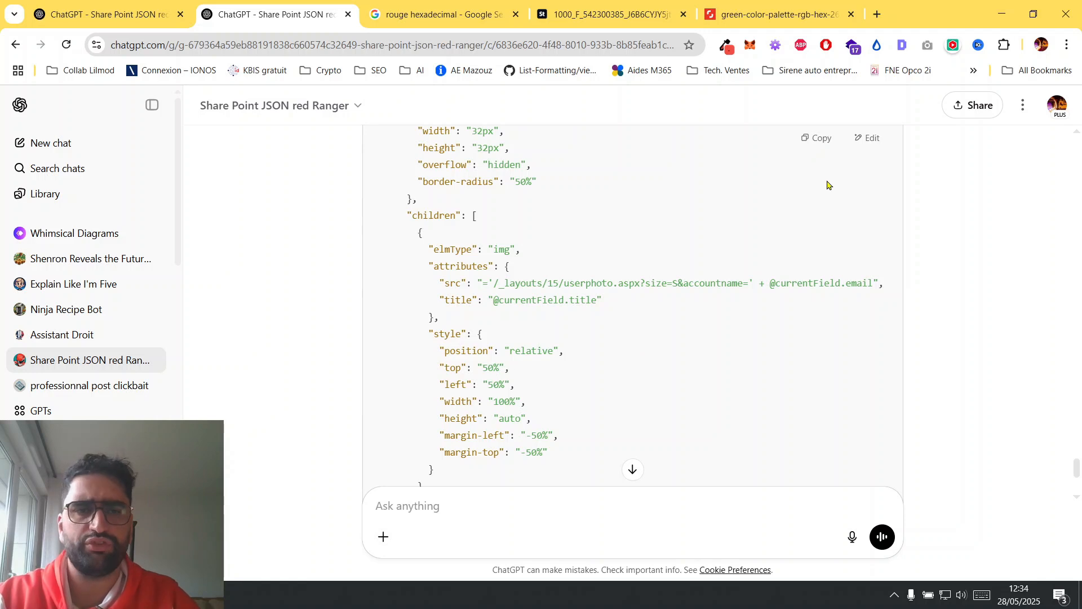
pyautogui.click(815, 138)
# Switch to SharePoint, close the column settings, replace the approvalActionBy column's formatting code with the copied JSON, and save it.
pyautogui.hotkey('alt', 'Tab')
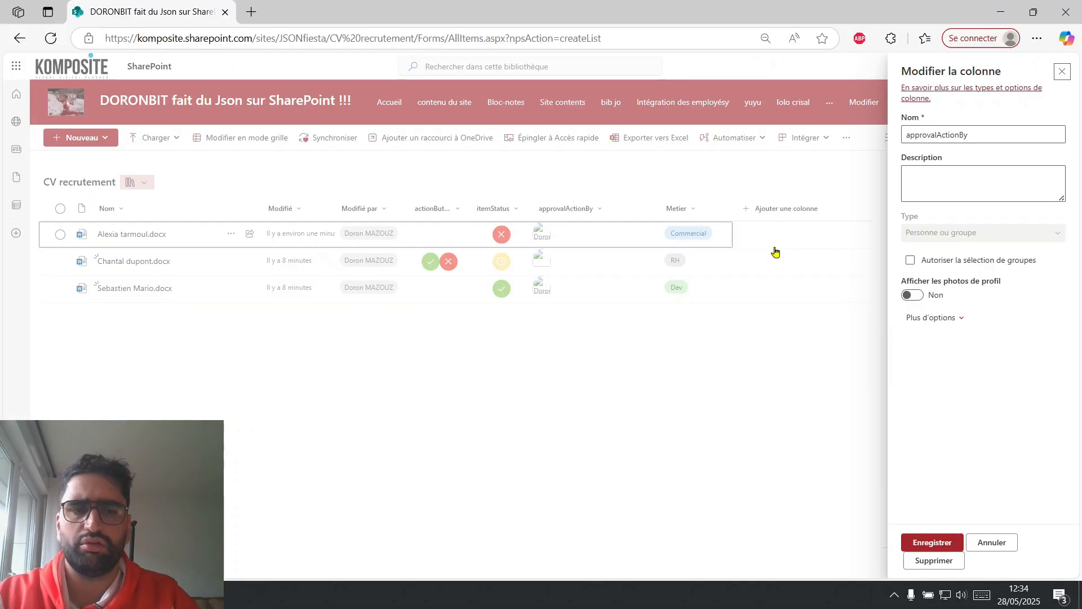
pyautogui.click(980, 190)
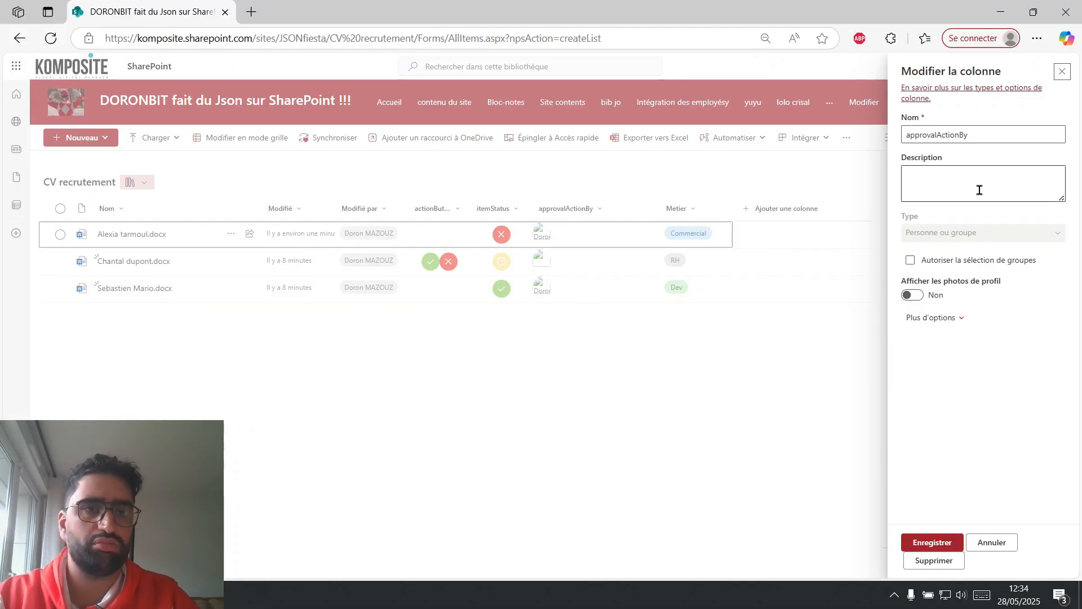
pyautogui.click(1062, 72)
pyautogui.click(990, 411)
pyautogui.hotkey('ctrl', 'a')
pyautogui.hotkey('ctrl', 'v')
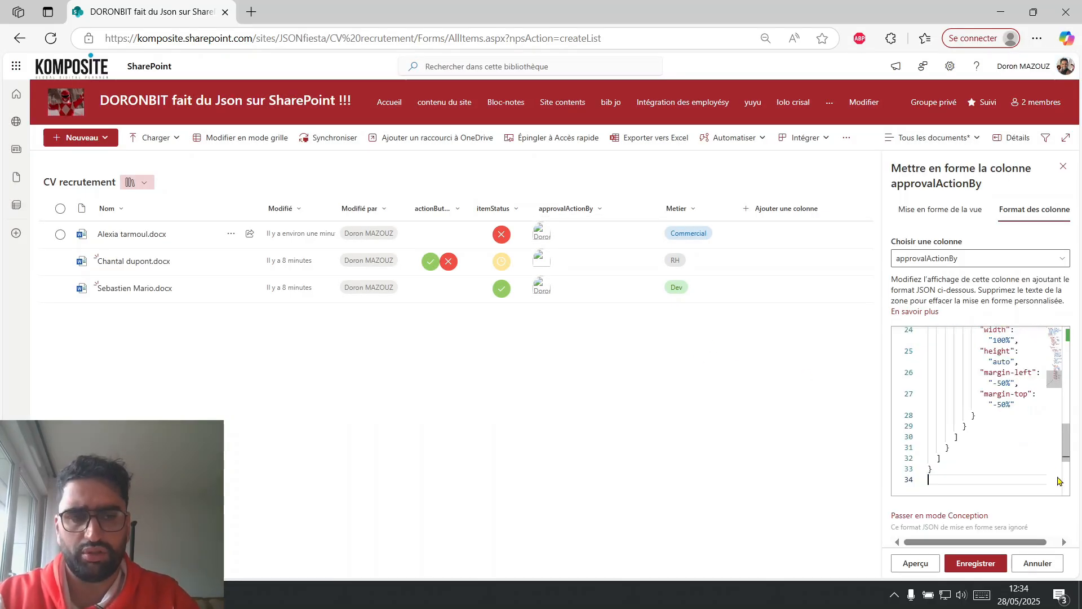
pyautogui.click(976, 564)
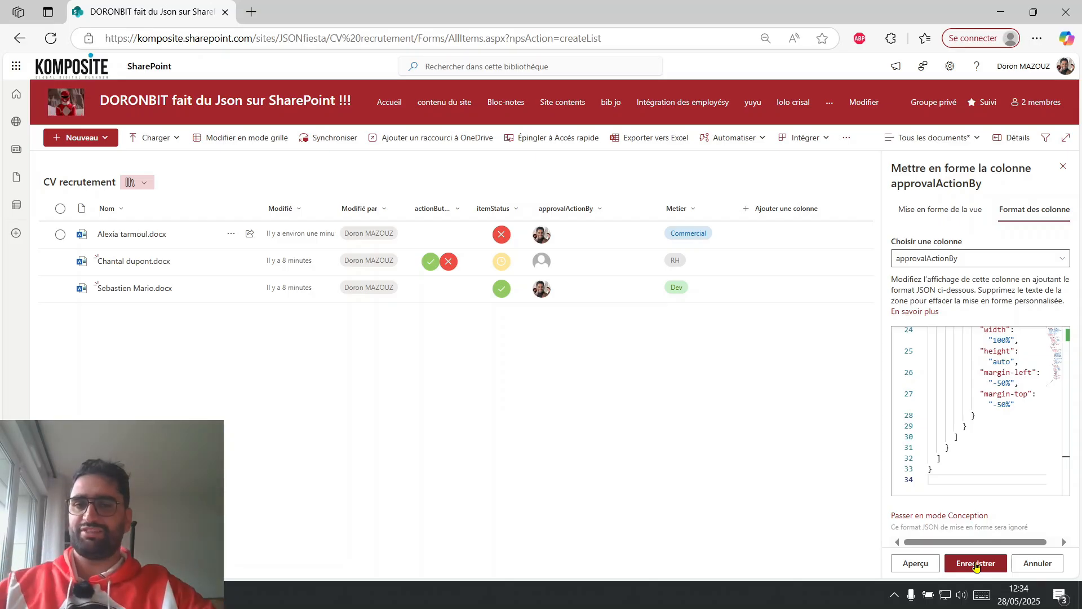
pyautogui.moveTo(542, 239)
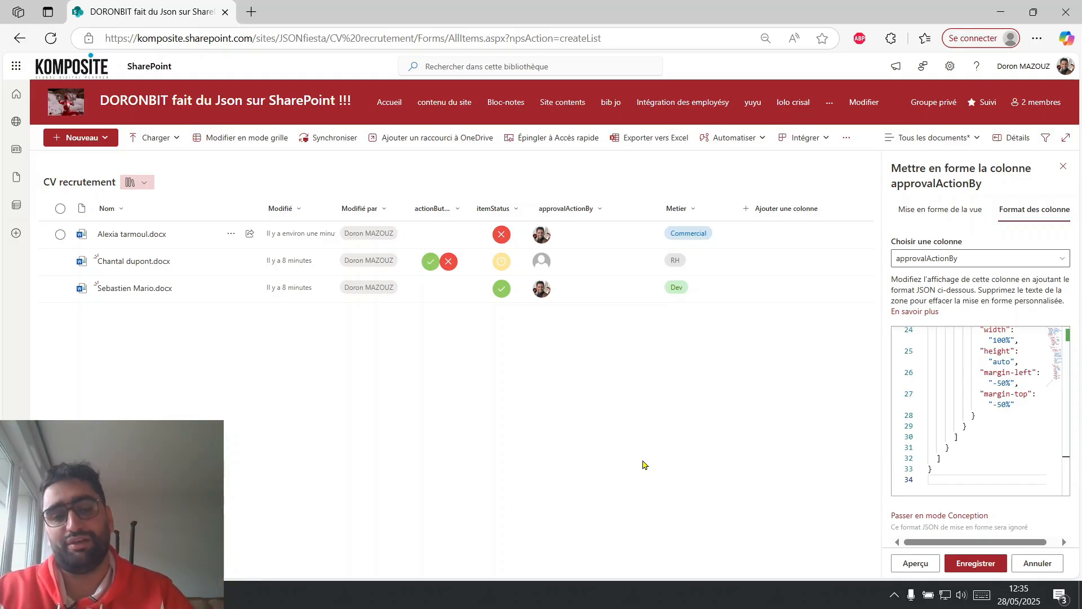
pyautogui.click(987, 564)
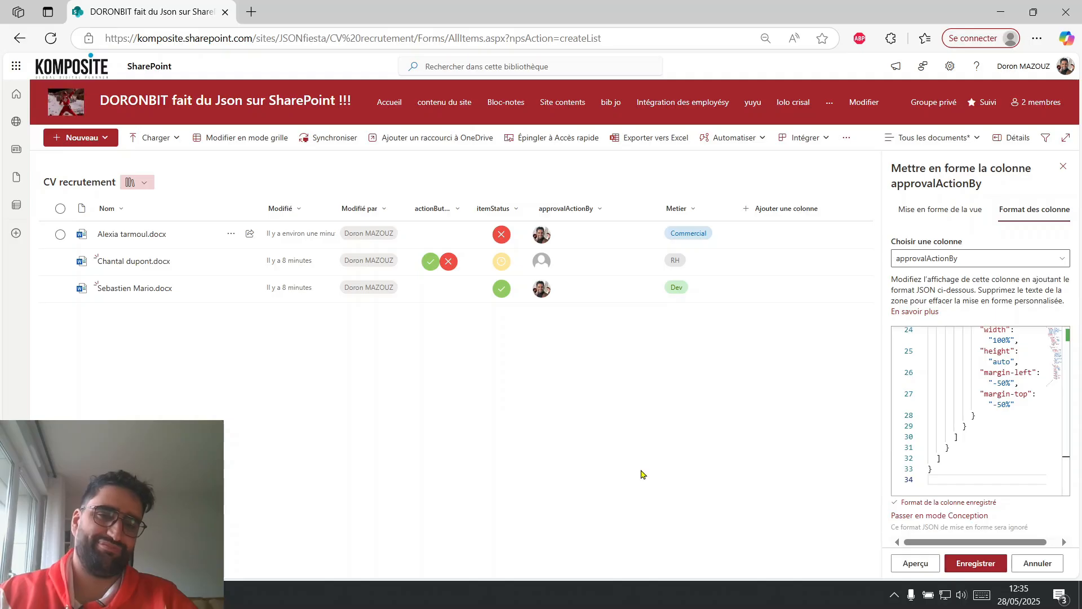
# Switch back to the ChatGPT window with the Share Point JSON red Ranger conversation.
pyautogui.hotkey('alt', 'Tab')
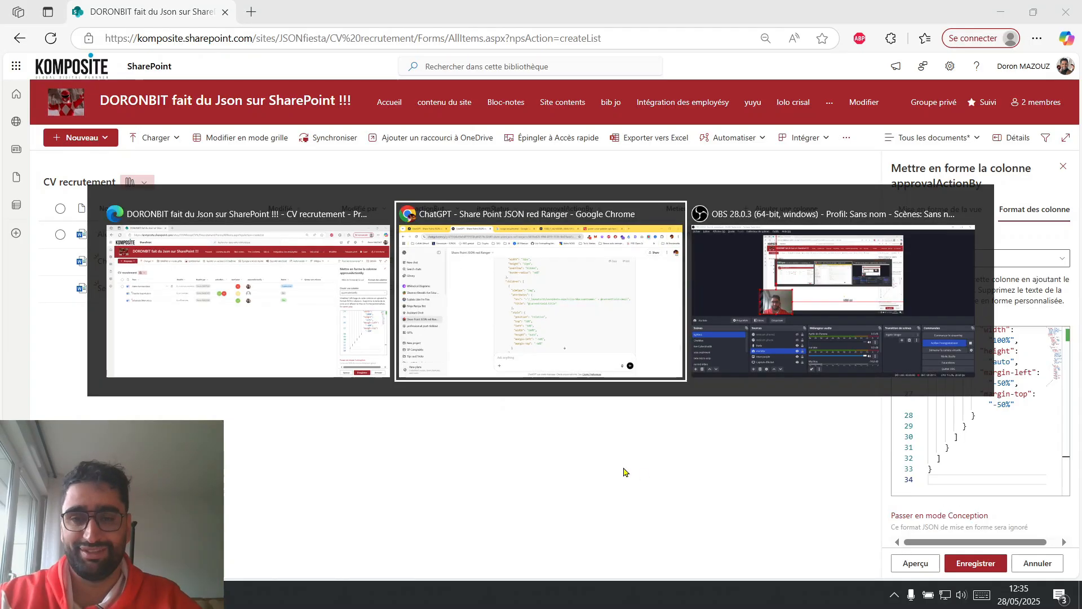